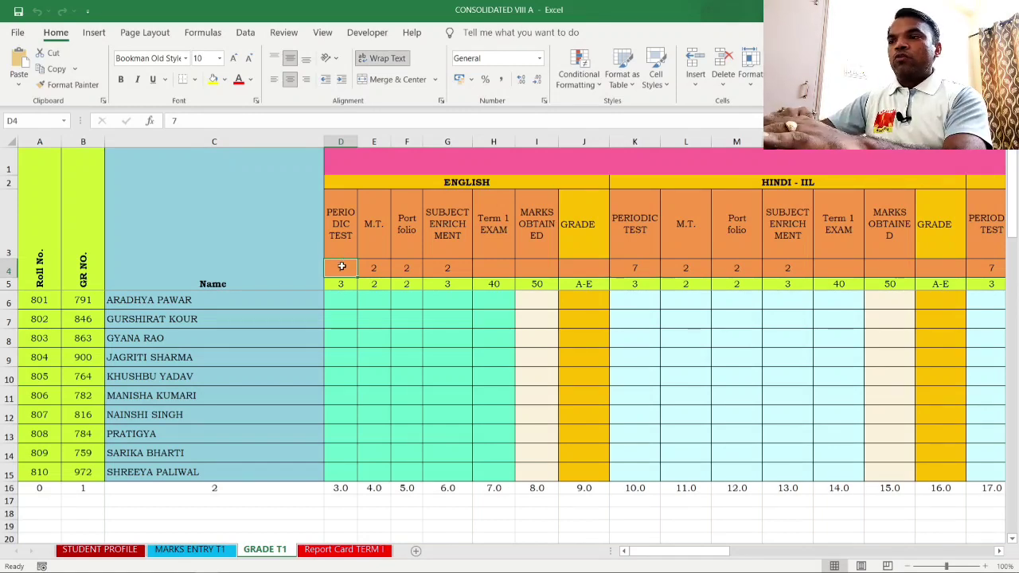
- Link cell D6 of the GRADE T1 sheet to the English pen paper test average in cell F6 of MARKS ENTRY T1
click(338, 302)
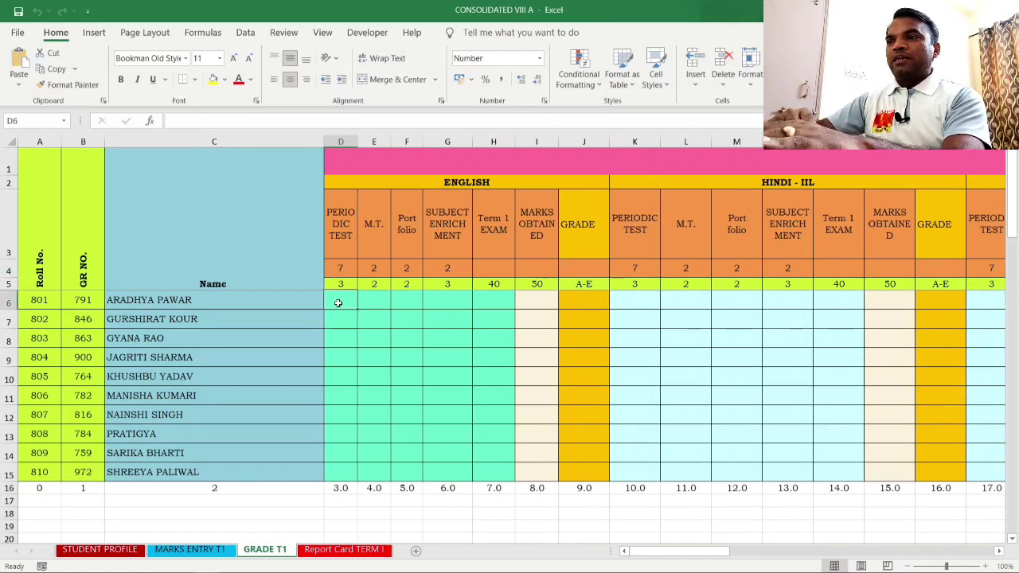
text(=)
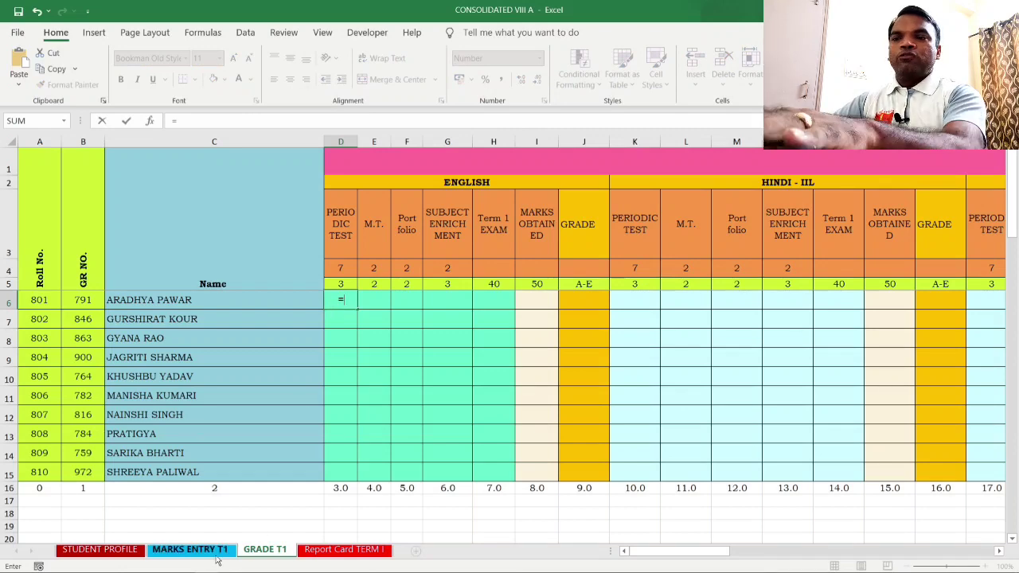
click(208, 555)
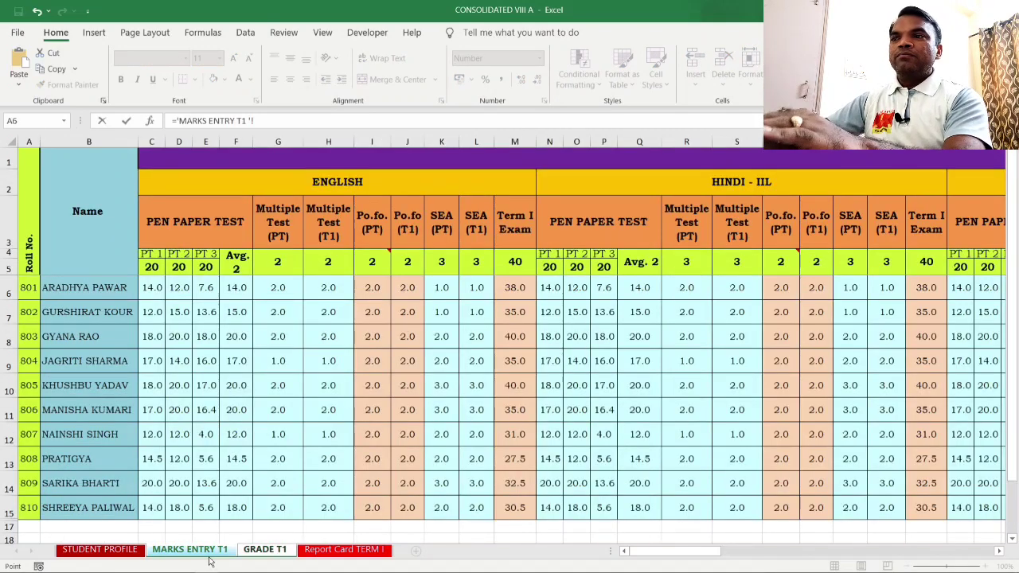
click(237, 290)
key(Return)
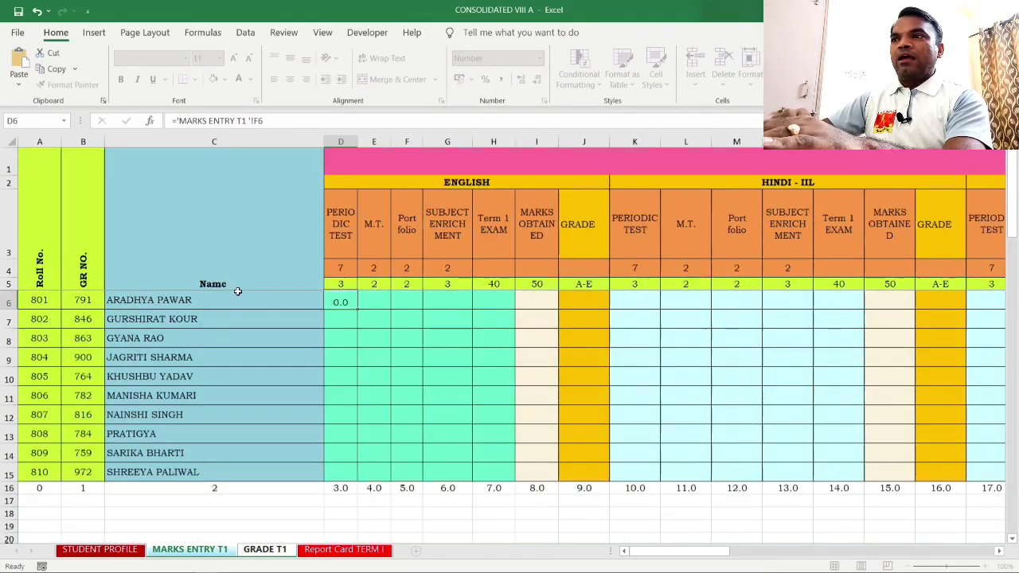
- Divide the D6 formula by the absolute reference $D$4 and fill it down the English Periodic Test column to row 15
click(339, 299)
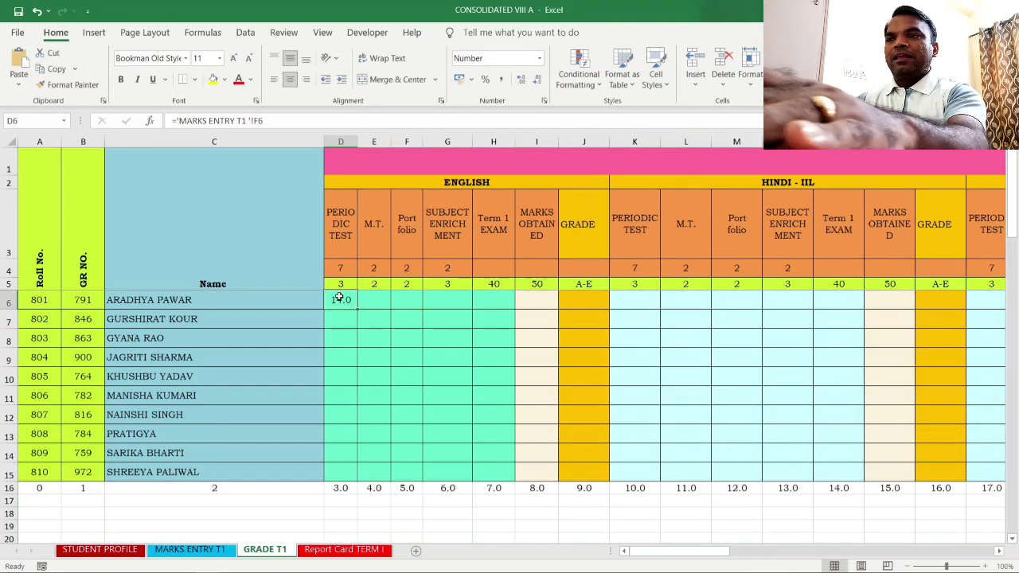
click(282, 121)
text(/)
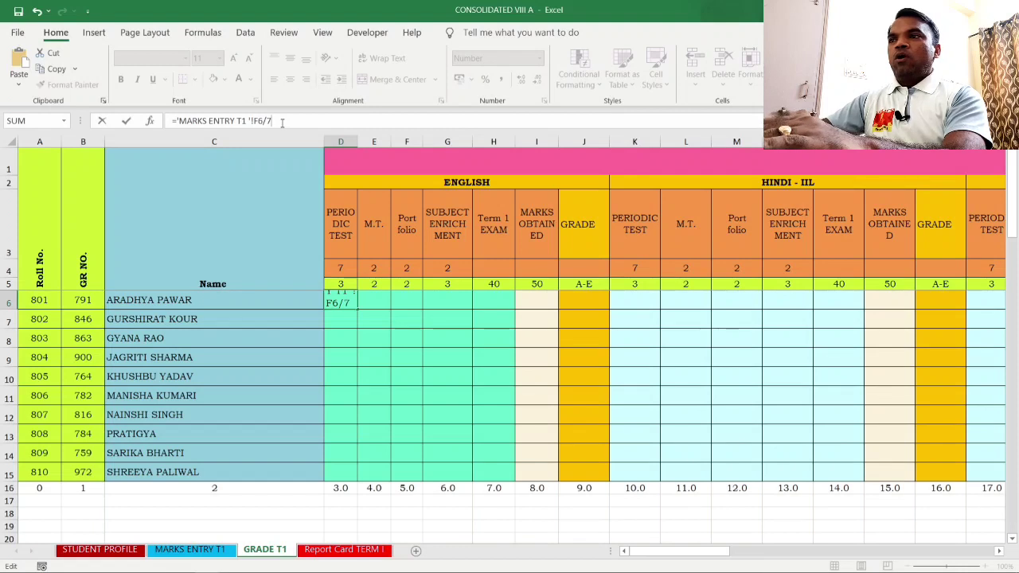
click(340, 268)
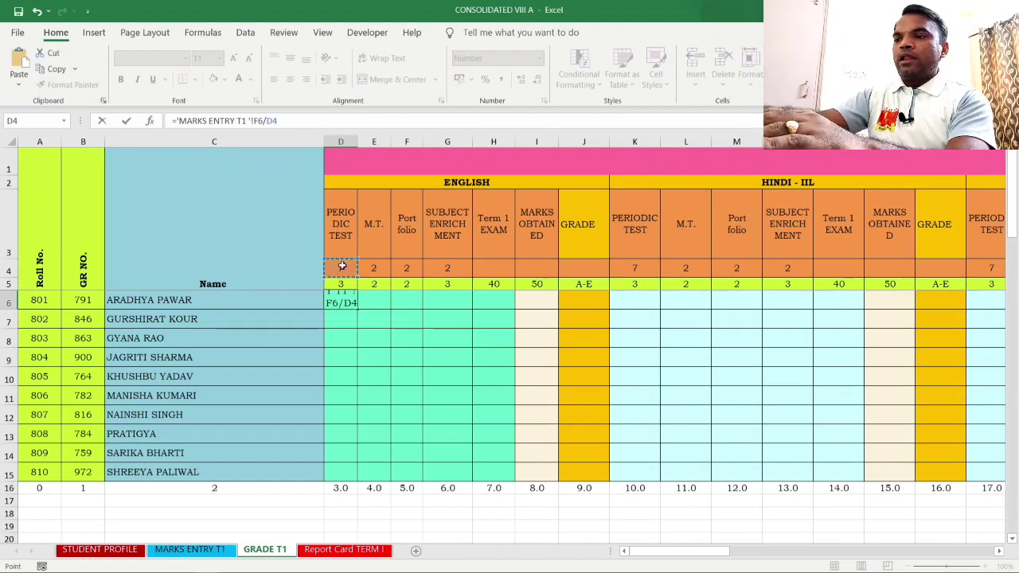
click(269, 121)
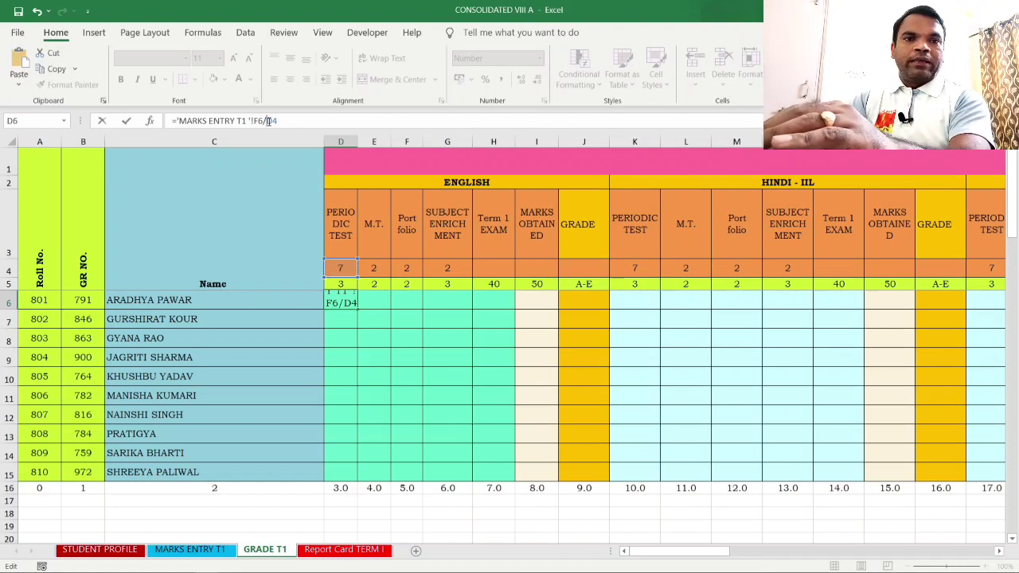
text($D$)
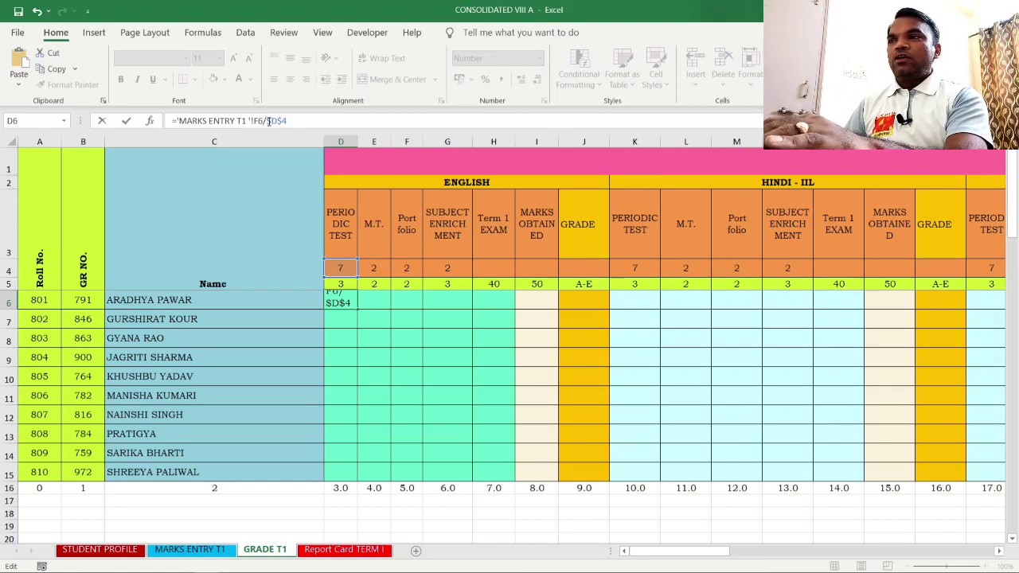
key(Return)
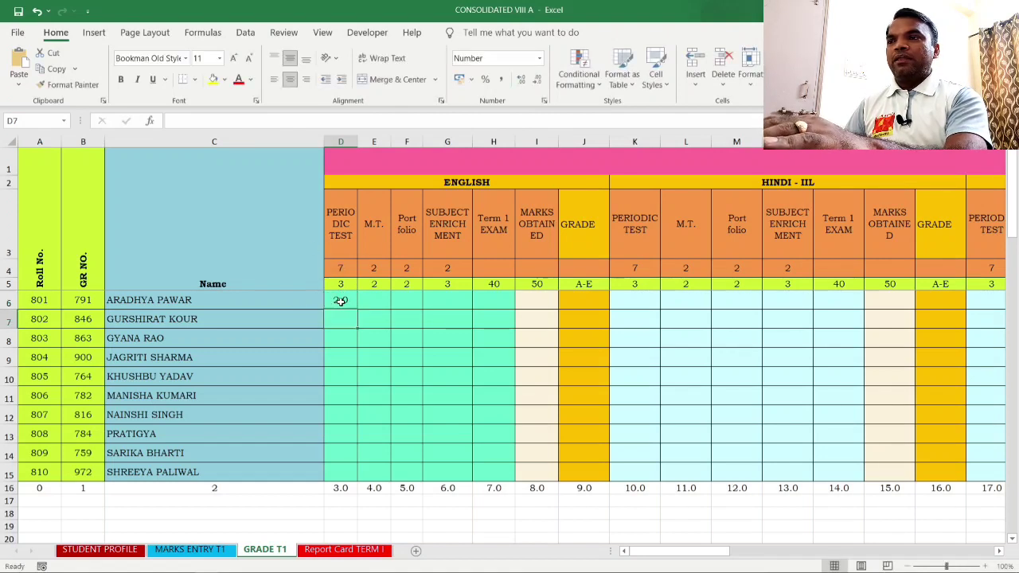
click(341, 301)
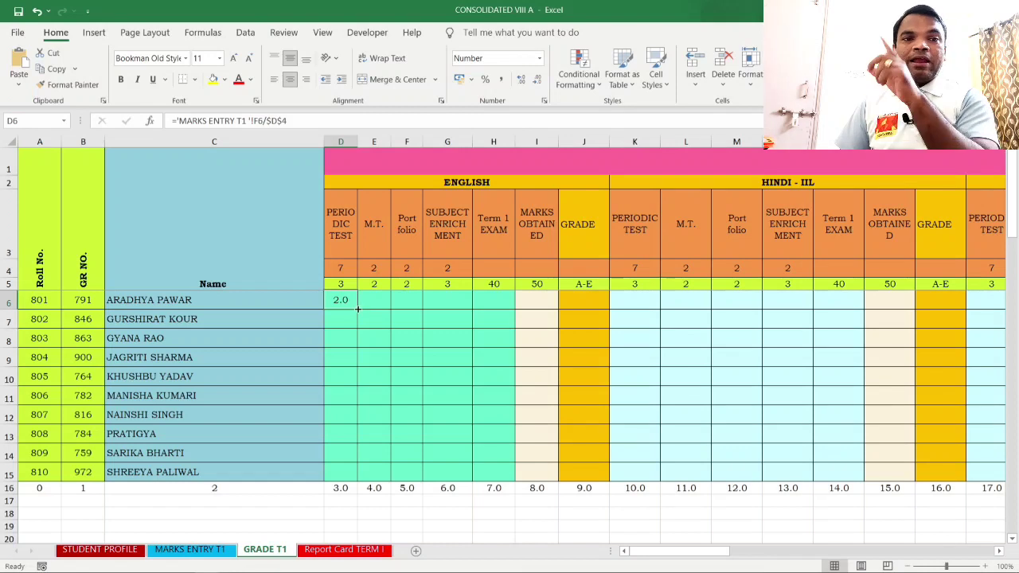
double_click(358, 309)
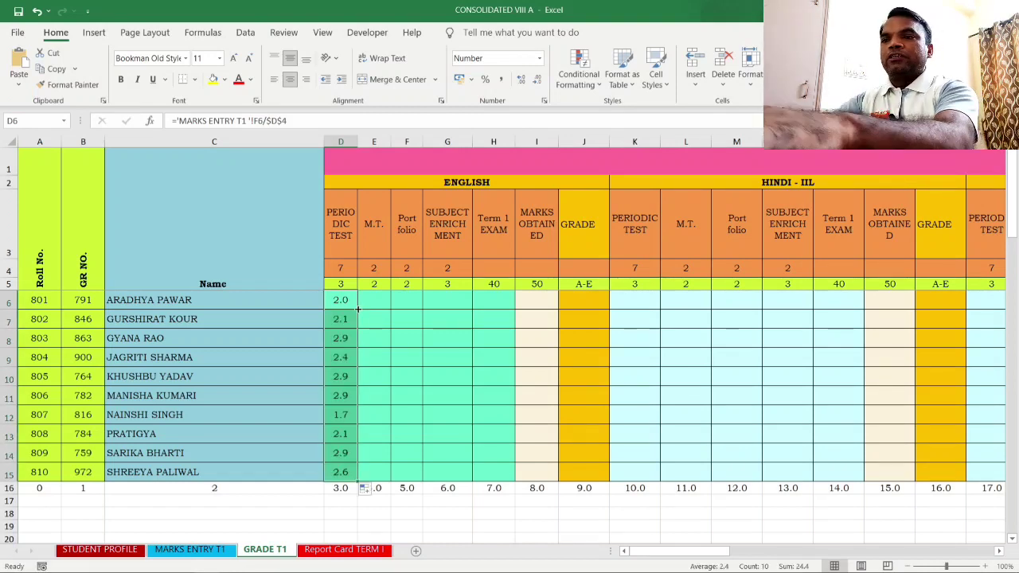
- Enter an AVERAGE formula in E6 for cells G6:H6 of MARKS ENTRY T1 and fill it down the English M.T. column to row 15
click(372, 304)
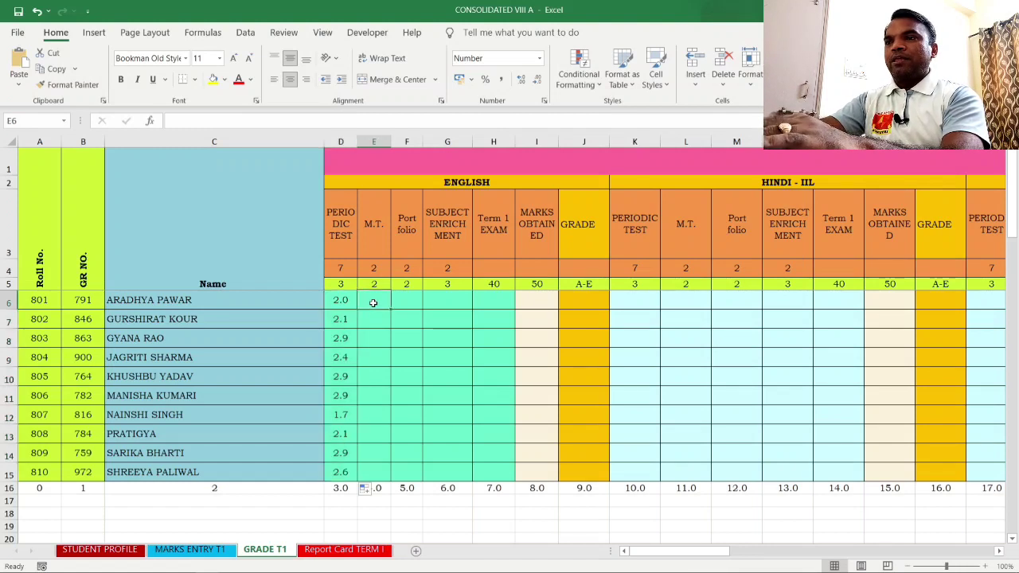
text(=)
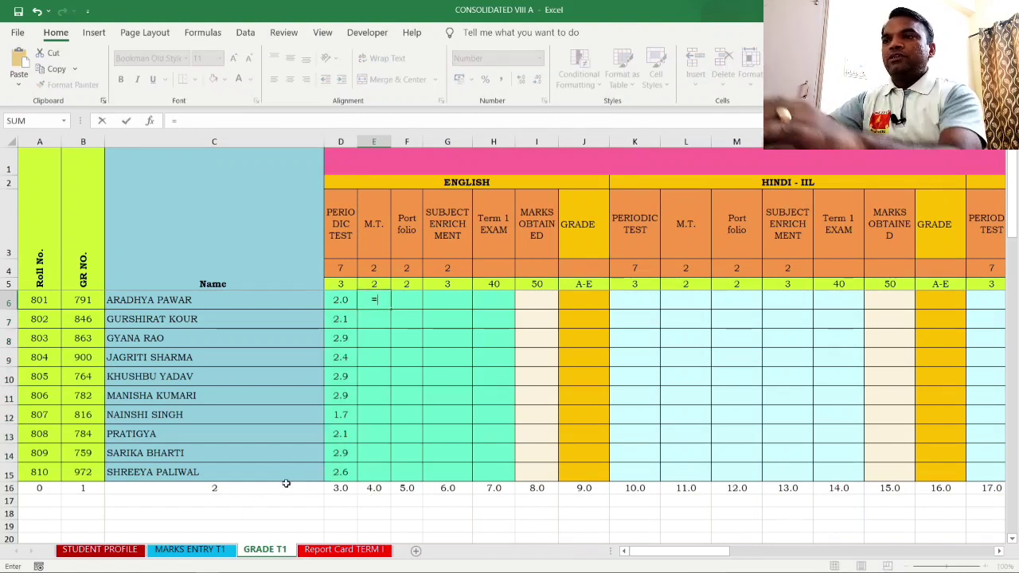
text(avera)
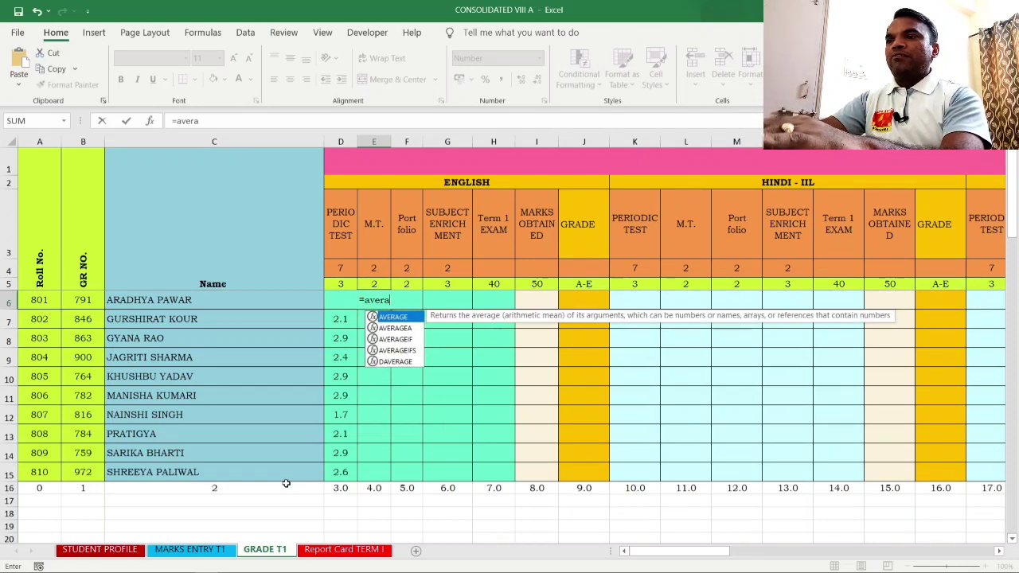
text(ge()
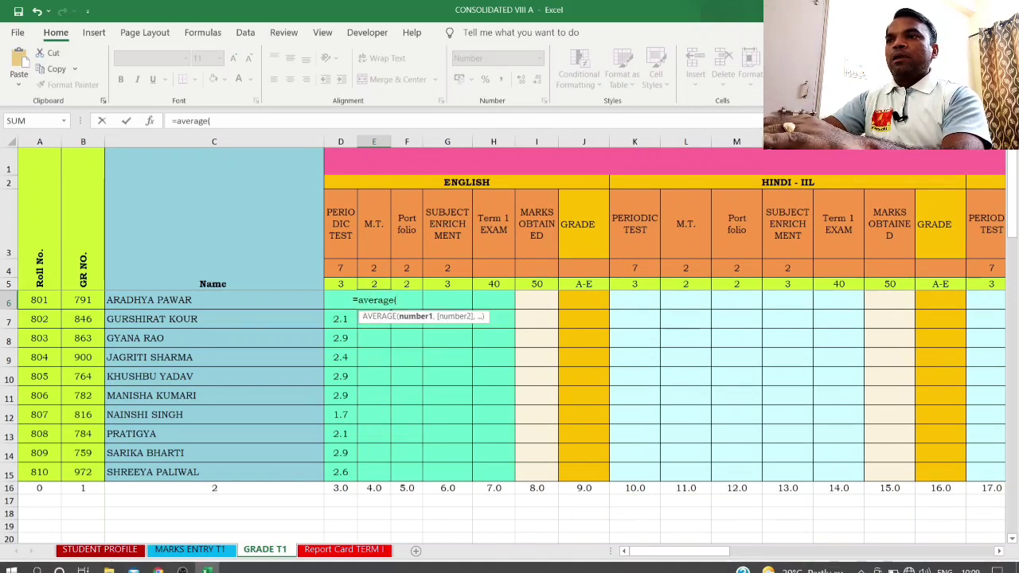
click(190, 550)
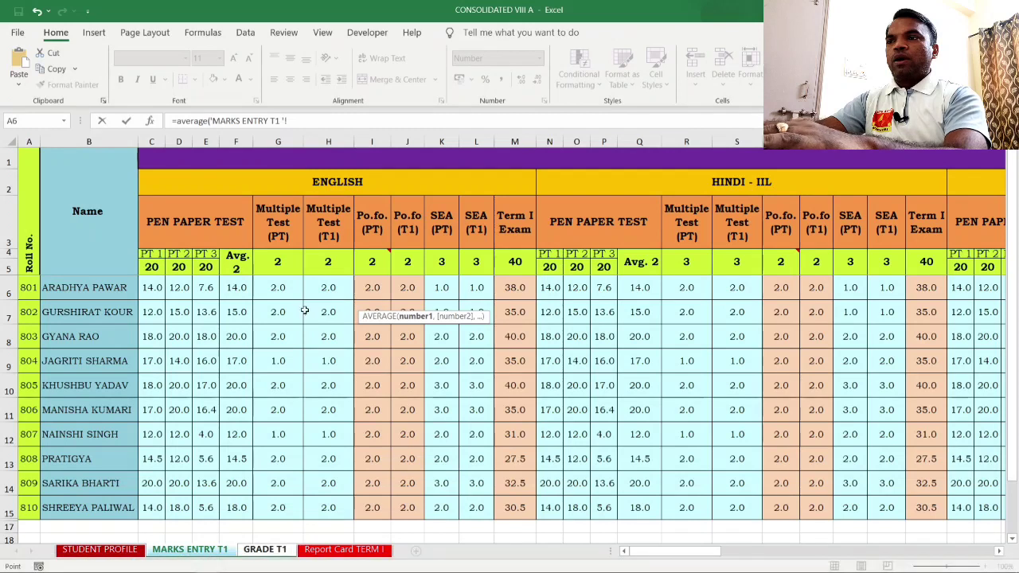
click(282, 290)
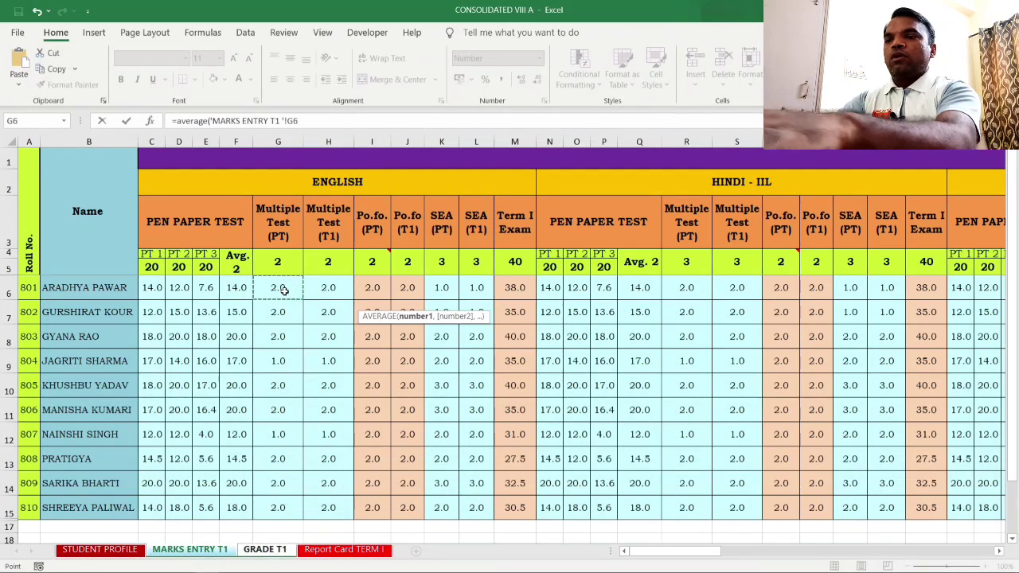
drag(283, 291, 319, 295)
text())
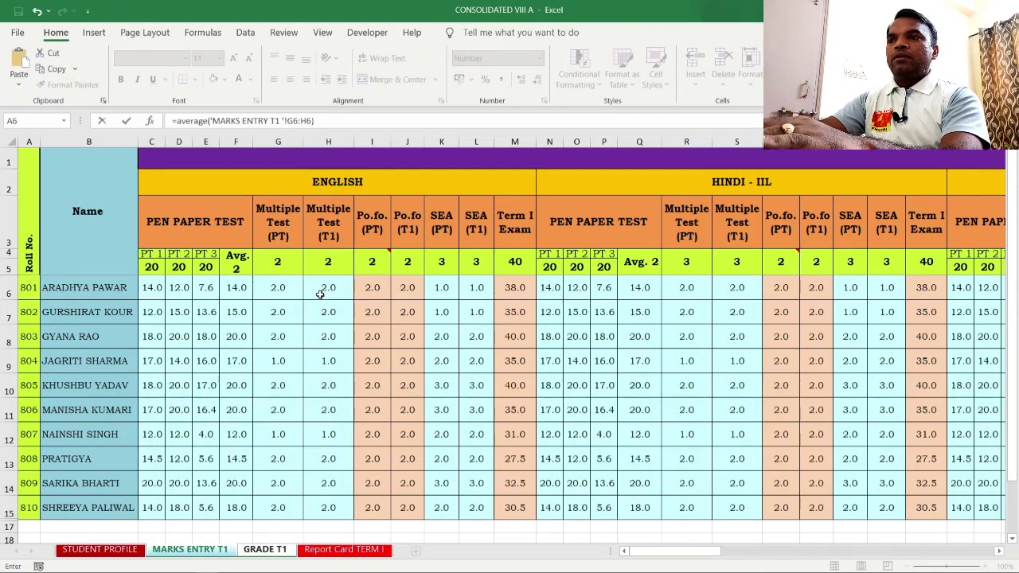
key(Return)
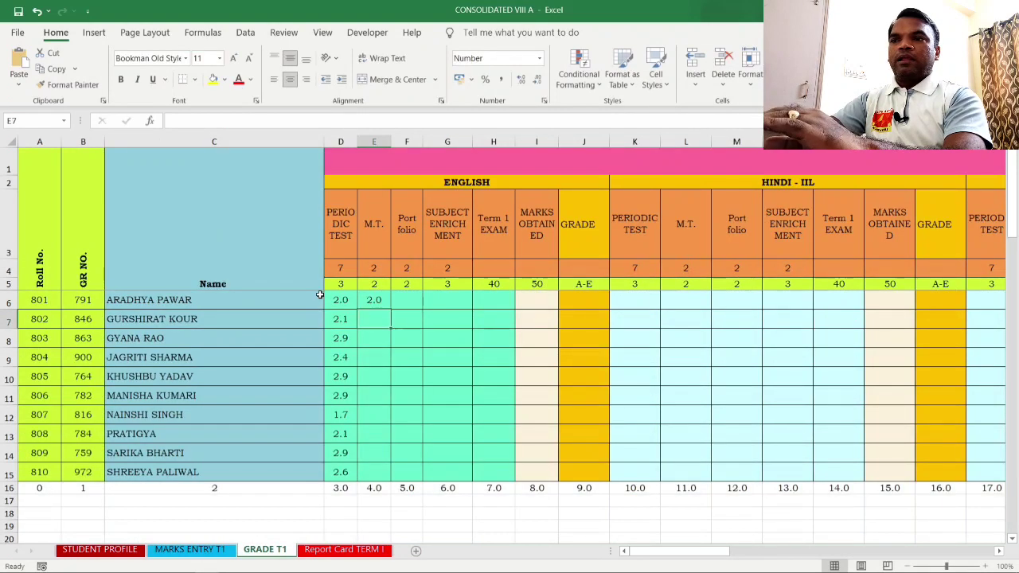
click(380, 303)
double_click(390, 309)
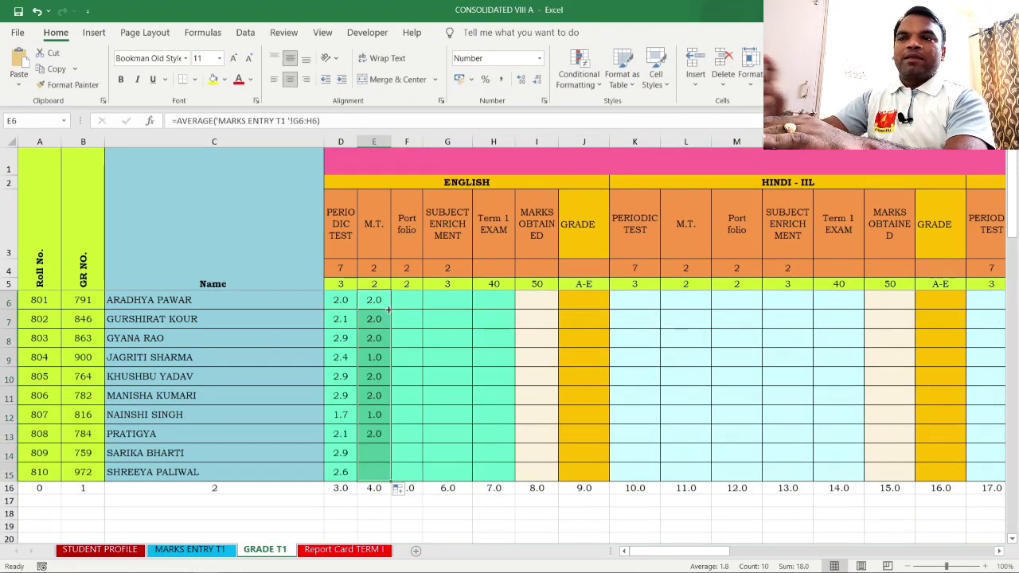
- Replace the formula in E6 with the sum of cells G6 and H6 from MARKS ENTRY T1
click(375, 269)
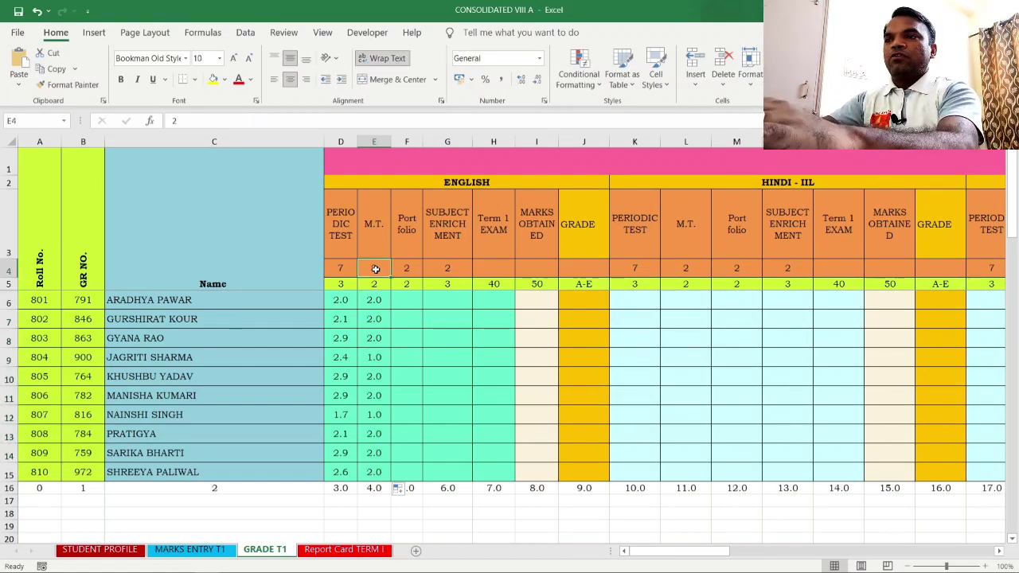
click(375, 299)
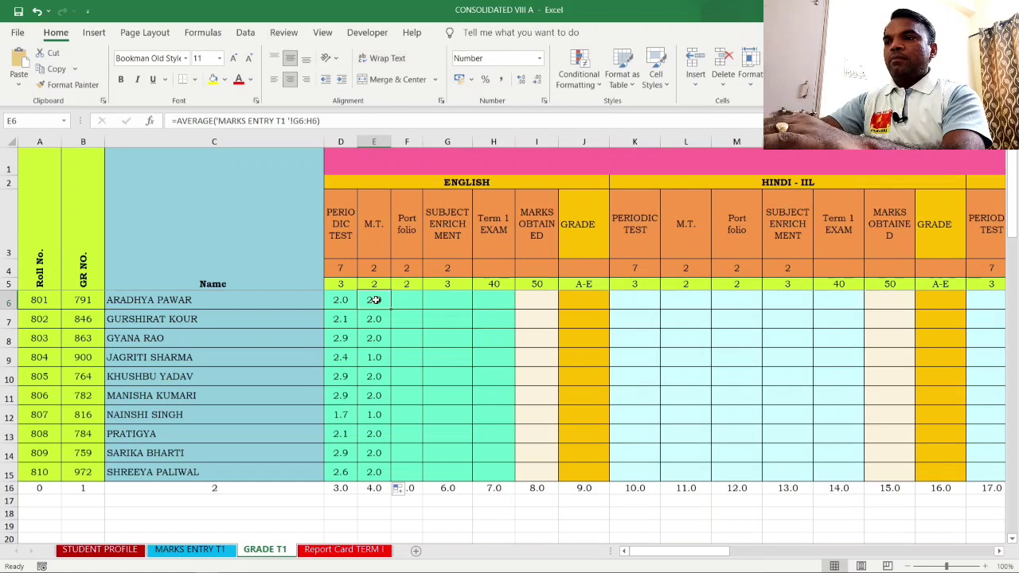
text(=)
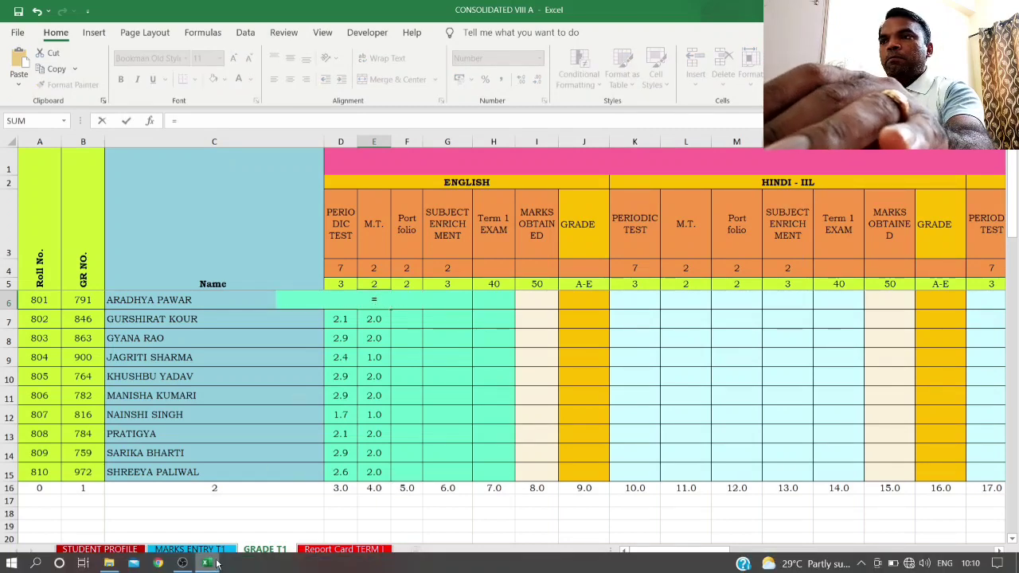
click(213, 552)
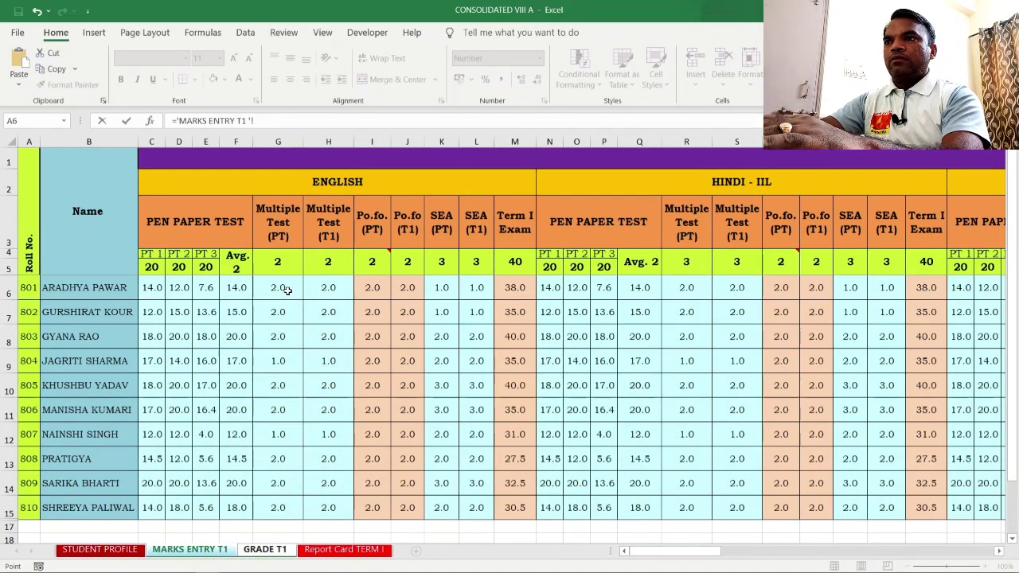
click(285, 290)
text(+)
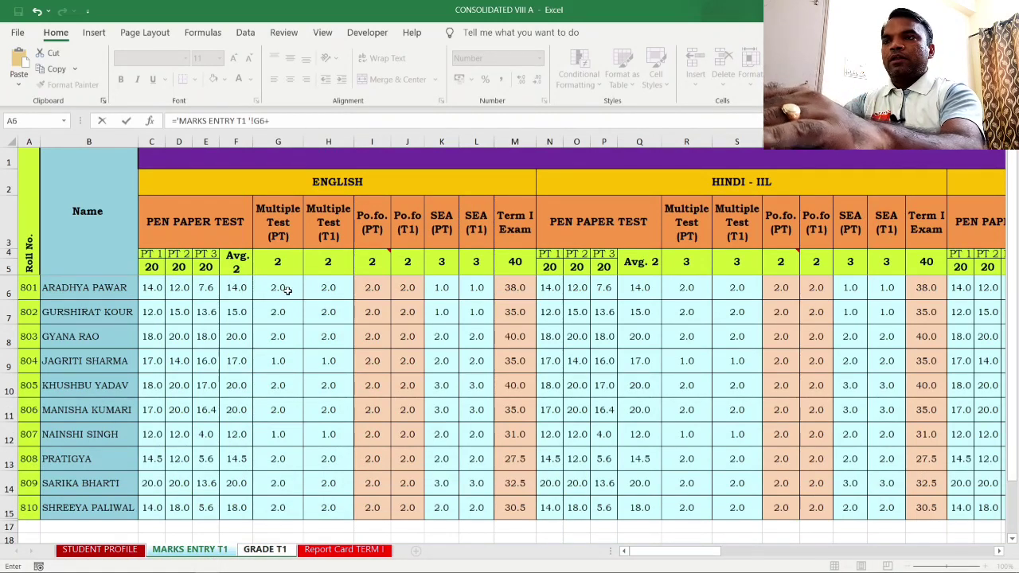
click(325, 290)
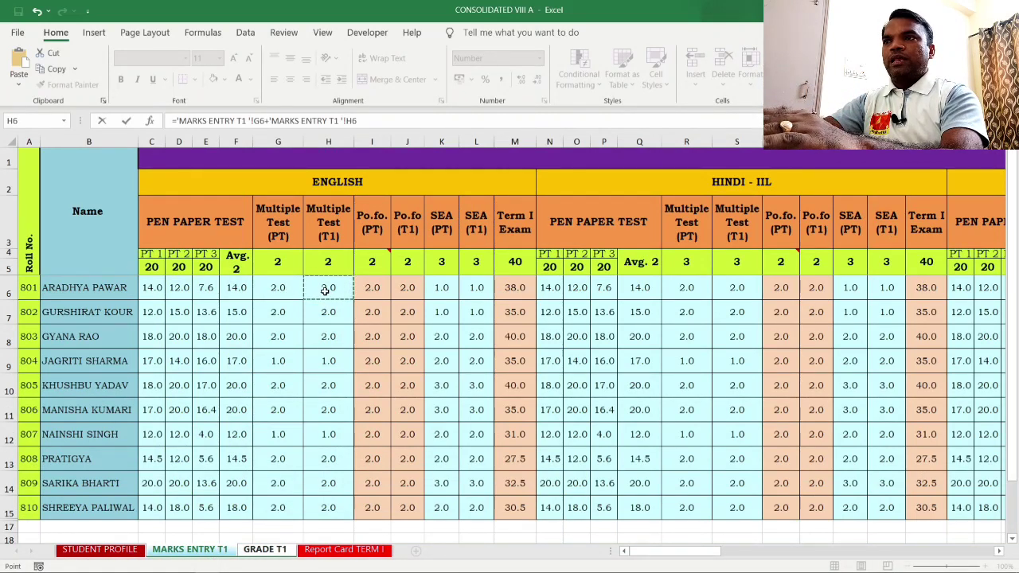
text(/)
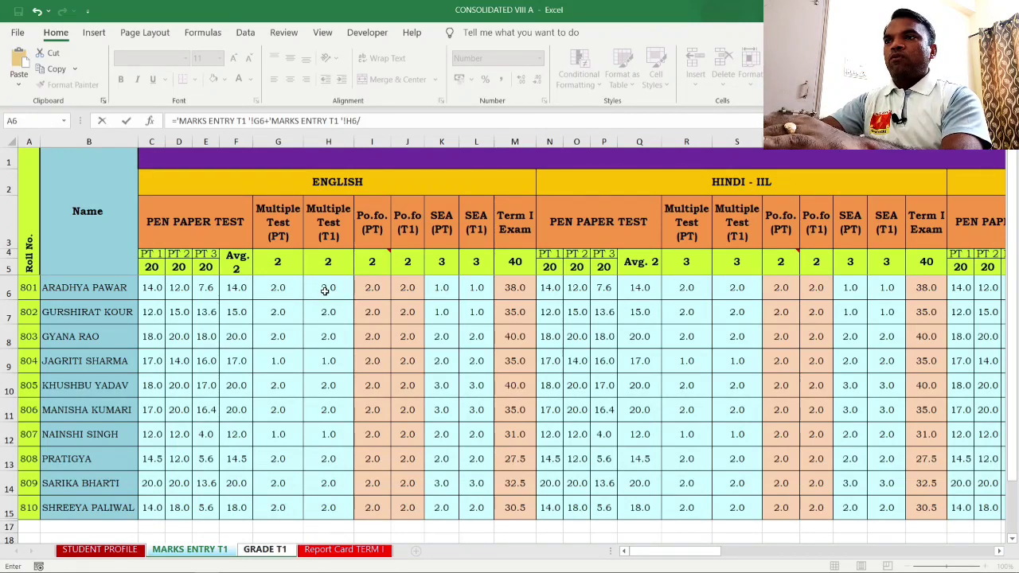
key(BackSpace)
key(Return)
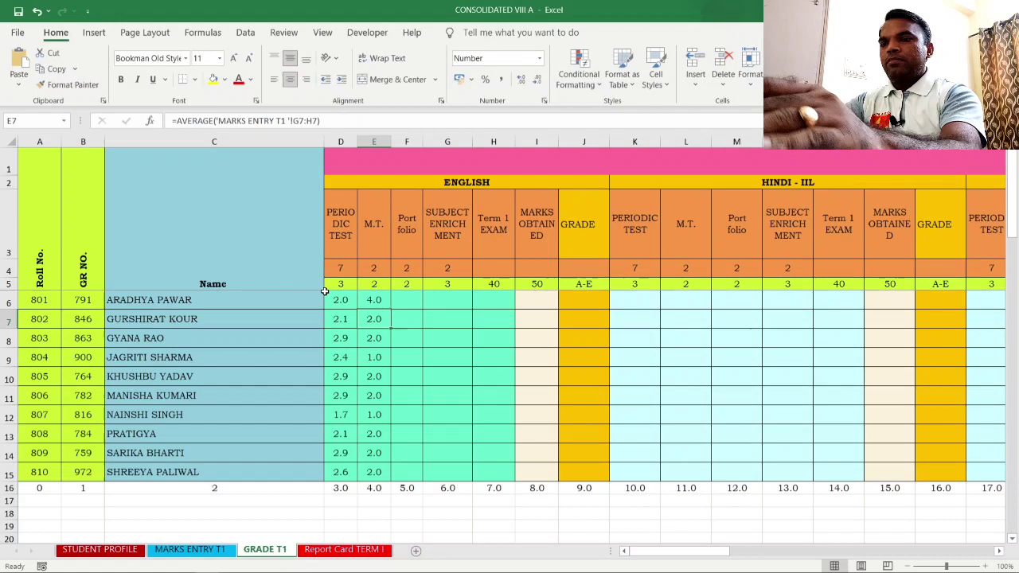
- Append a division by cell E4 to the end of the E6 formula
click(374, 301)
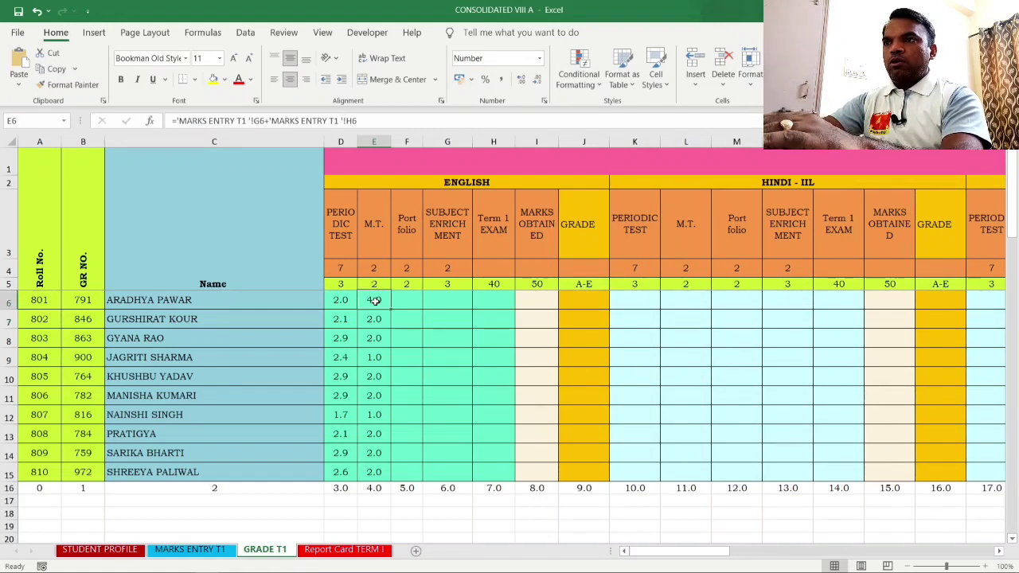
click(377, 121)
text(/)
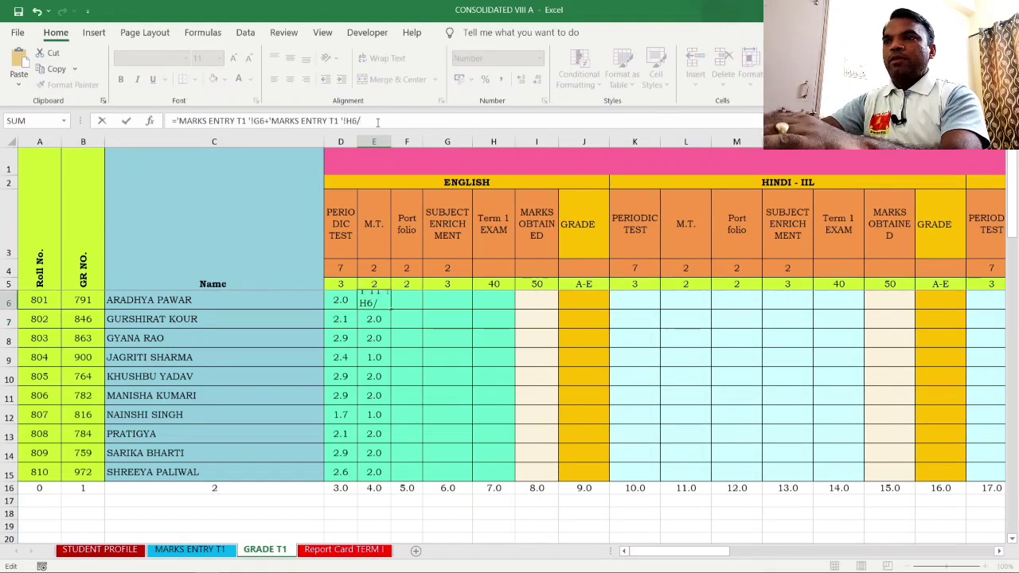
click(374, 271)
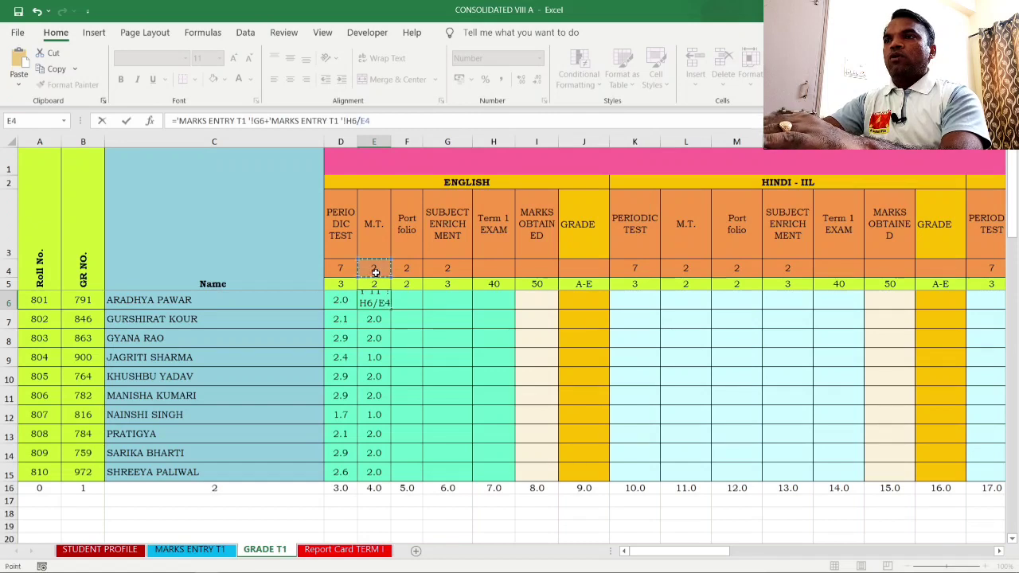
key(Return)
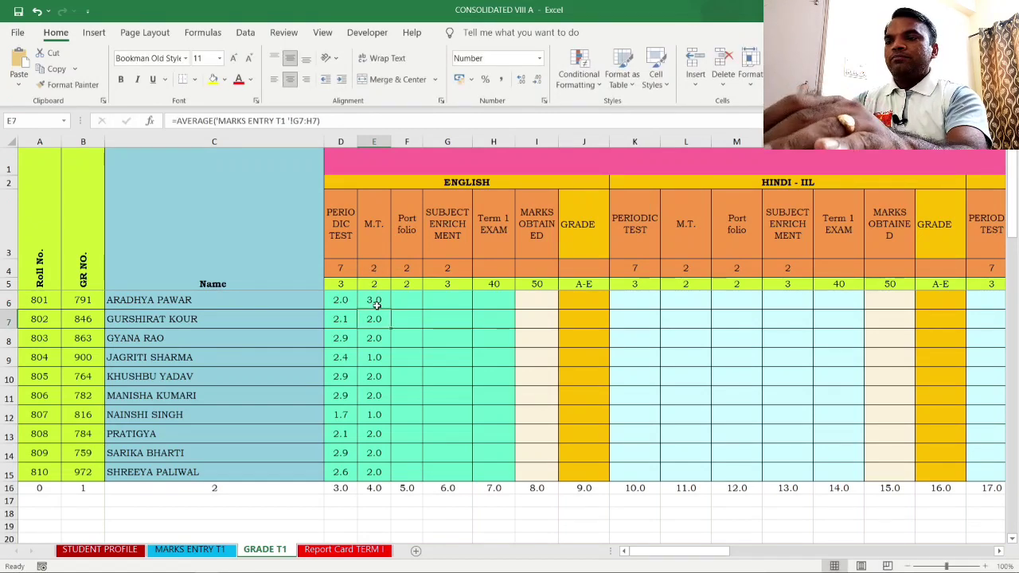
- Make the divisor in the E6 formula the absolute reference $E$4 and fill it down the English M.T. column to row 15
click(375, 301)
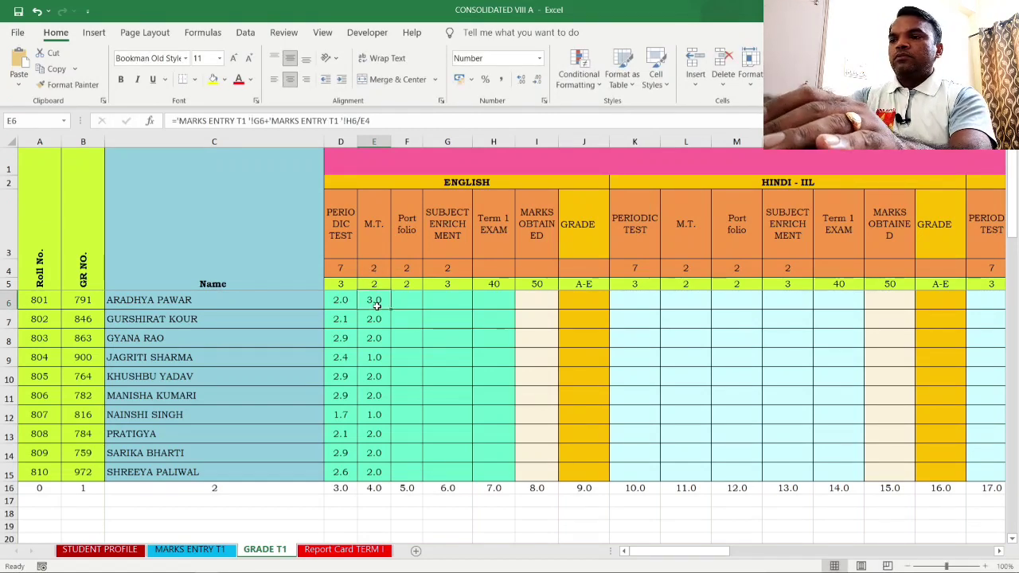
click(360, 121)
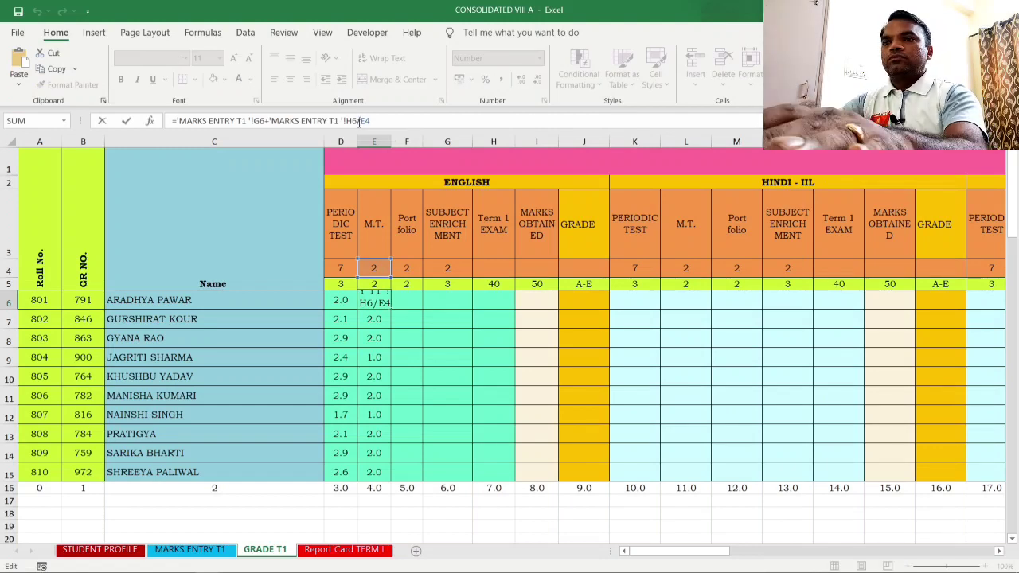
text($E)
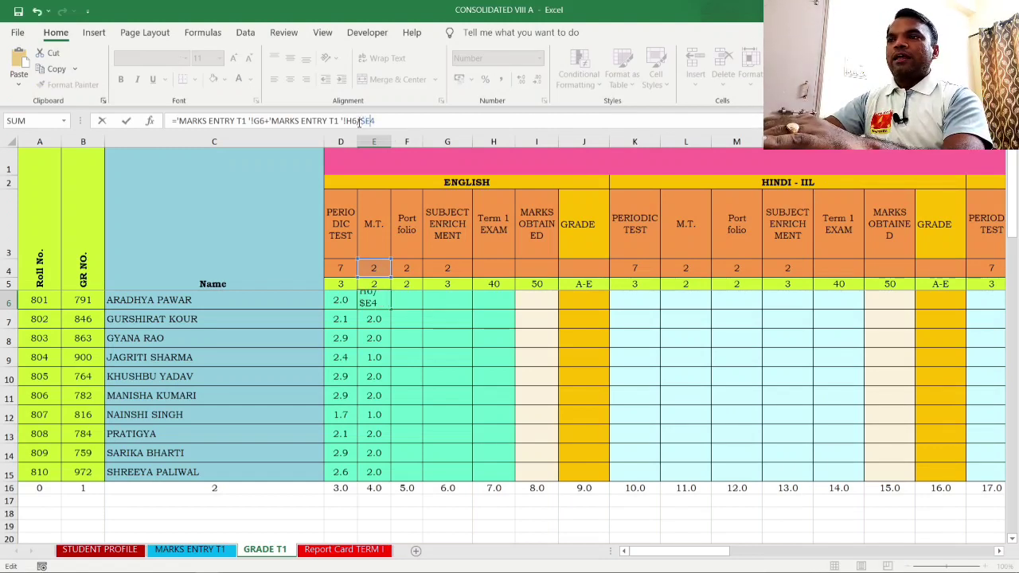
text($)
key(Return)
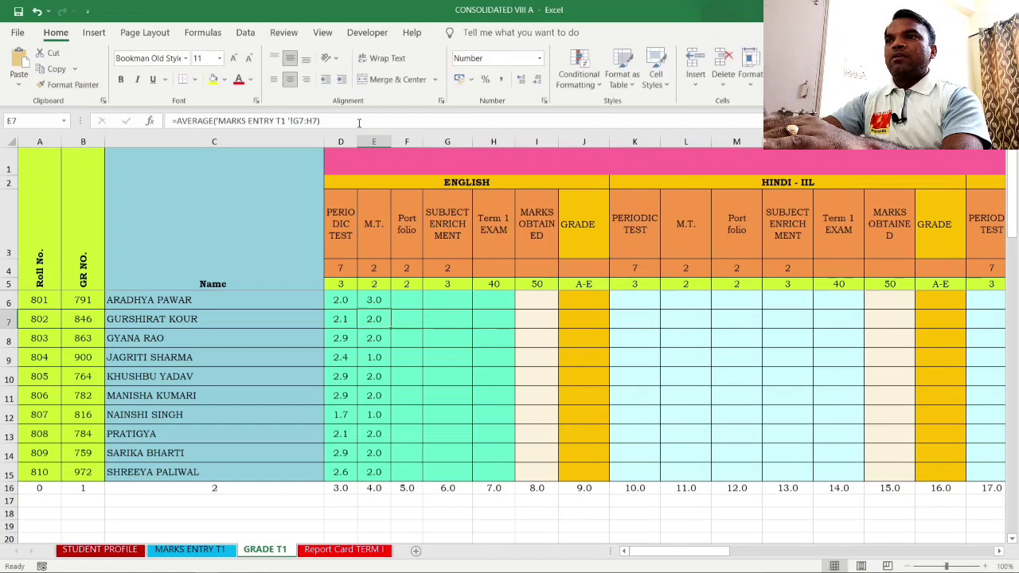
click(375, 302)
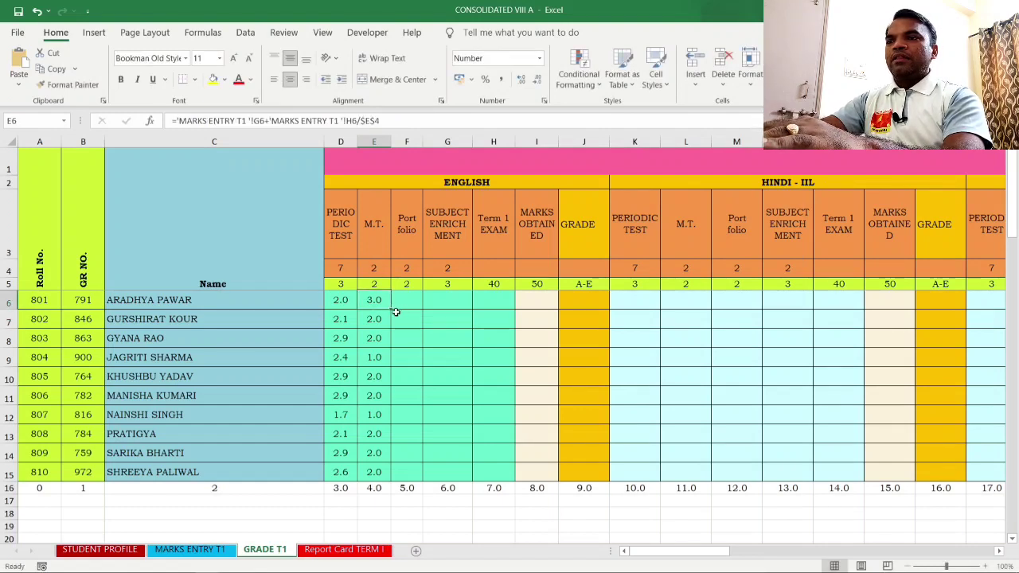
drag(391, 311, 375, 474)
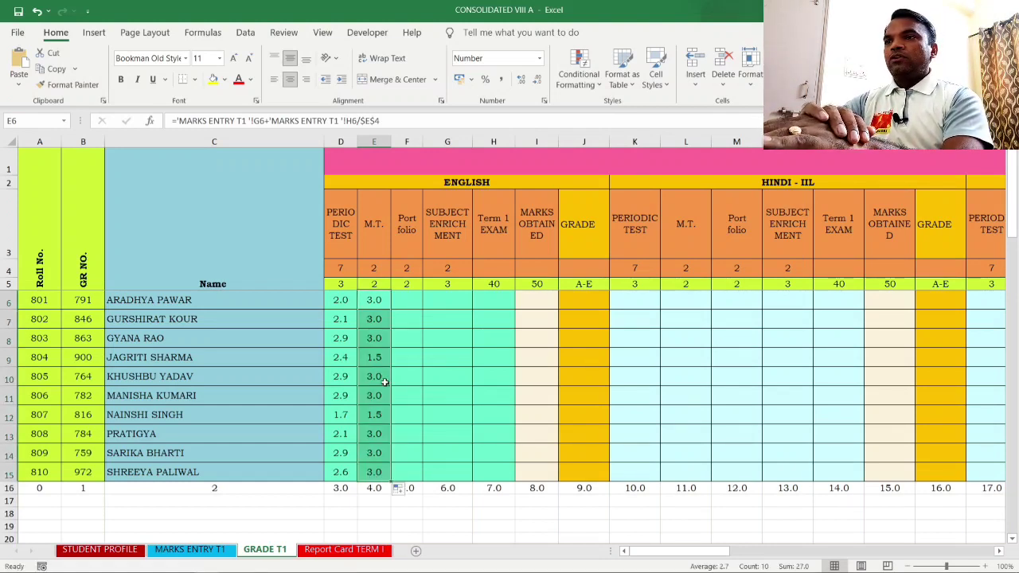
click(373, 302)
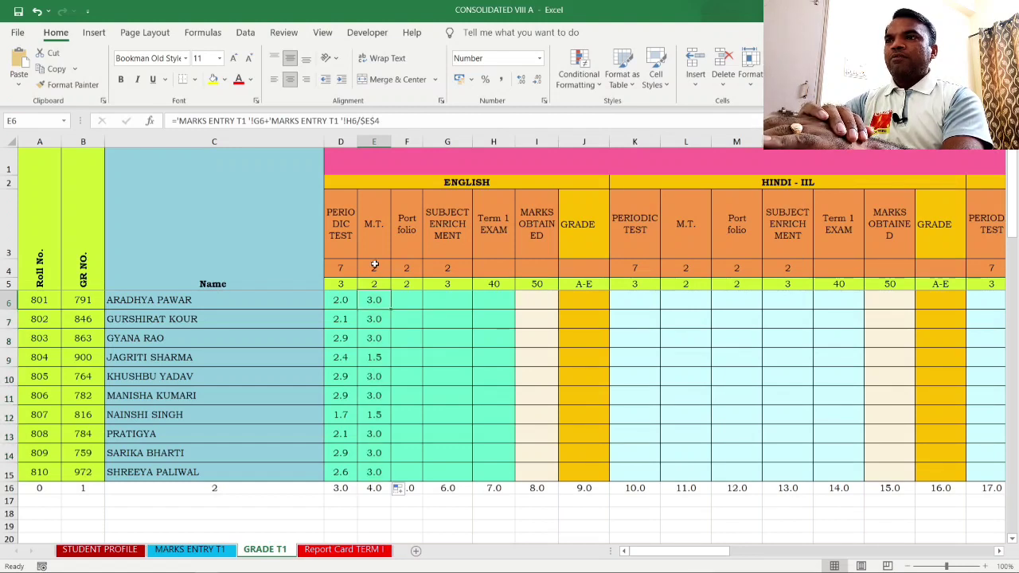
click(374, 266)
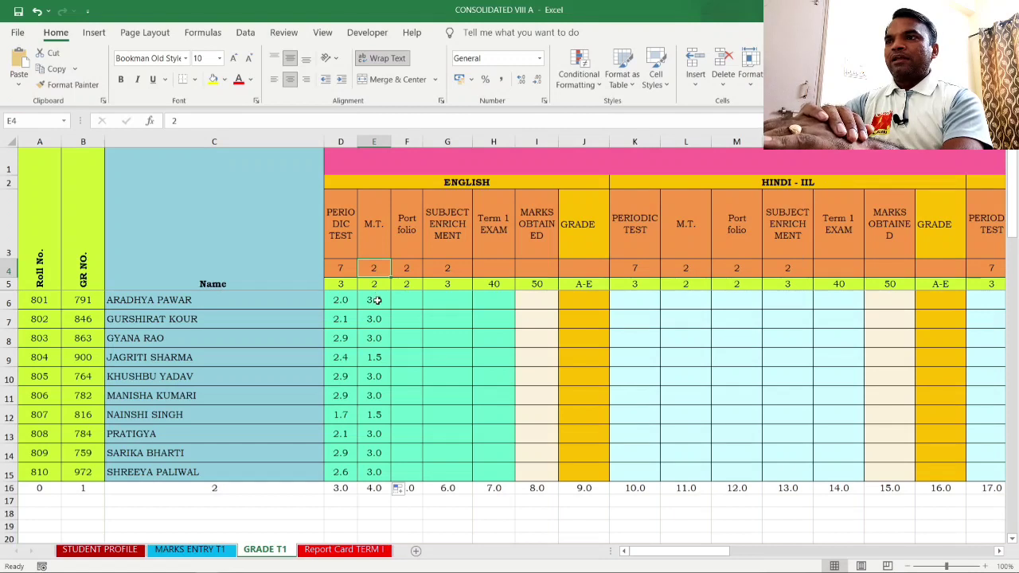
click(377, 300)
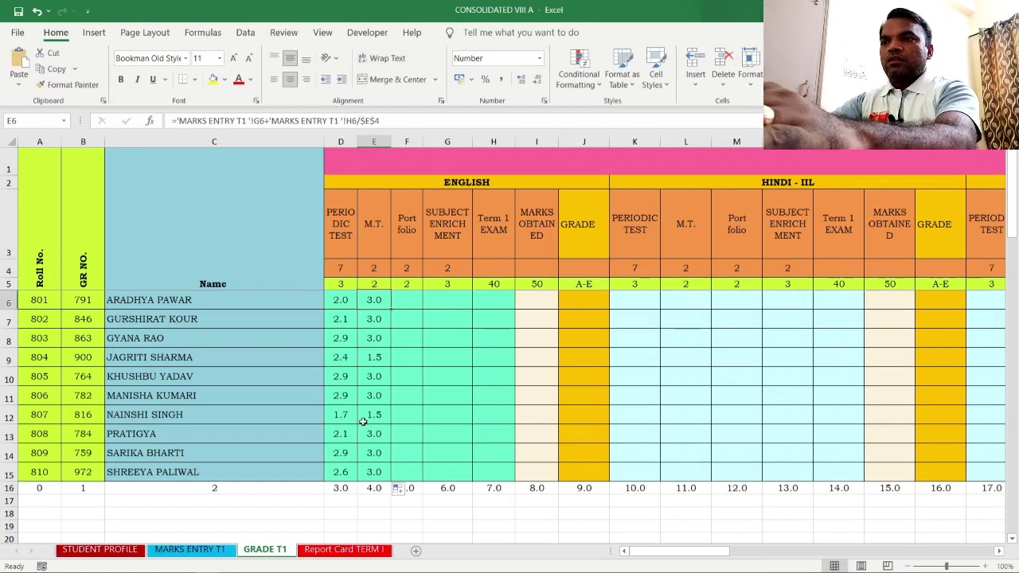
text(=avera)
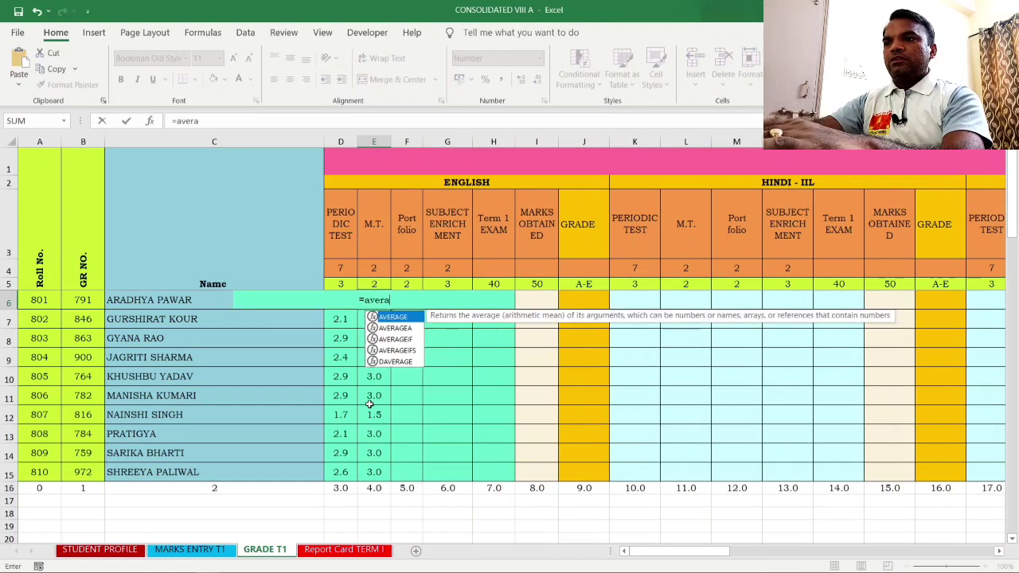
text(ge()
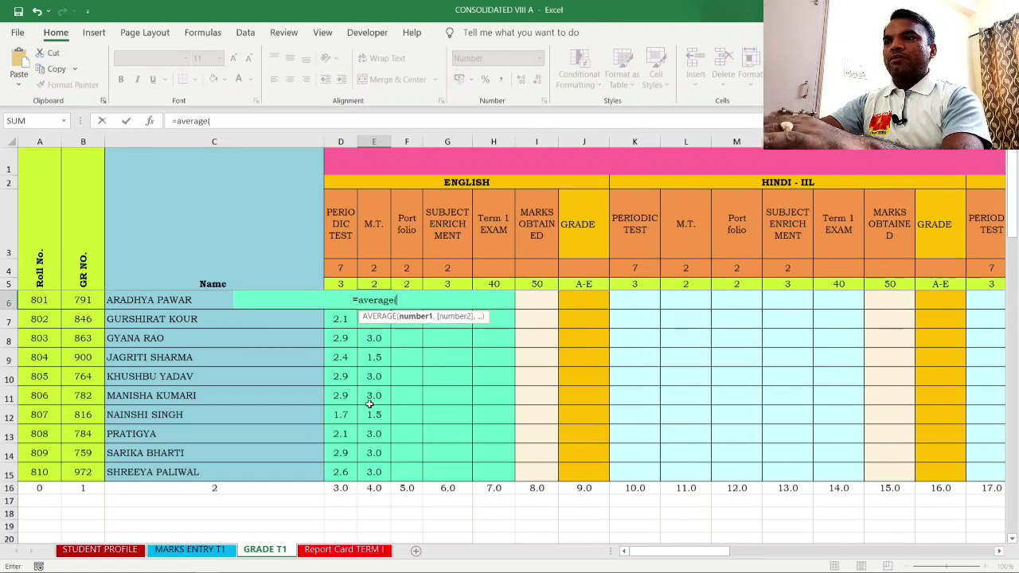
click(213, 549)
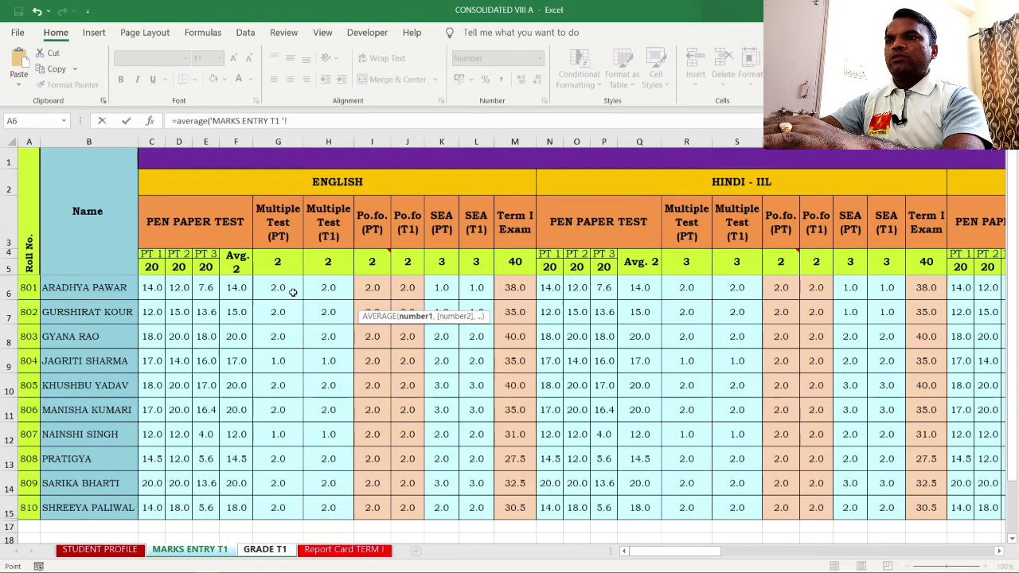
drag(284, 288, 319, 291)
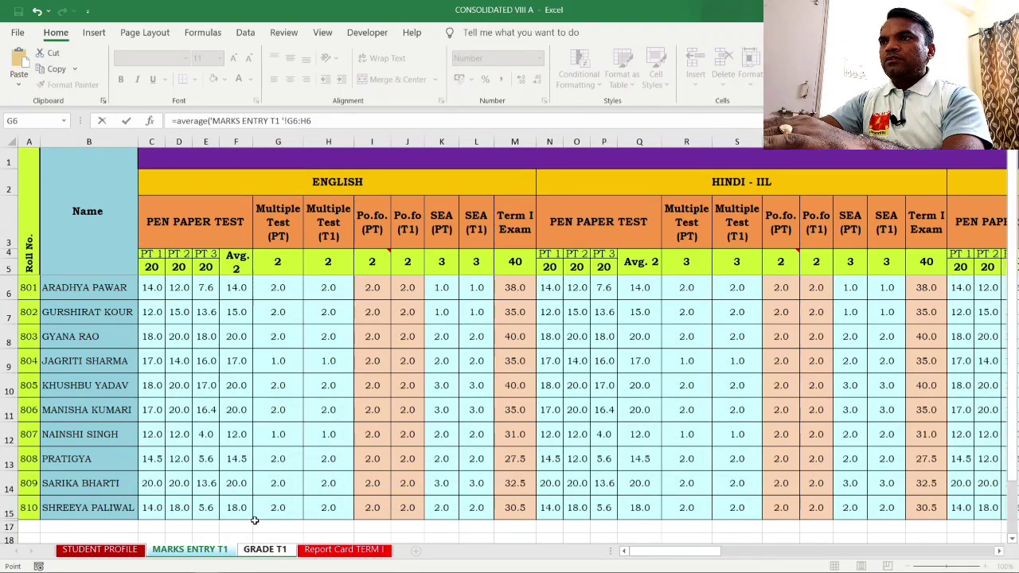
key(Escape)
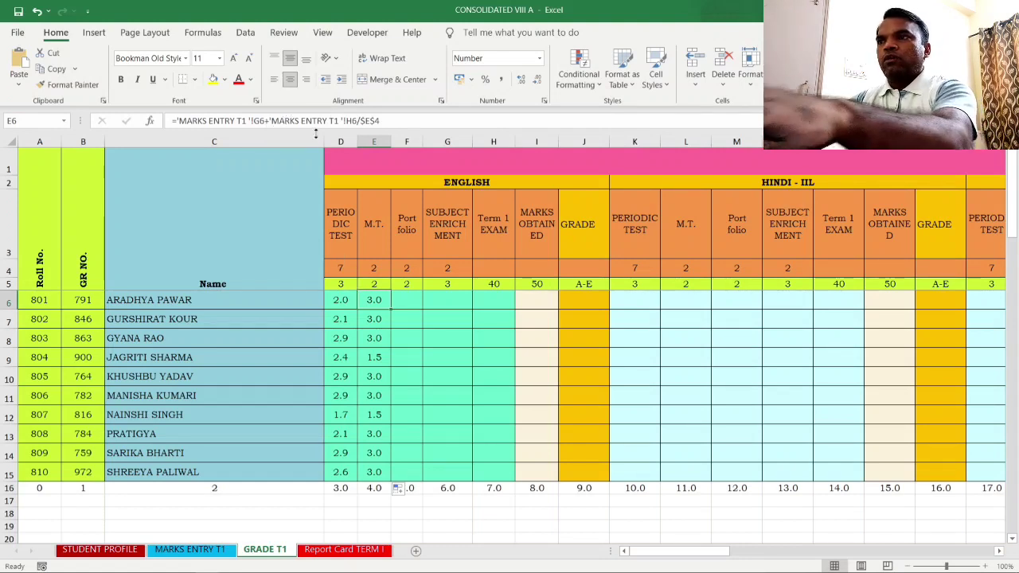
- Enclose the G6 plus H6 sum in the E6 formula in parentheses and fill it down the English M.T. column through row 16
click(180, 120)
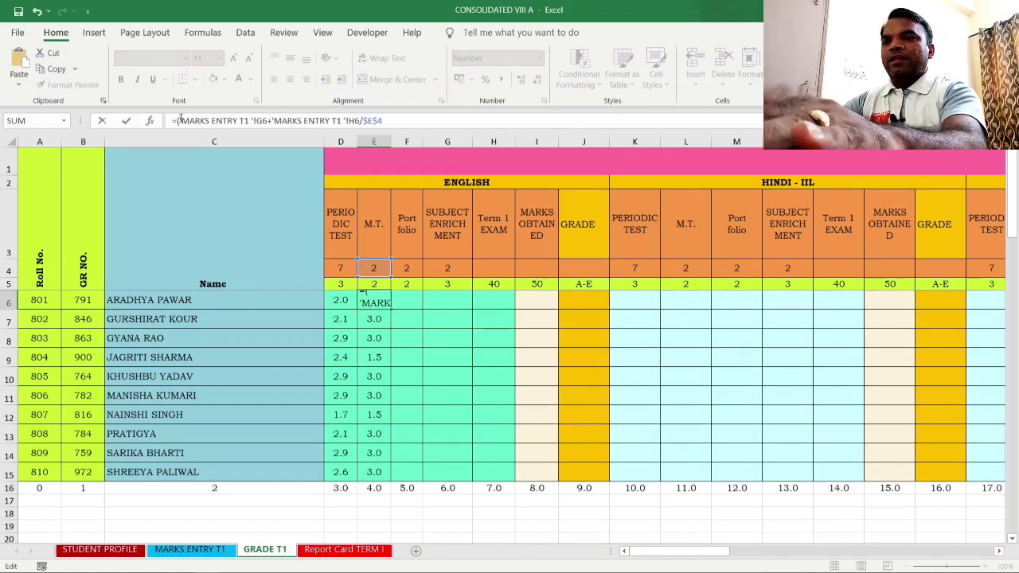
click(361, 121)
text())
key(ctrl+Return)
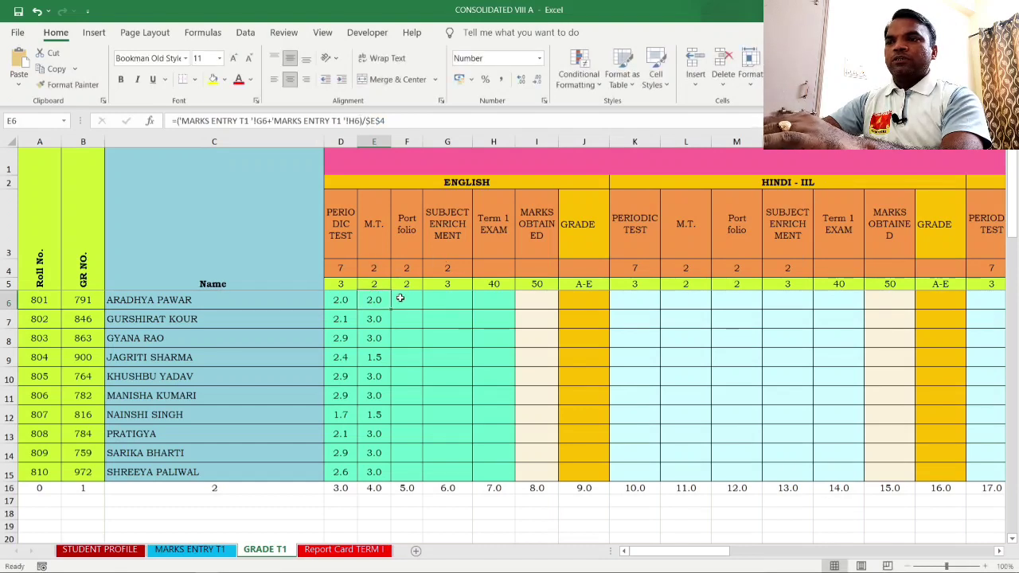
drag(392, 310, 374, 473)
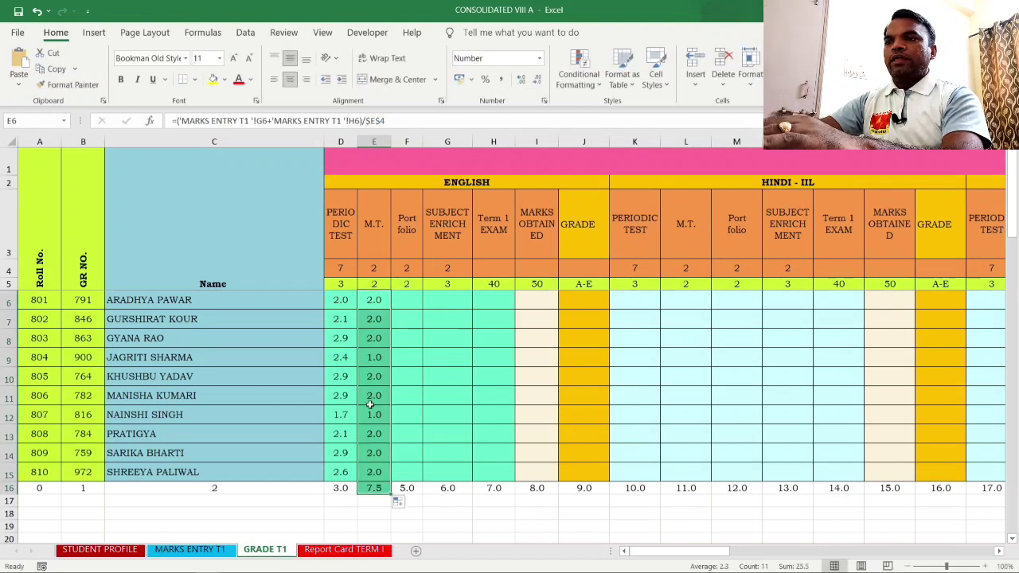
- Fill D16 across into E16 and set E16 to 4 to restore the column numbering row
click(340, 488)
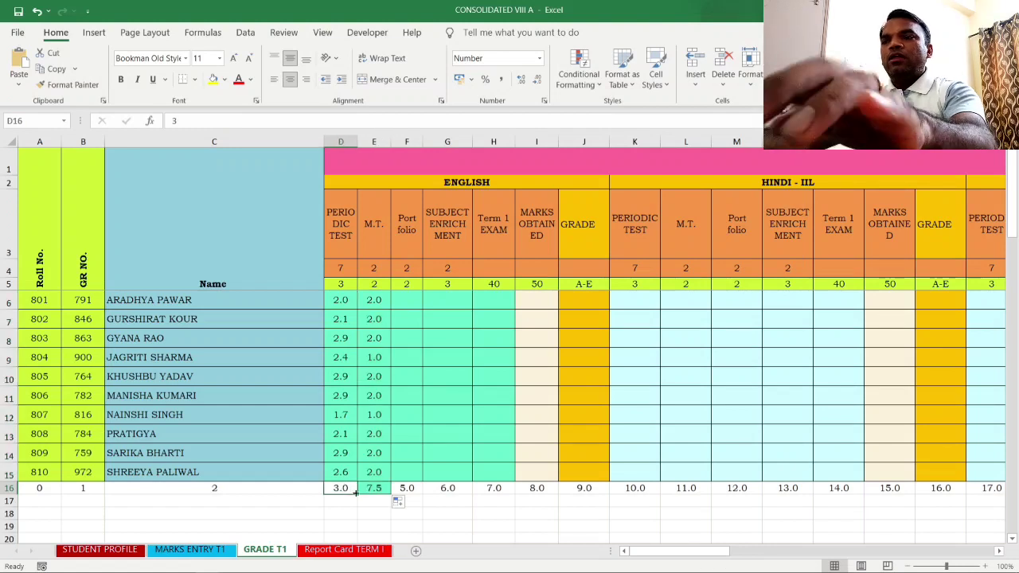
drag(358, 494, 385, 495)
click(368, 487)
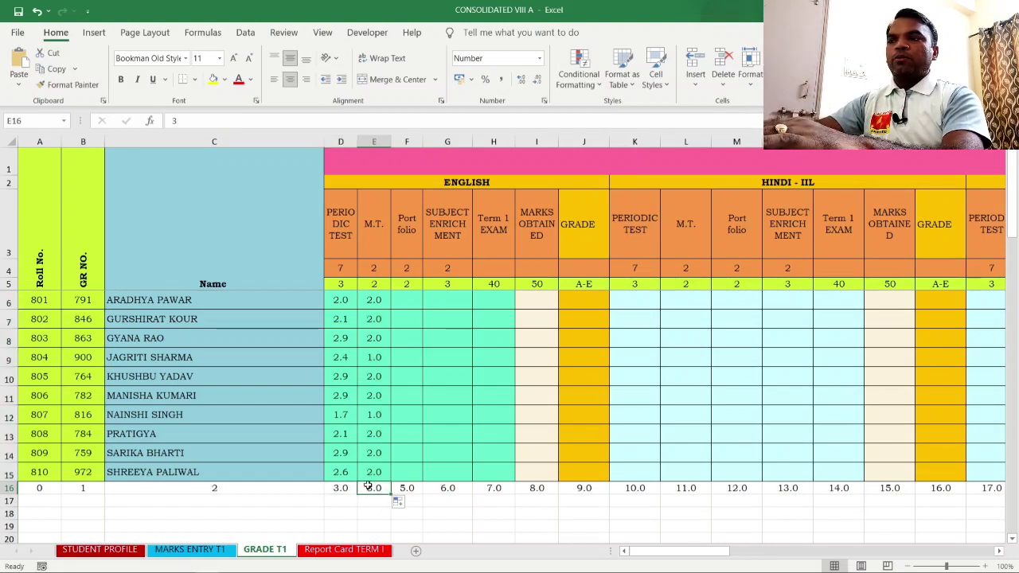
text(4)
key(Return)
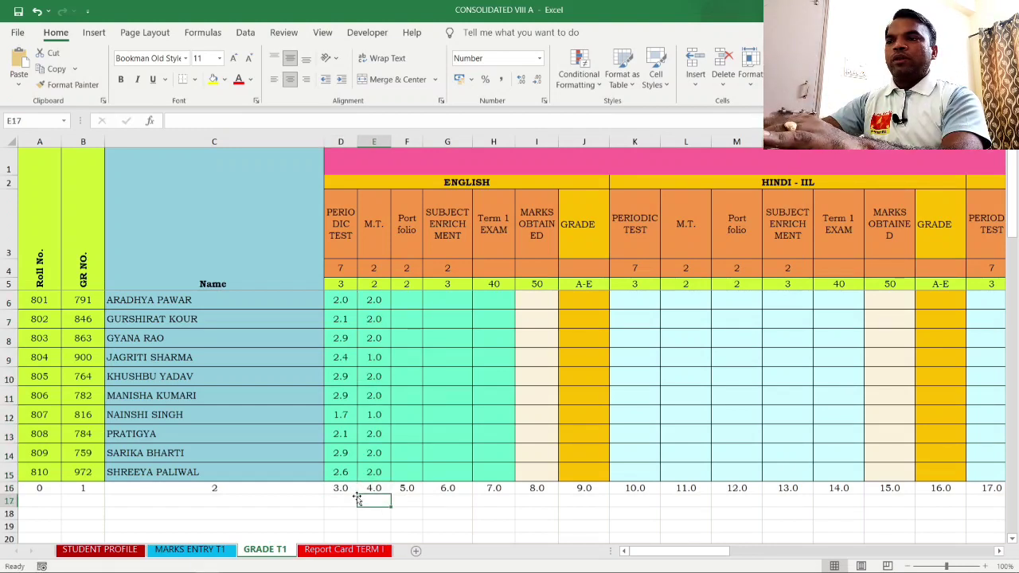
drag(42, 488, 374, 475)
click(258, 487)
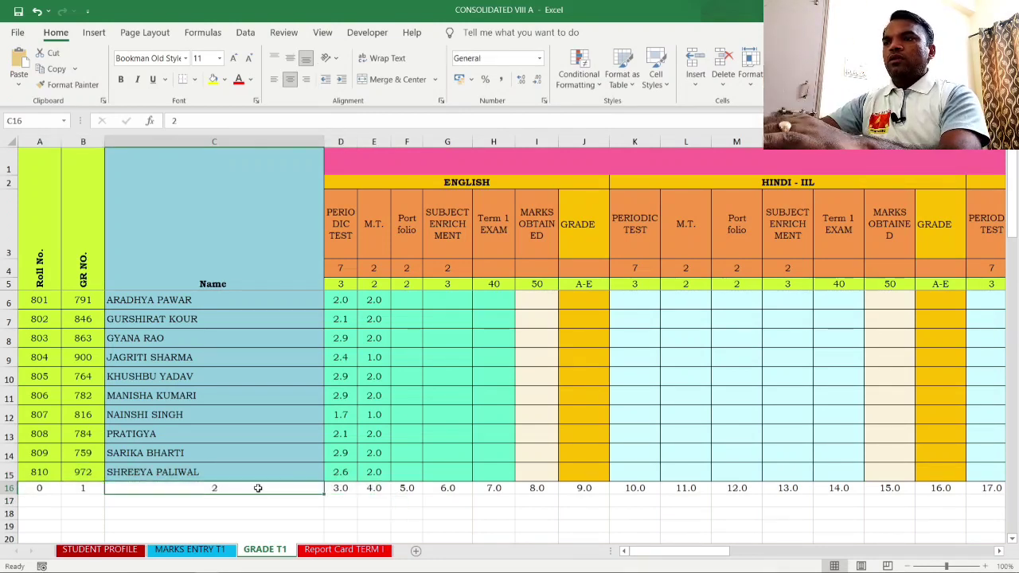
- Try to enter a SUM formula in F6 for cells I6:J6 of MARKS ENTRY T1
click(410, 301)
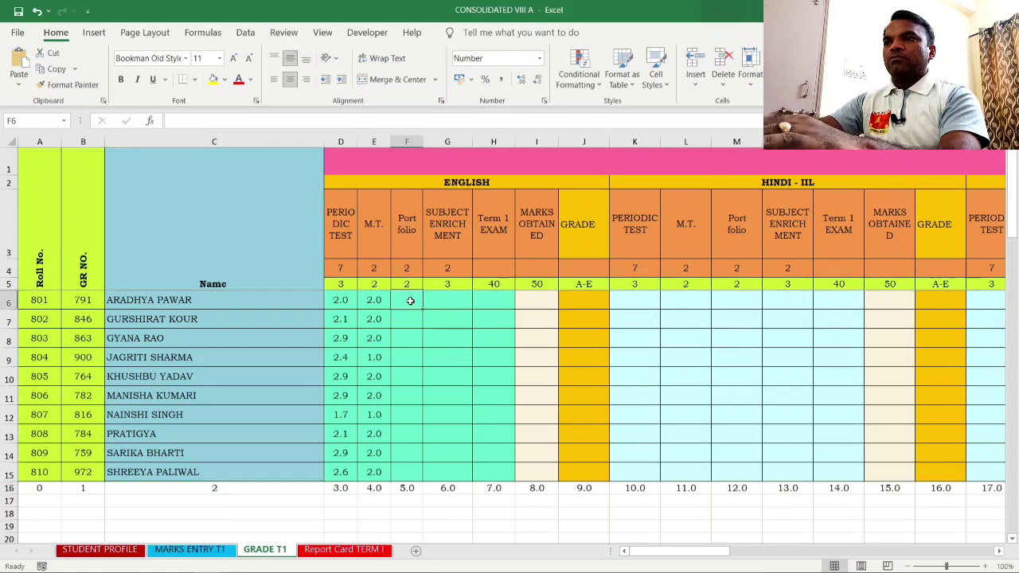
text(=)
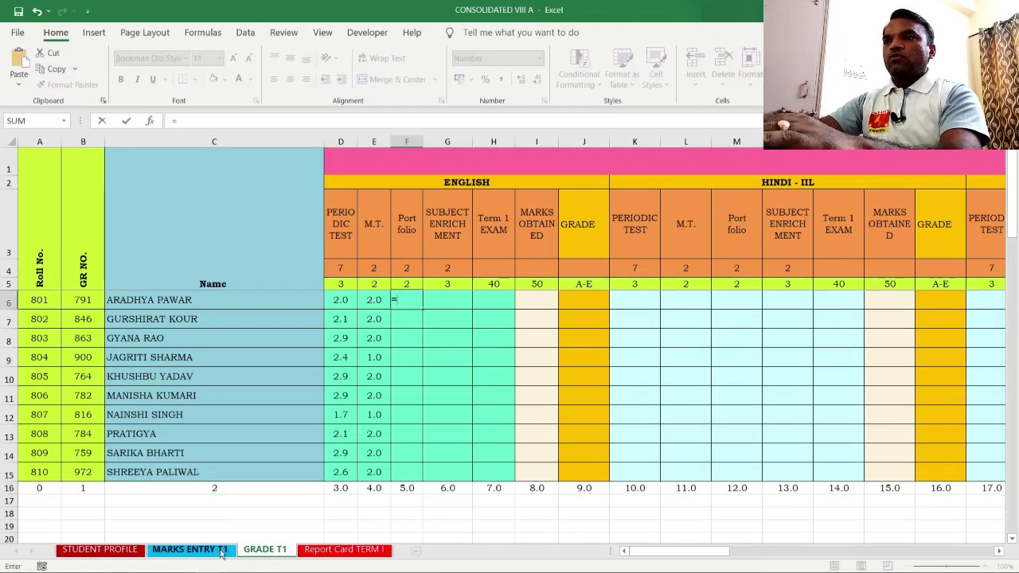
click(213, 558)
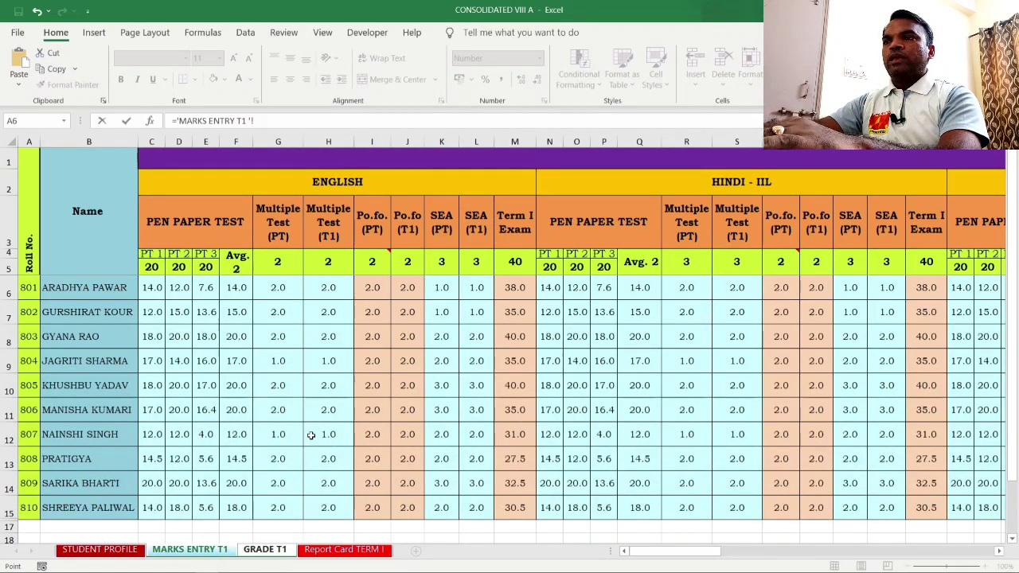
text(sum()
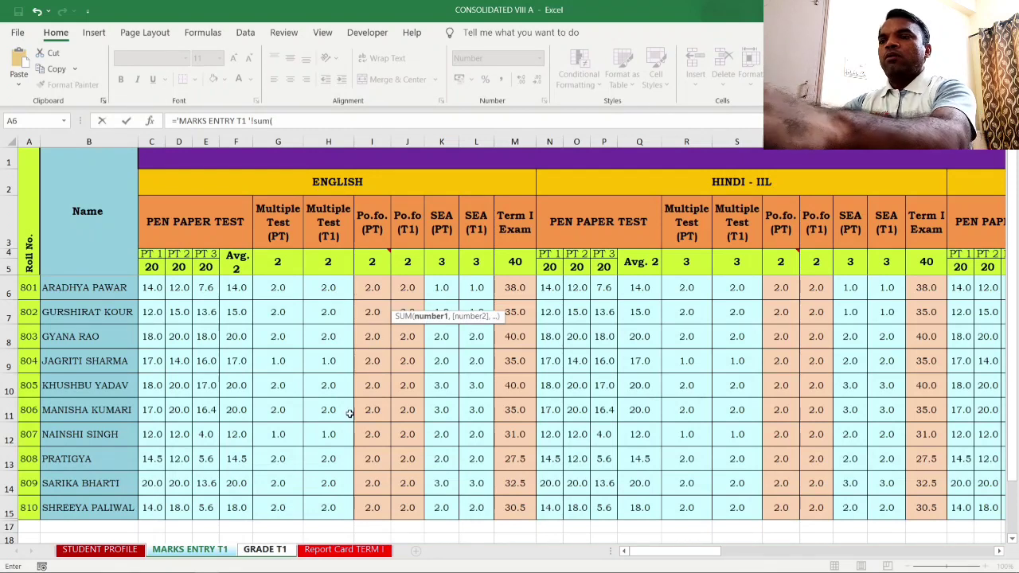
drag(371, 288, 395, 290)
text())
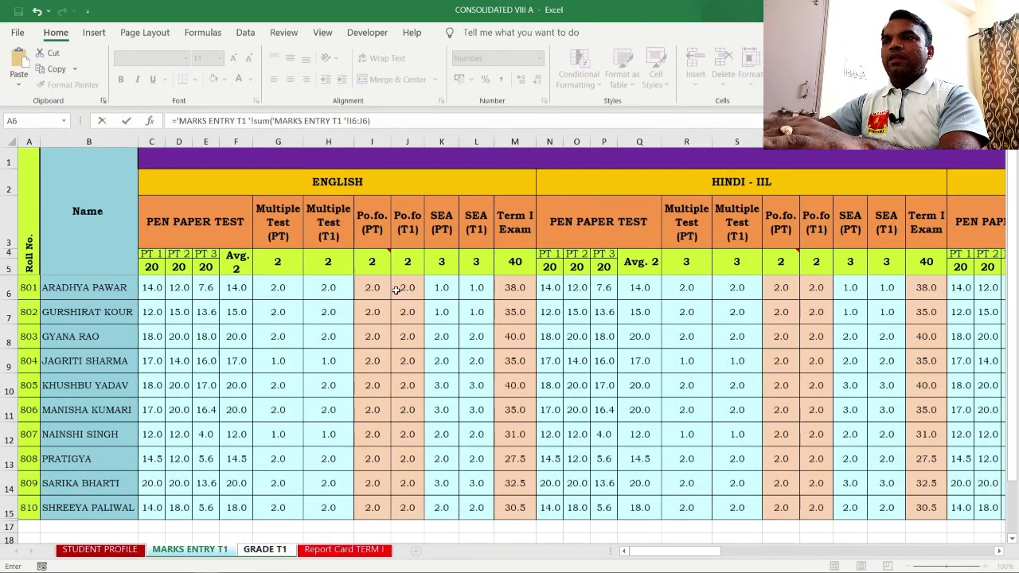
key(Return)
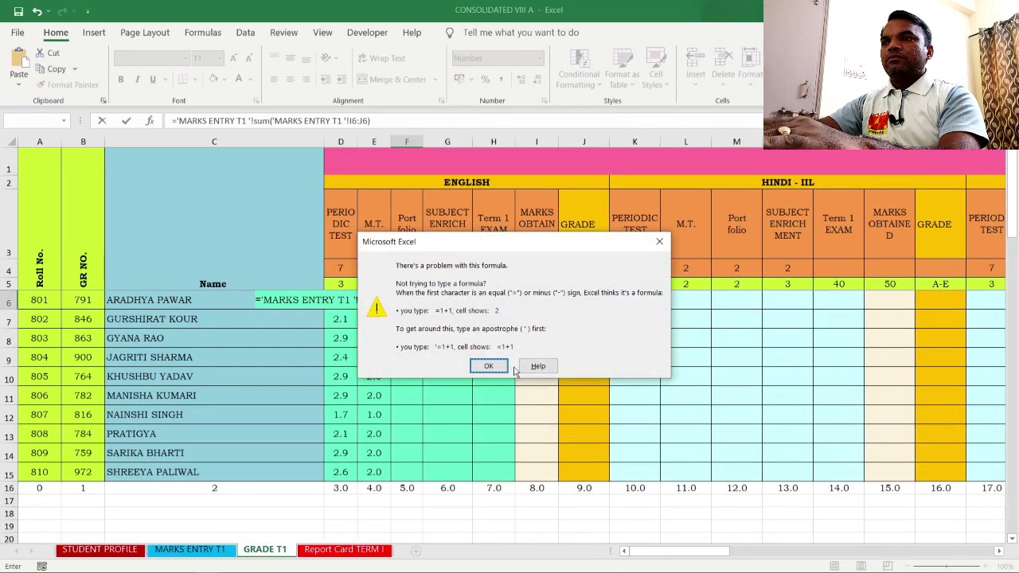
click(489, 367)
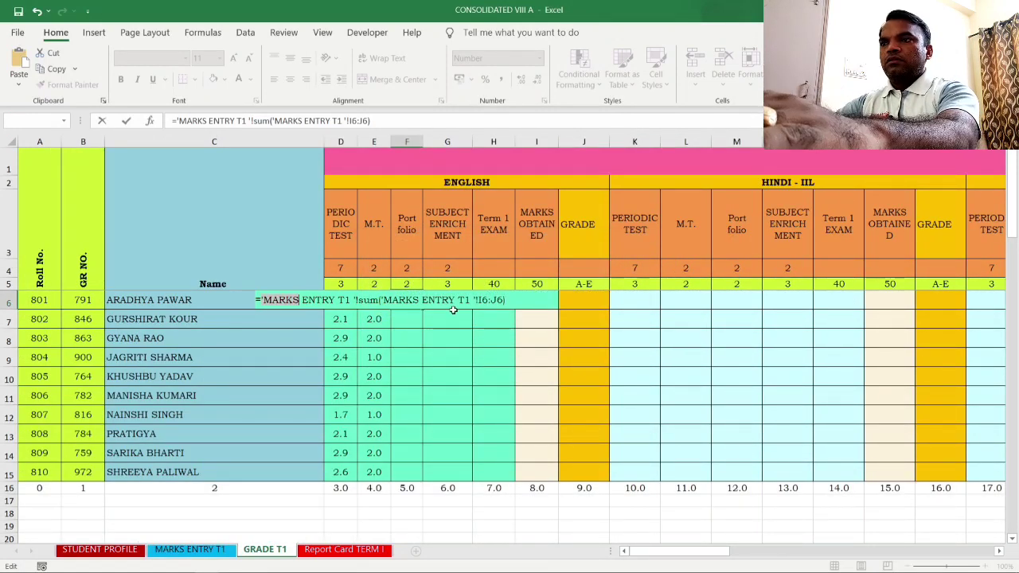
- Remove the misplaced sheet reference before SUM in F6 so the formula reads =sum('MARKS ENTRY T1 '!I6:J6)
click(357, 300)
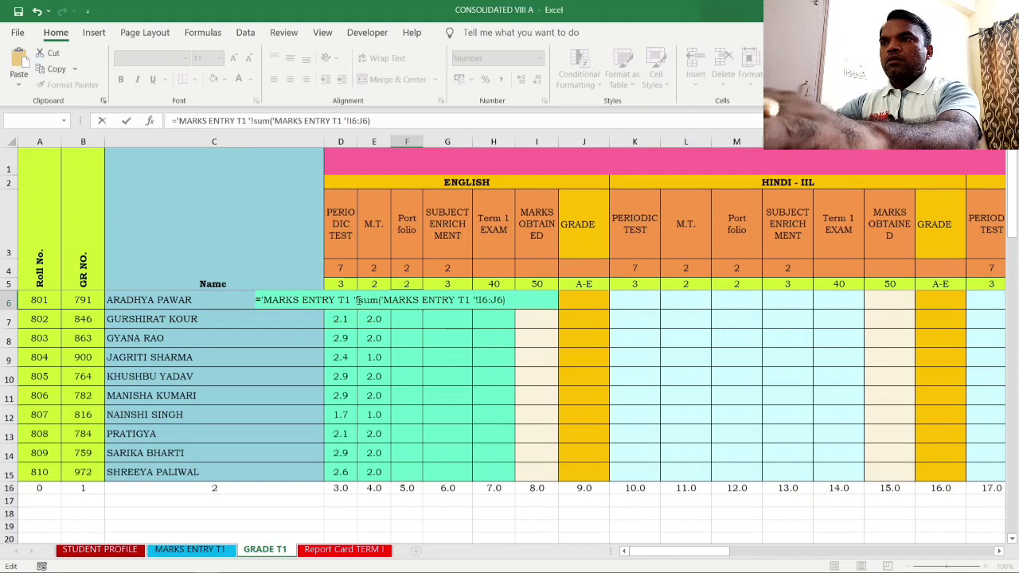
key(BackSpace)
key(BackSpace)
key(BackSpace)
key(BackSpace)
key(BackSpace)
key(BackSpace)
key(BackSpace)
key(BackSpace)
key(BackSpace)
key(BackSpace)
key(BackSpace)
key(BackSpace)
key(BackSpace)
key(BackSpace)
key(BackSpace)
key(BackSpace)
key(BackSpace)
key(BackSpace)
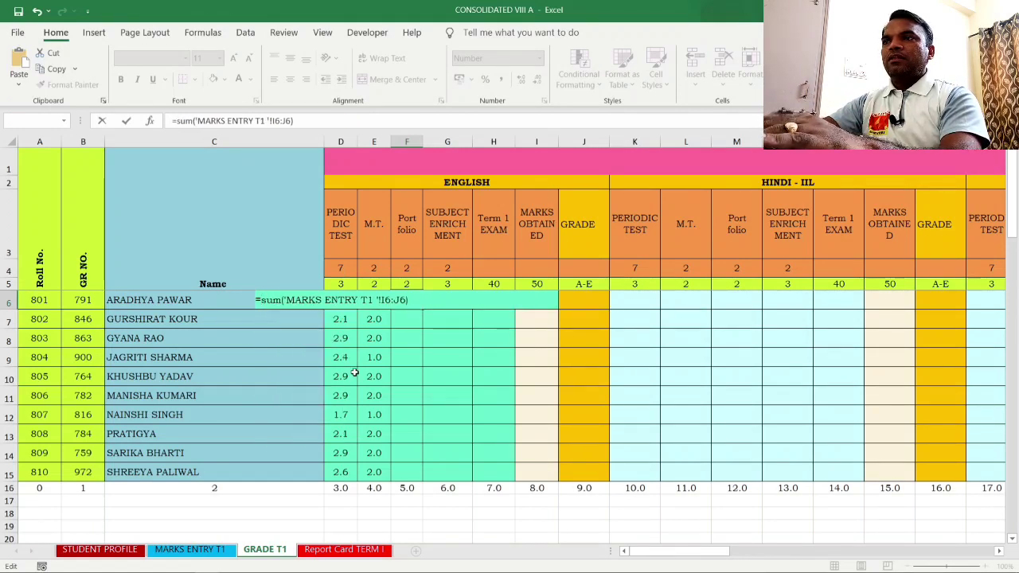
key(Return)
- Append a division by cell F4 to the end of the F6 Portfolio formula
click(407, 300)
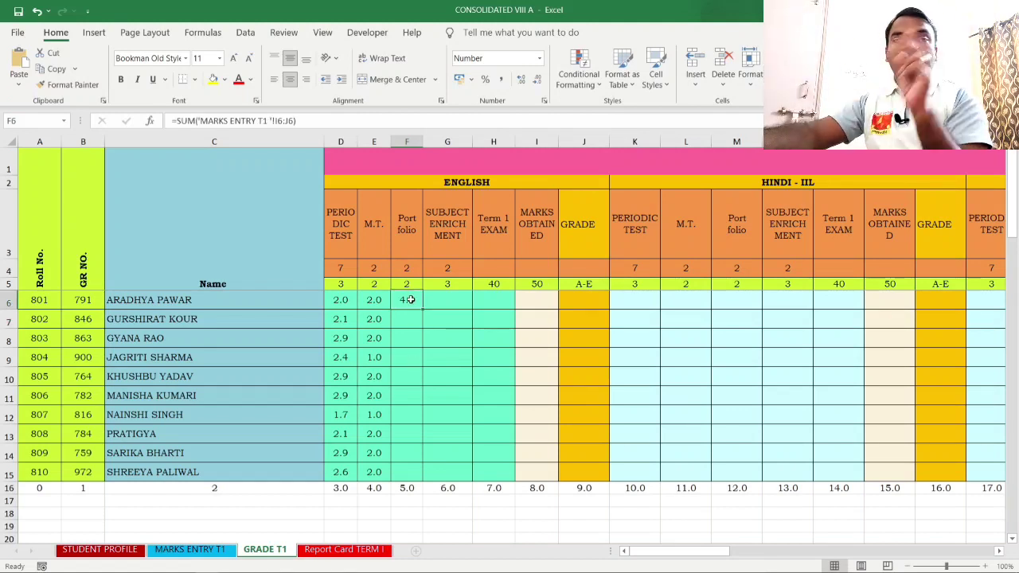
click(309, 120)
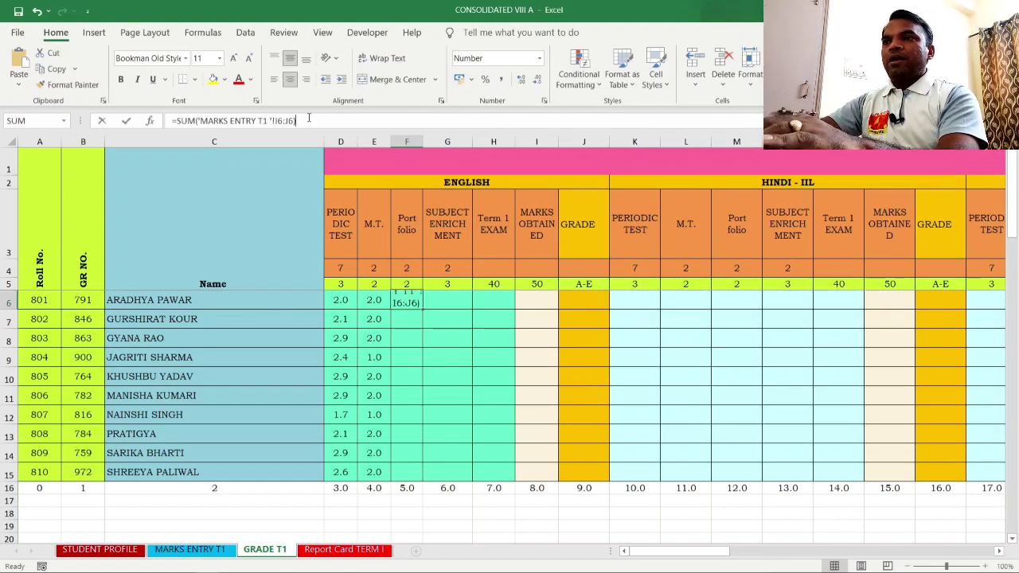
text(/)
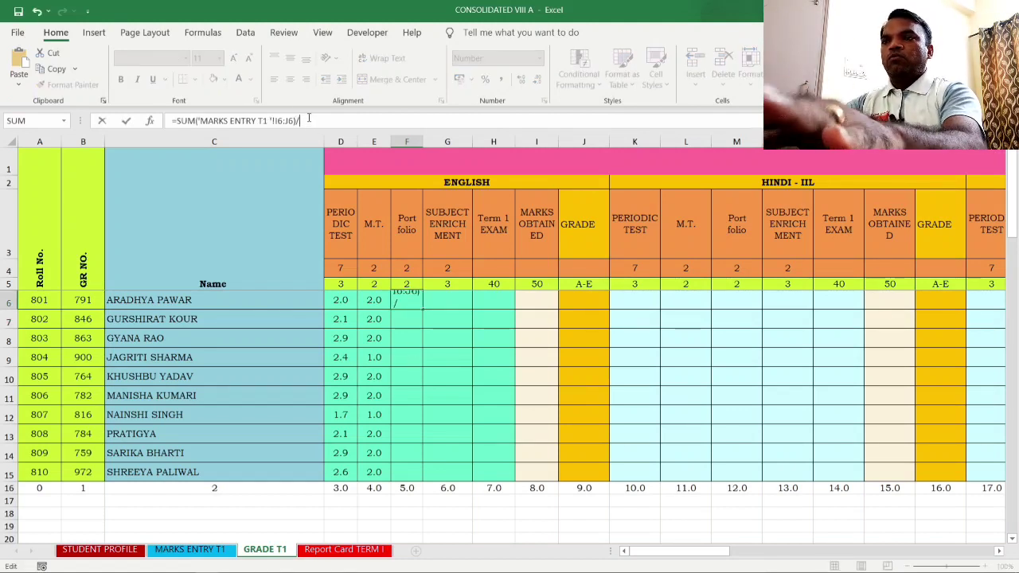
click(413, 271)
key(Return)
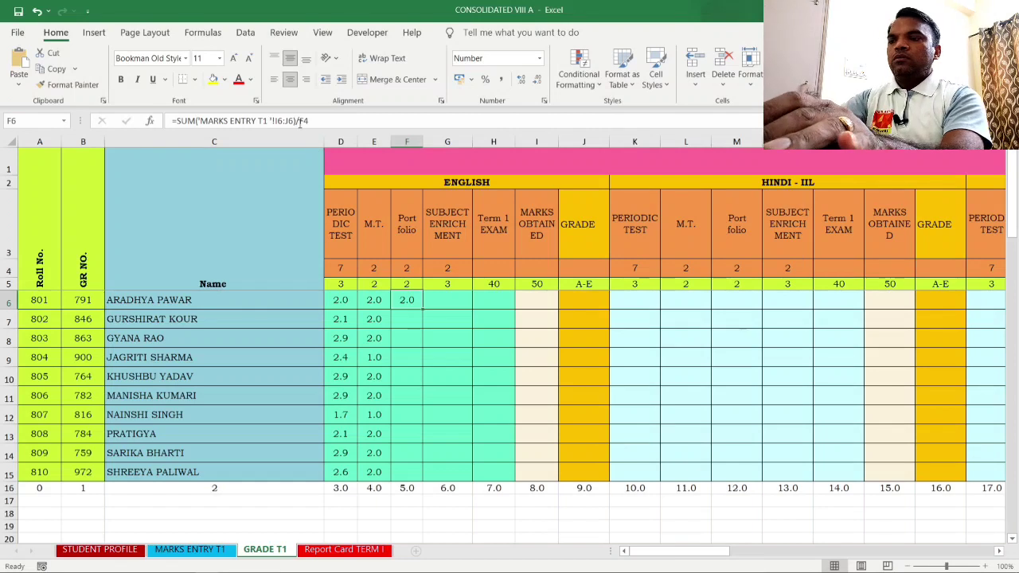
- Make the divisor in the F6 Portfolio formula absolute as $F$4 and fill the formula down to F15
click(300, 120)
text($F)
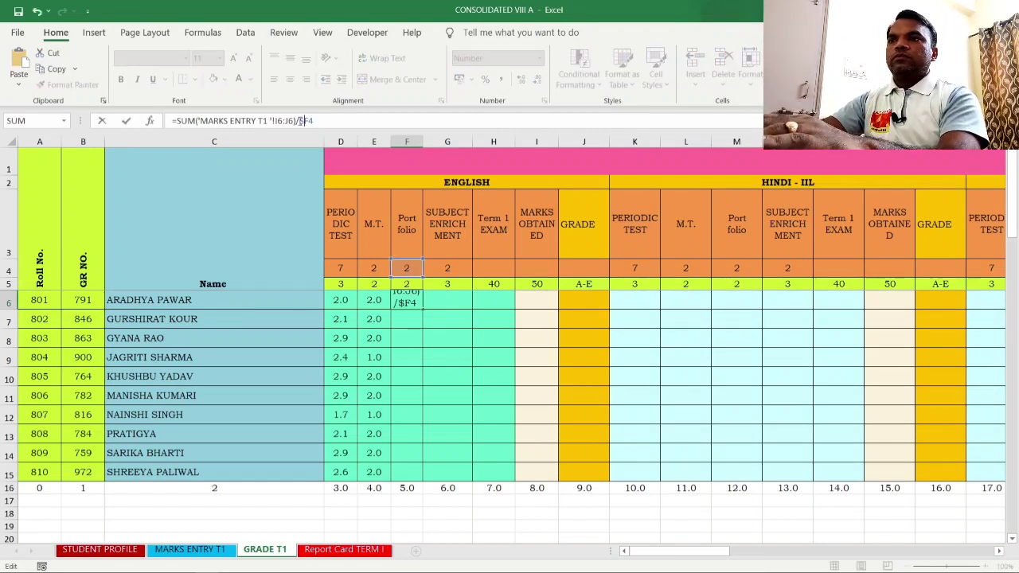
text($)
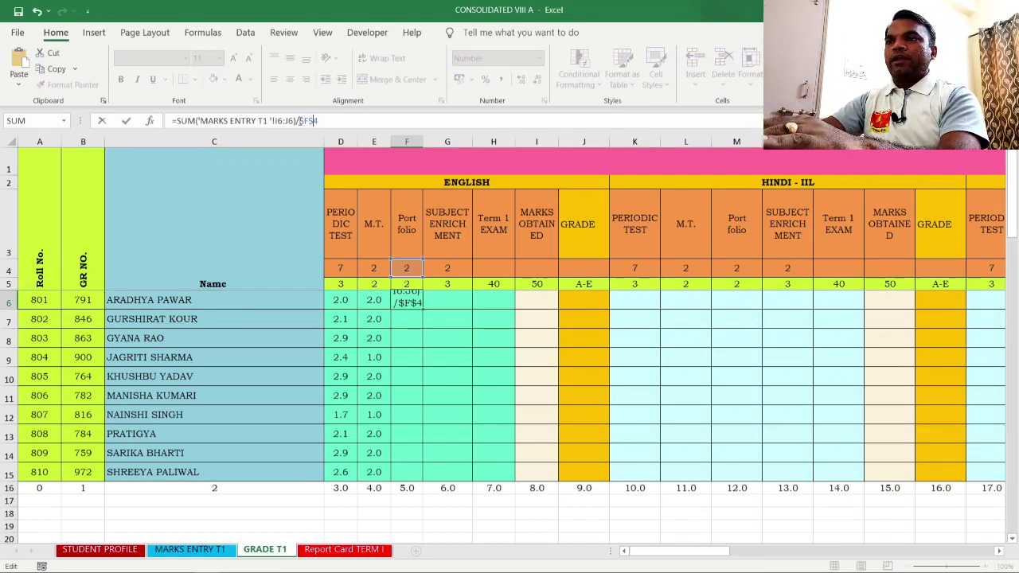
key(Return)
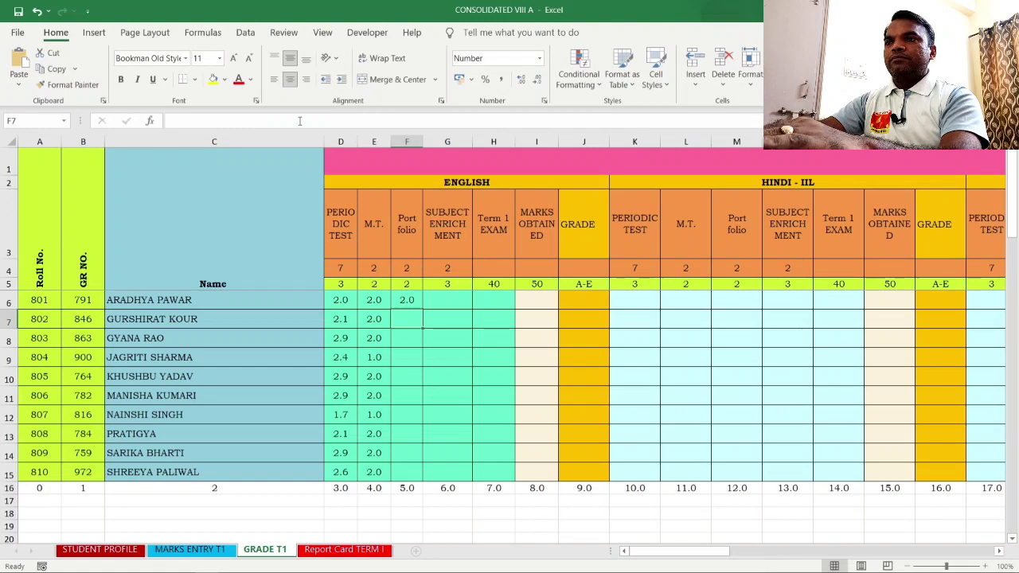
click(407, 297)
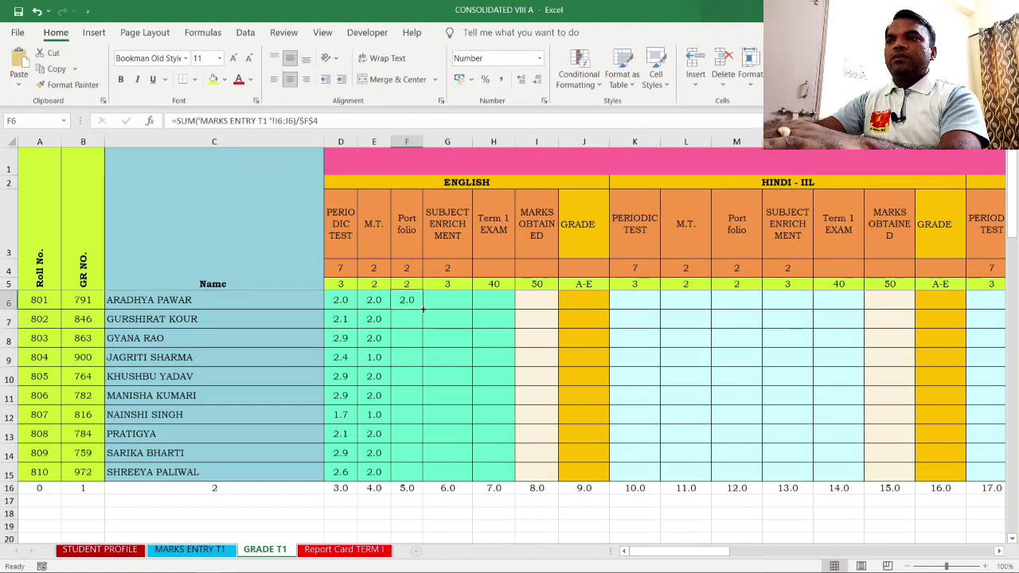
drag(422, 309, 403, 478)
click(418, 313)
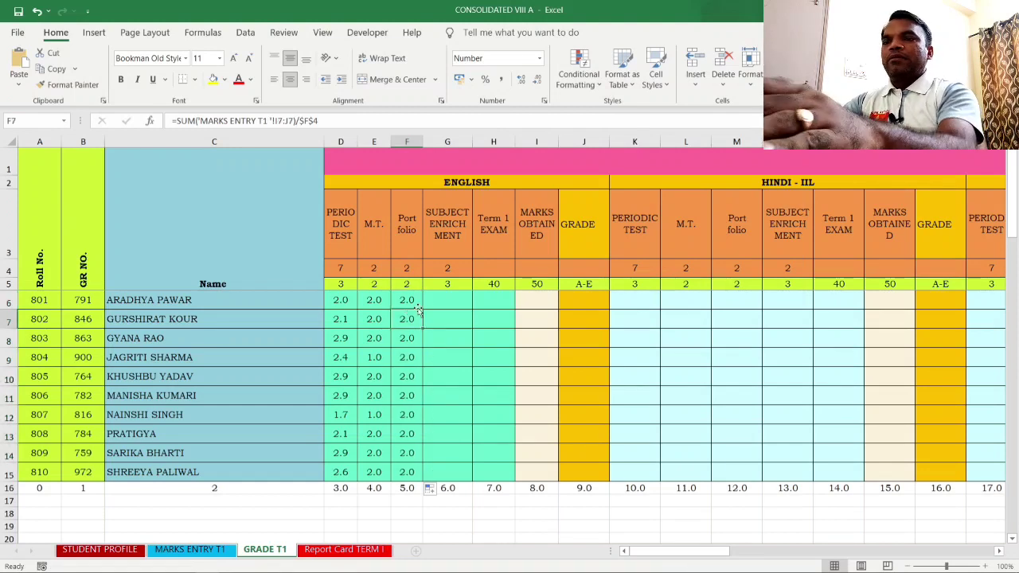
- Enter a SUM formula in the English Subject Enrichment cell G6 for cells K6:L6 of MARKS ENTRY T1
click(442, 304)
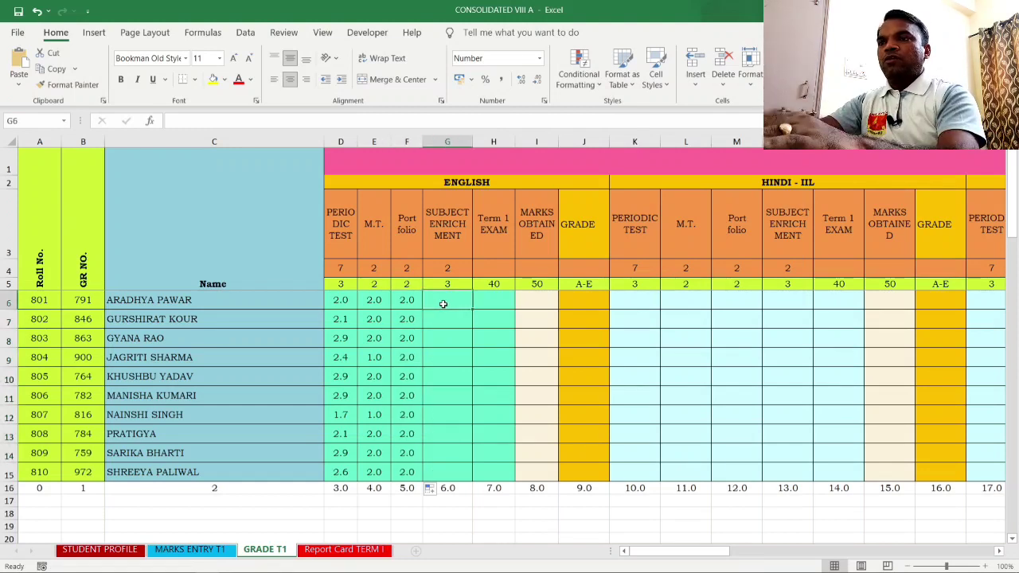
text(=sum()
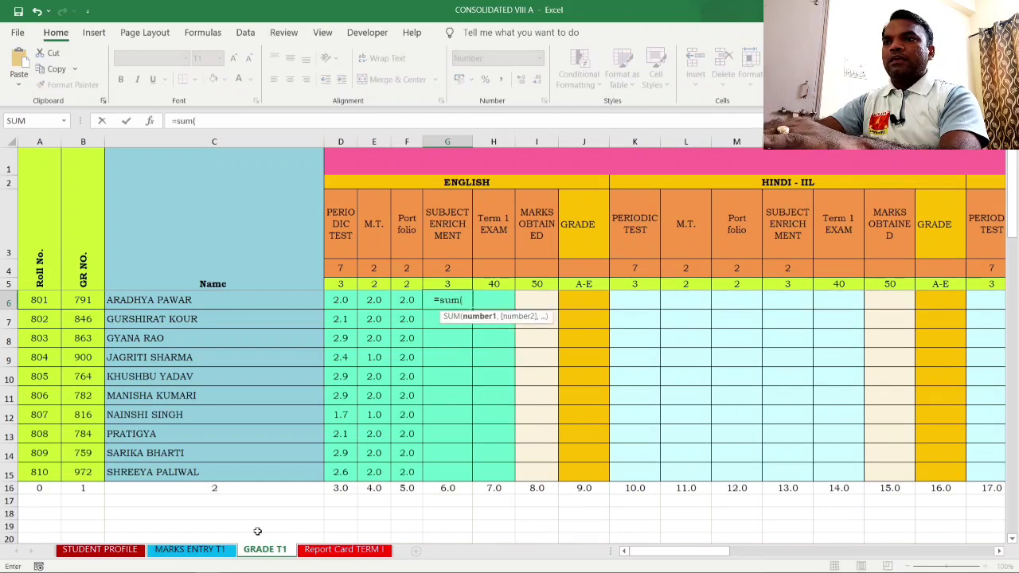
click(189, 549)
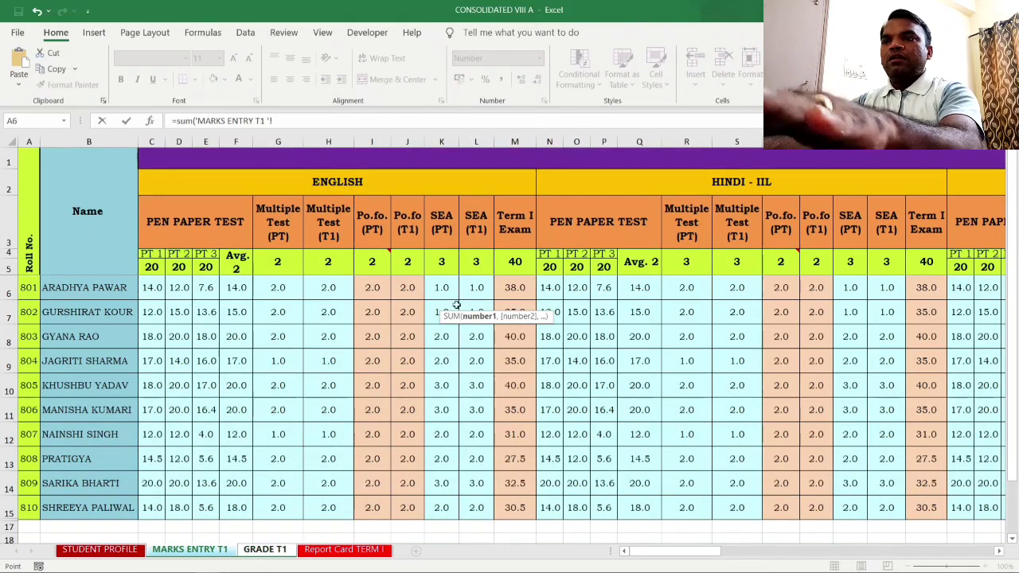
drag(439, 289, 462, 289)
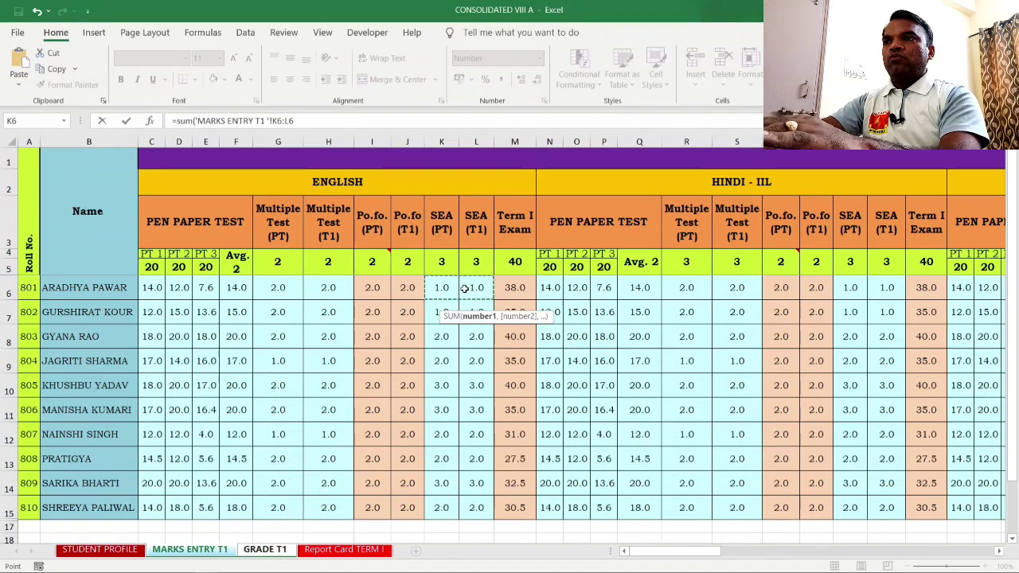
key(Return)
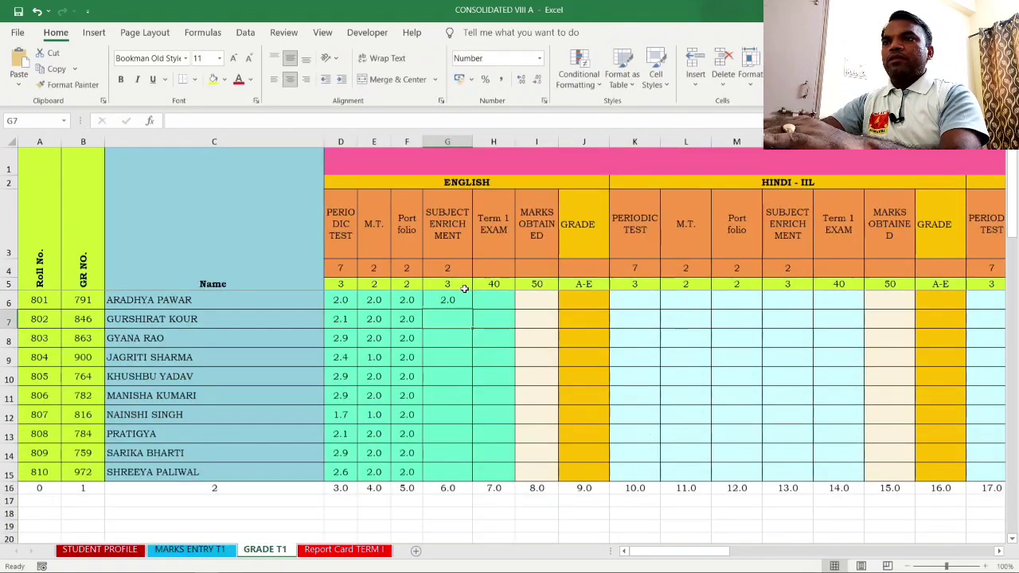
- Append a division by cell G4 to the end of the G6 Subject Enrichment formula
click(323, 116)
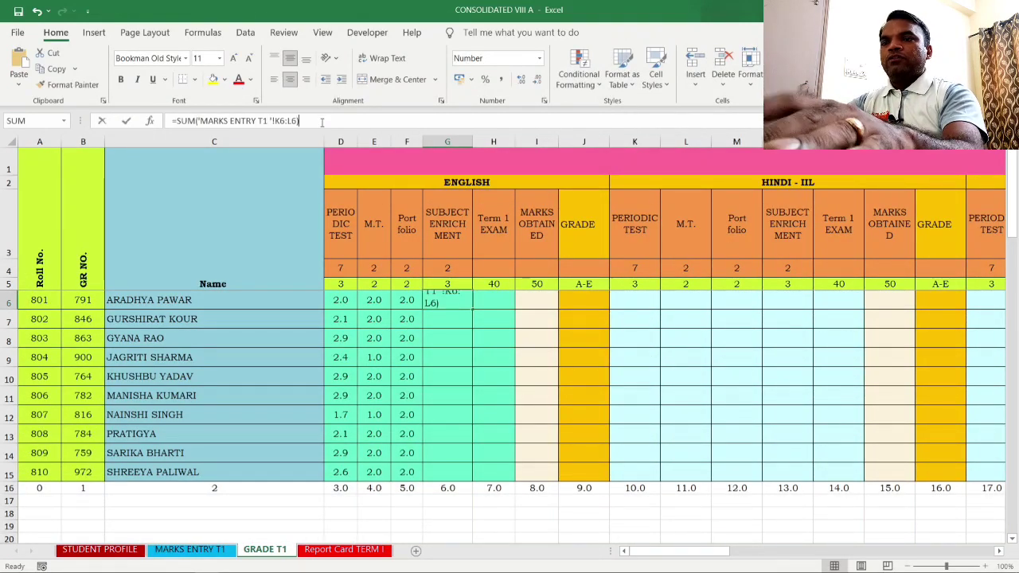
text(/)
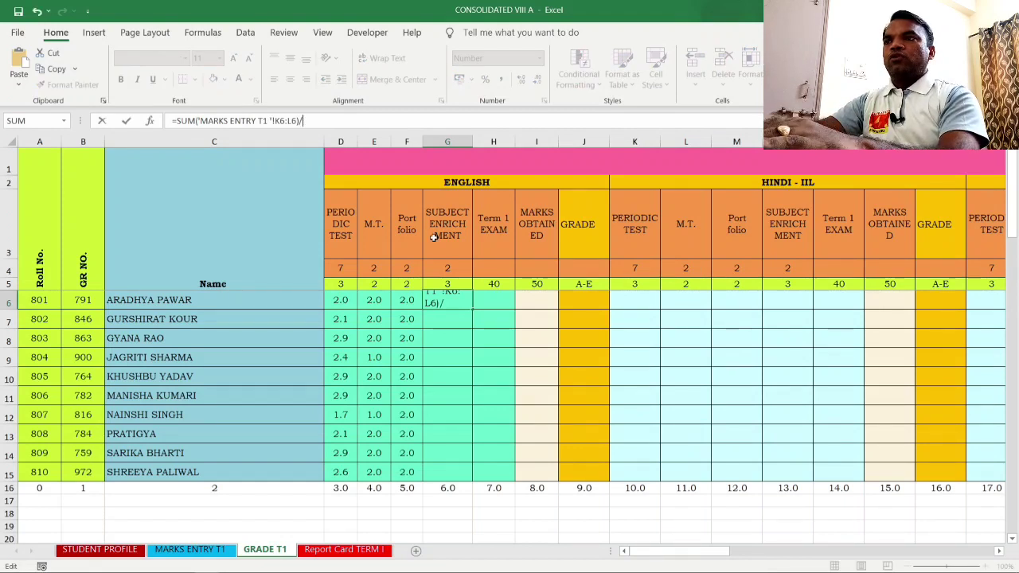
text(2)
key(Return)
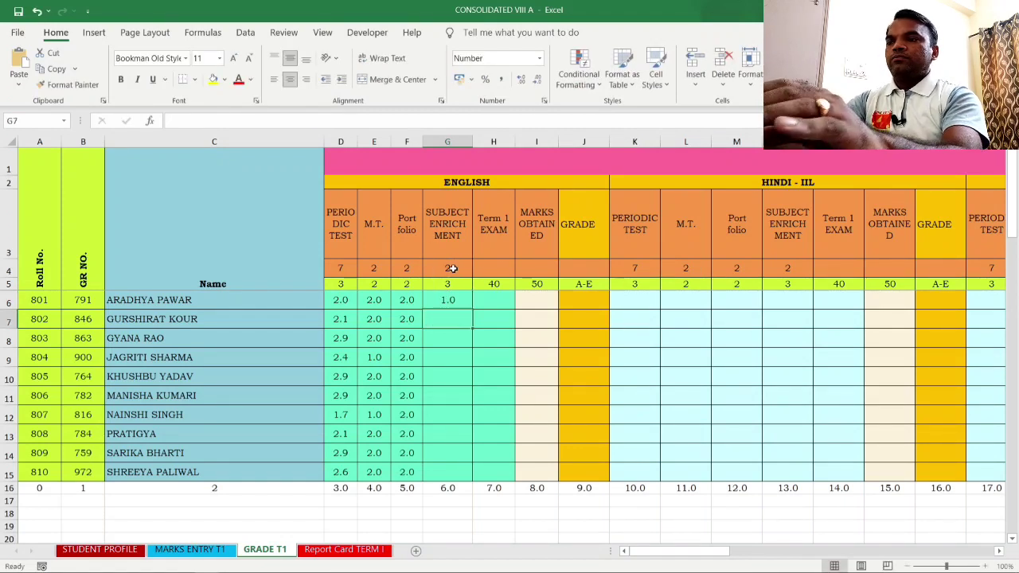
- Make the divisor in the G6 formula absolute as $G$4 and fill the formula down to G15
click(465, 300)
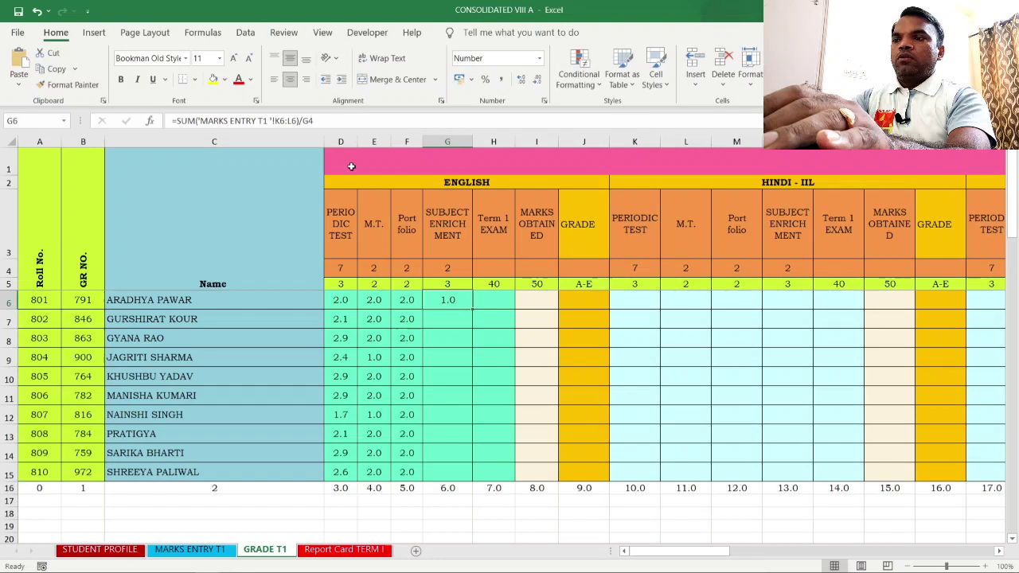
click(304, 120)
text($)
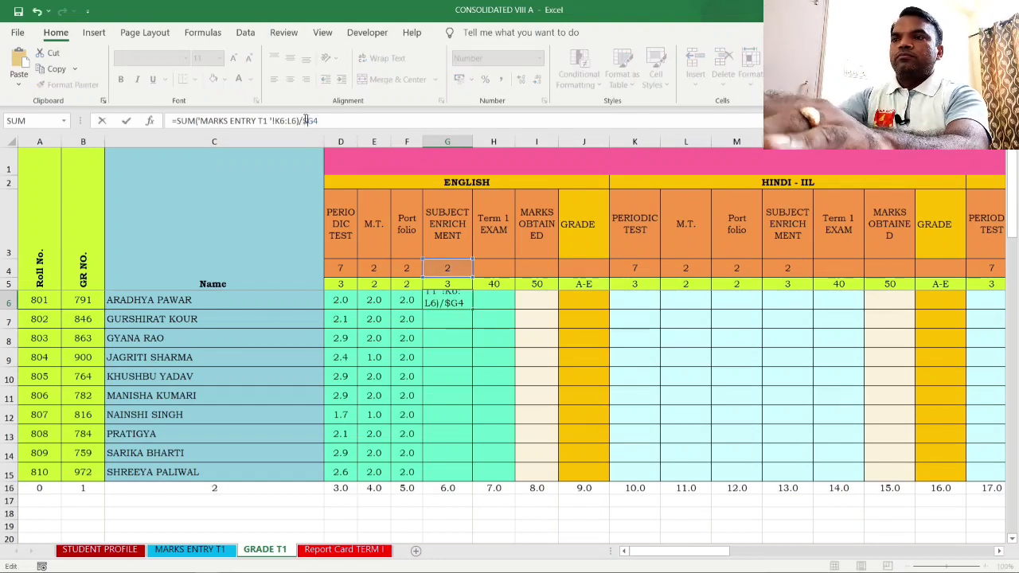
key(Right)
key(Right)
text($)
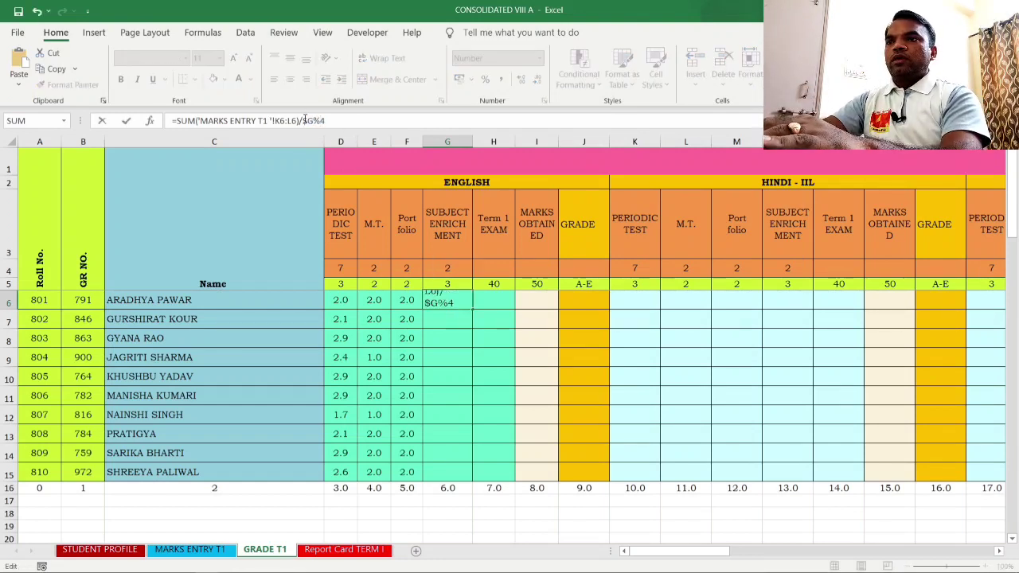
key(BackSpace)
key(Return)
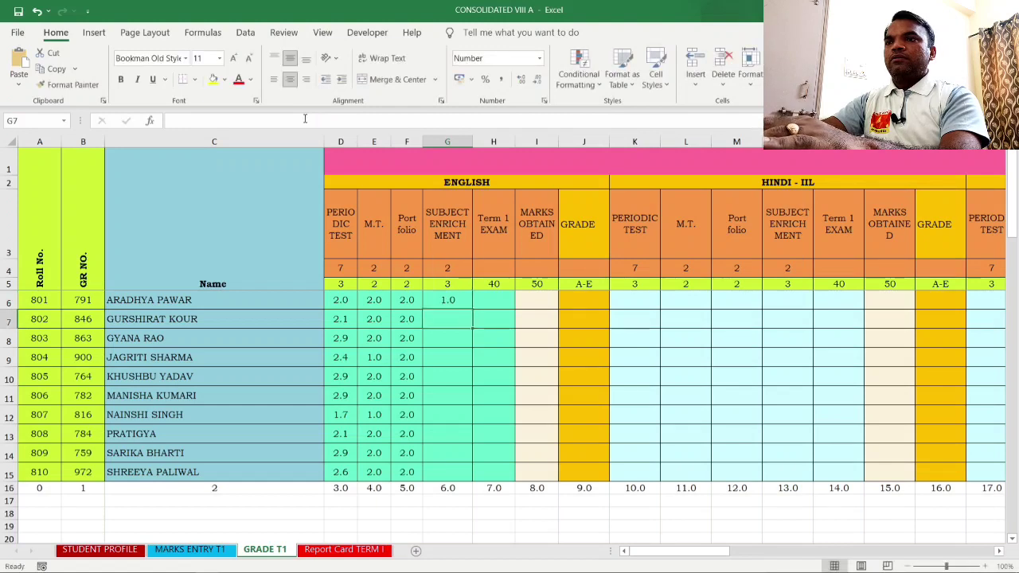
click(452, 299)
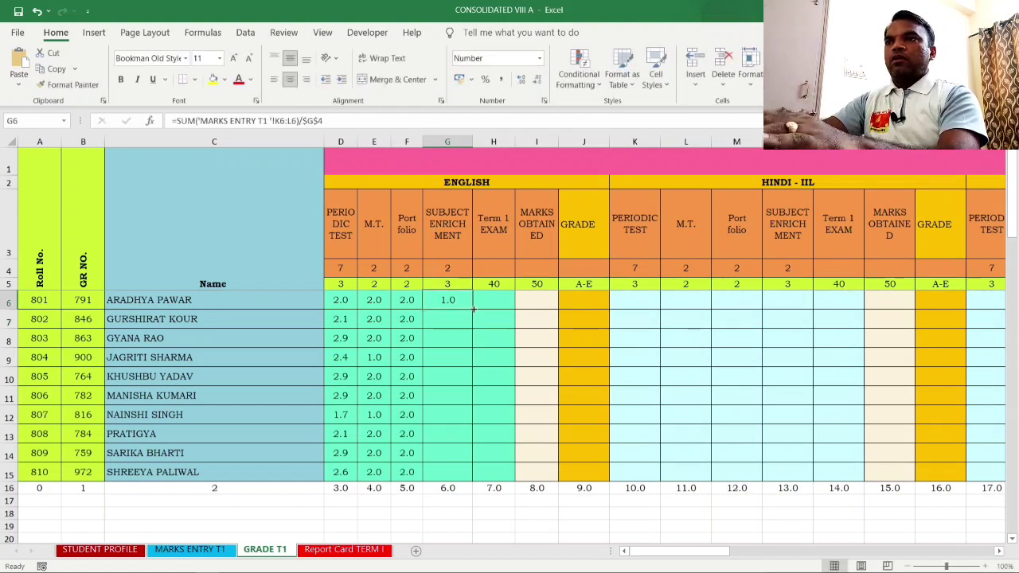
drag(473, 309, 474, 476)
- Link the English Term 1 Exam cell H6 to cell M6 of MARKS ENTRY T1 and fill it down to H15
click(500, 298)
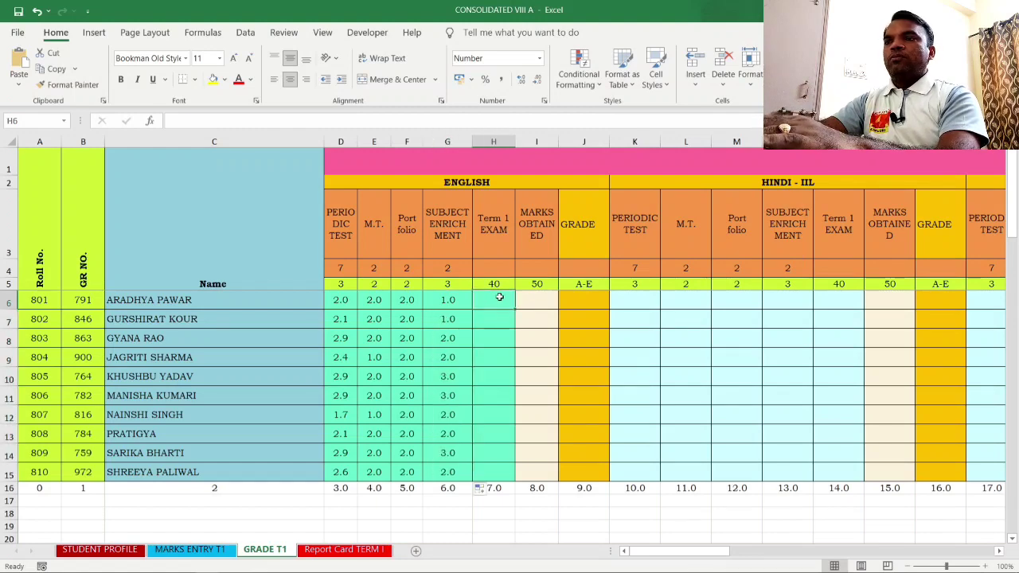
text(='MARKS ENTRY T1'!)
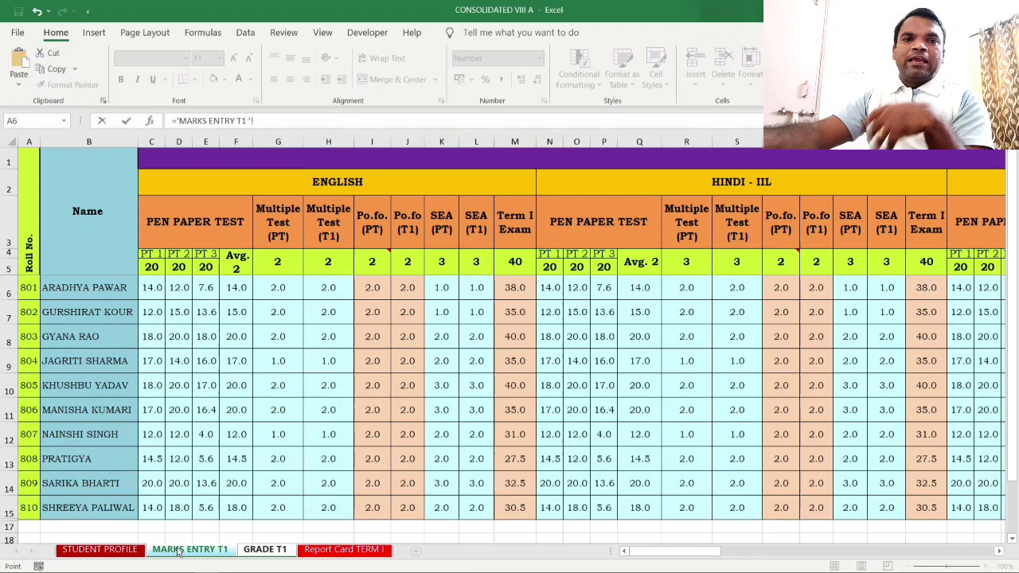
click(183, 549)
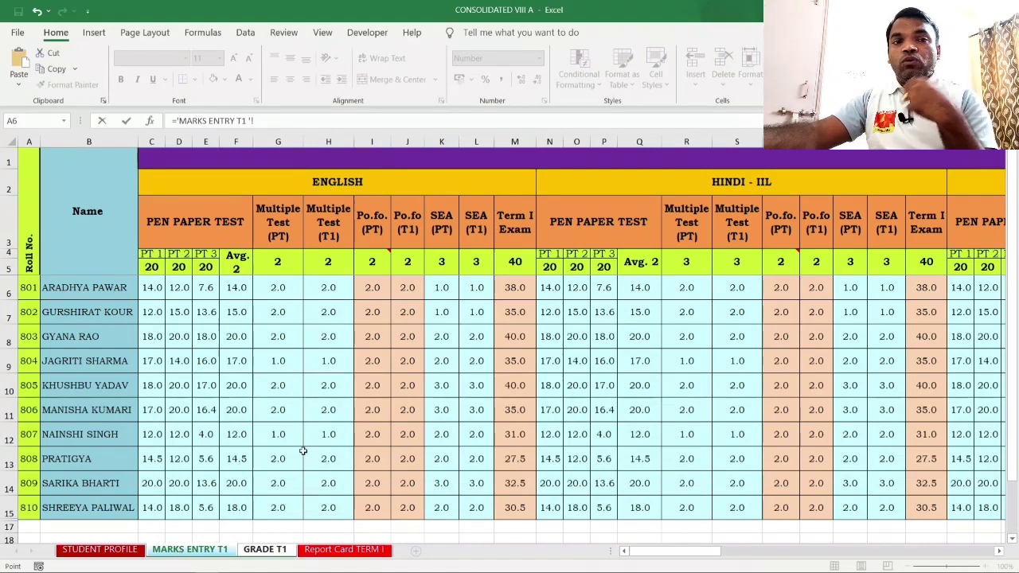
click(514, 289)
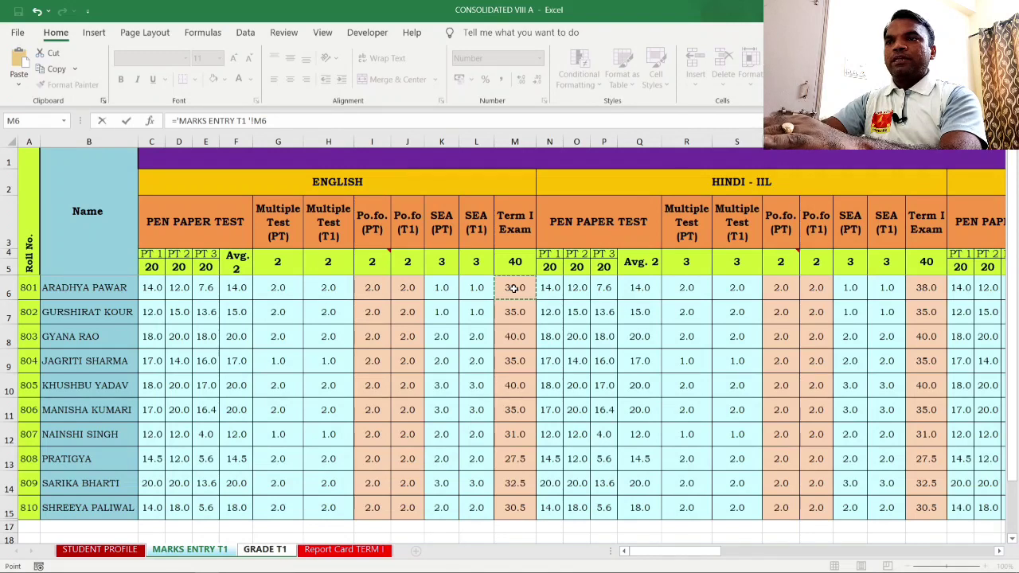
key(Return)
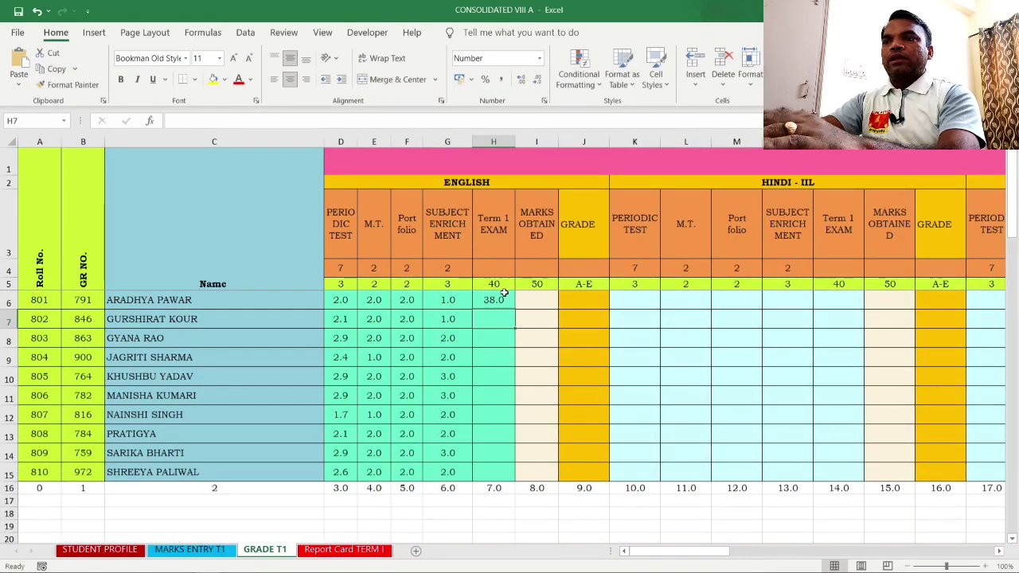
click(504, 294)
double_click(514, 310)
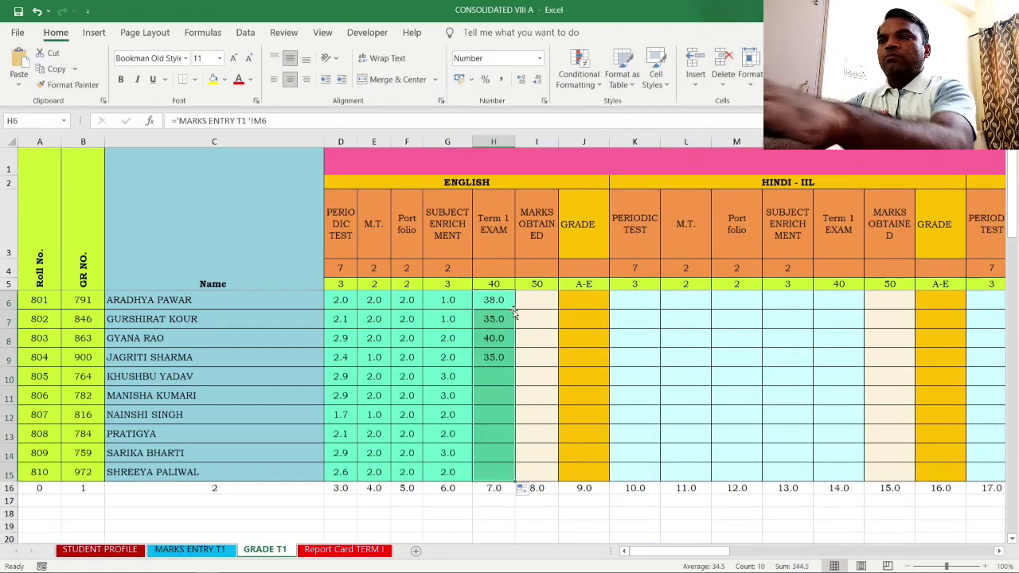
- Total the English components in the Marks Obtained cell I6 with =sum(D6:H6) and fill it down to I15
click(542, 302)
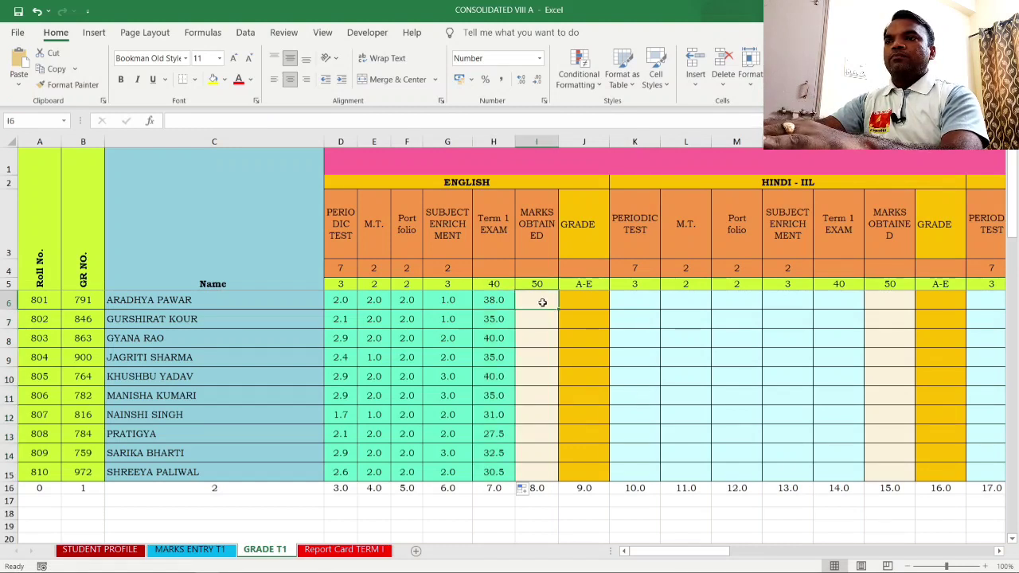
text(=sum()
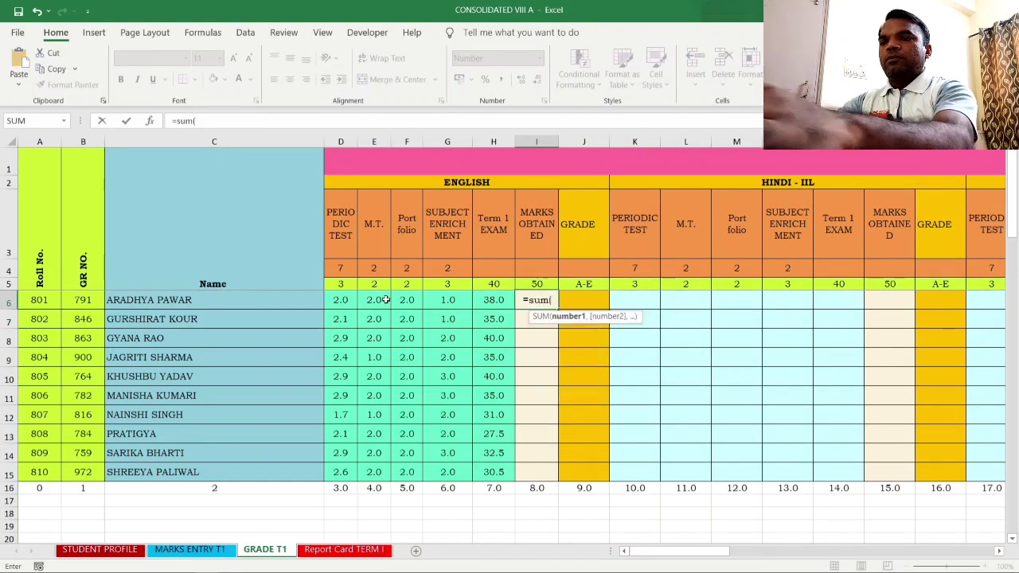
drag(340, 301, 480, 301)
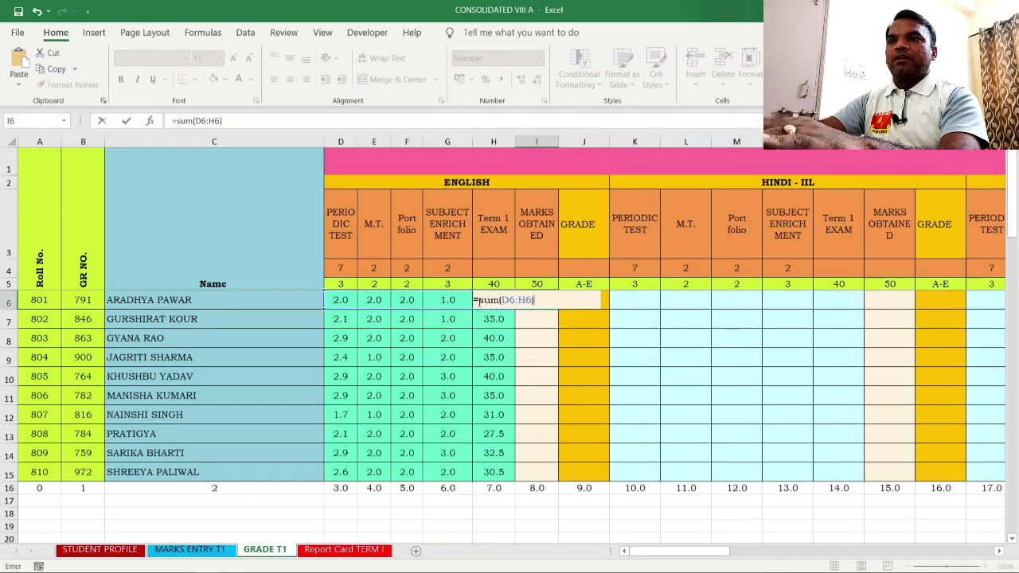
key(Return)
click(539, 299)
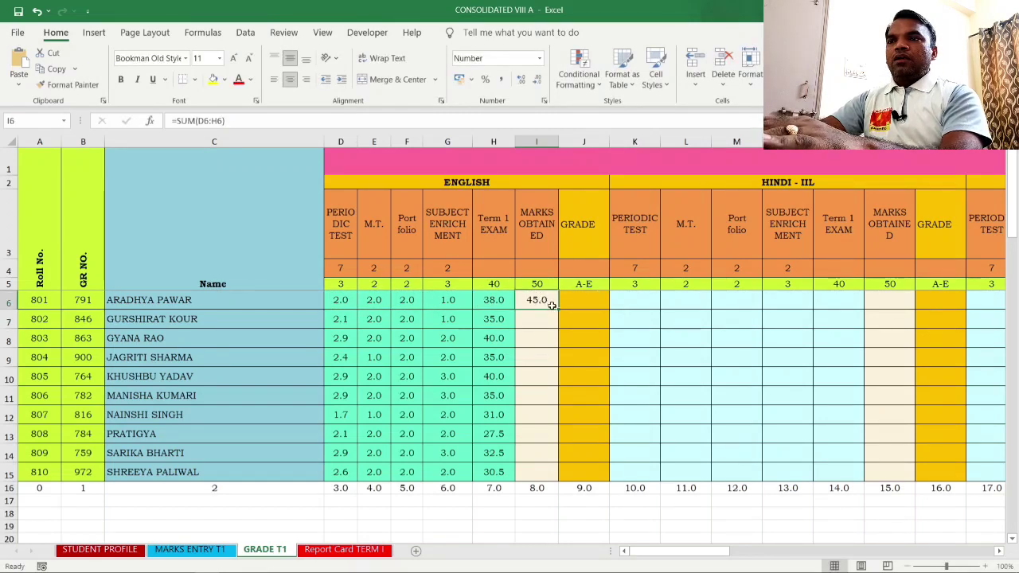
double_click(557, 309)
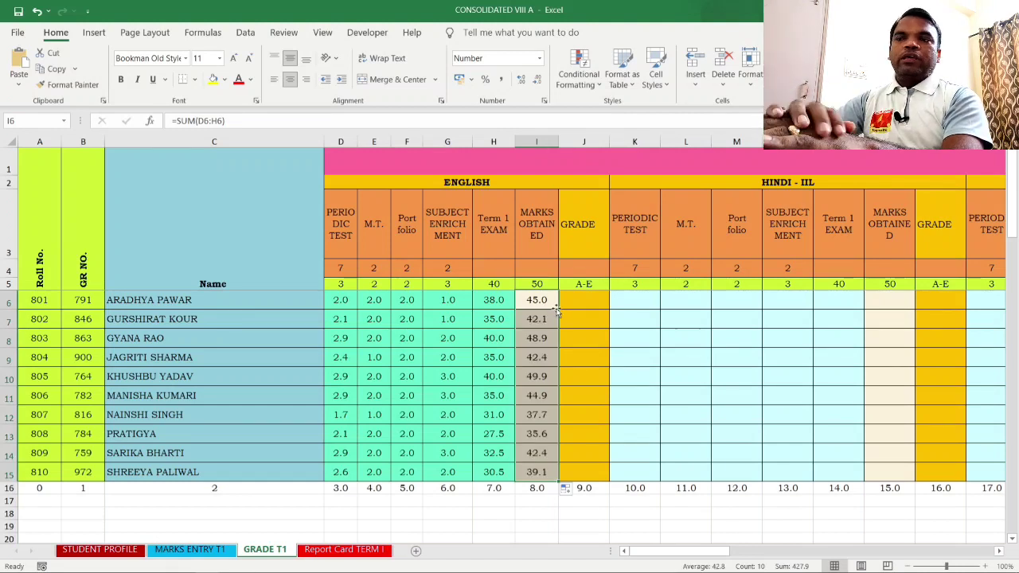
- Start an IF formula in English grade cell J6 that tests I6>=91 and gives grade A1
click(574, 313)
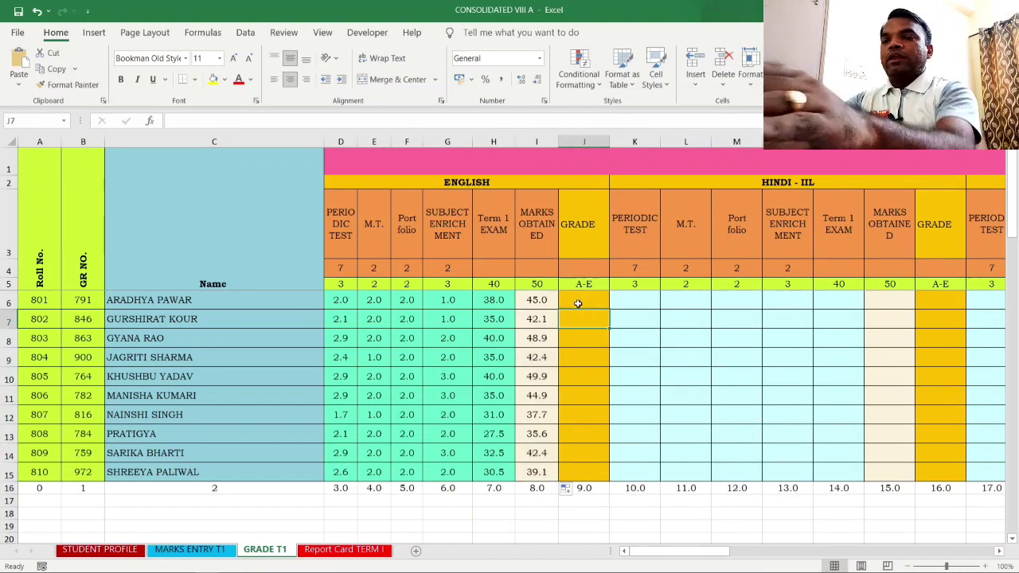
click(578, 304)
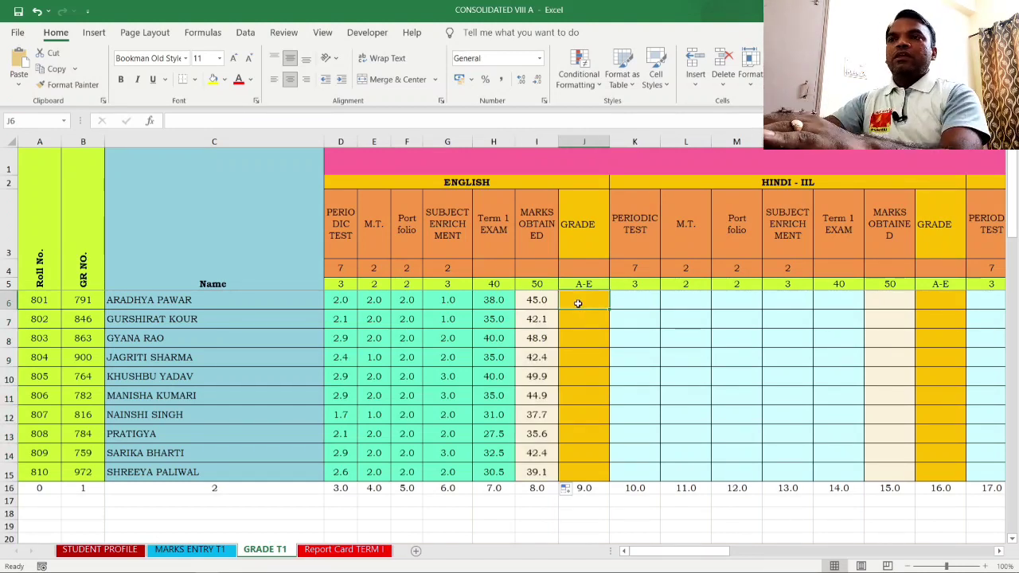
text(=)
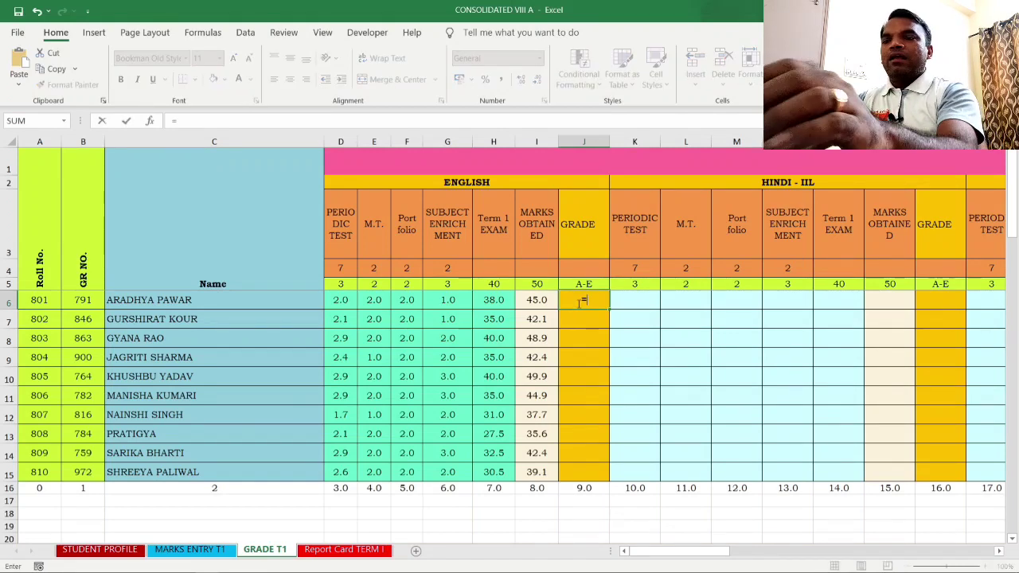
text(if()
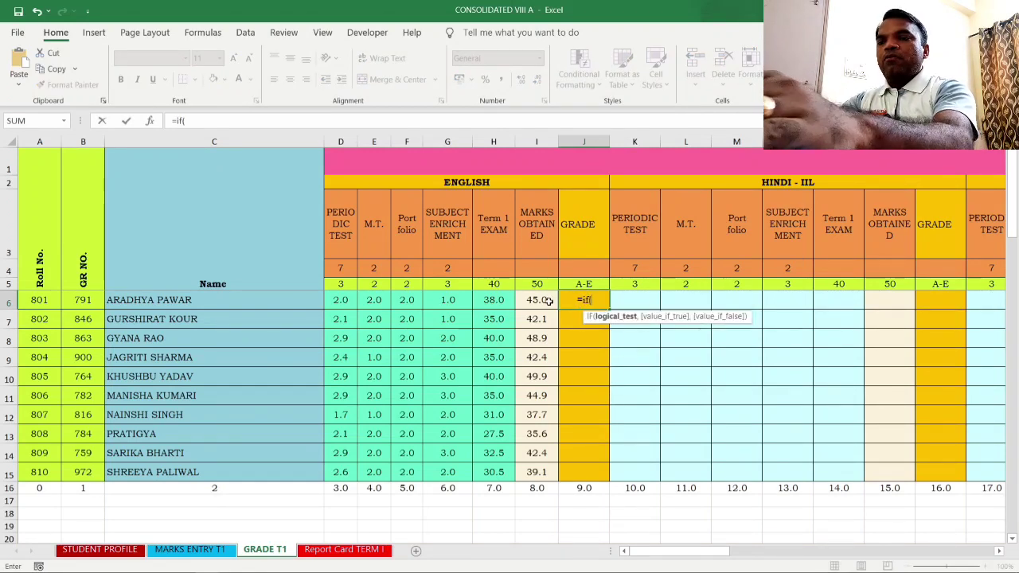
click(542, 301)
text(?)
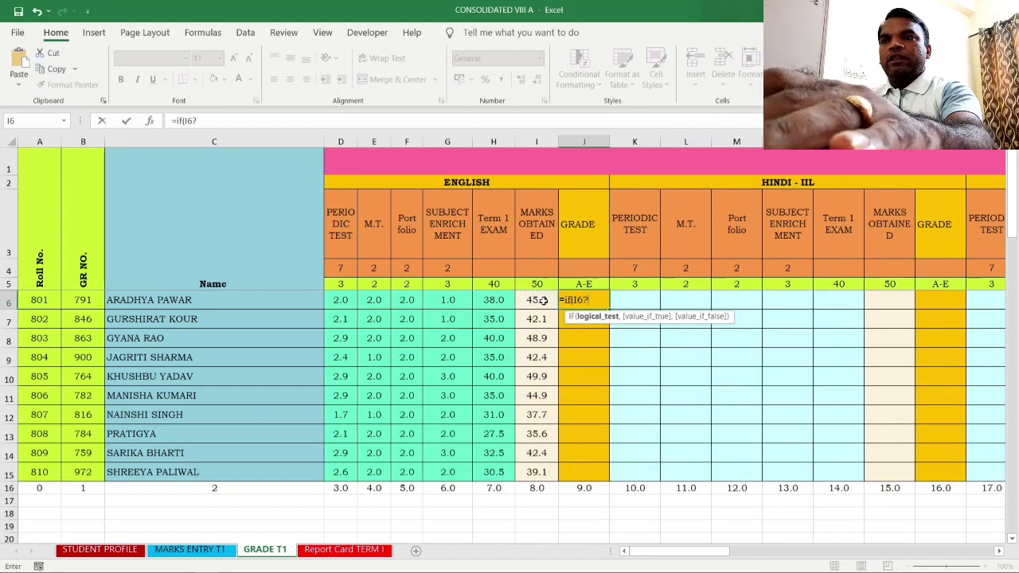
key(BackSpace)
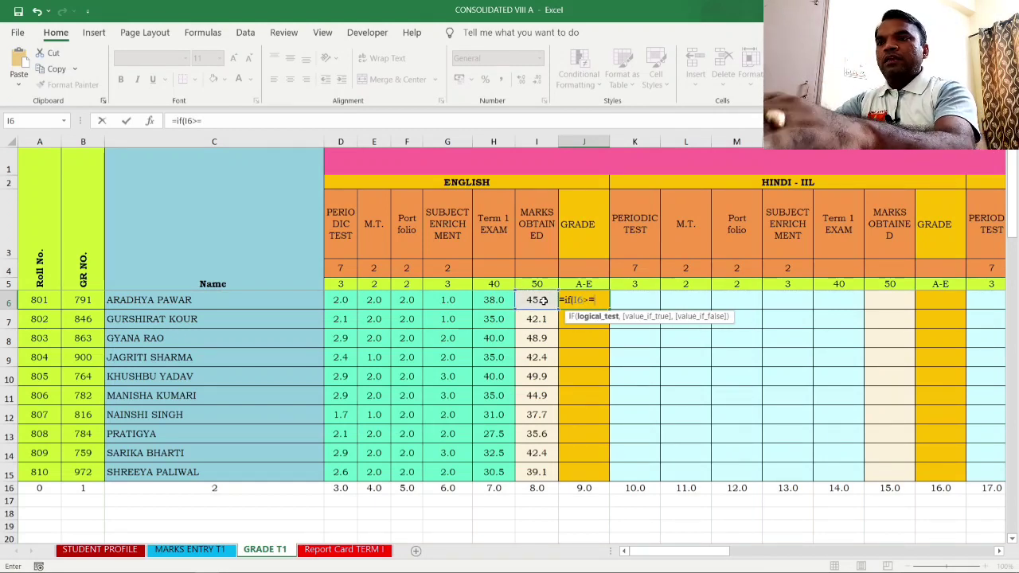
text(91)
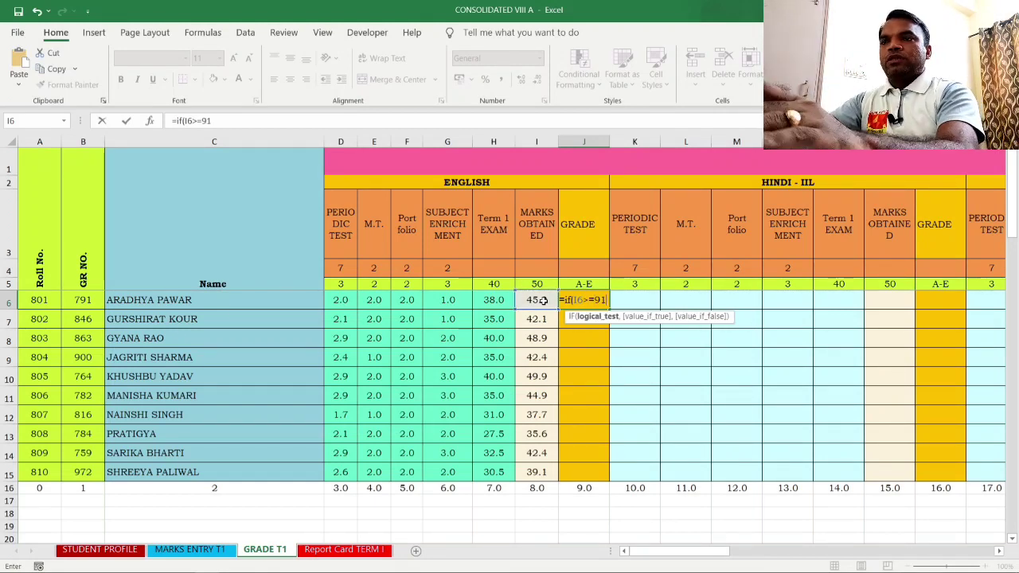
text(,"A)
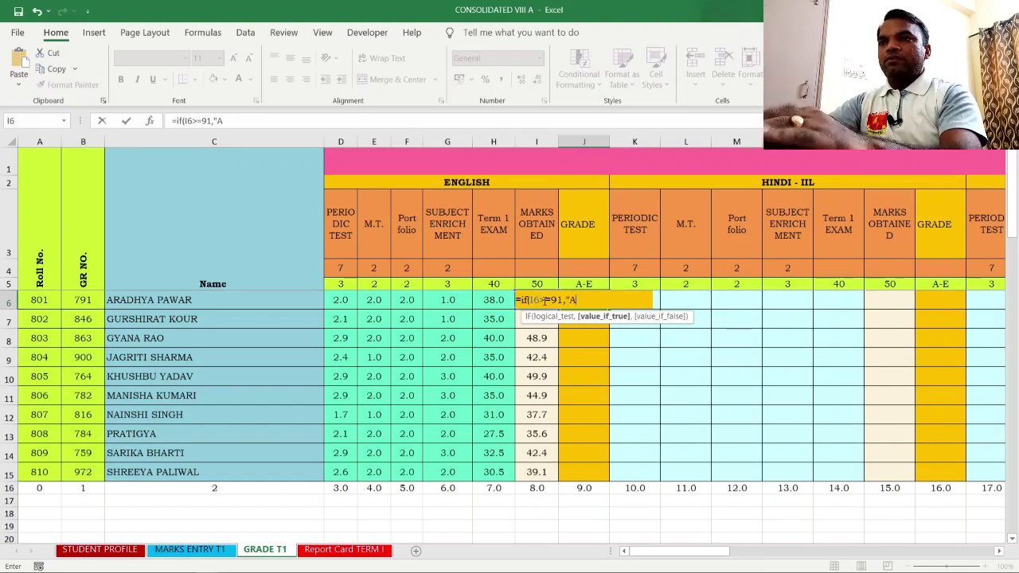
text(1,i)
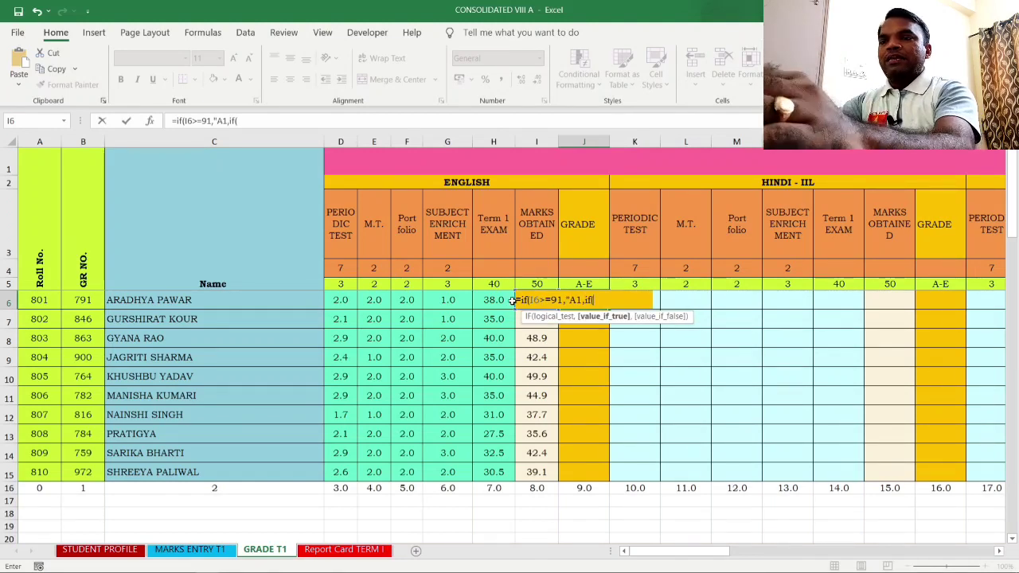
- Add a nested IF to the J6 formula that tests I6>=81 and gives grade A2
text(f()
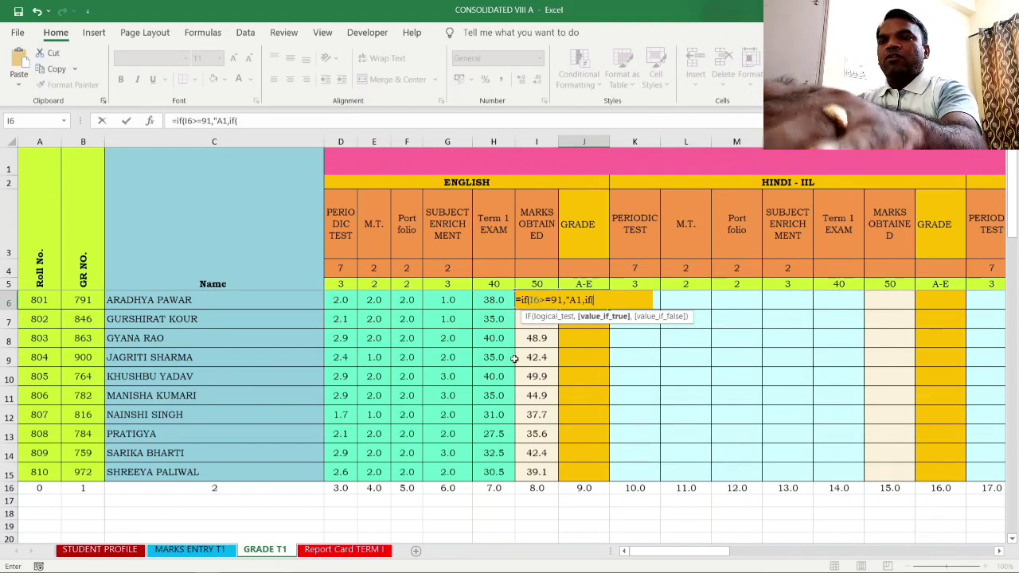
text(I6)
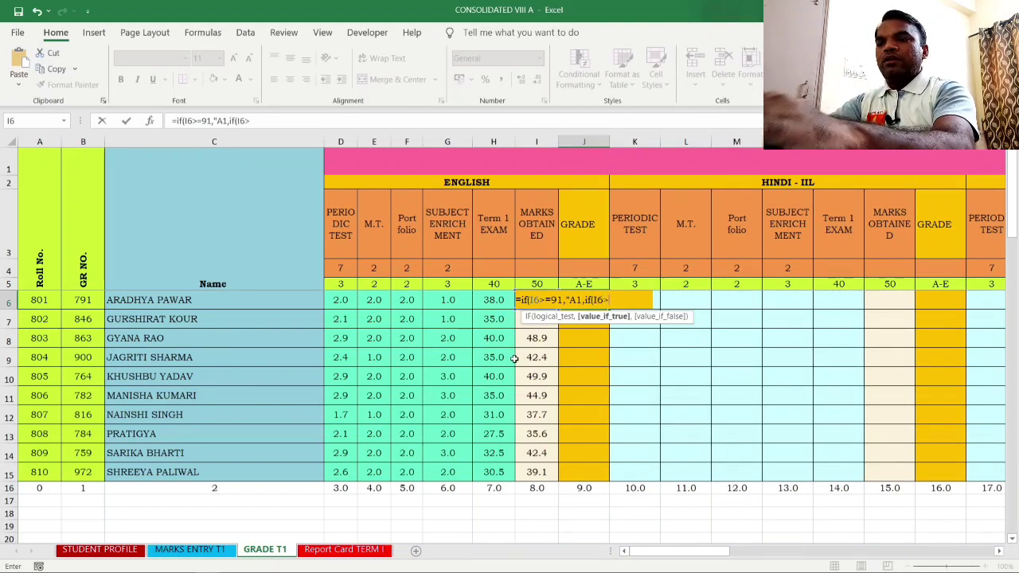
text(>=81,)
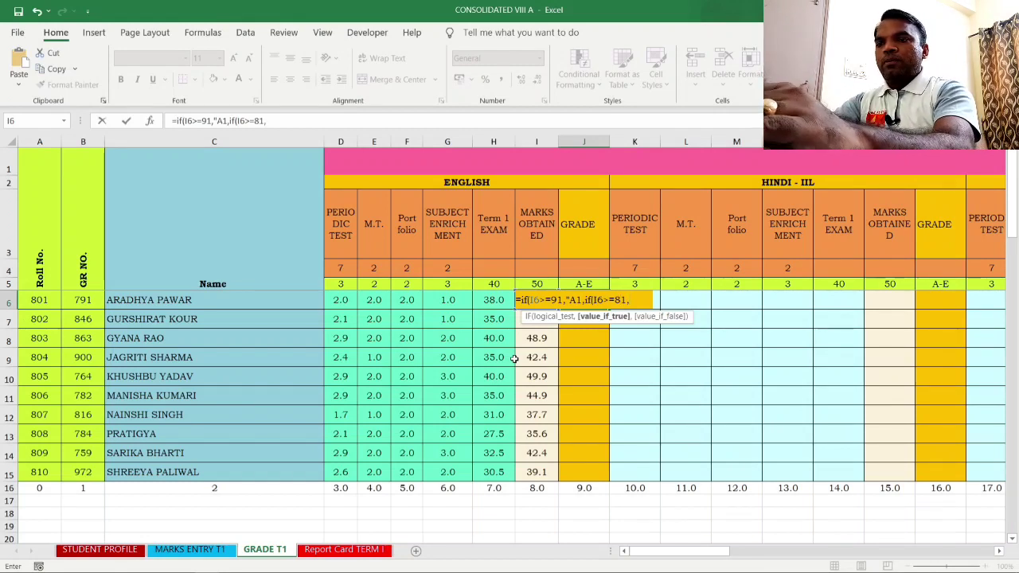
text(""A2)
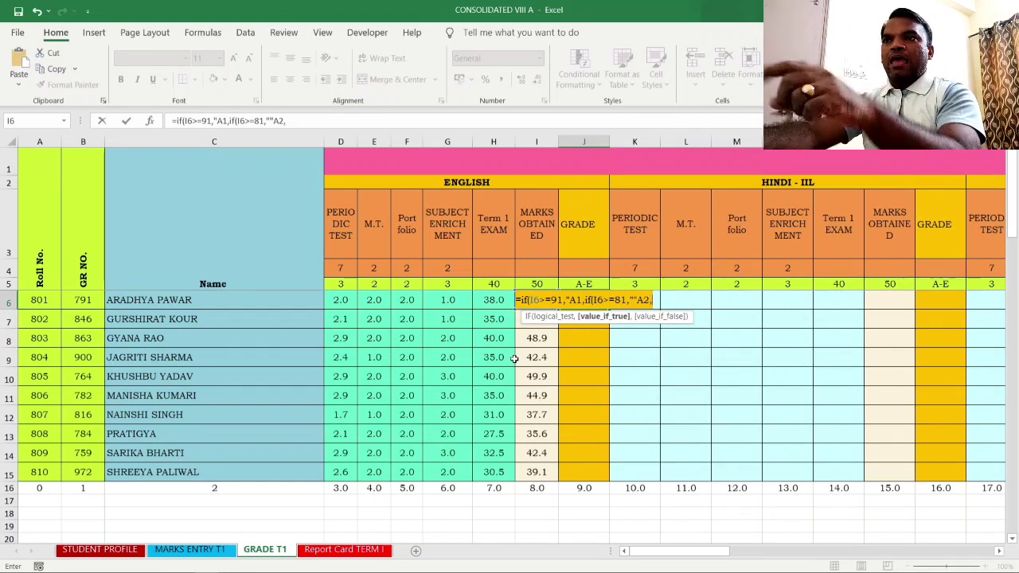
- Add a nested IF testing I6>=71 for grade B1 and commit the J6 formula
text(,if()
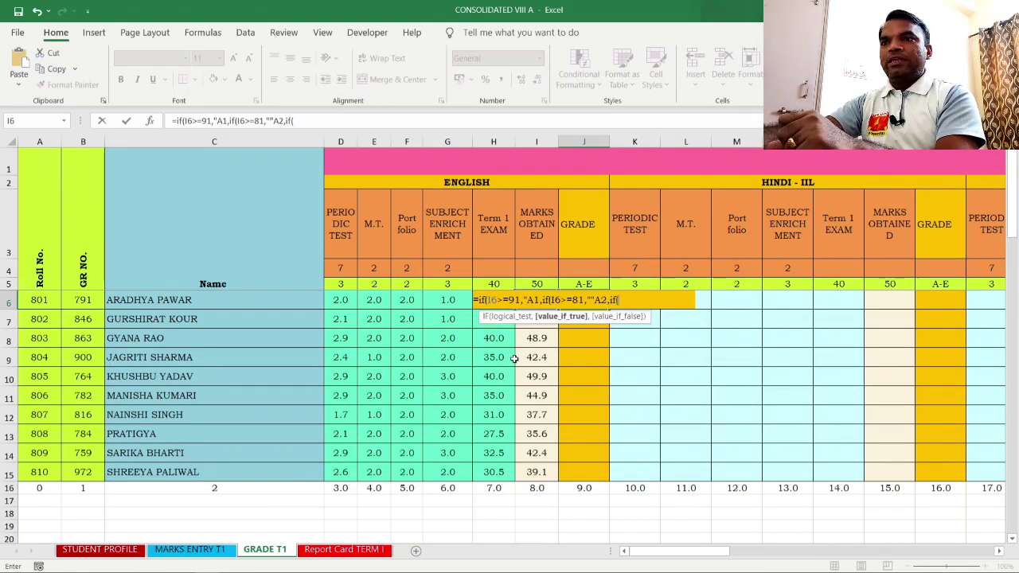
text(I6)
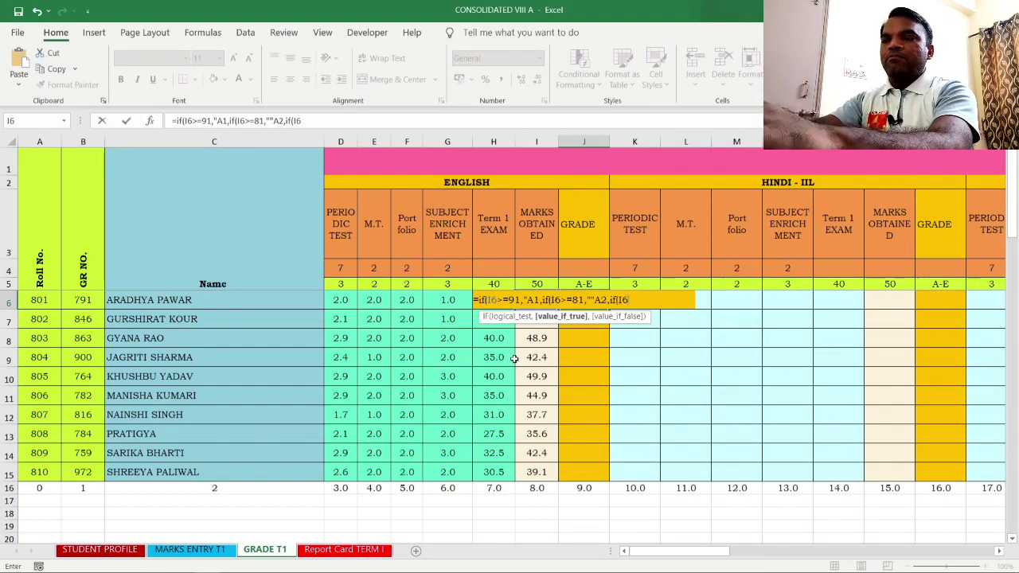
text(>=)
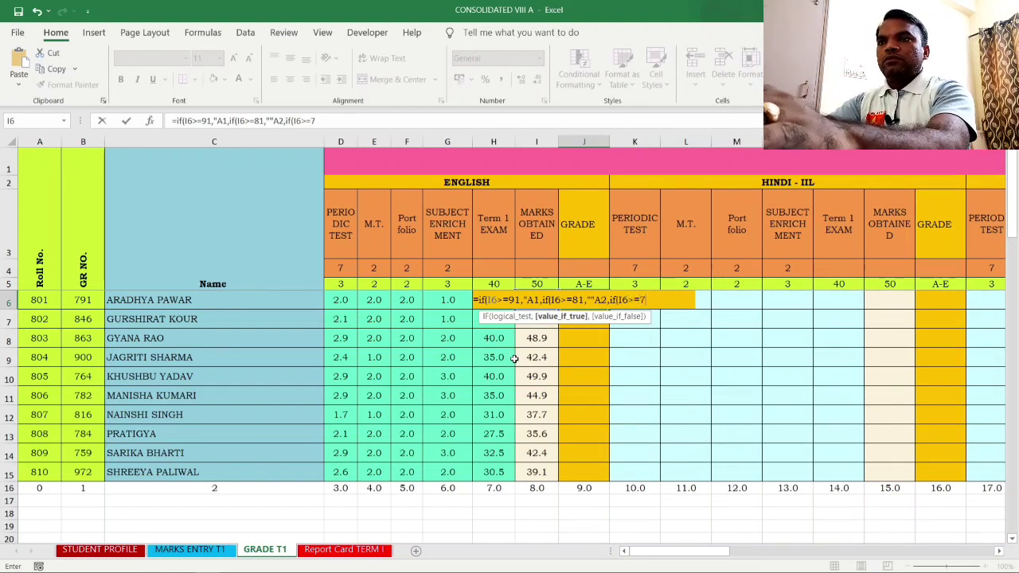
text(71,B1)
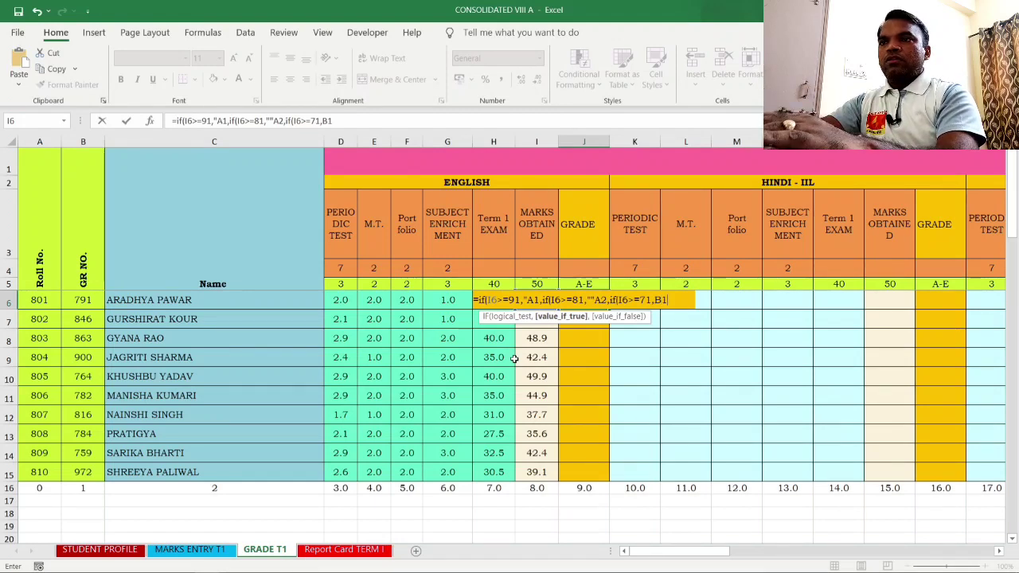
key(Left)
key(Left)
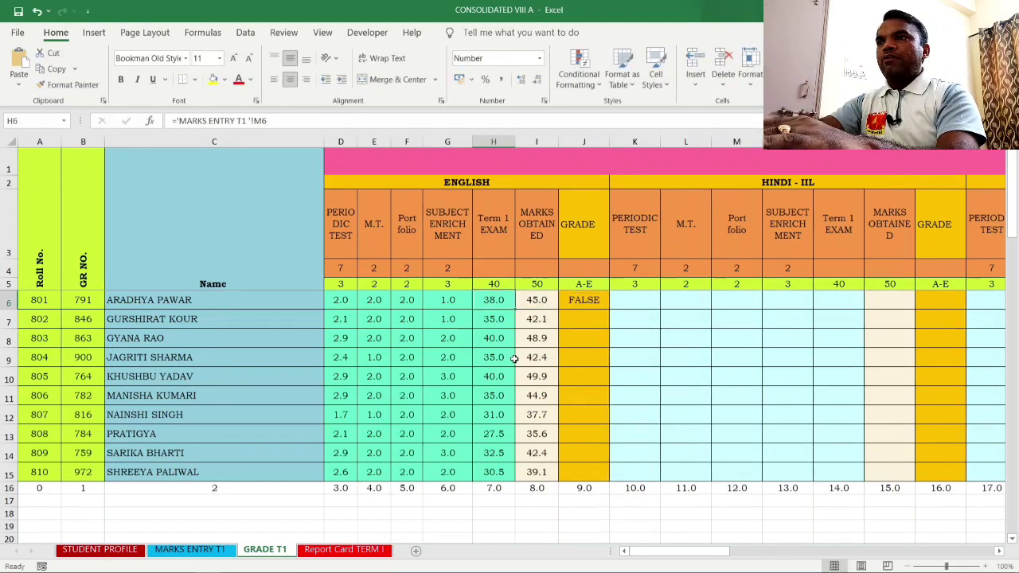
- Correct the quotation marks in the J6 formula so the grades read "A1", "A2" and "B1"
click(570, 309)
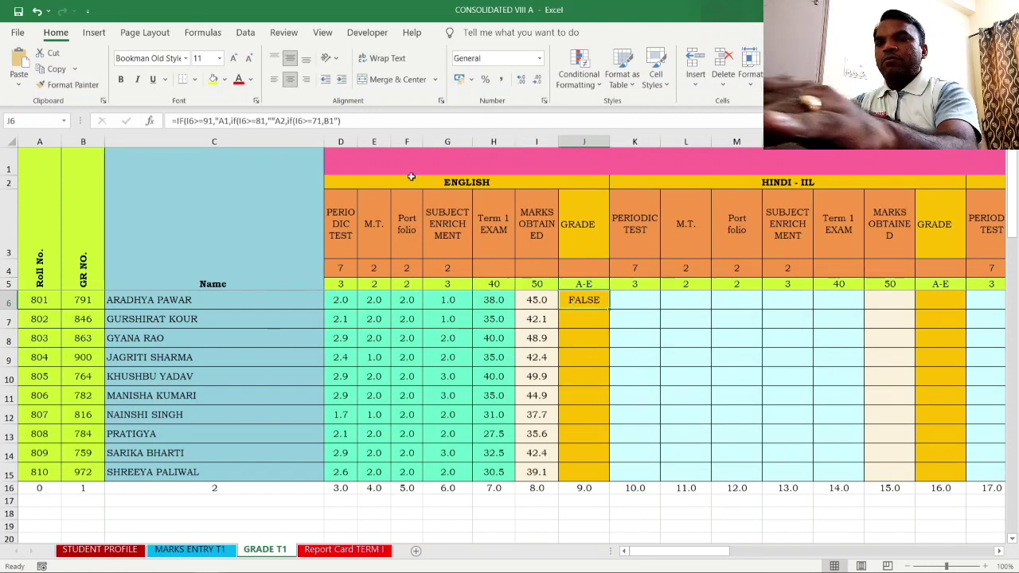
click(225, 121)
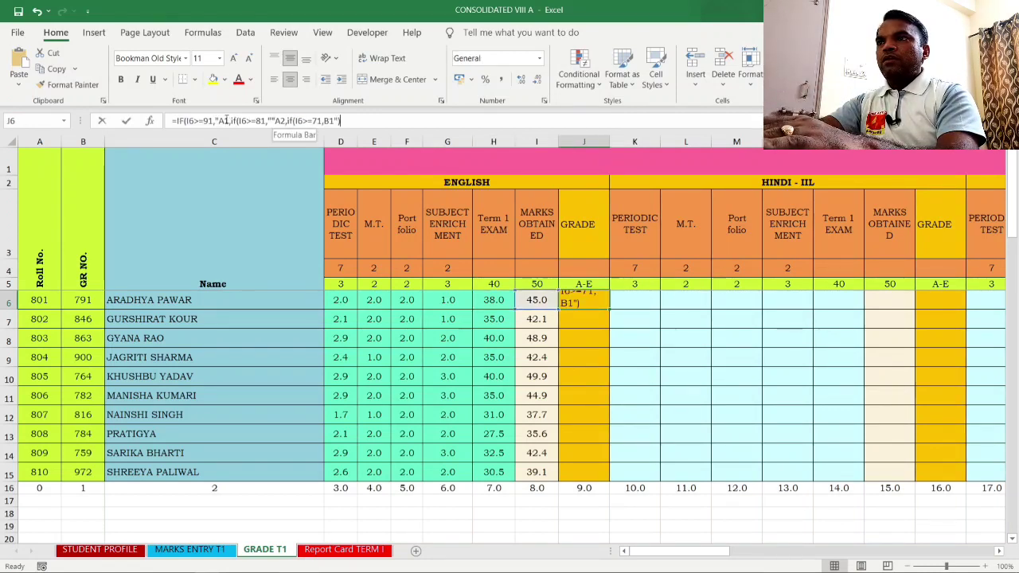
key(Right)
text("A)
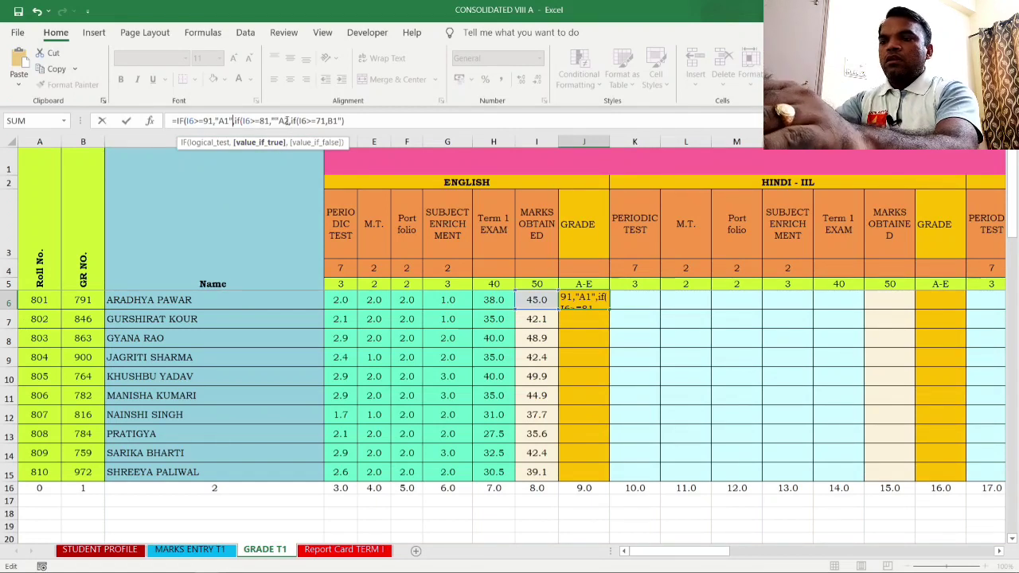
text(2)
key(BackSpace)
key(BackSpace)
key(BackSpace)
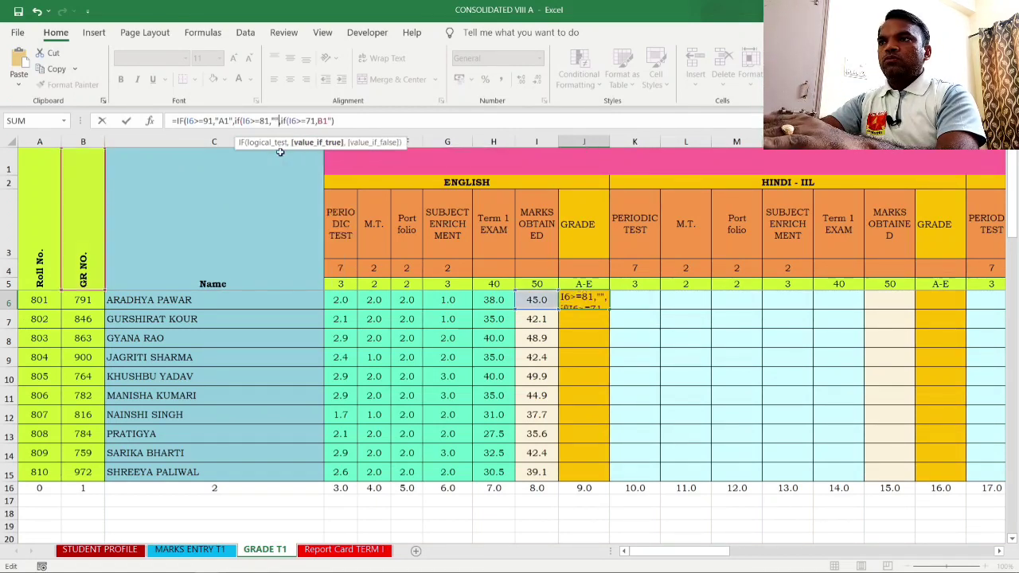
text(A2")
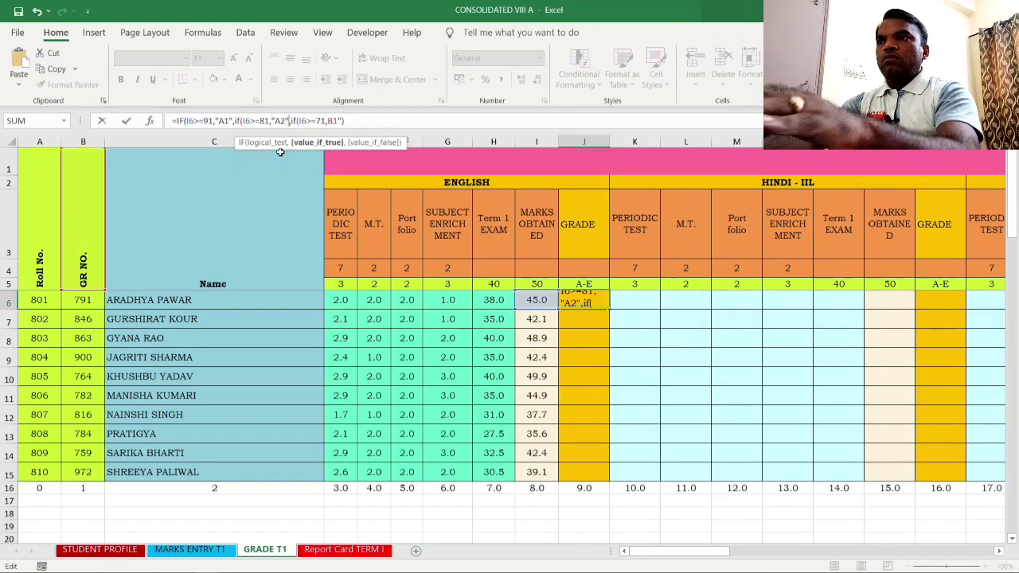
click(328, 121)
text(")
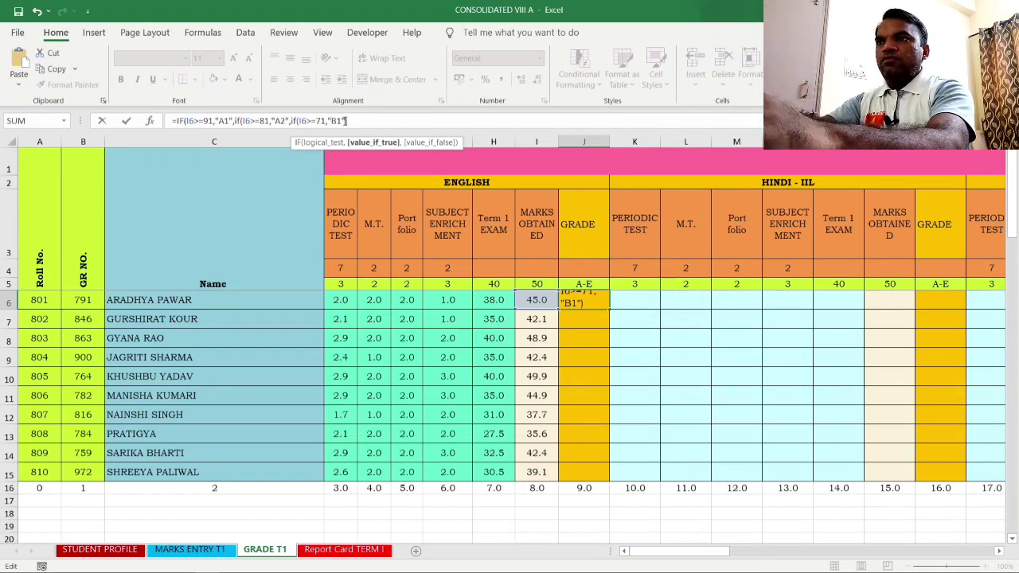
text())
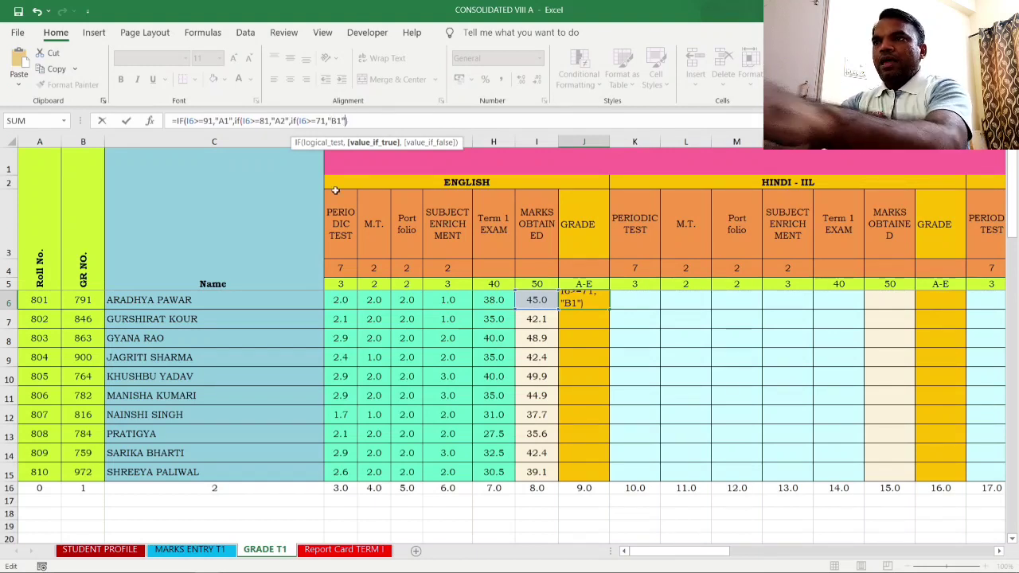
- Extend the J6 grade formula with a nested IF that tests I6>=61 and gives "B2"
text(,if()
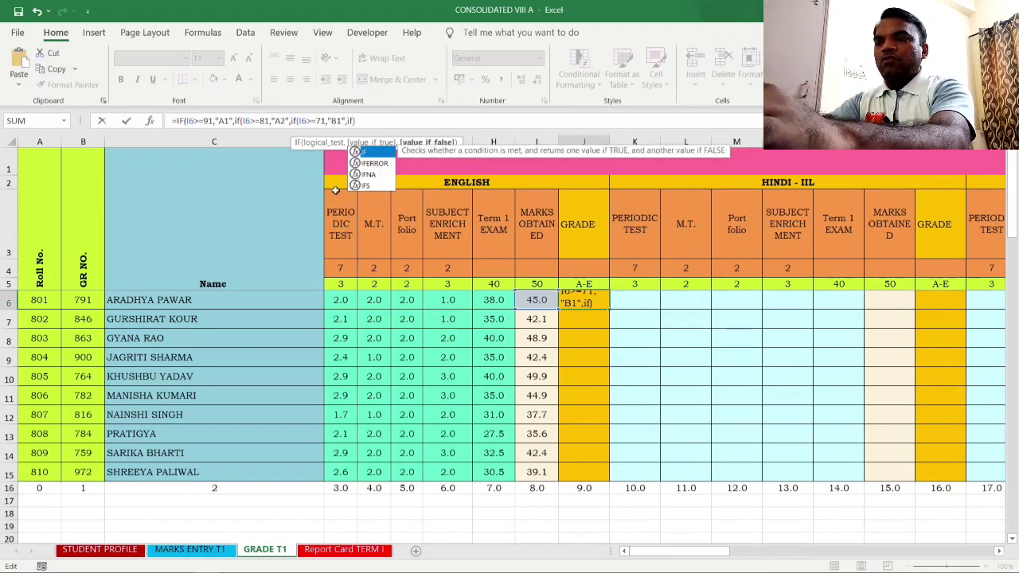
text(I6>)
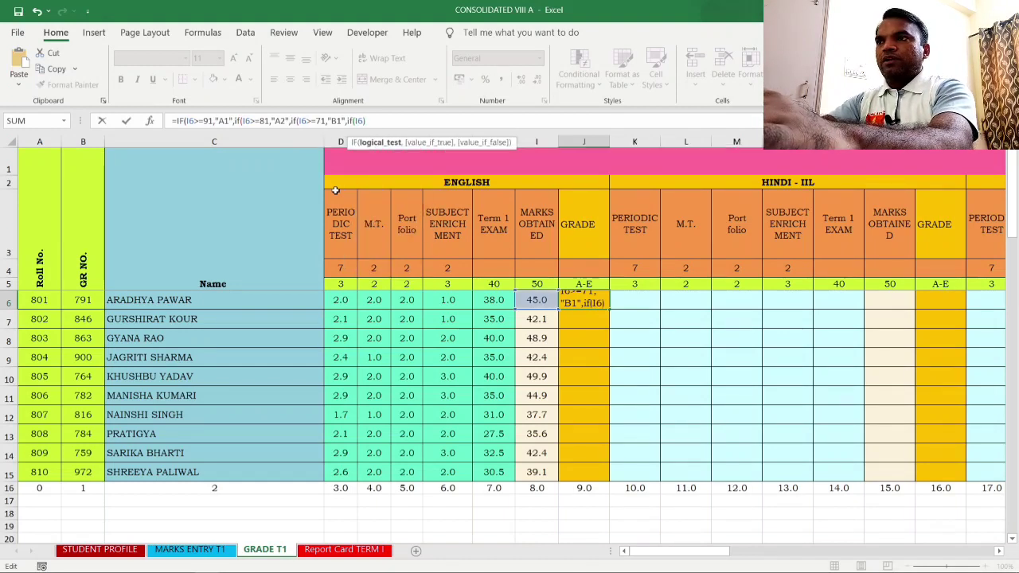
text(=)
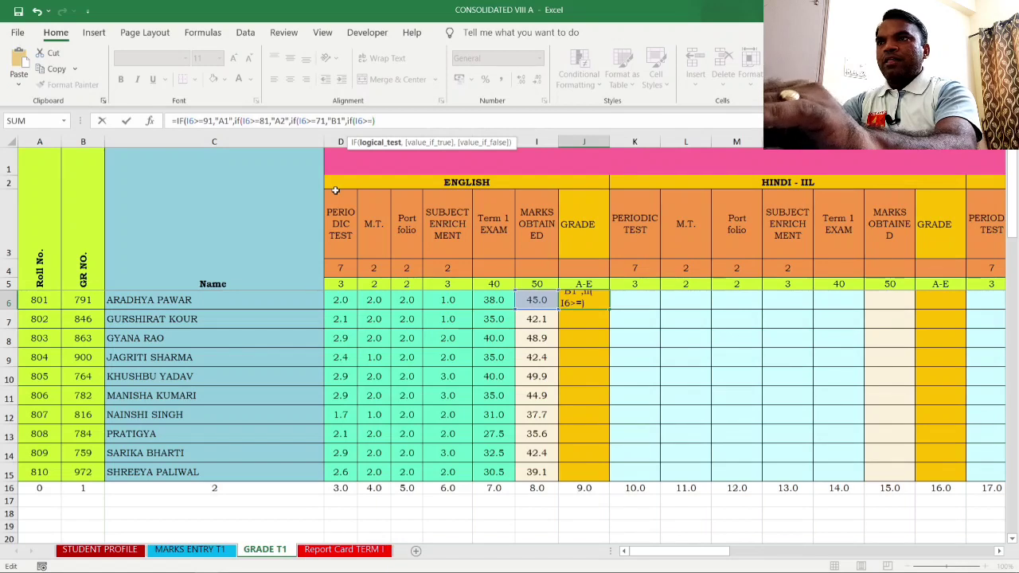
text(61,)
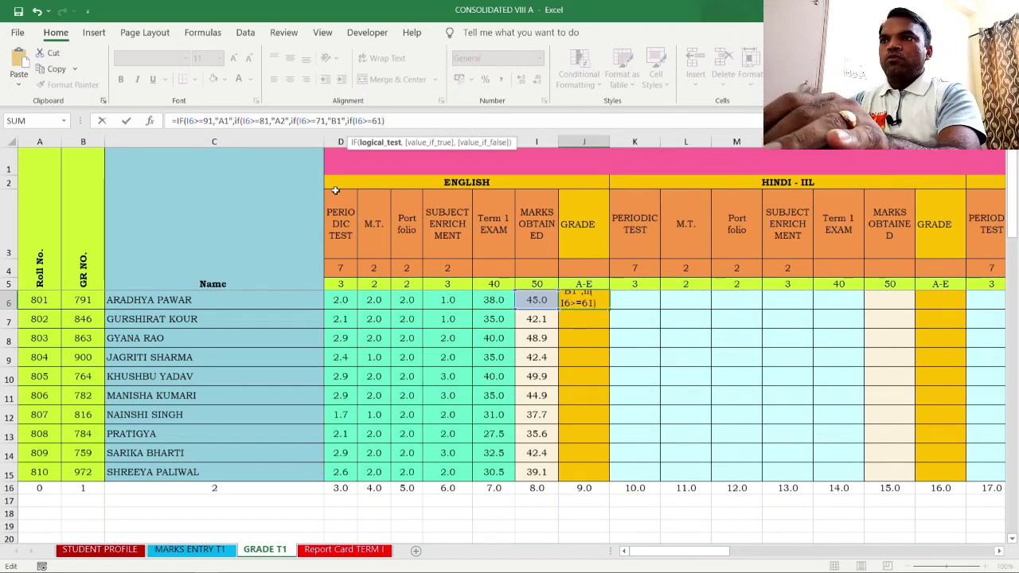
text(")
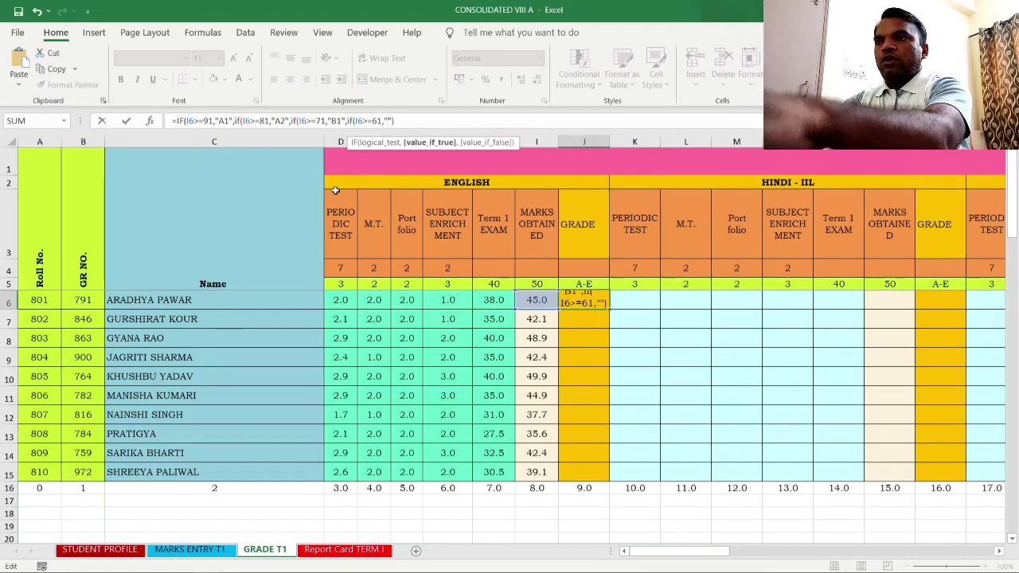
text(B2)
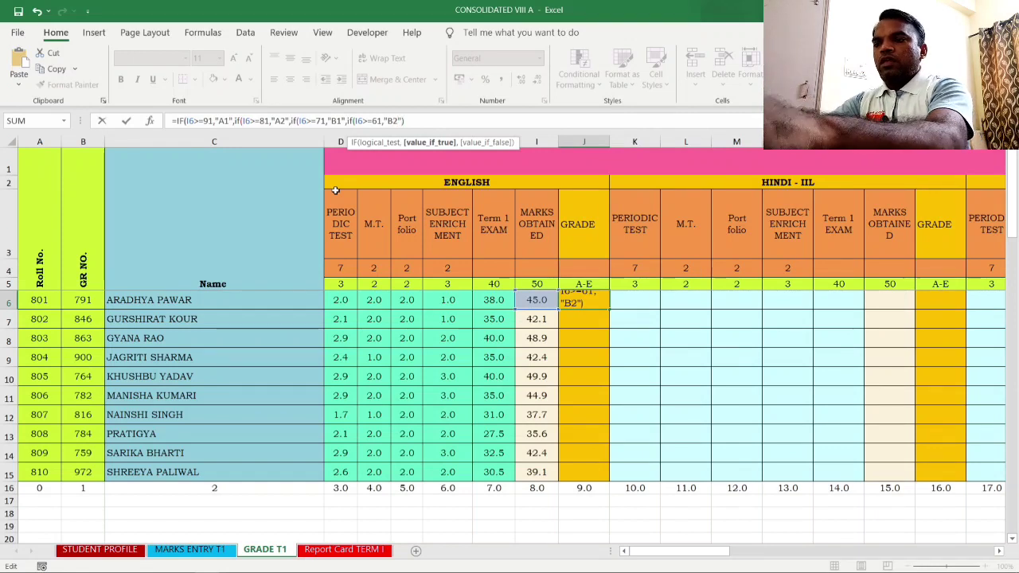
- Extend the J6 grade formula with a nested IF that tests I6>=51 and gives "C1"
text(,if()
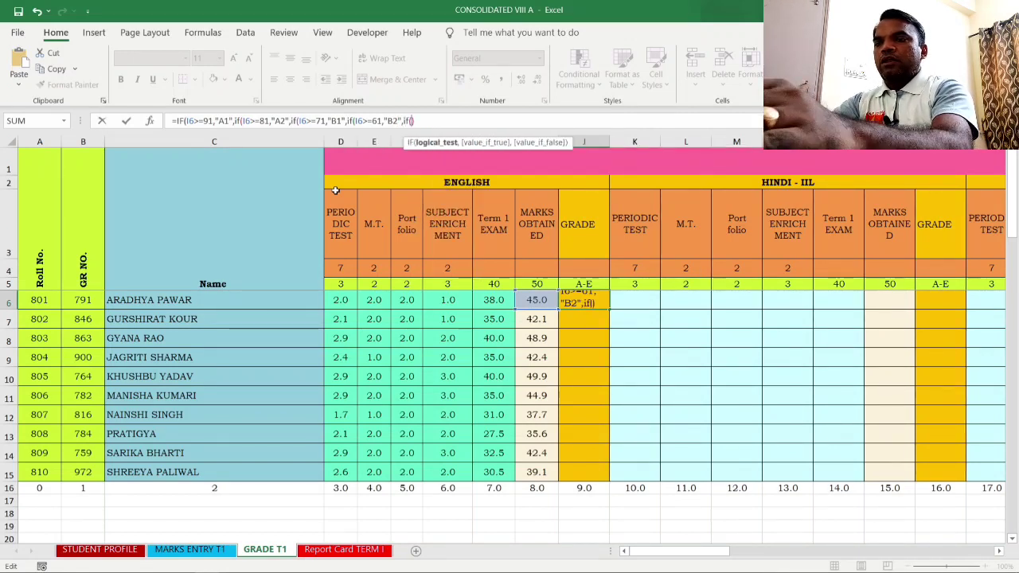
text(I6)
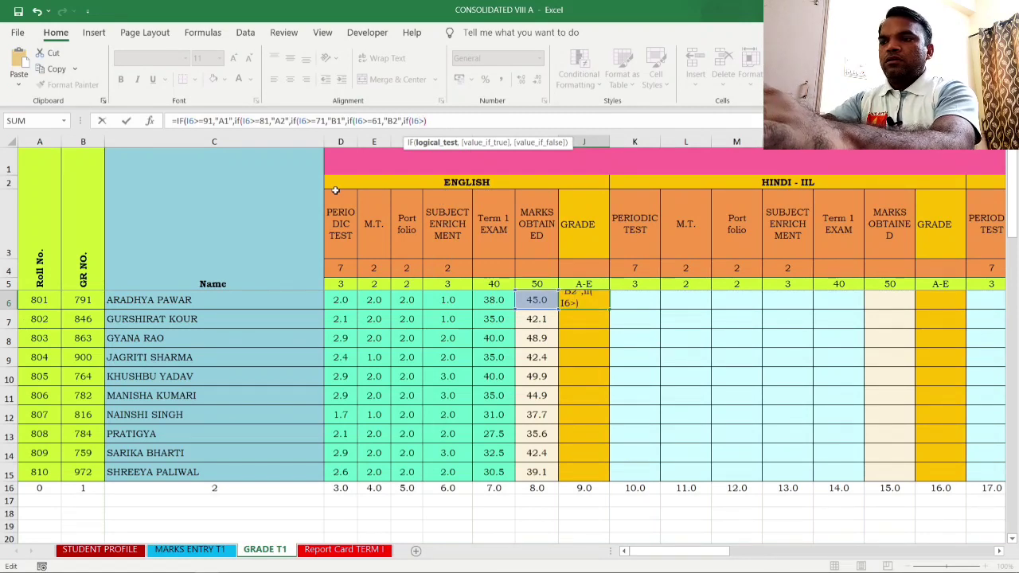
text(>51)
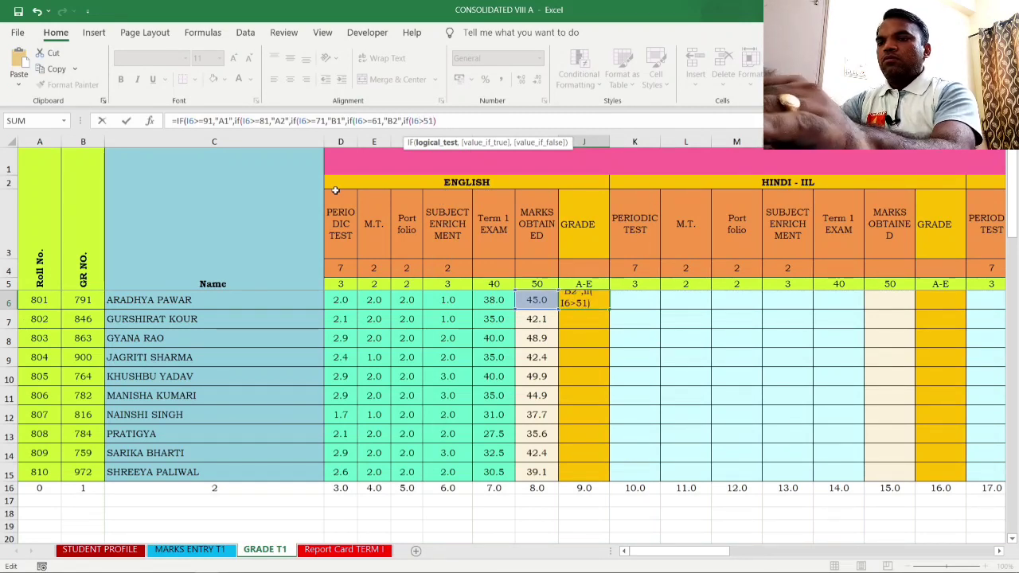
key(BackSpace)
key(BackSpace)
text(=51)
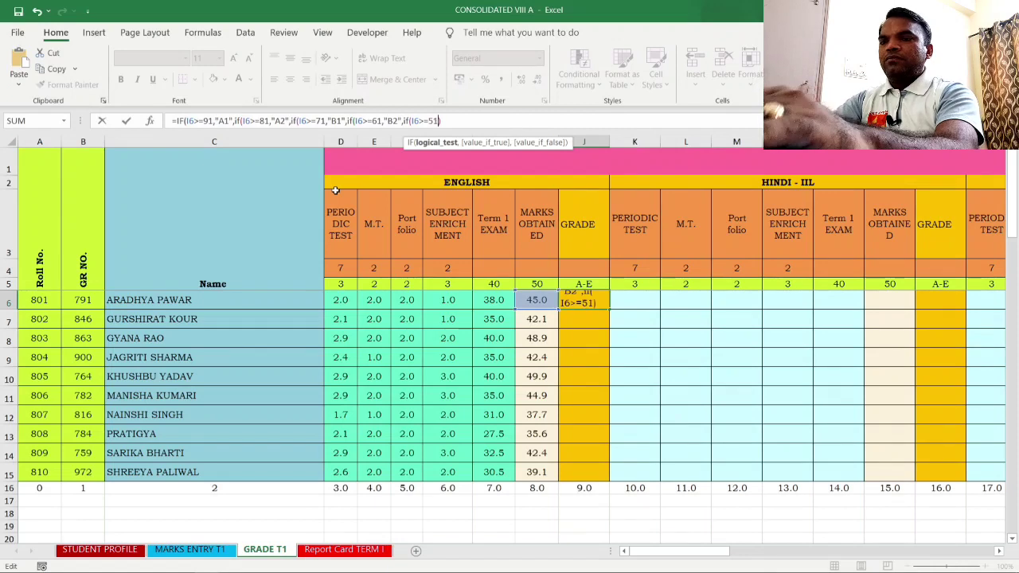
text(,"C)
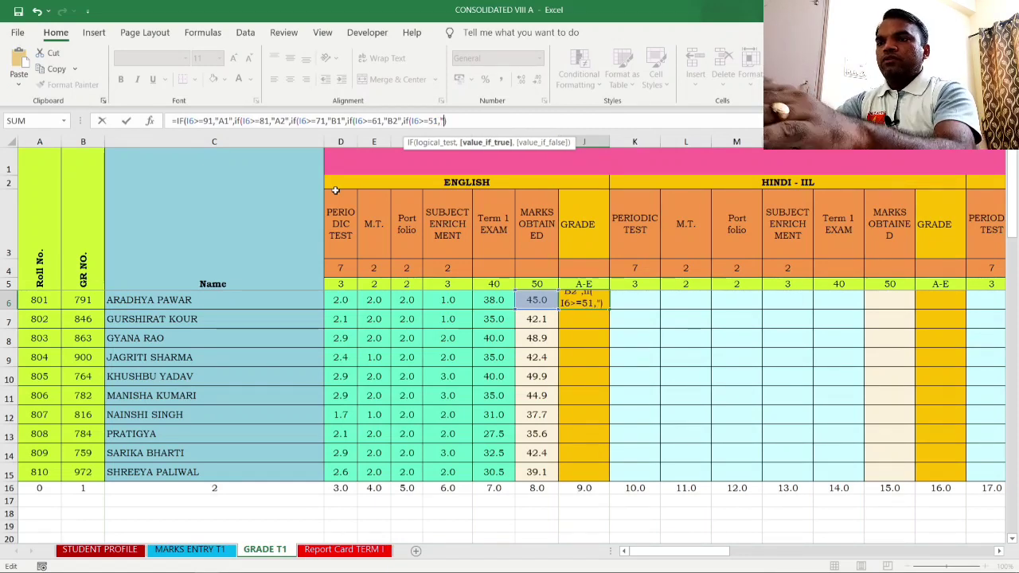
text(1",if()
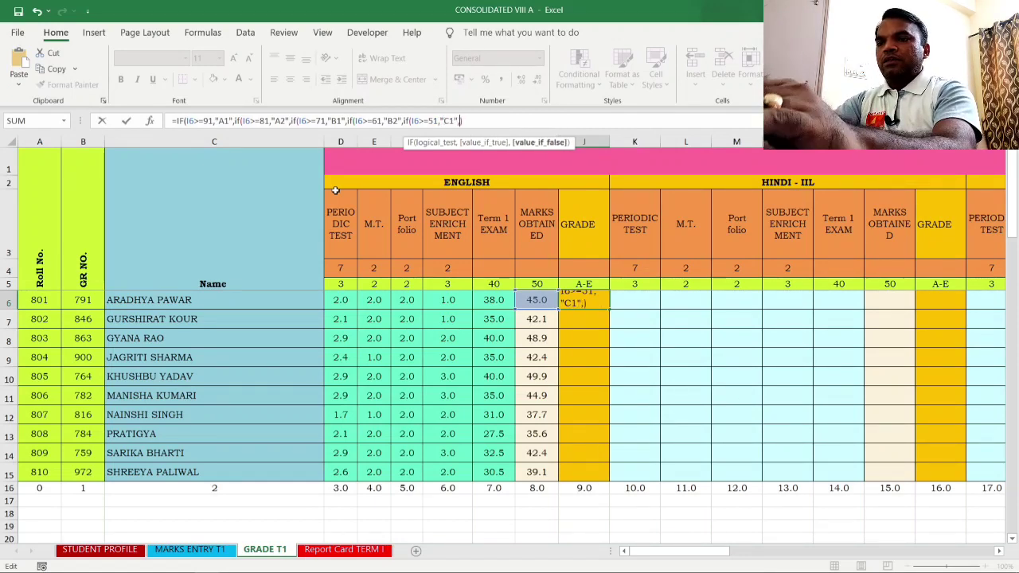
- In the next nested IF of the J6 formula, test I6>40 and give grade "C2"
text(I6)
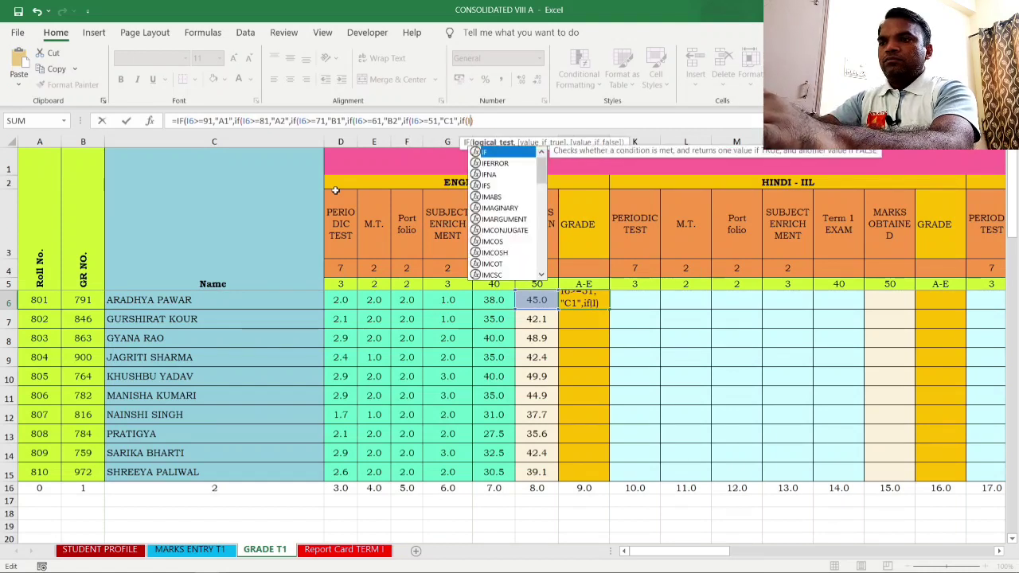
text(>)
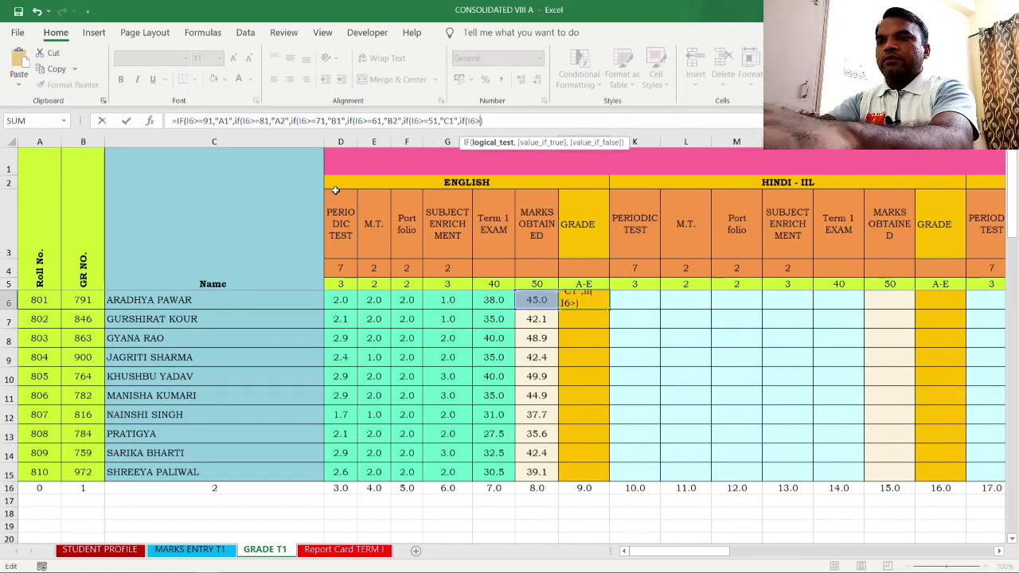
text(4)
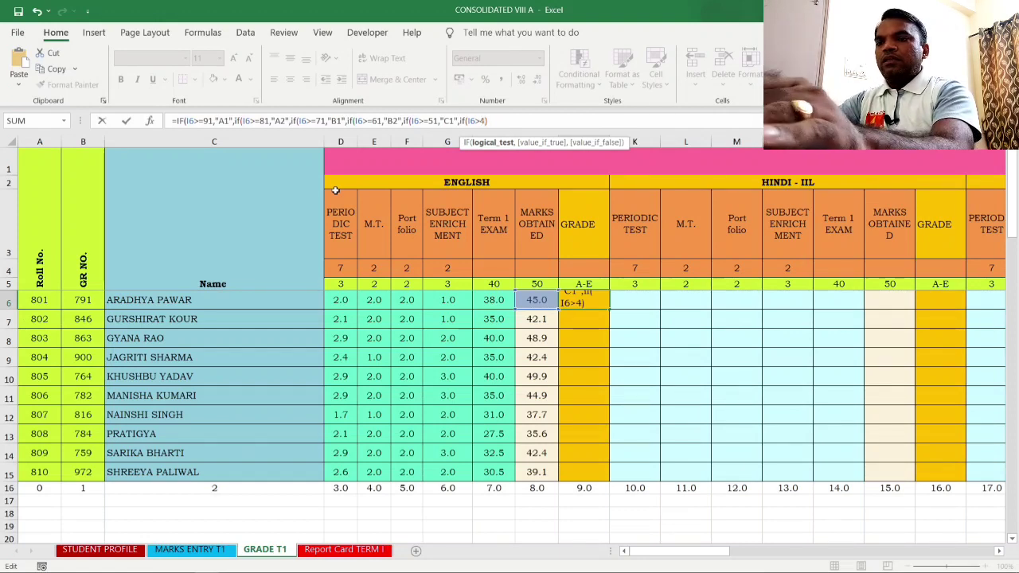
text(0)
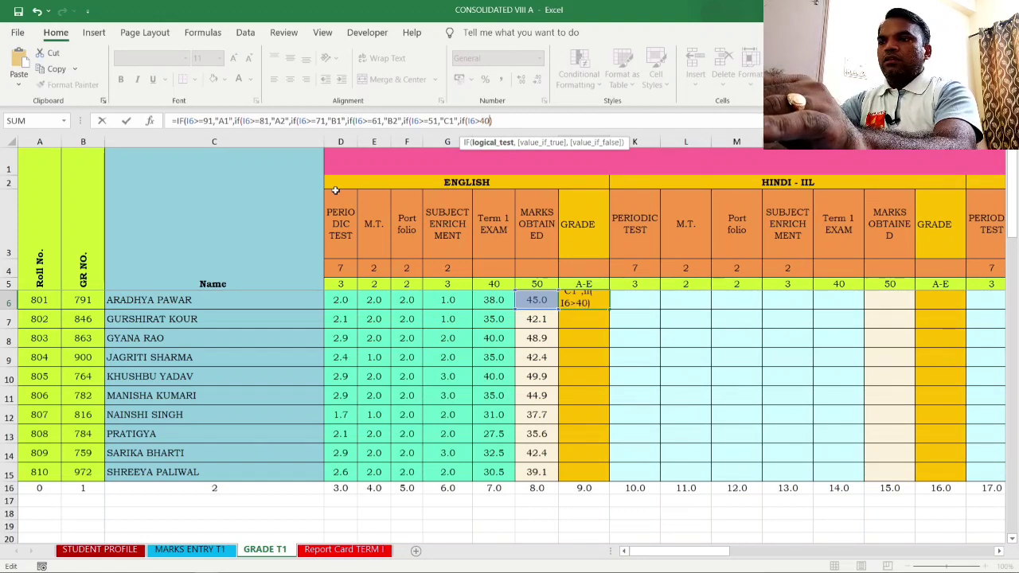
text(,"")
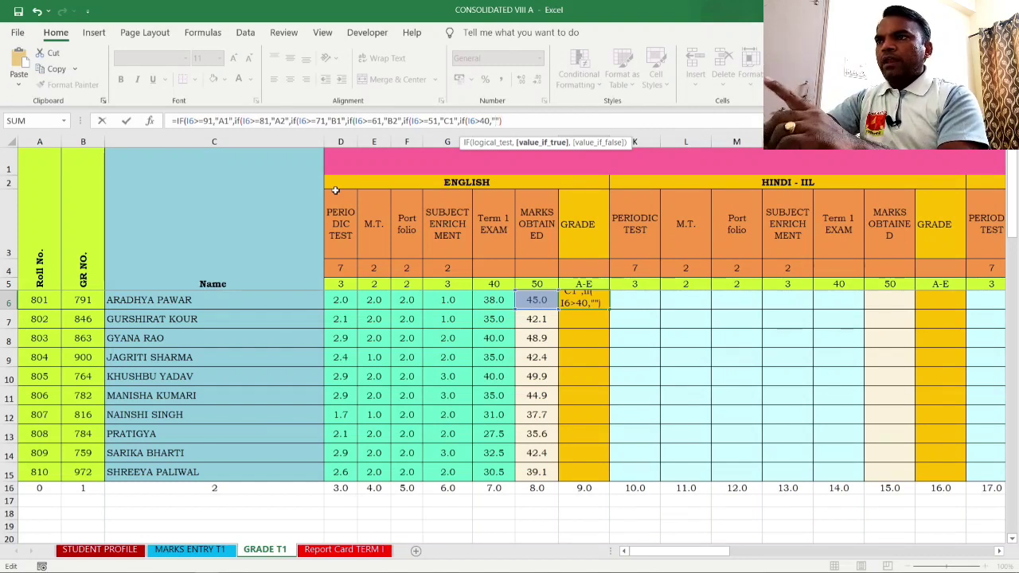
text(C)
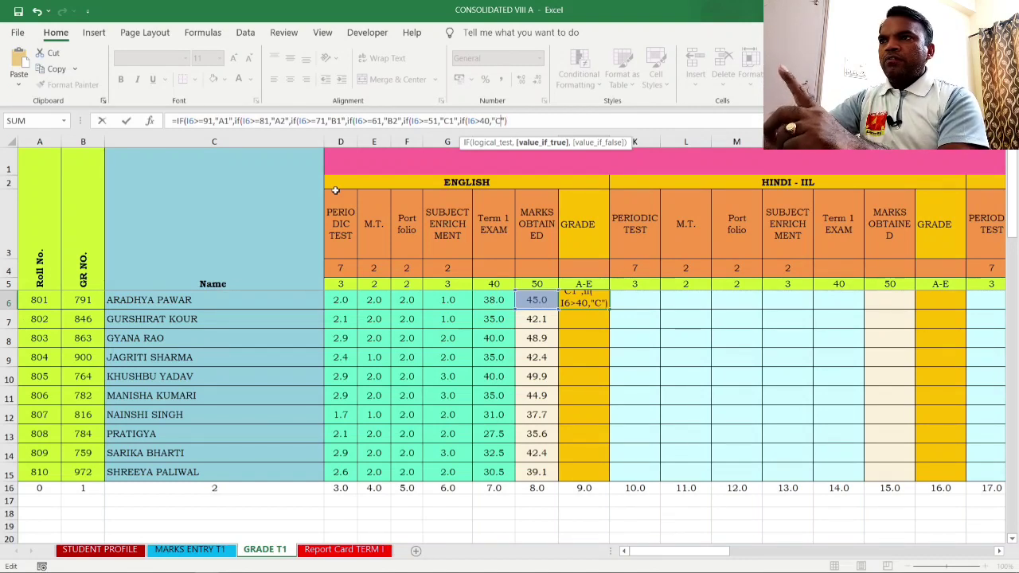
text(2)
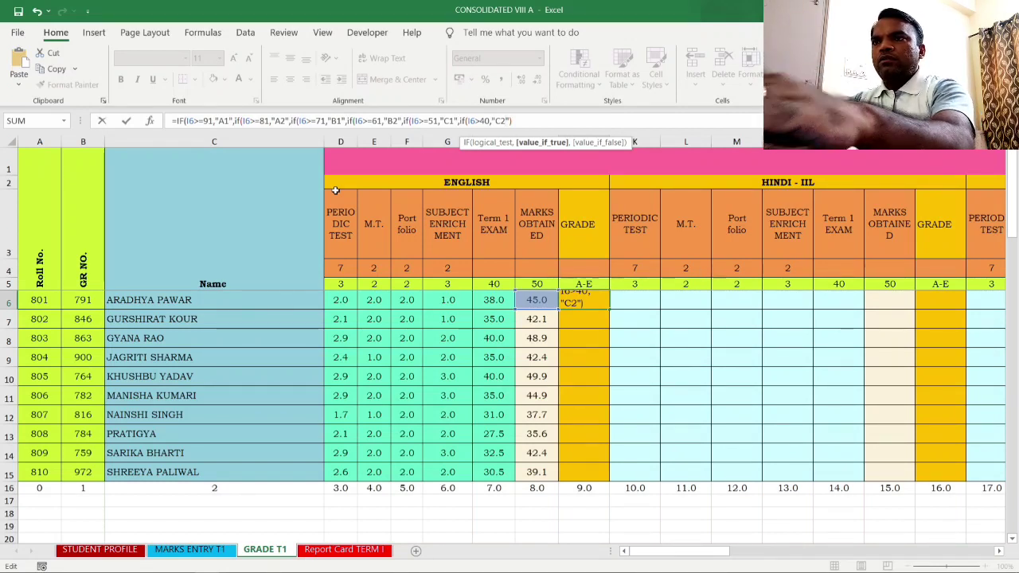
- Correct the "C2" condition in the J6 formula to I6>=41
click(482, 121)
text(=)
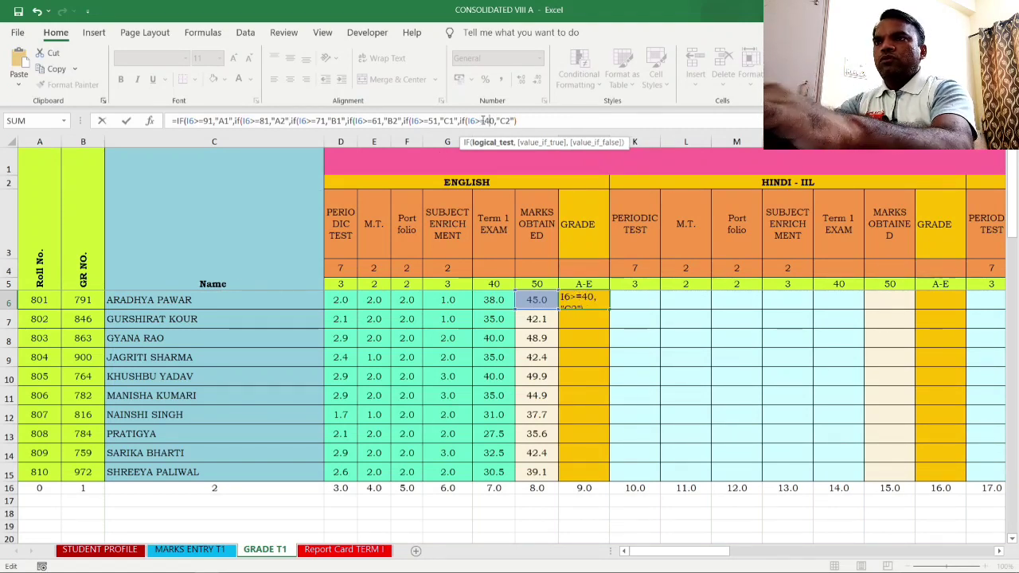
key(BackSpace)
key(Right)
key(Right)
key(Right)
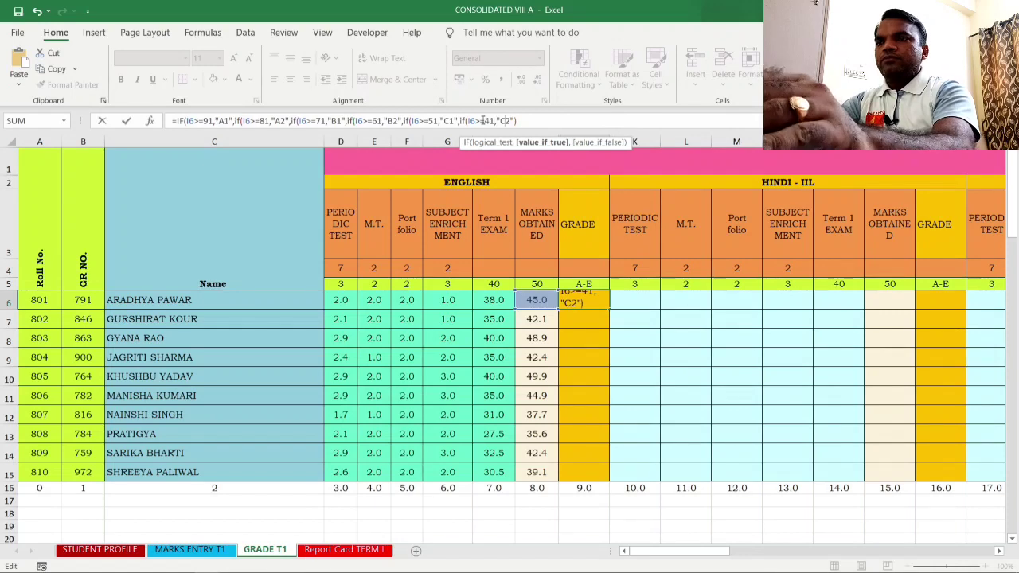
- Add a final nested IF to the J6 formula that gives "D" for I6>=40 and "E" otherwise
text(,)
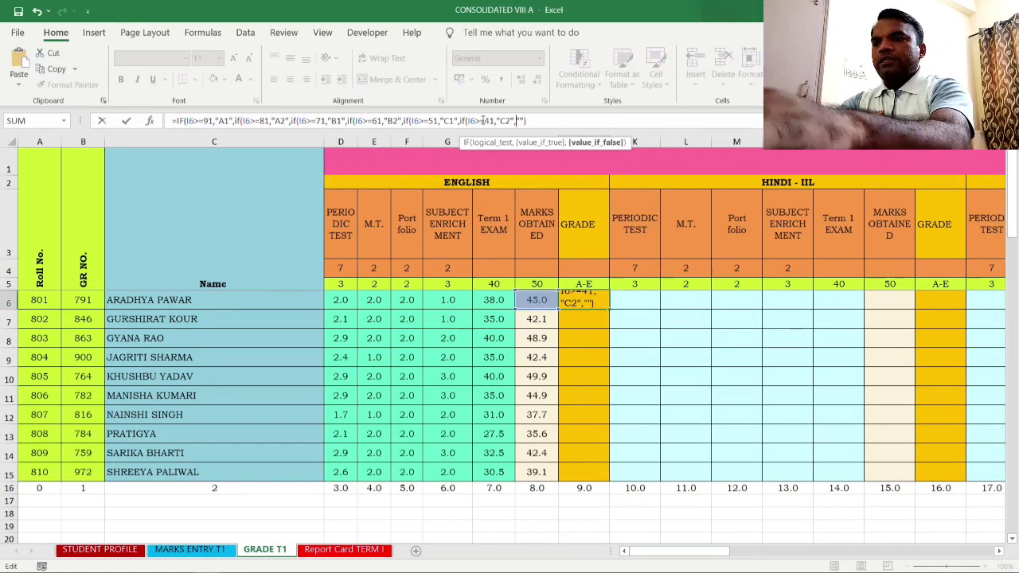
text(if()
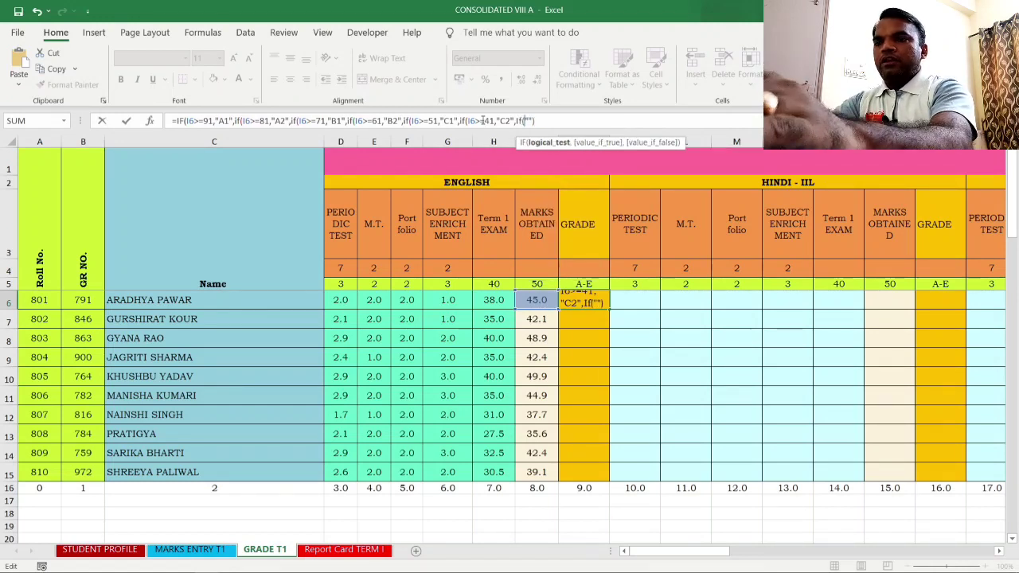
text(I6)
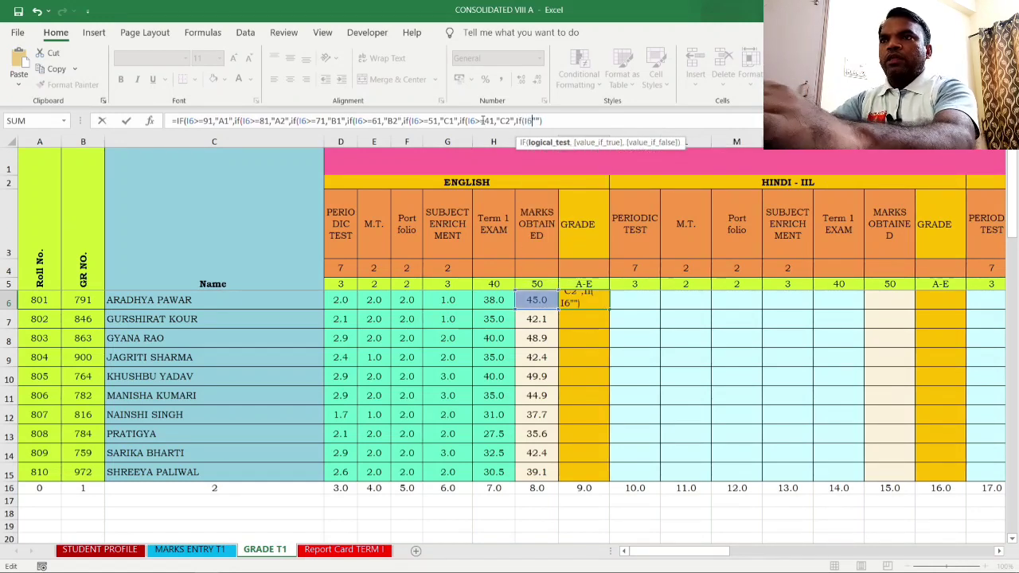
text(>=)
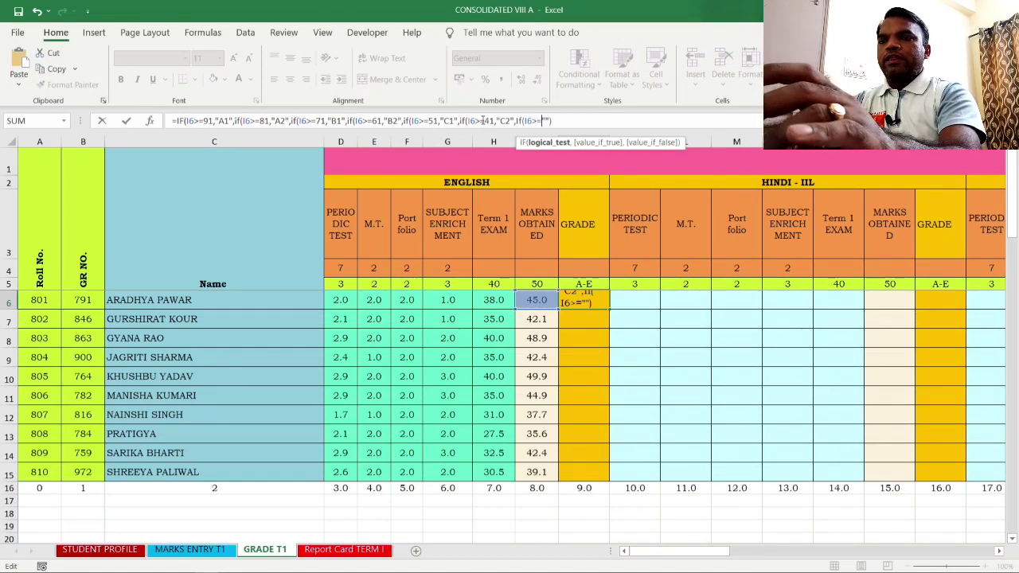
text(40)
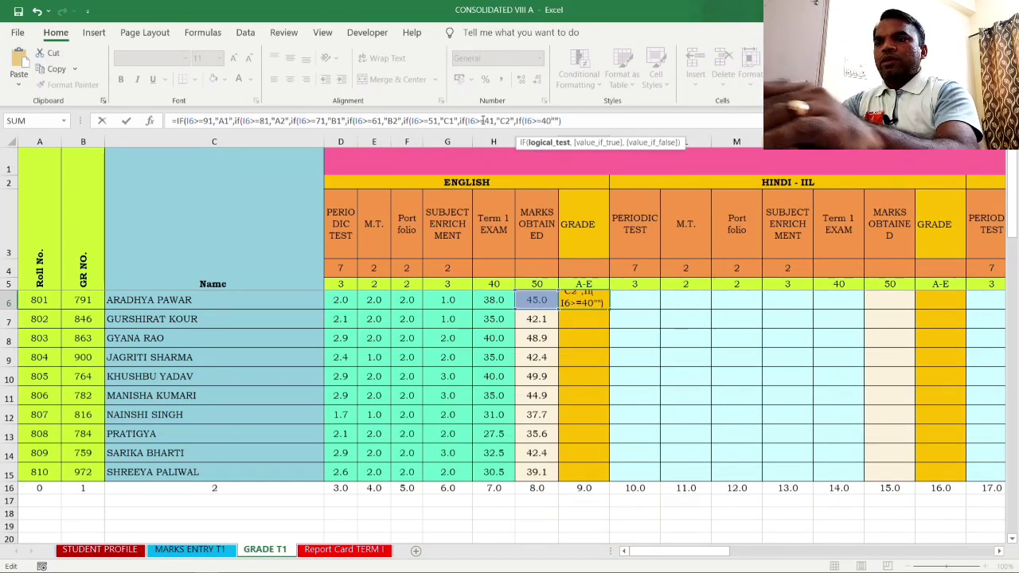
text(,")
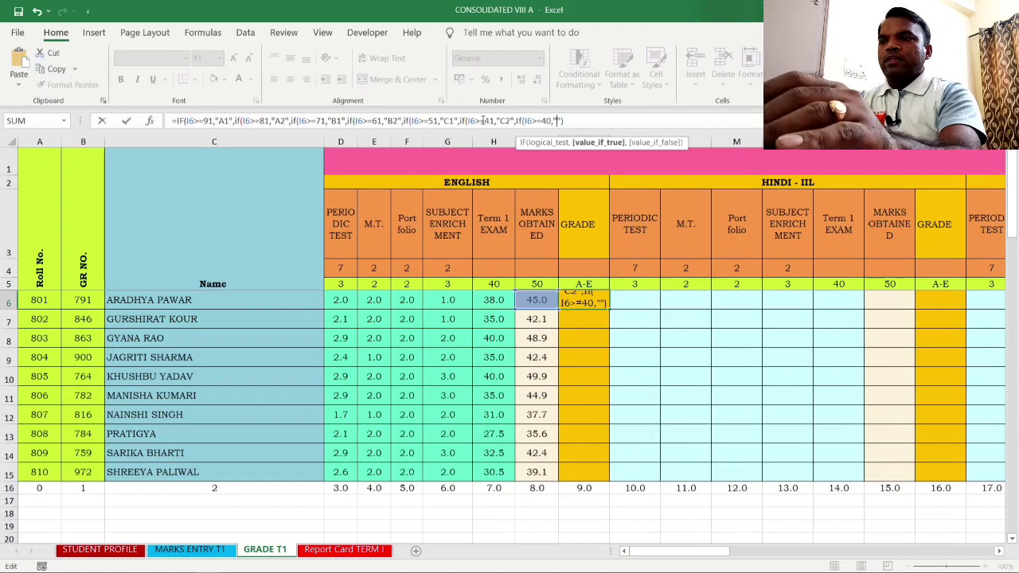
text(D")
text(,")
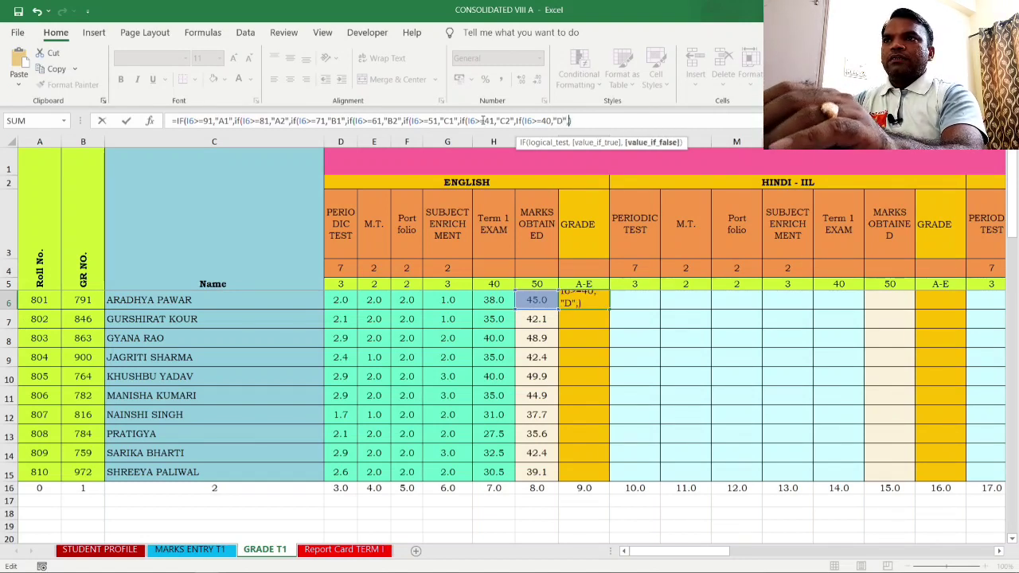
text(E)
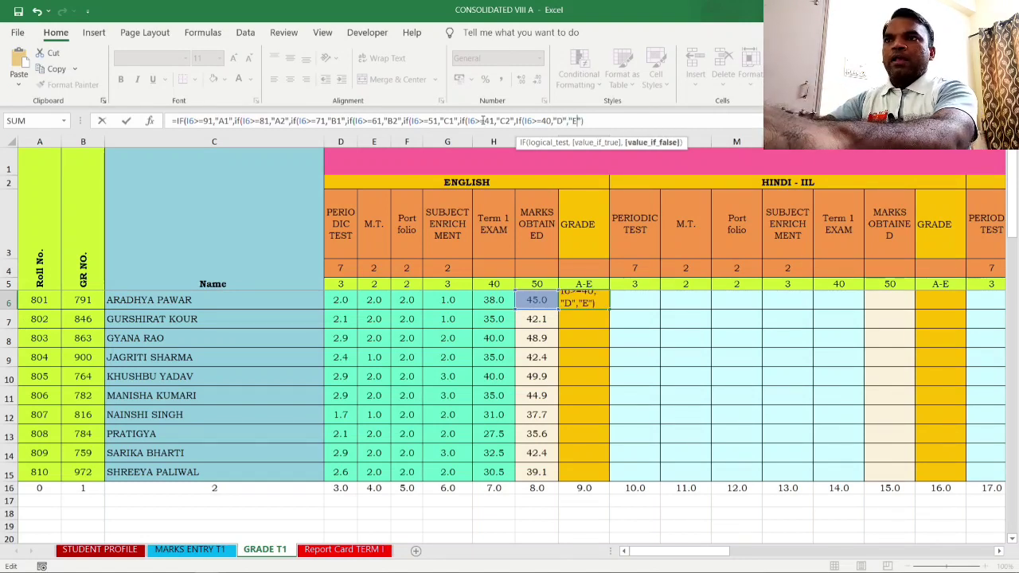
- Close all the nested brackets to commit the J6 grade formula, and fill it down the English GRADE column to J15
key(Right)
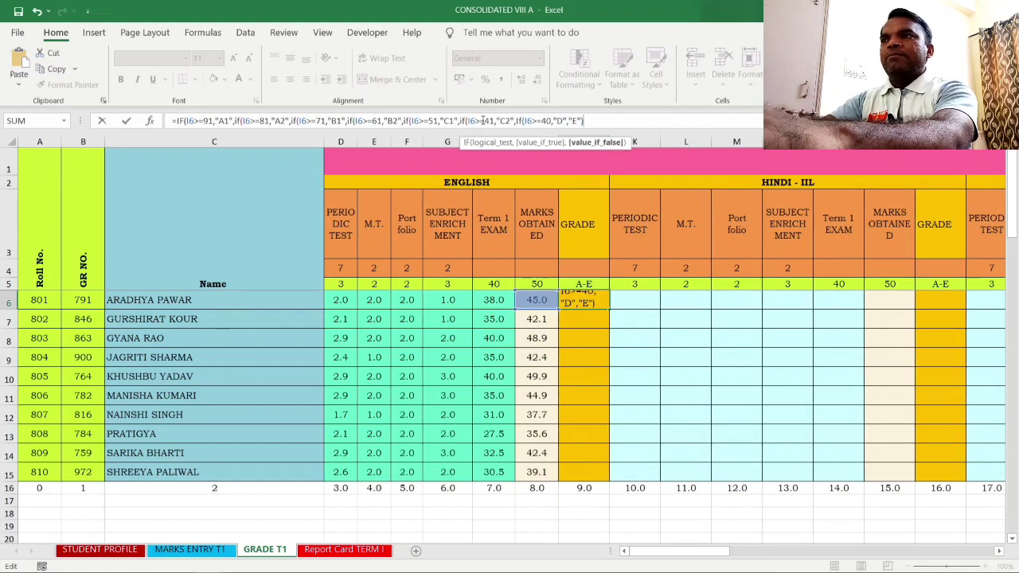
text()))
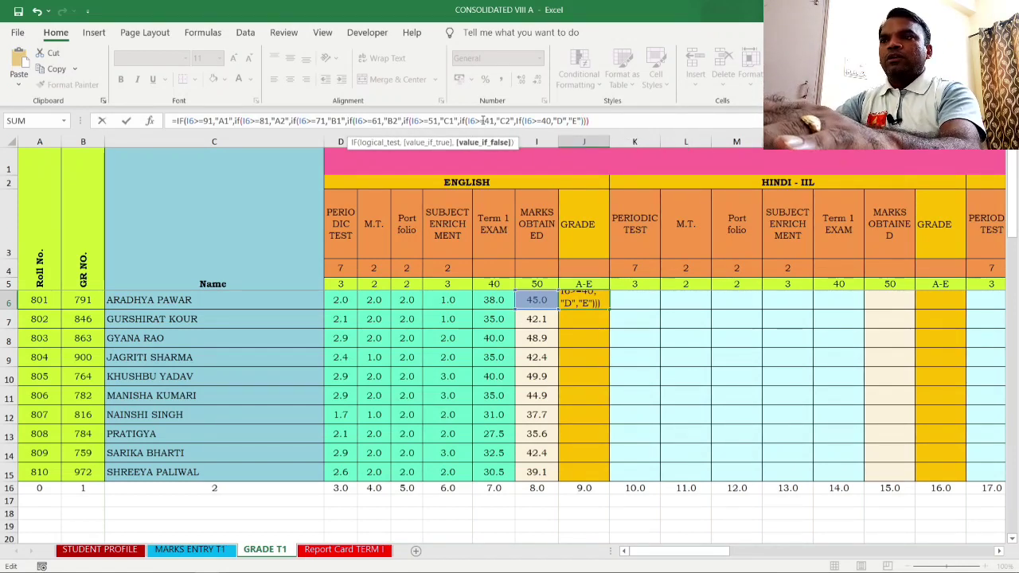
text())
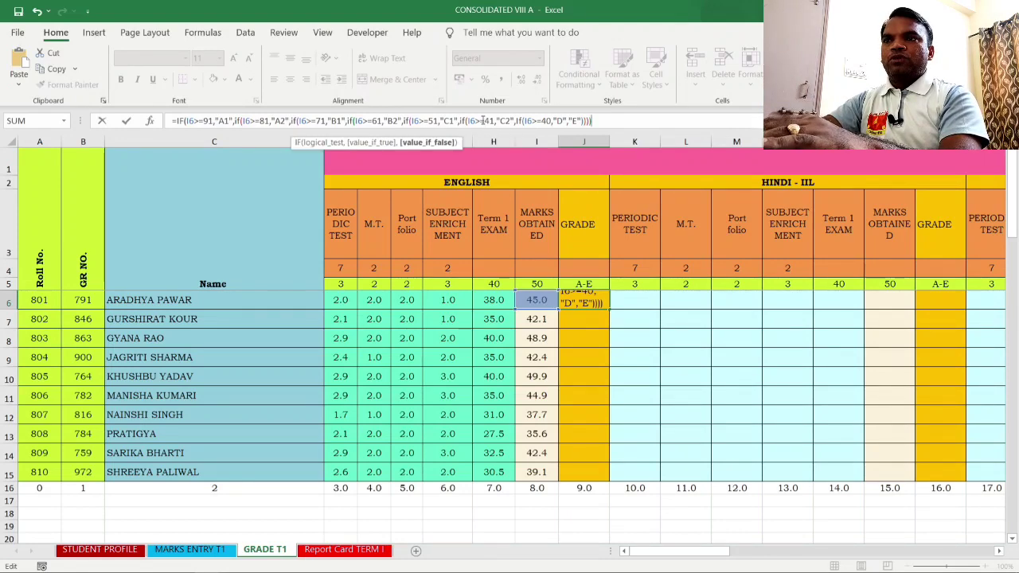
key(Return)
key(Return)
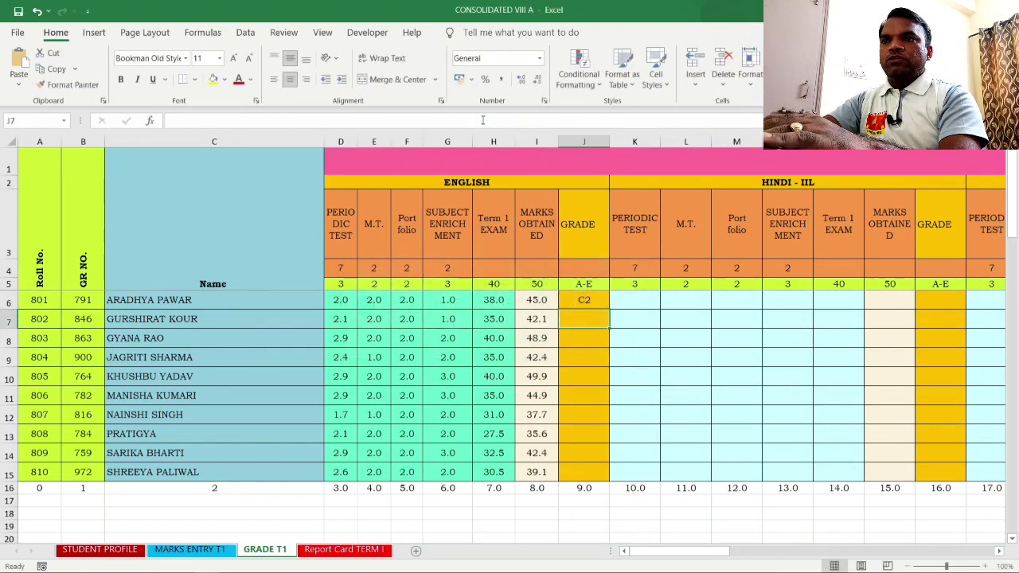
click(593, 300)
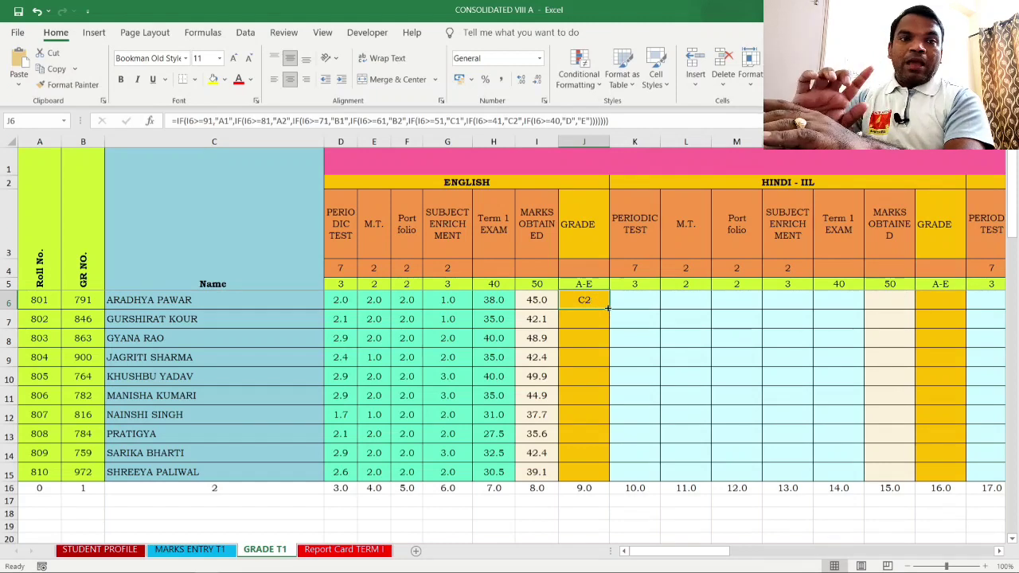
double_click(609, 309)
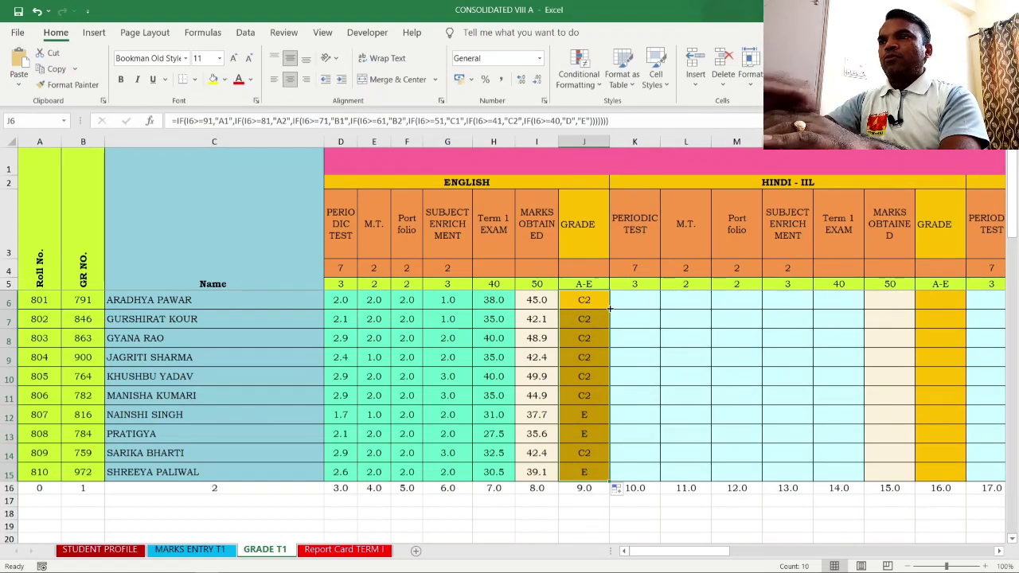
- In the J6 grade formula, halve the "A1", "A2" and "B1" thresholds to 91/2, 81/2 and 71/2
click(211, 120)
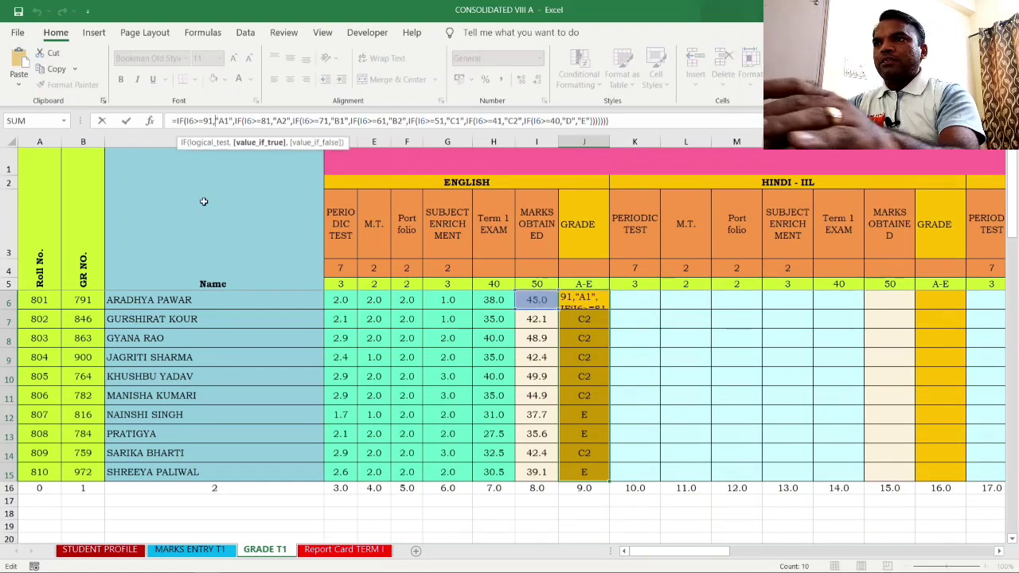
text(/2)
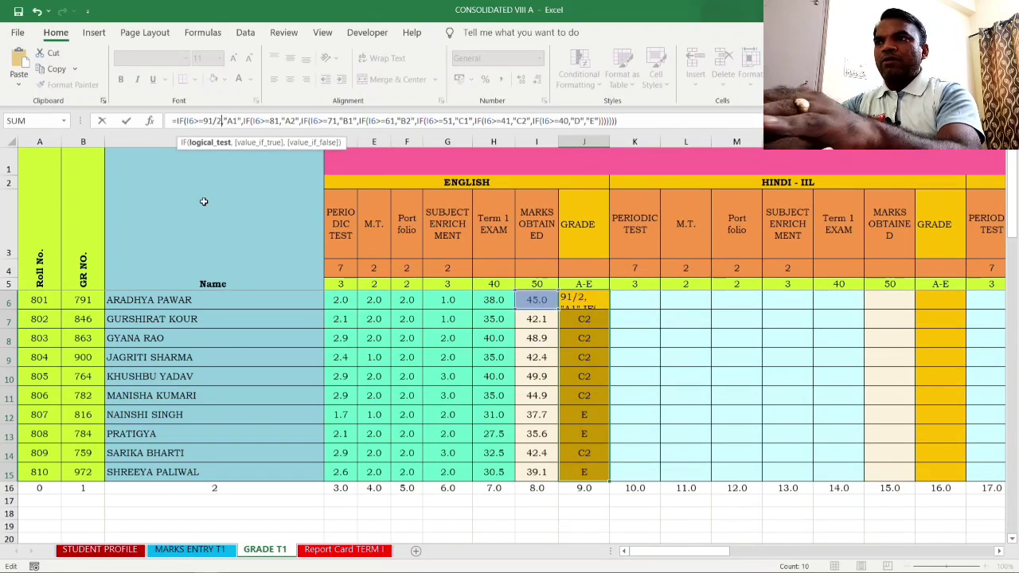
click(282, 120)
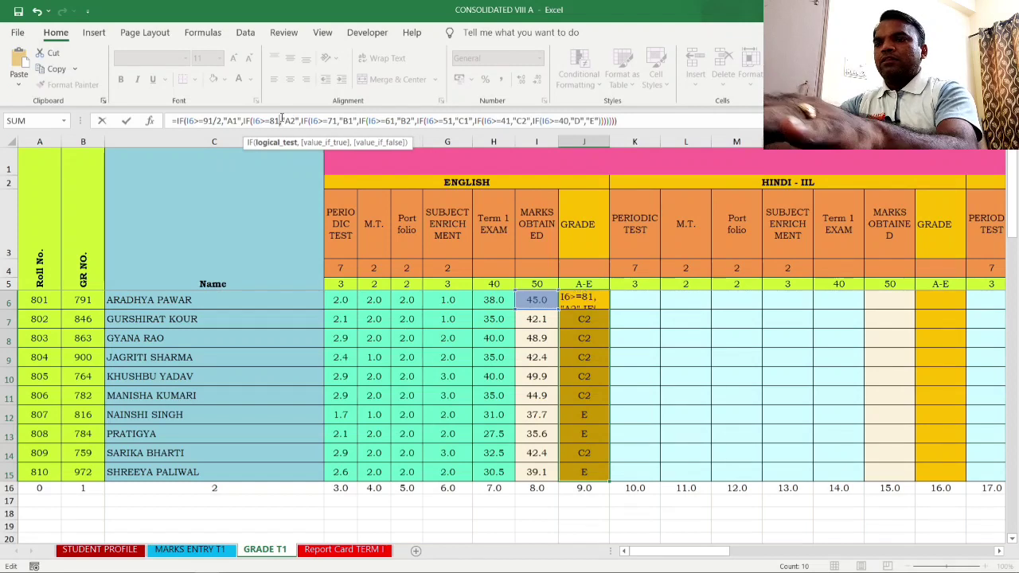
text(/2)
click(346, 121)
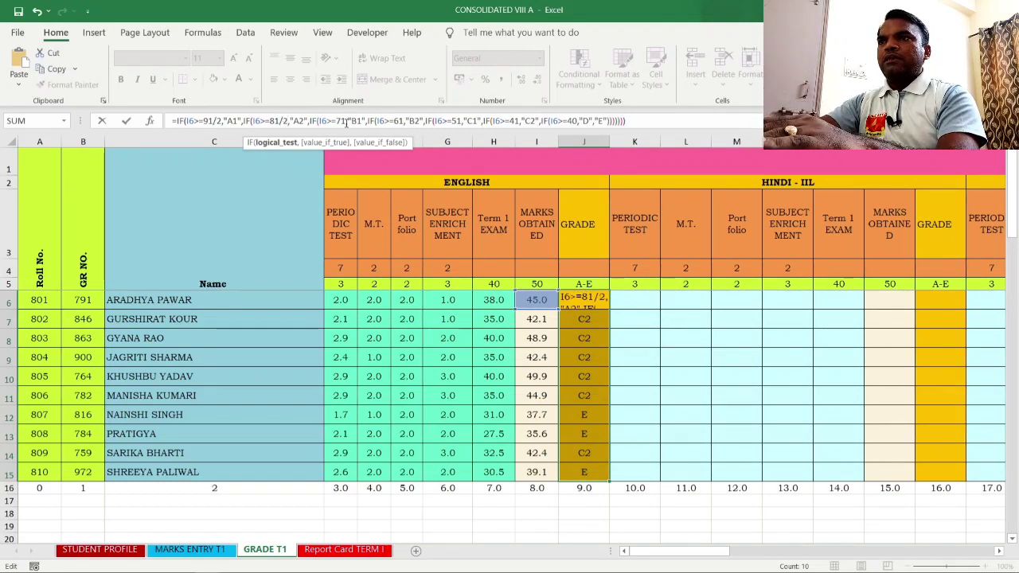
text(/2)
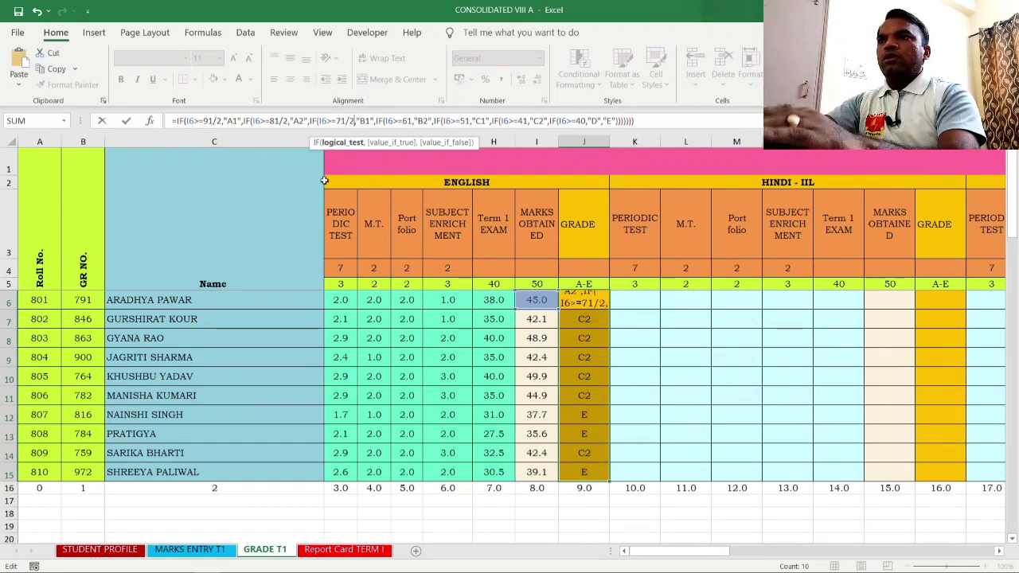
- Halve the remaining J6 thresholds to 61/2 for "B2", 51/2 for "C1", 41/2 for "C2" and 40/2 for "D"
click(413, 120)
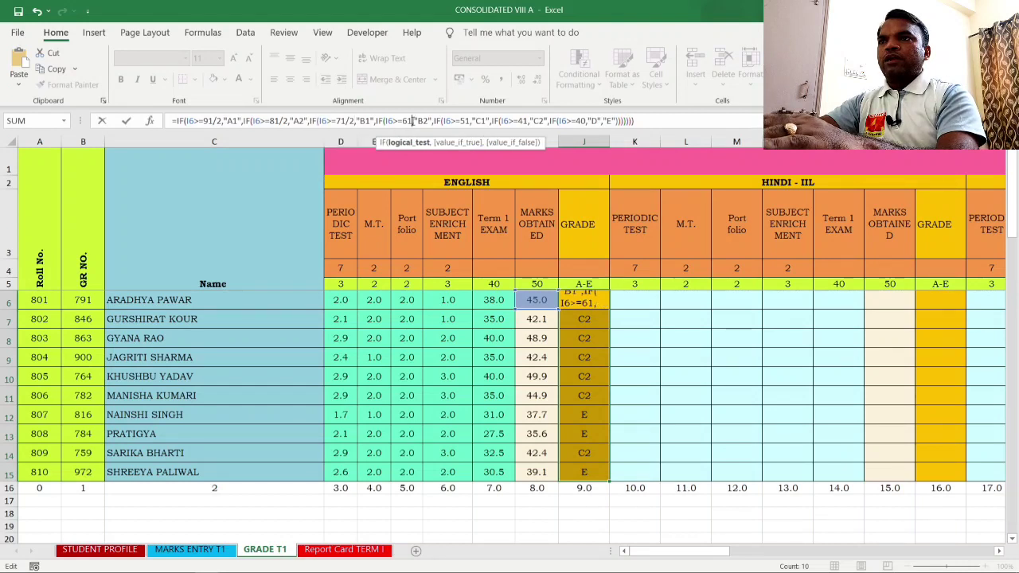
text(/2)
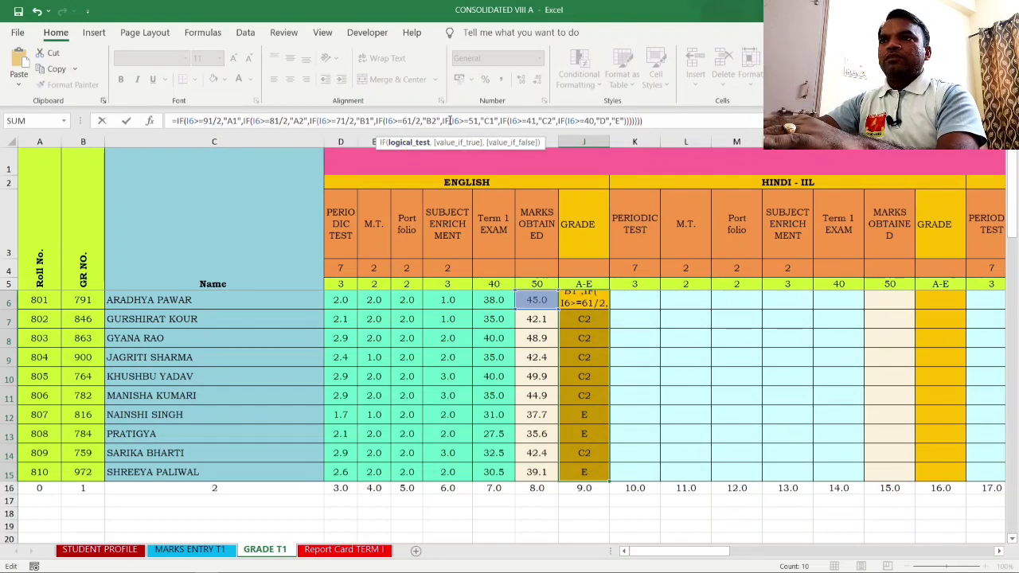
click(476, 120)
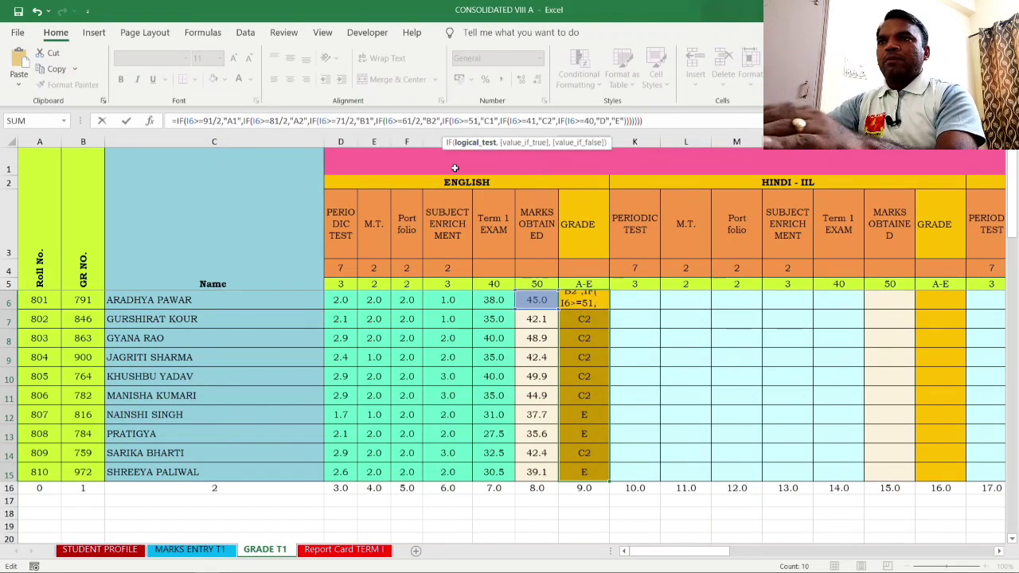
text(/2)
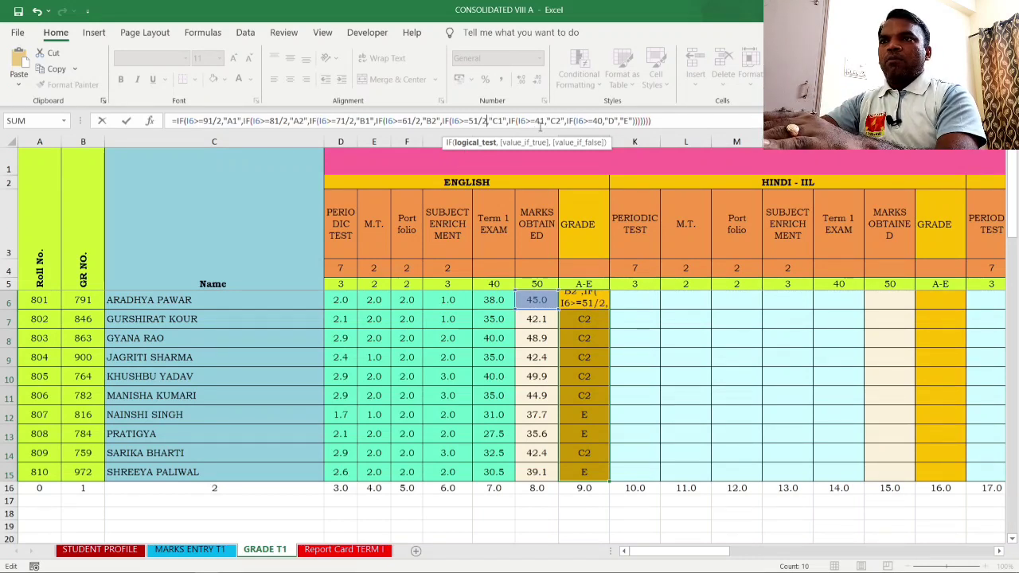
click(546, 120)
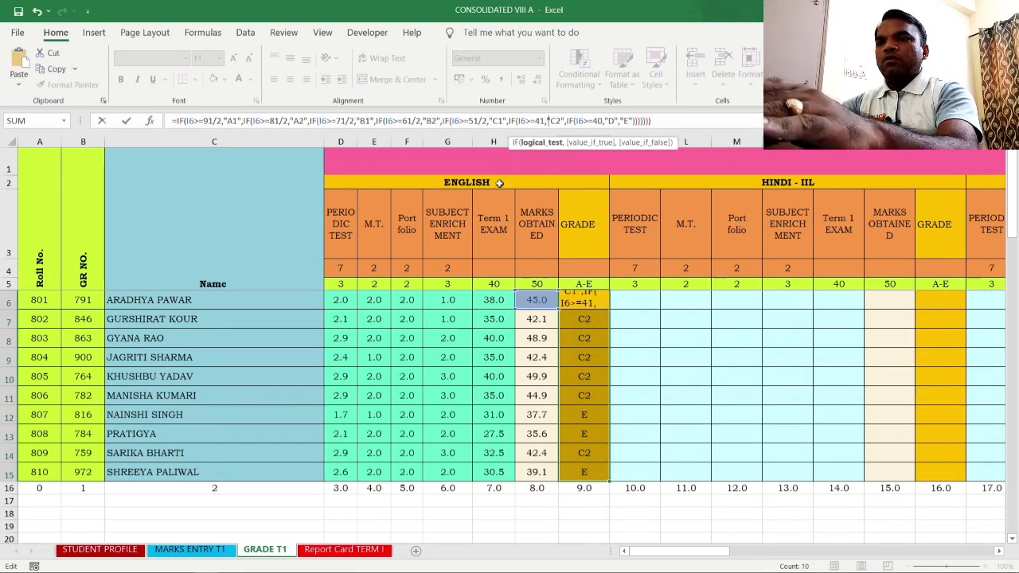
text(/2)
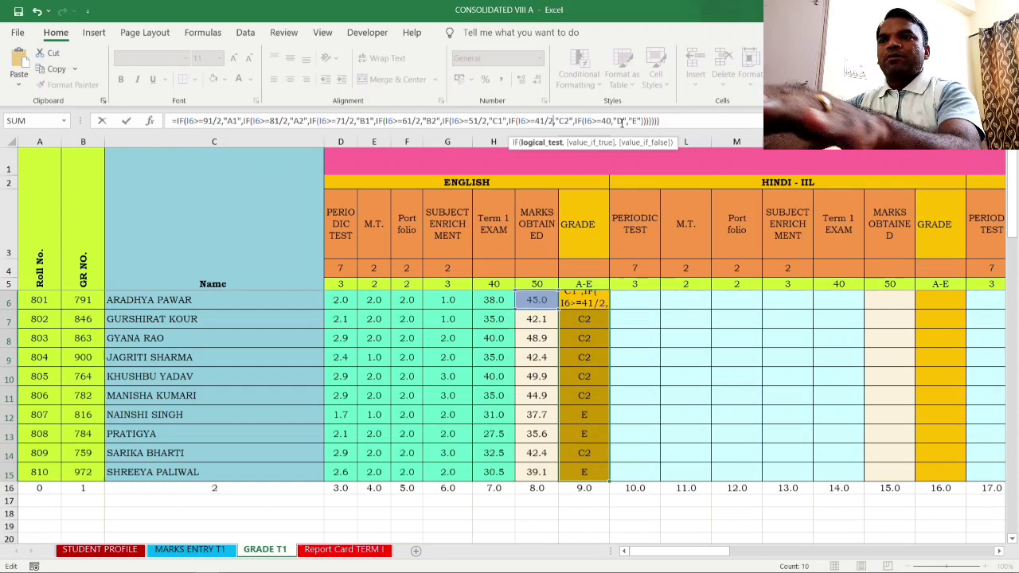
click(610, 121)
text(/2)
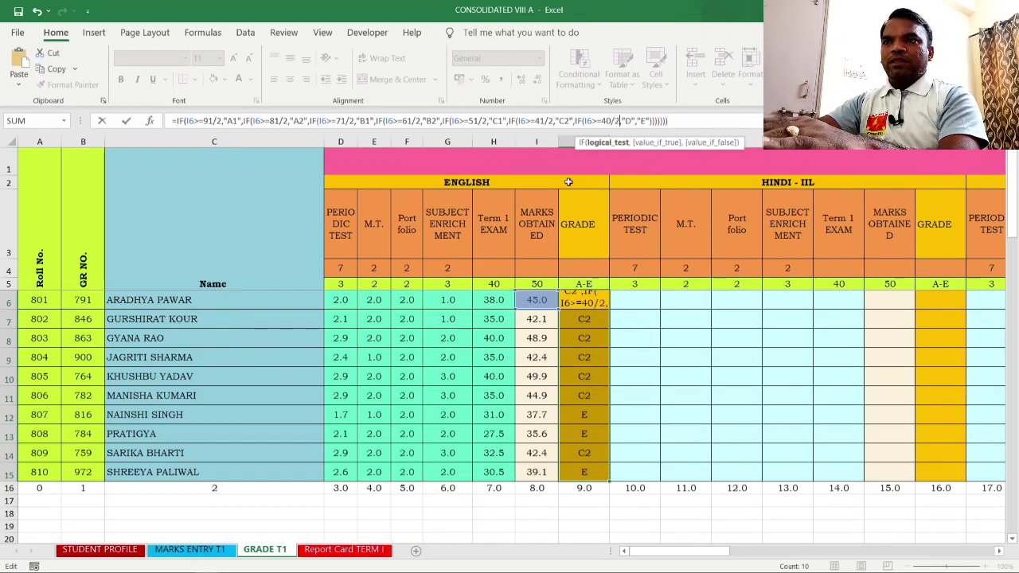
- Commit the revised J6 grade formula and fill it down the English GRADE column to J15
key(Return)
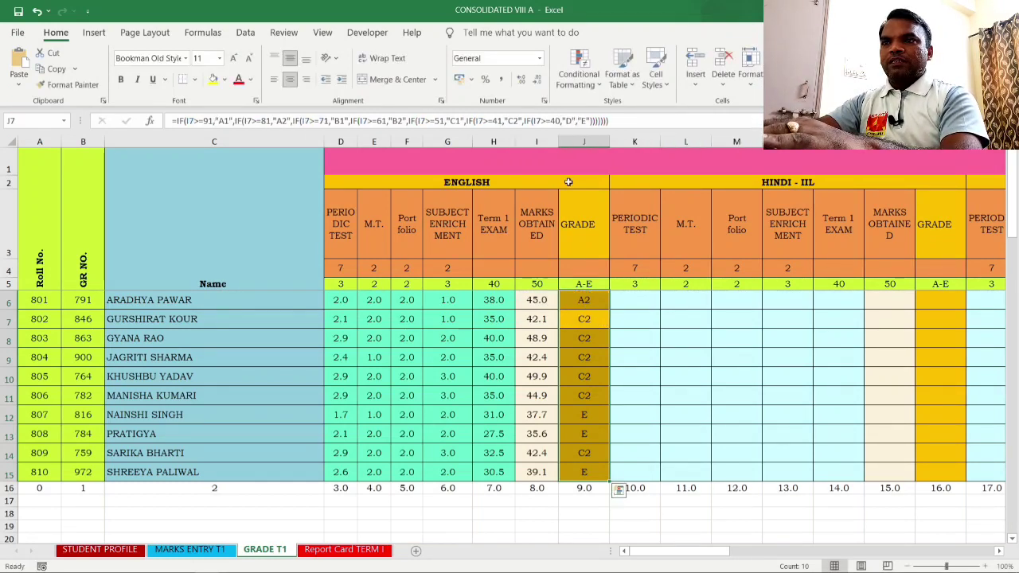
click(589, 307)
drag(608, 309, 588, 474)
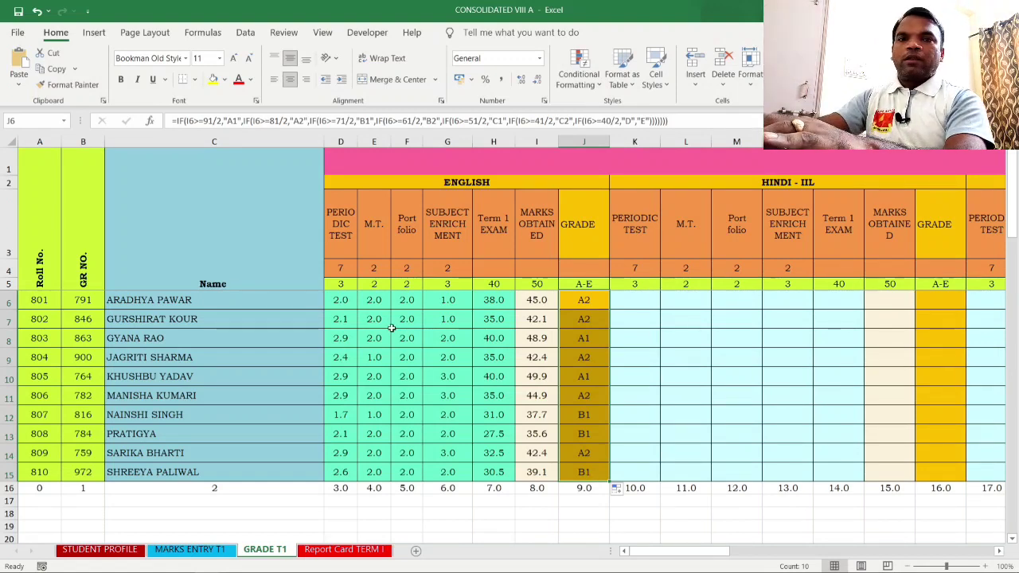
- Copy the English block D6:J15 and paste it as values only across the other subjects' columns, K6:AS15
drag(337, 295, 572, 470)
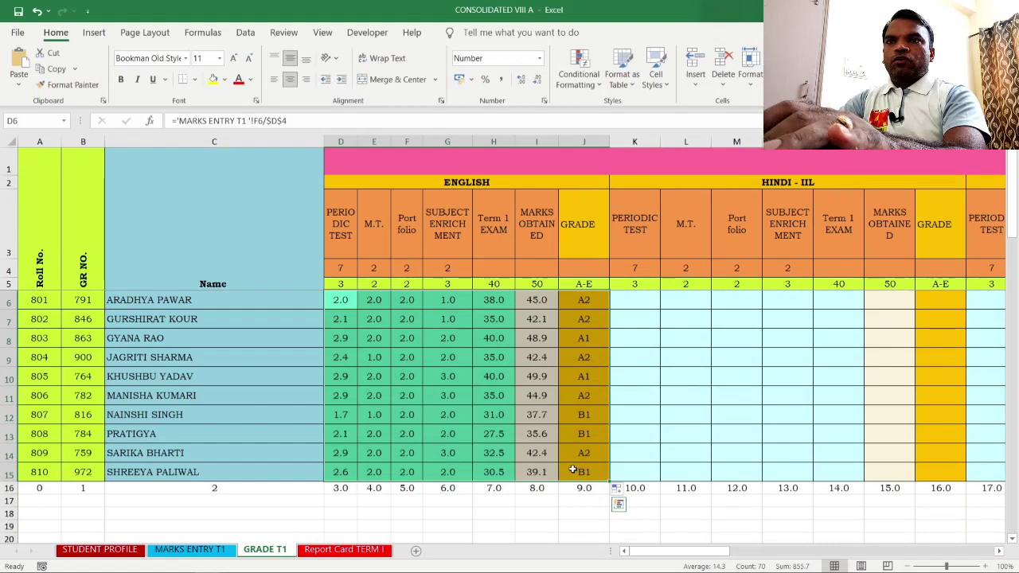
key(ctrl+c)
drag(630, 296, 633, 297)
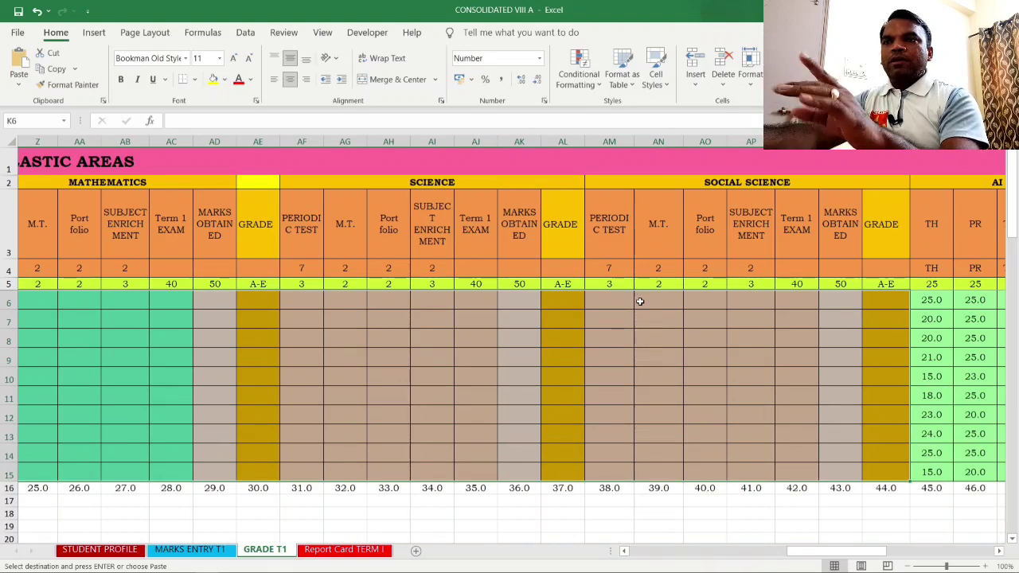
right_click(640, 301)
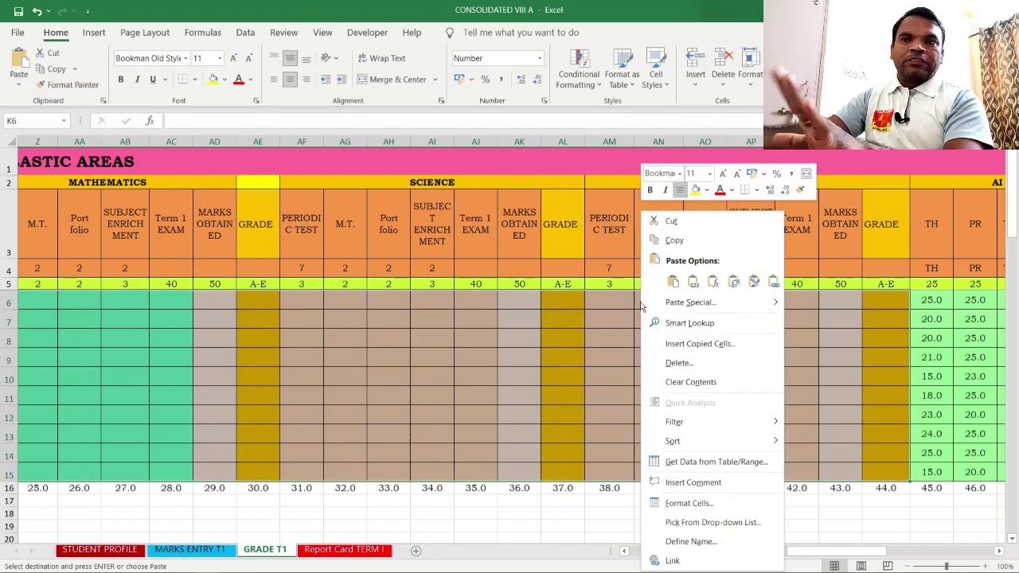
click(694, 284)
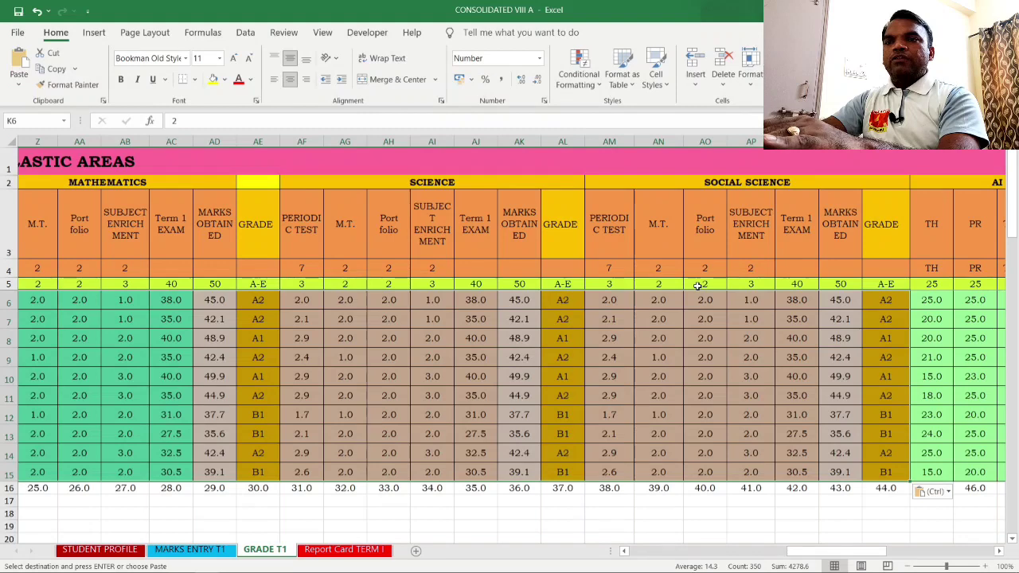
click(710, 341)
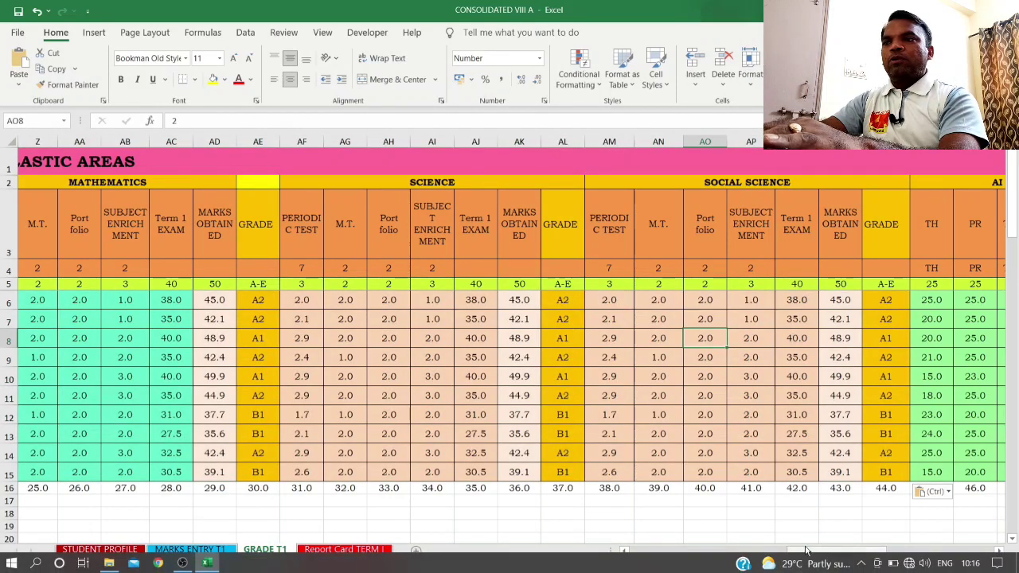
drag(806, 552, 655, 551)
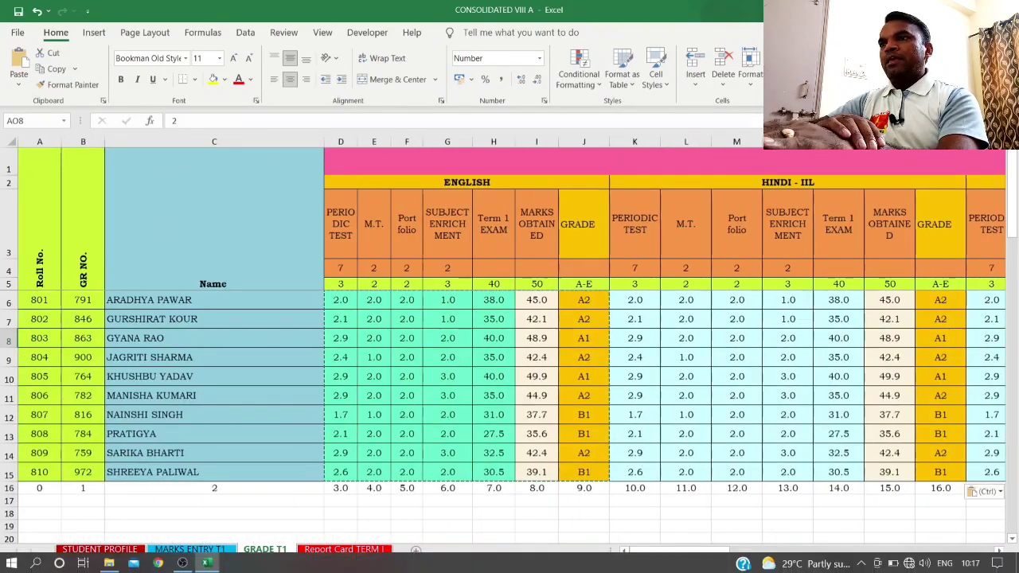
- On the Report Card TERM I sheet, start a VLOOKUP for ADMN. NO in G6 with roll number cell C6 as lookup value
click(358, 551)
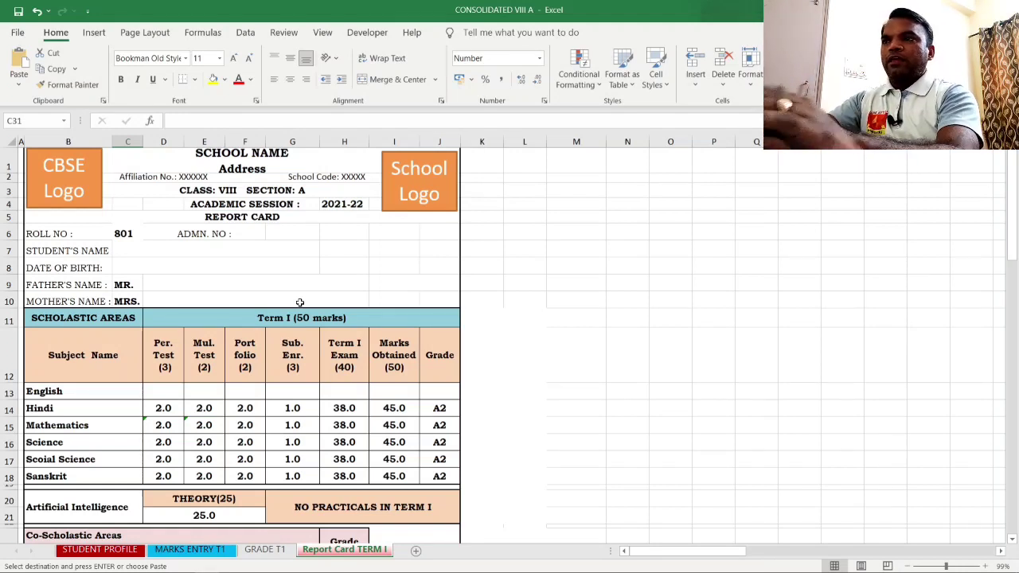
click(290, 233)
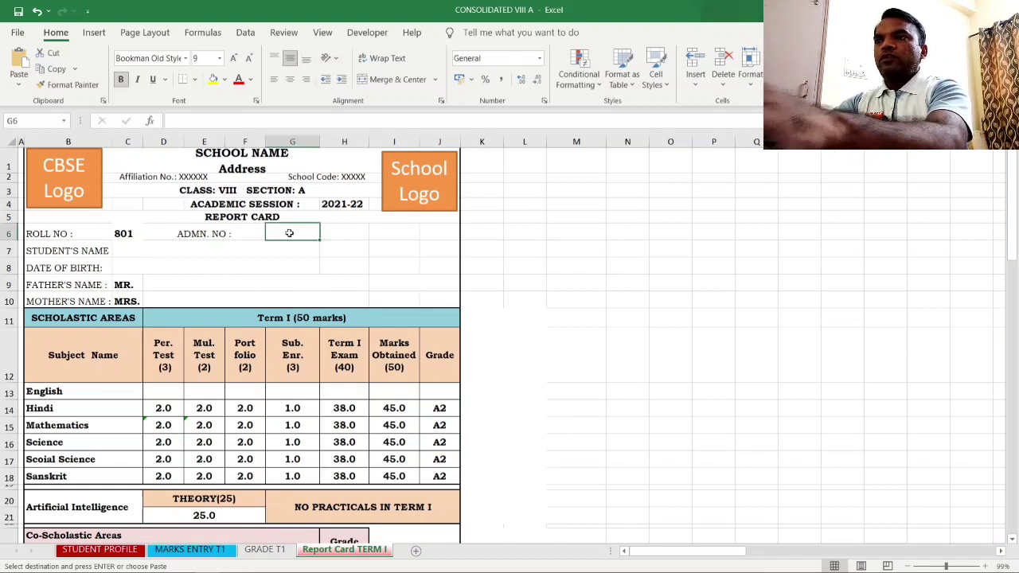
text(=)
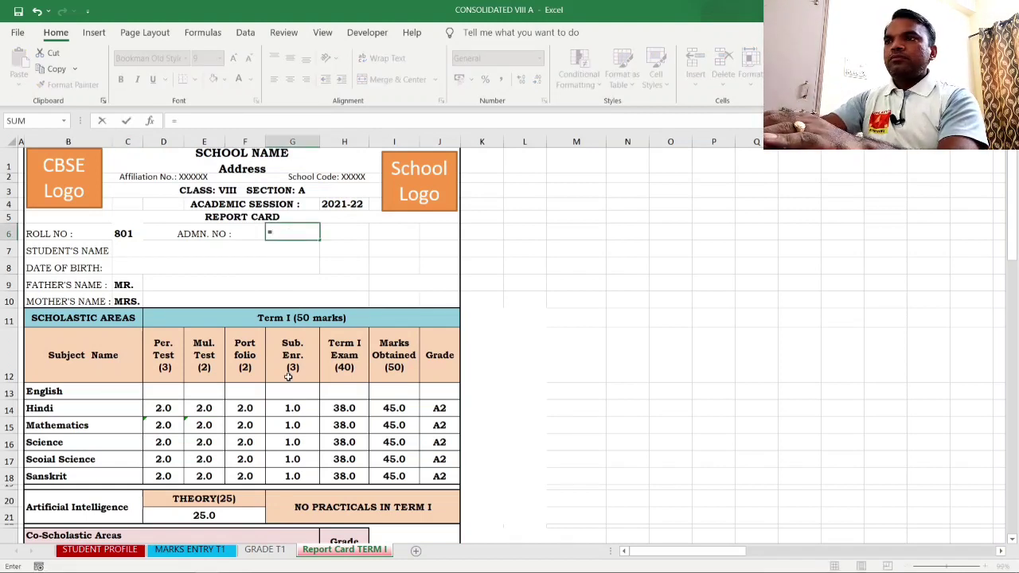
text(vlookup)
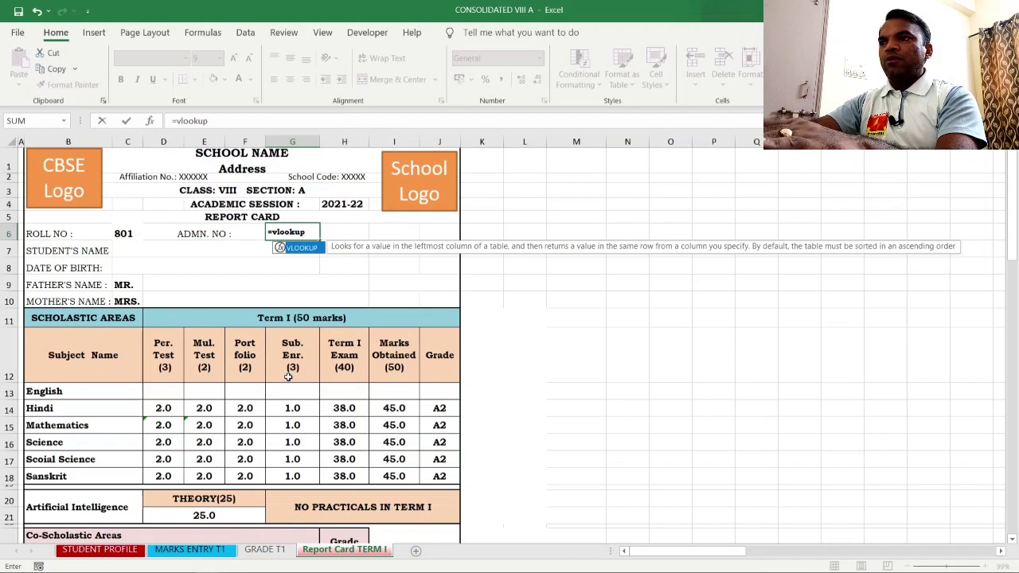
text(()
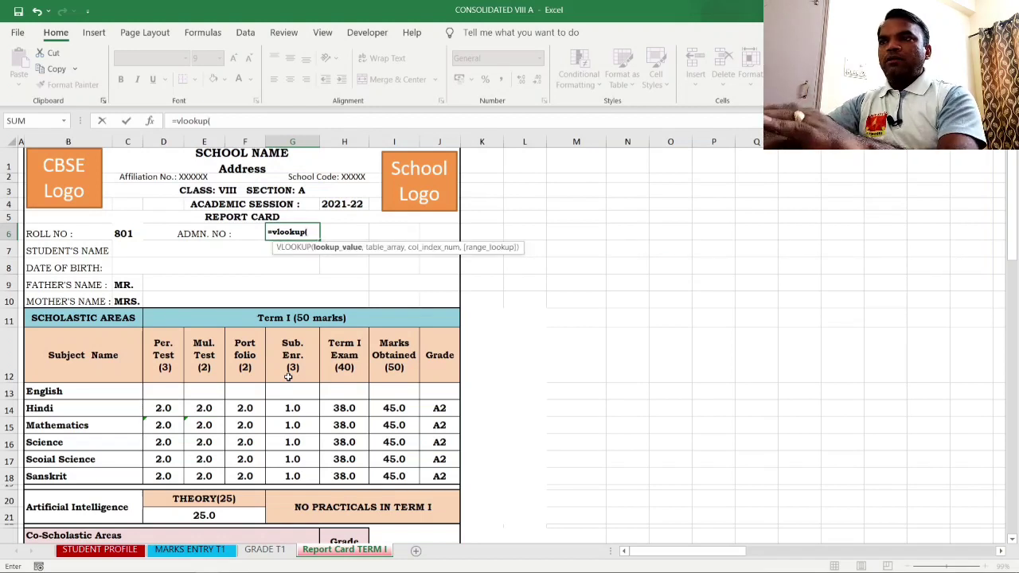
click(124, 234)
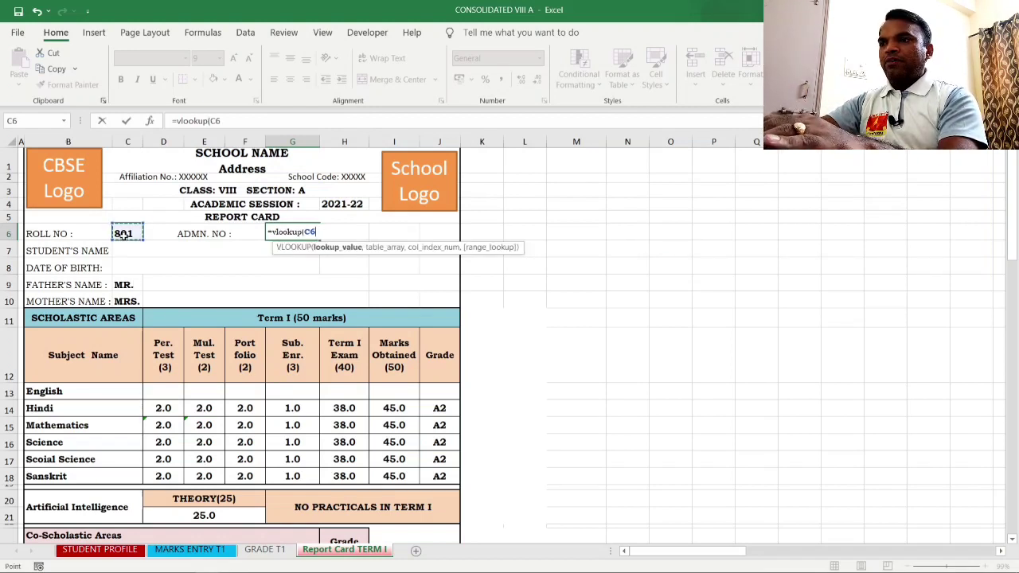
text(,)
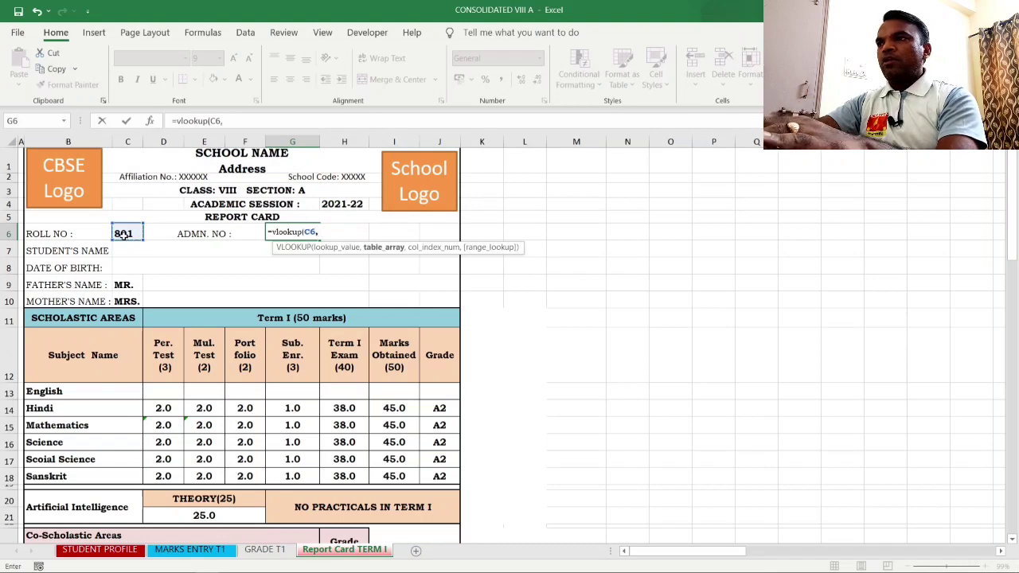
- Set the VLOOKUP's table array to the range A1:BE15 on the GRADE T1 sheet
click(264, 550)
click(32, 207)
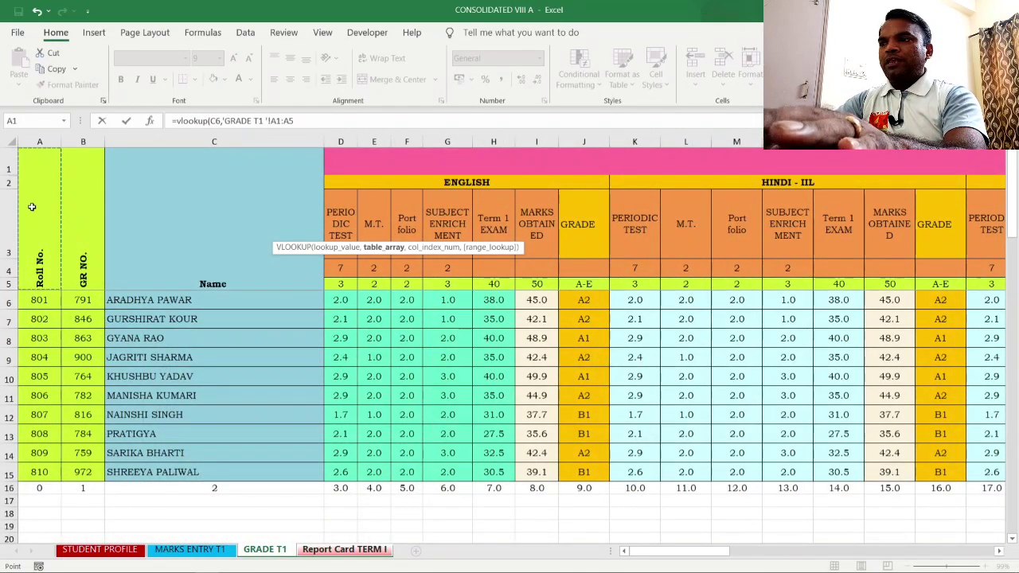
key(shift+Down)
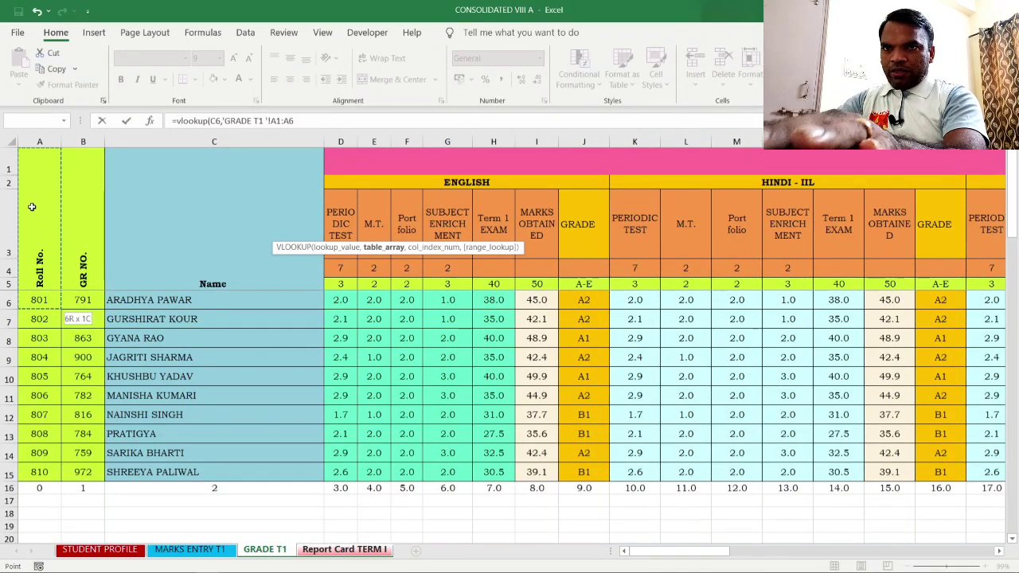
key(shift+Down)
key(shift+Down)
key(shift+Down)
key(shift+Down)
key(shift+Down)
key(shift+Down)
key(shift+Down)
key(shift+Down)
key(shift+Down)
key(shift+Right)
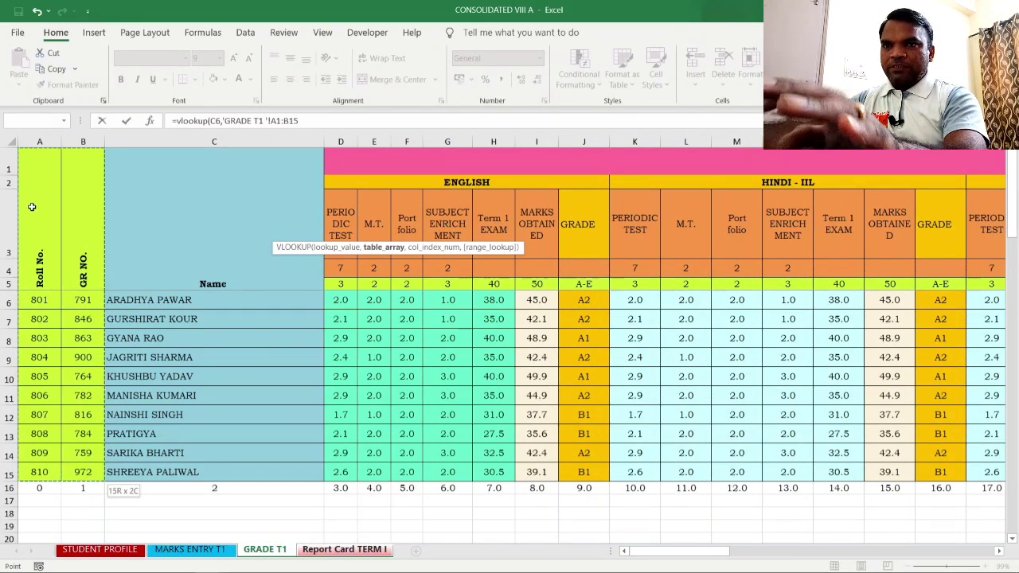
key(shift+Right)
key(shift+Right)
key(shift+Right)
key(shift+Right)
key(shift+Right)
key(shift+Right)
key(shift+Right)
key(shift+Right)
key(shift+Right)
key(shift+Right)
key(shift+Right)
key(shift+Right)
key(shift+Right)
key(shift+Right)
key(shift+Right)
key(shift+Right)
key(shift+Right)
key(shift+Right)
key(shift+Right)
key(shift+Right)
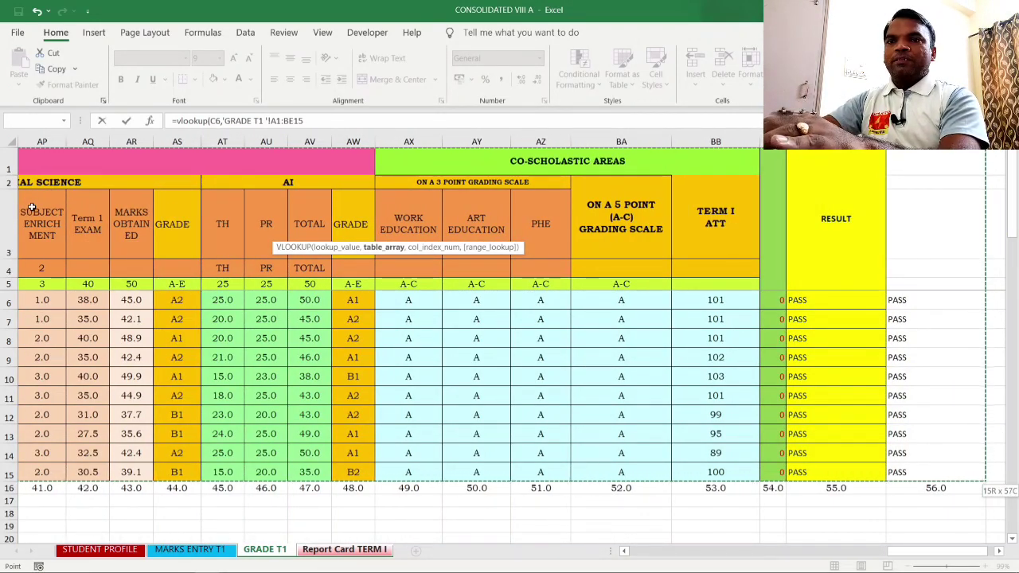
text(,)
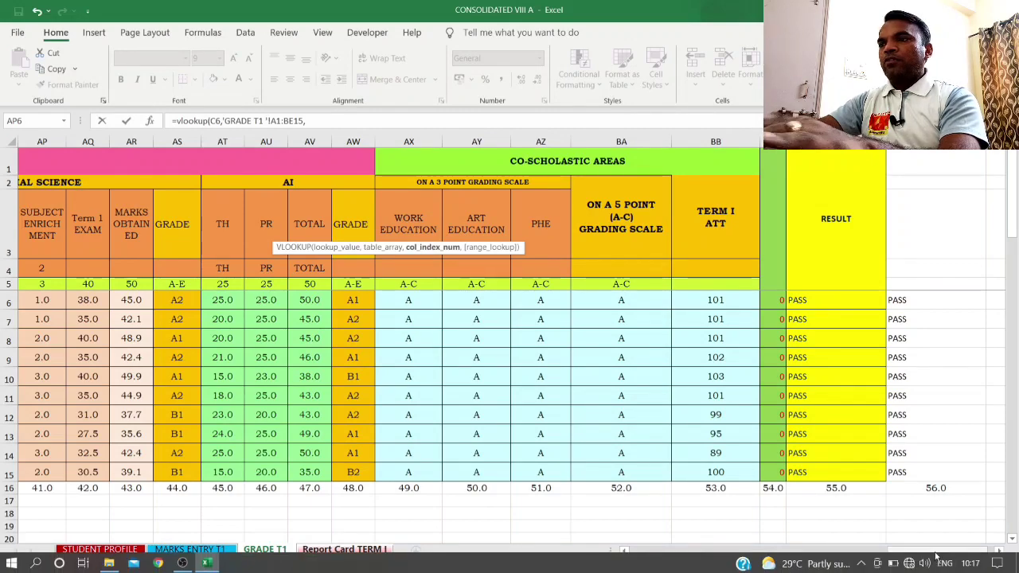
- Finish the ADMN. NO VLOOKUP with column index 1 and commit the formula
drag(937, 551, 667, 571)
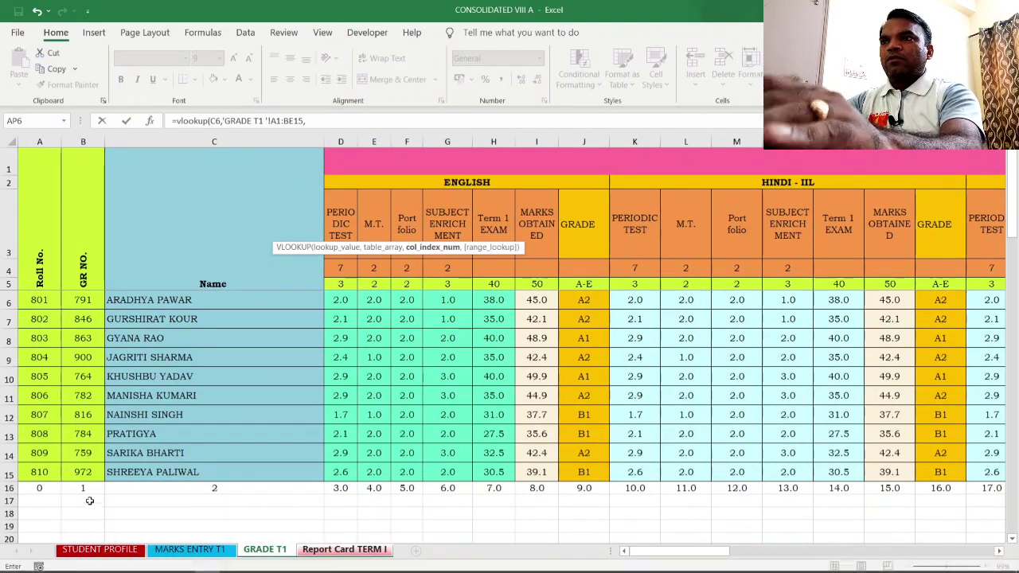
text())
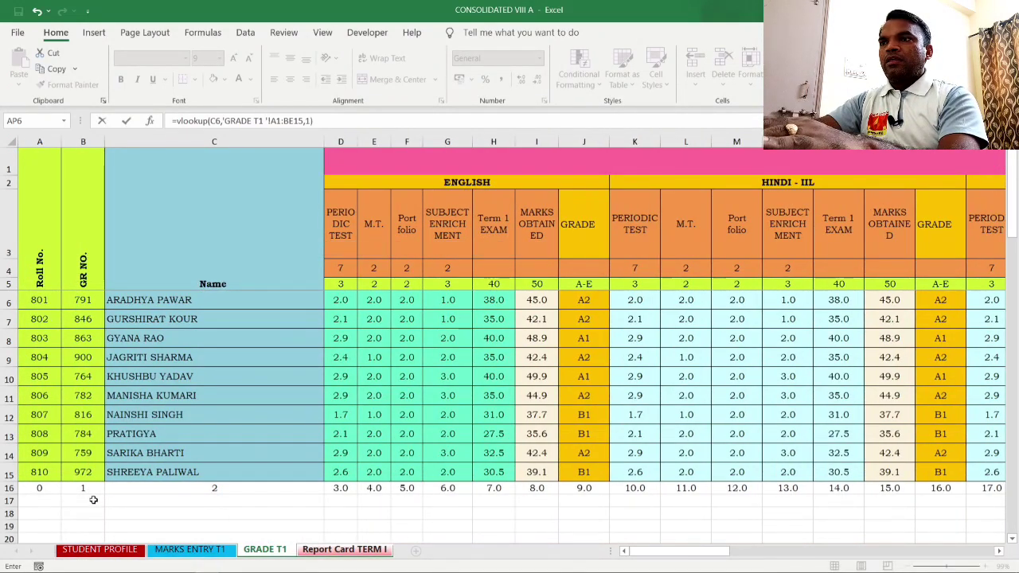
key(Return)
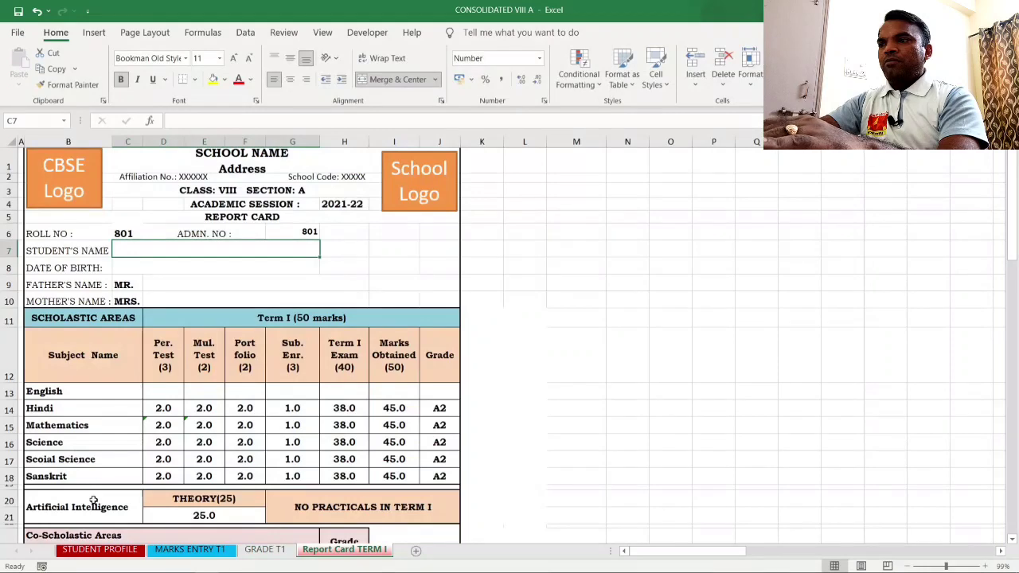
- Check the column numbering on the GRADE T1 sheet and change the ADMN. NO VLOOKUP's column index in G6 to 2
click(311, 231)
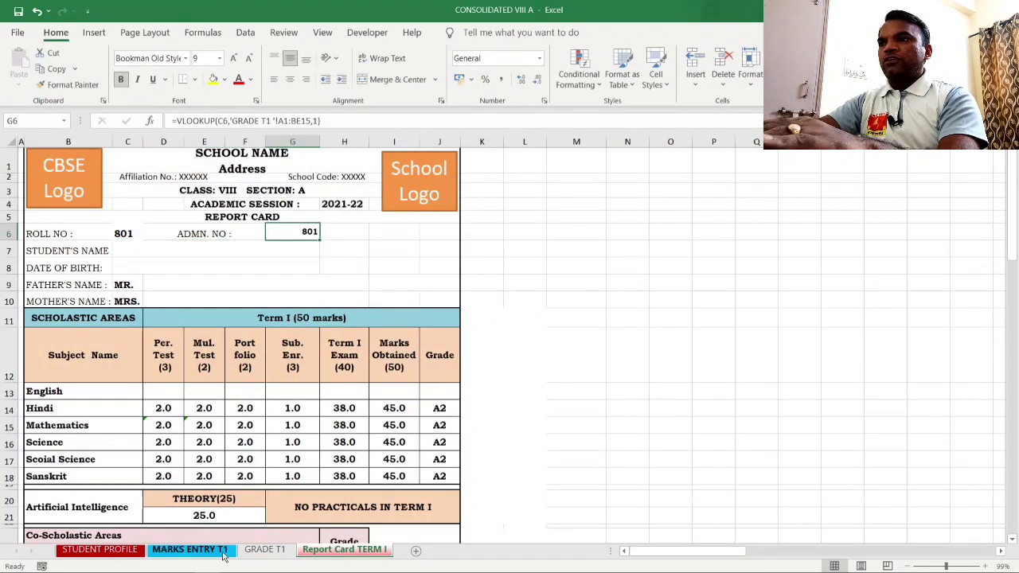
click(259, 549)
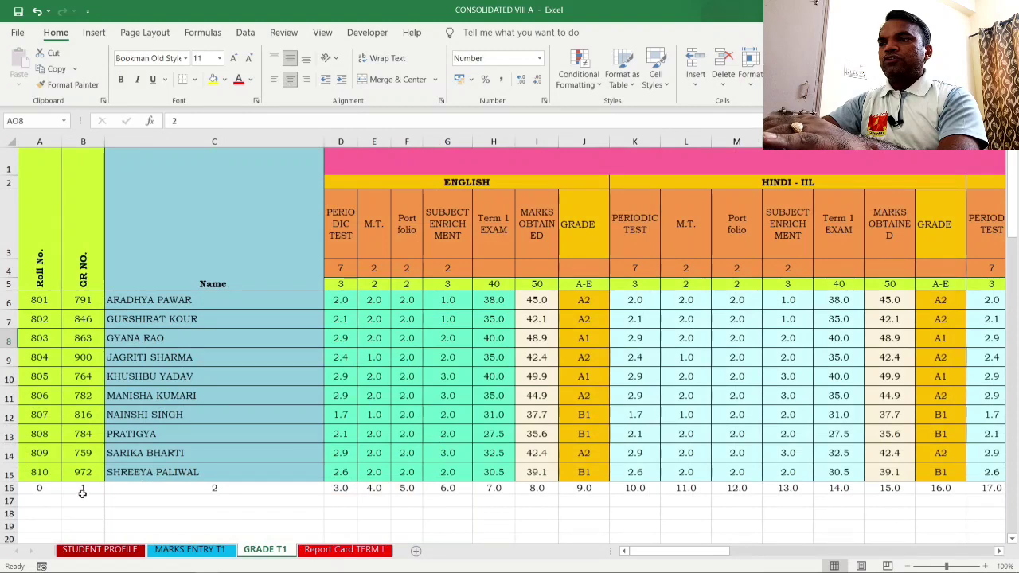
click(42, 488)
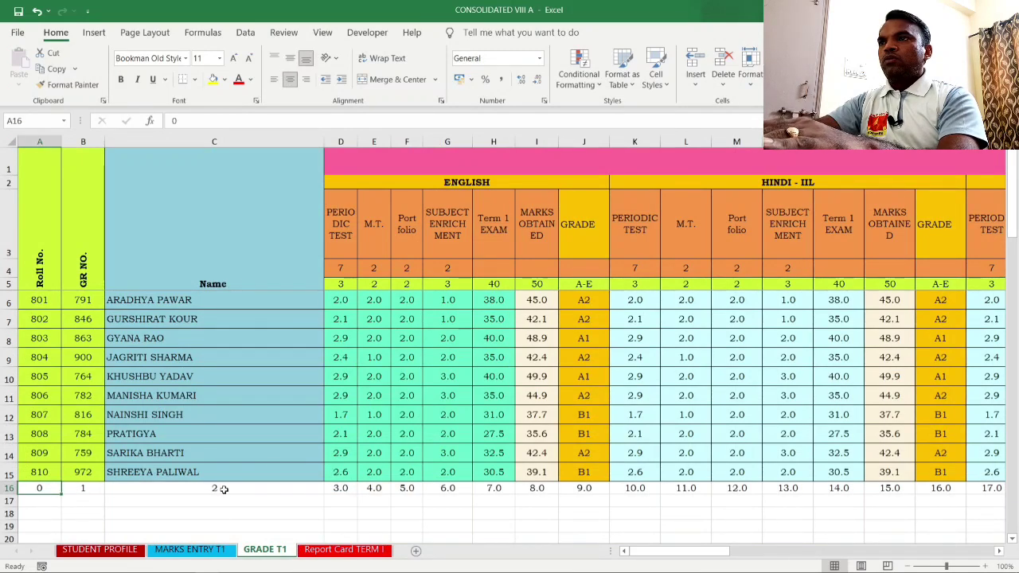
click(372, 553)
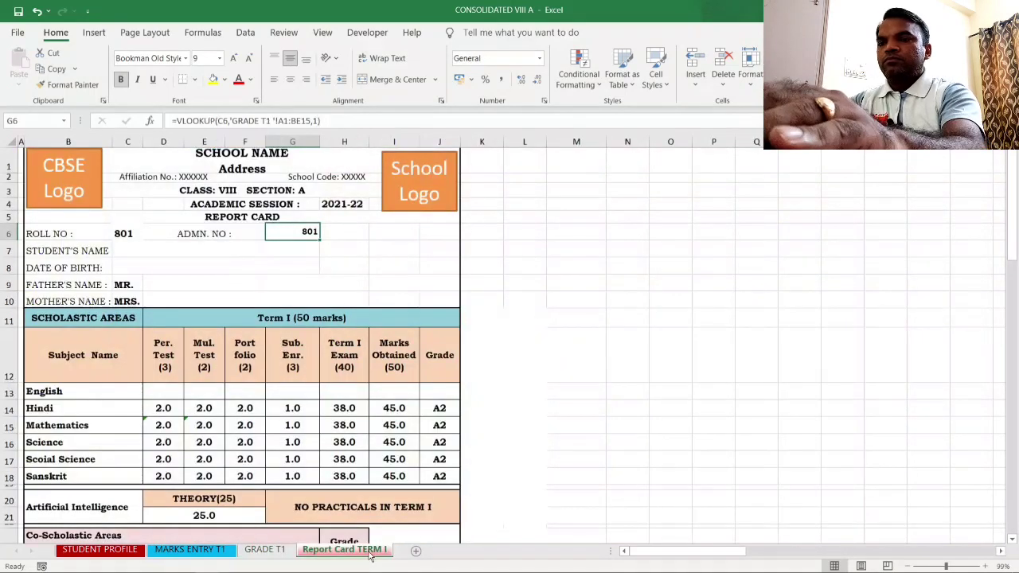
click(317, 121)
key(Return)
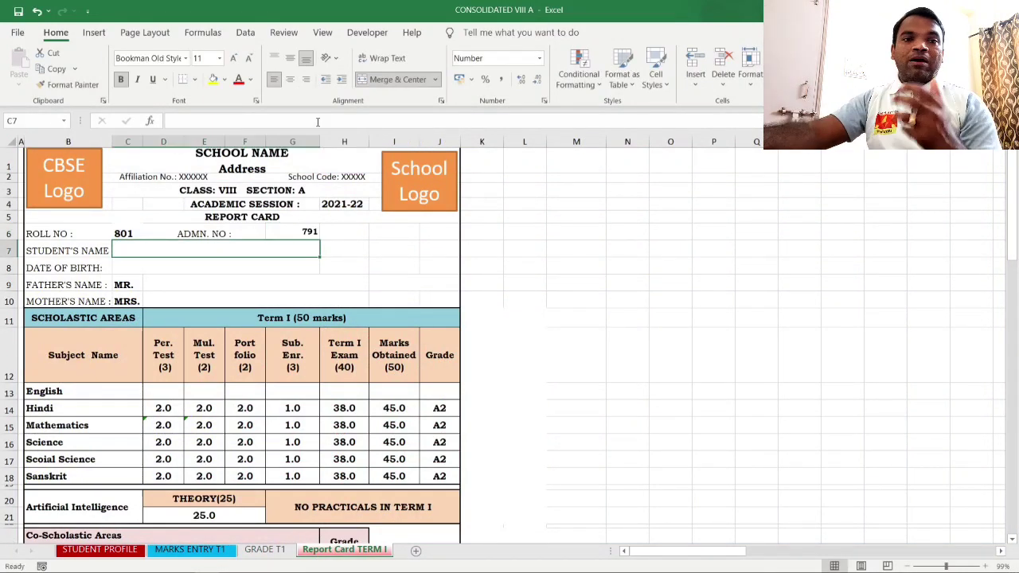
click(303, 233)
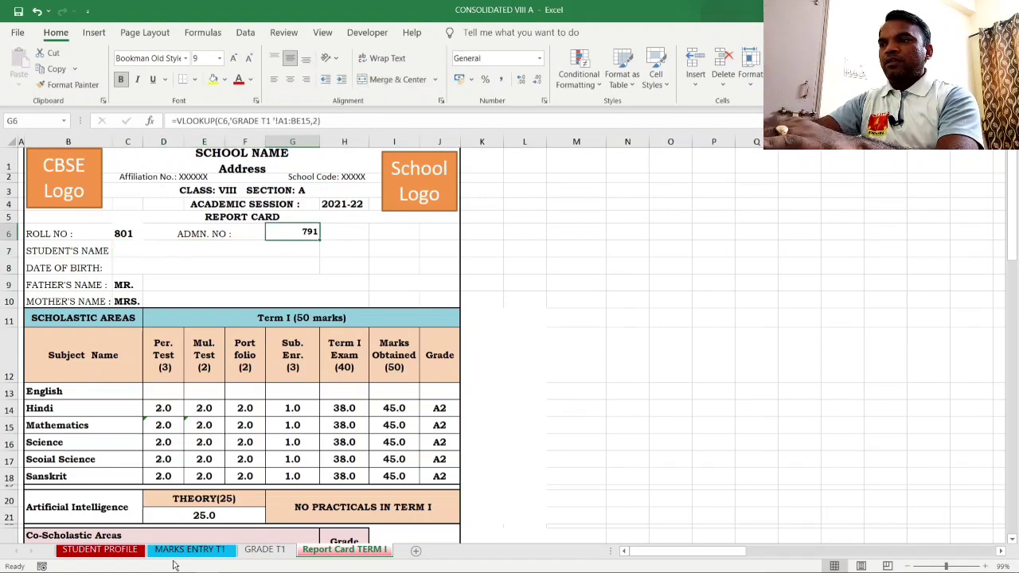
- On the GRADE T1 sheet, renumber the column index row 16 consecutively from 1 in A16 to 57 in BE16
click(196, 551)
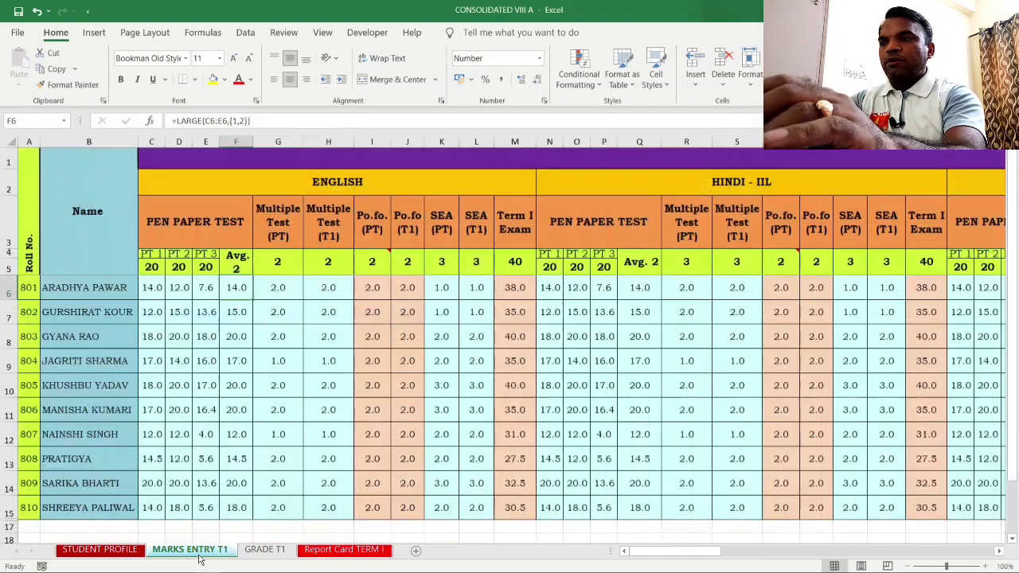
click(263, 552)
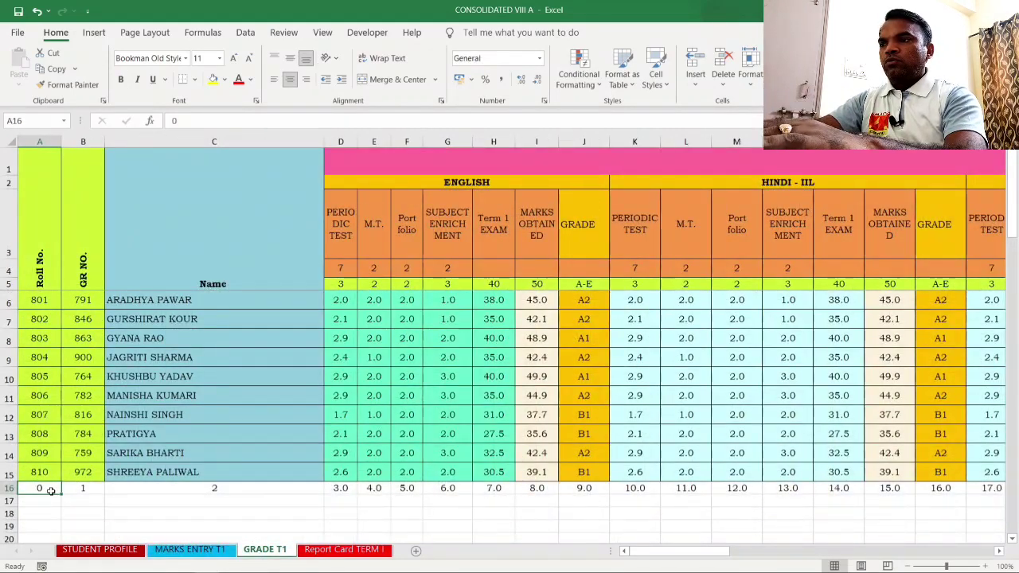
text(1)
key(Tab)
key(Down)
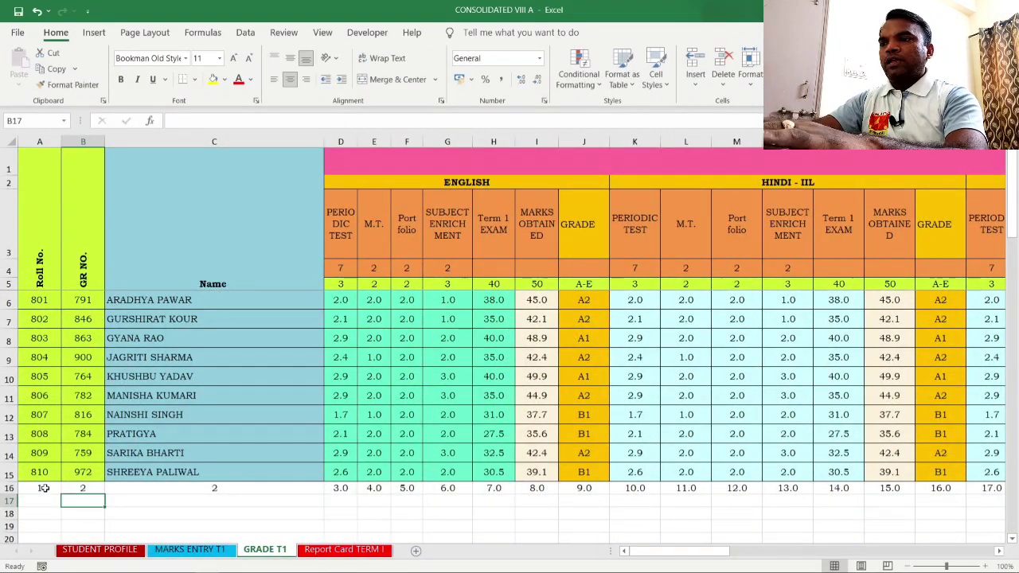
drag(44, 489, 1004, 488)
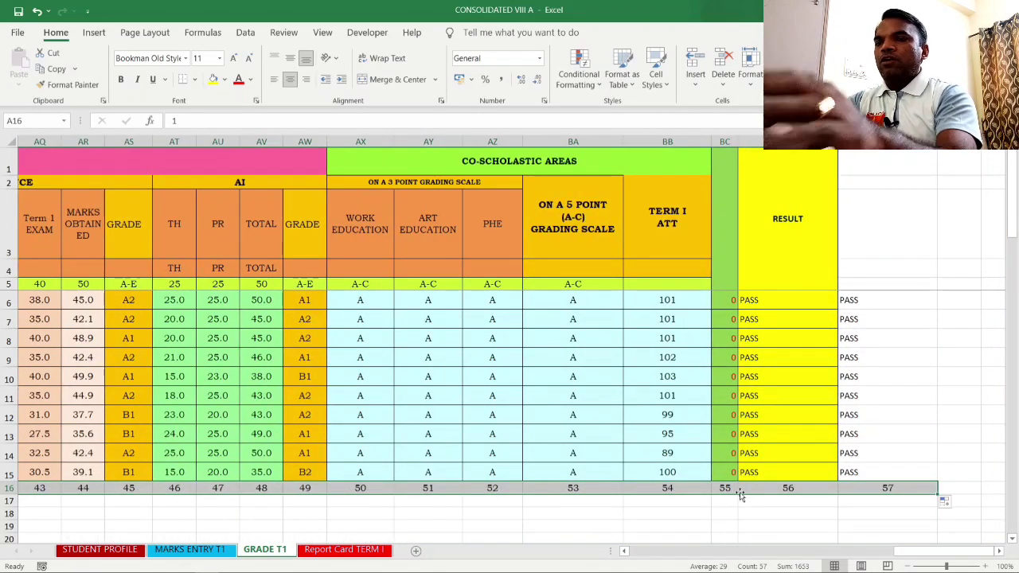
- On the Report Card TERM I sheet, start a VLOOKUP for STUDENT'S NAME in C7 with roll number cell C6 as lookup value
click(348, 551)
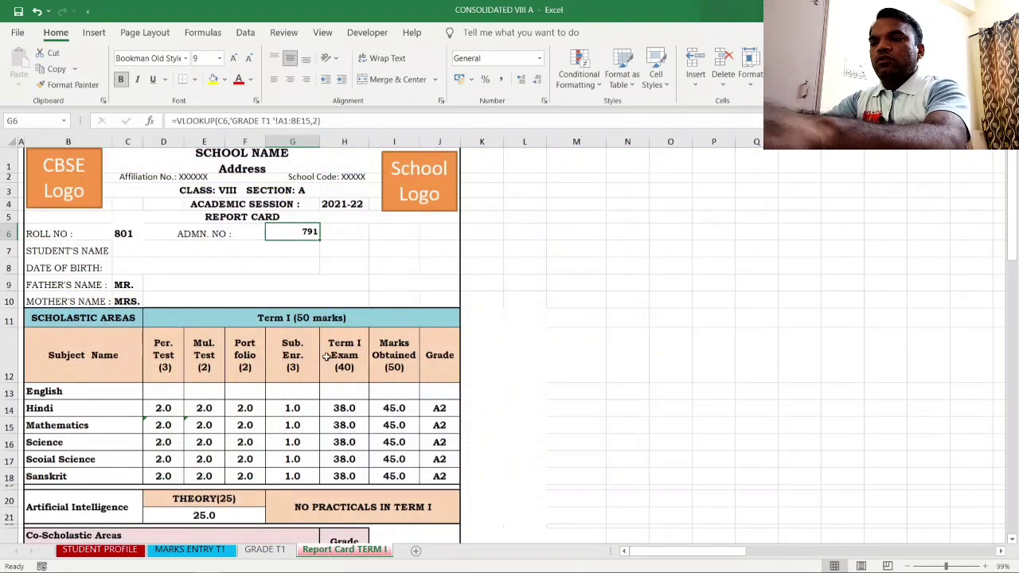
text(=)
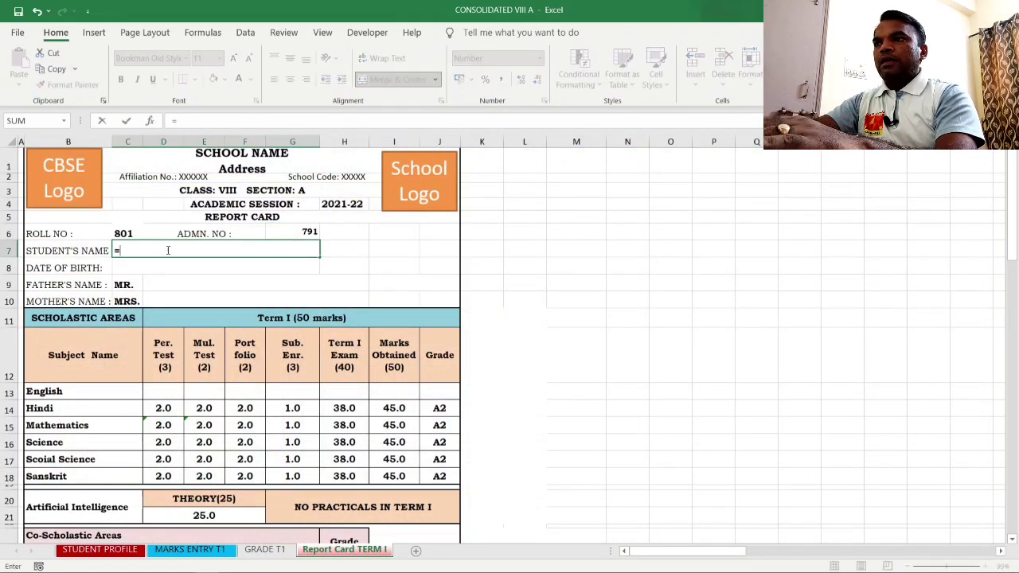
text(vlookup()
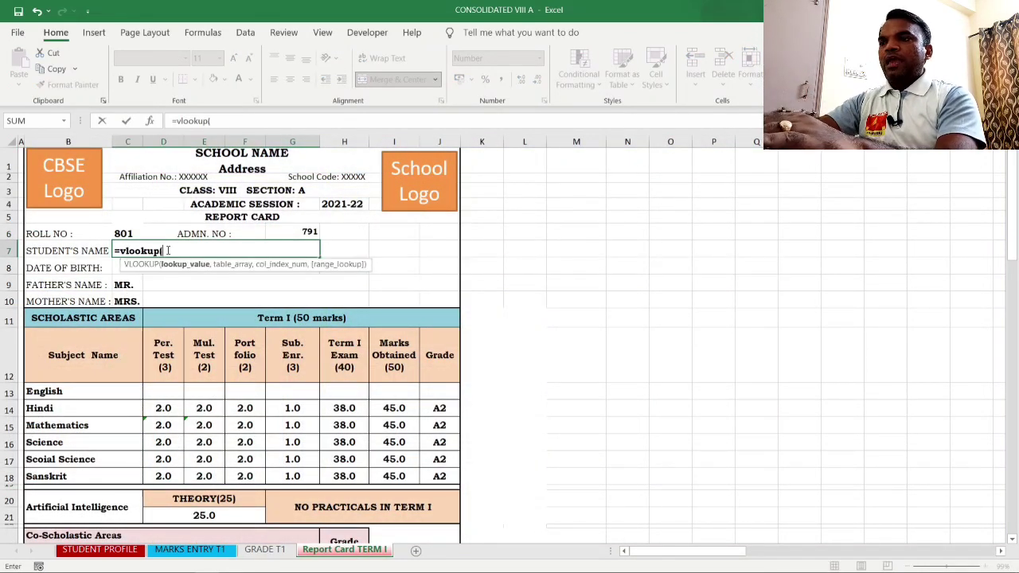
click(130, 234)
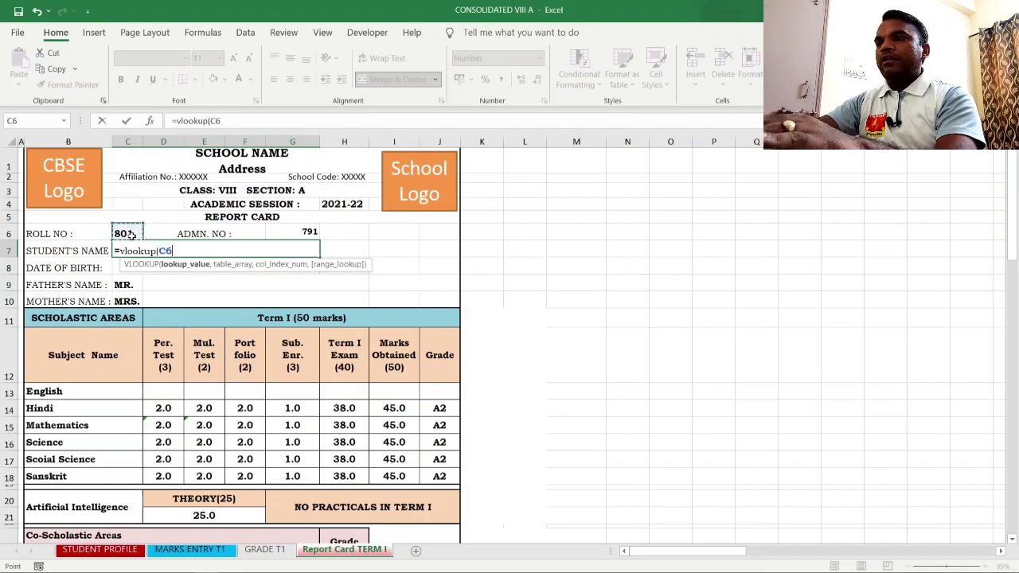
text(,)
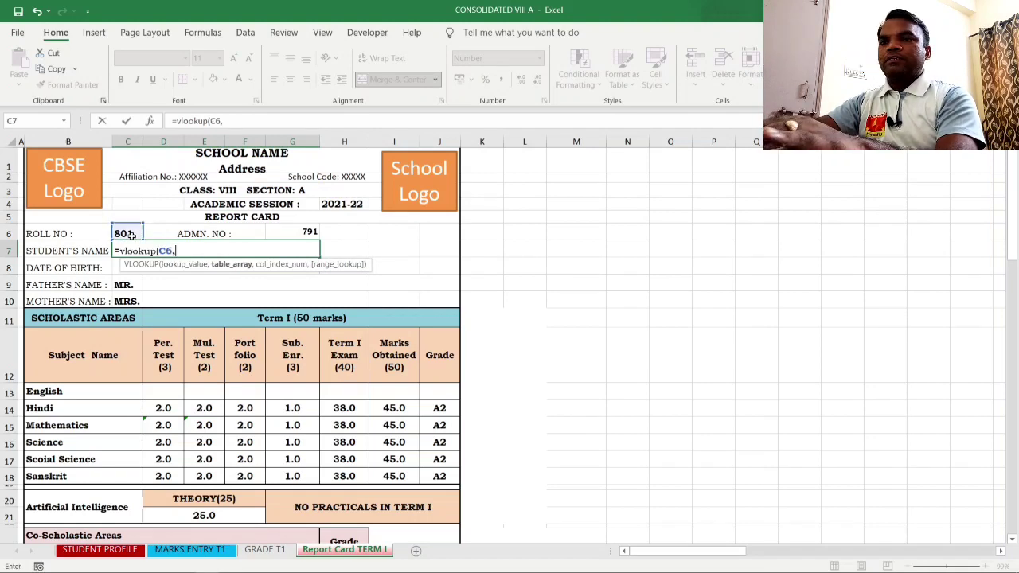
- Select A1:BF85 on the GRADE T1 sheet as the STUDENT'S NAME VLOOKUP's table array
click(277, 557)
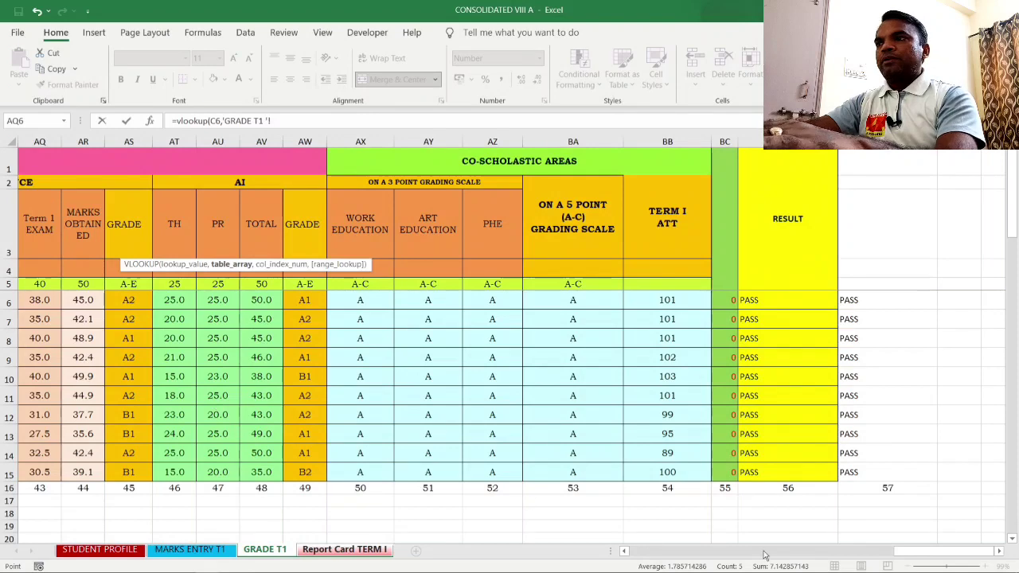
drag(927, 555, 661, 555)
click(34, 189)
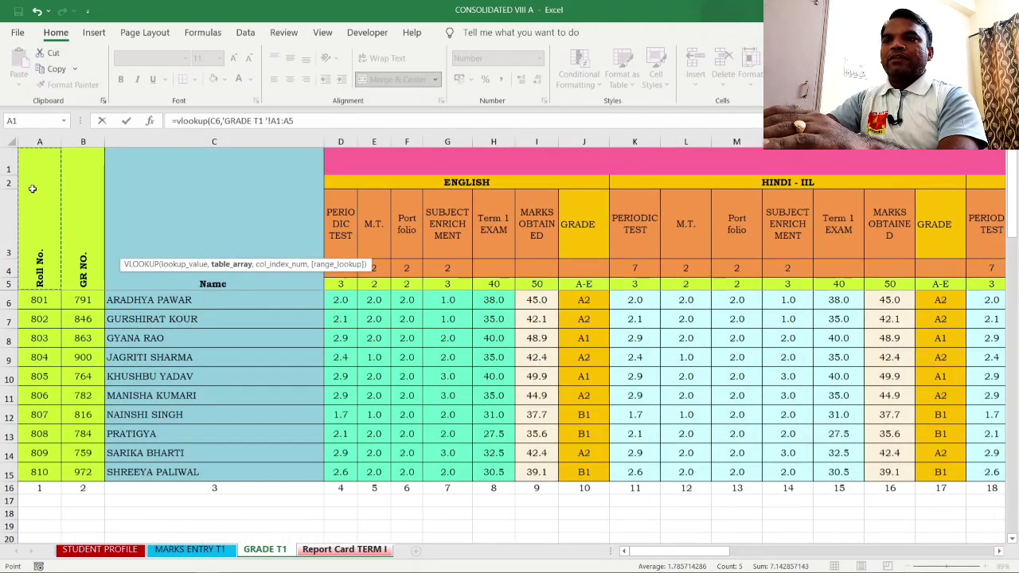
key(ctrl+shift+End)
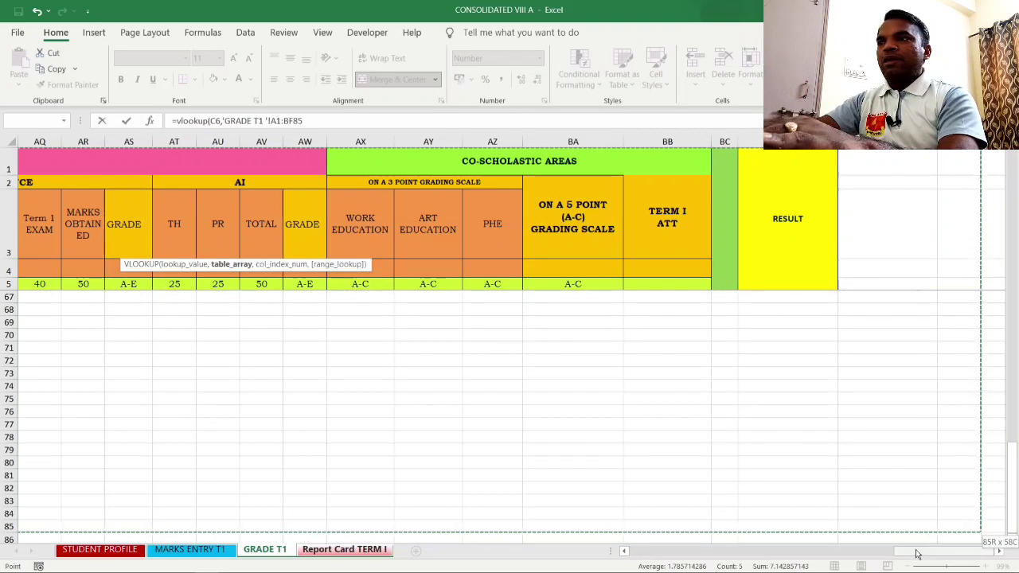
drag(916, 551, 645, 566)
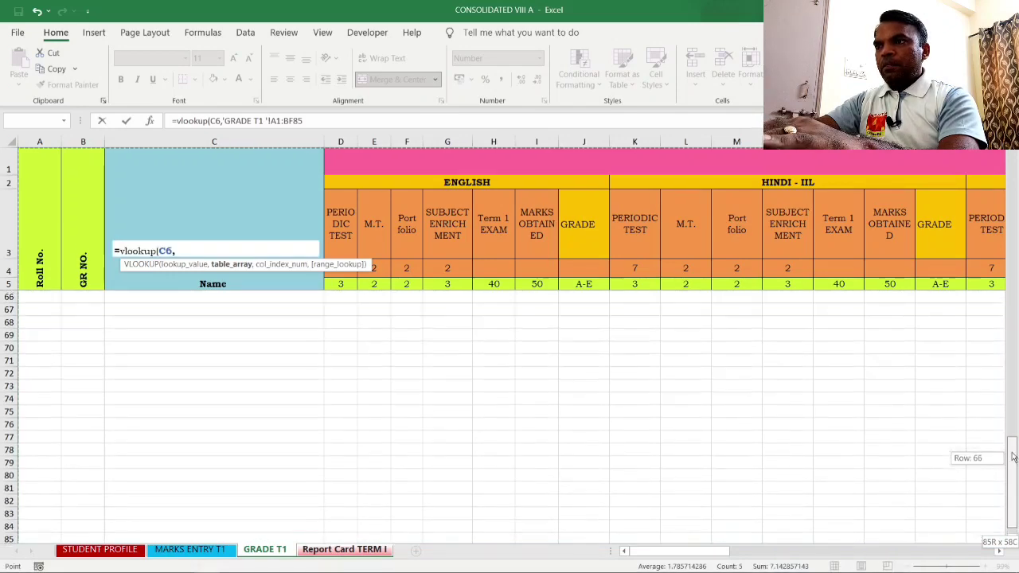
drag(1012, 450, 950, 175)
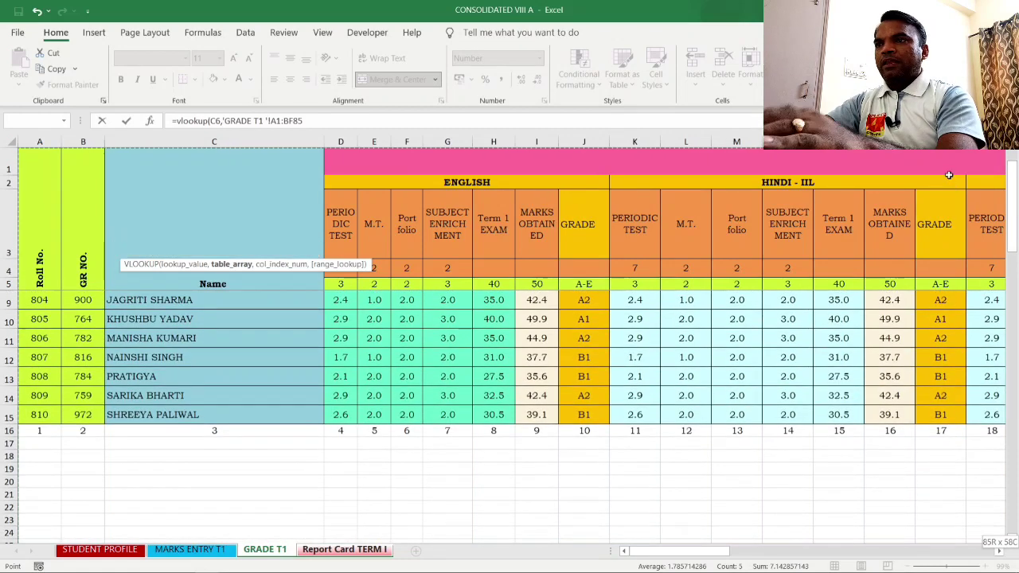
- Try to finish the STUDENT'S NAME VLOOKUP from the Report Card TERM I sheet with column index 3
click(316, 554)
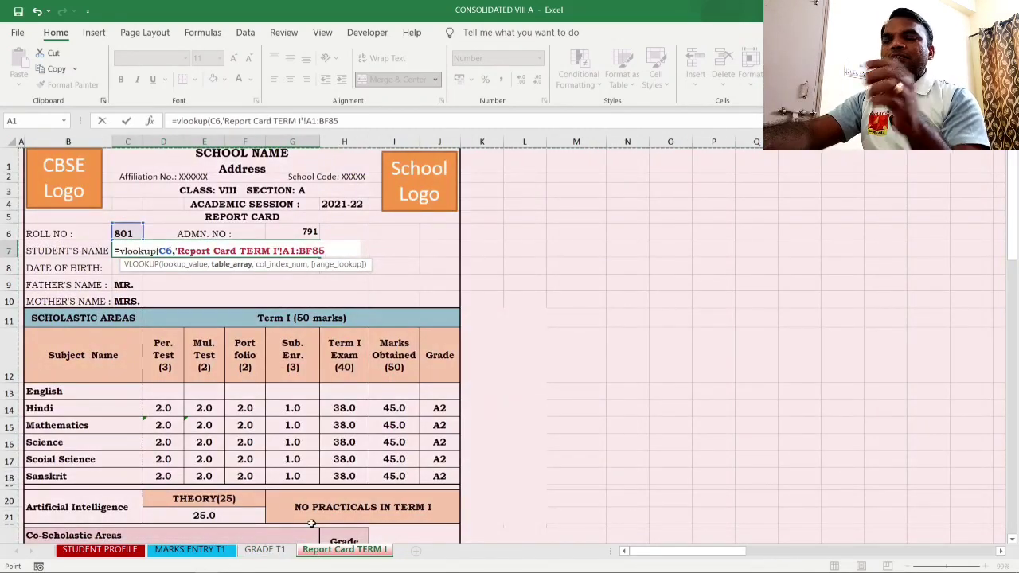
text(,3))
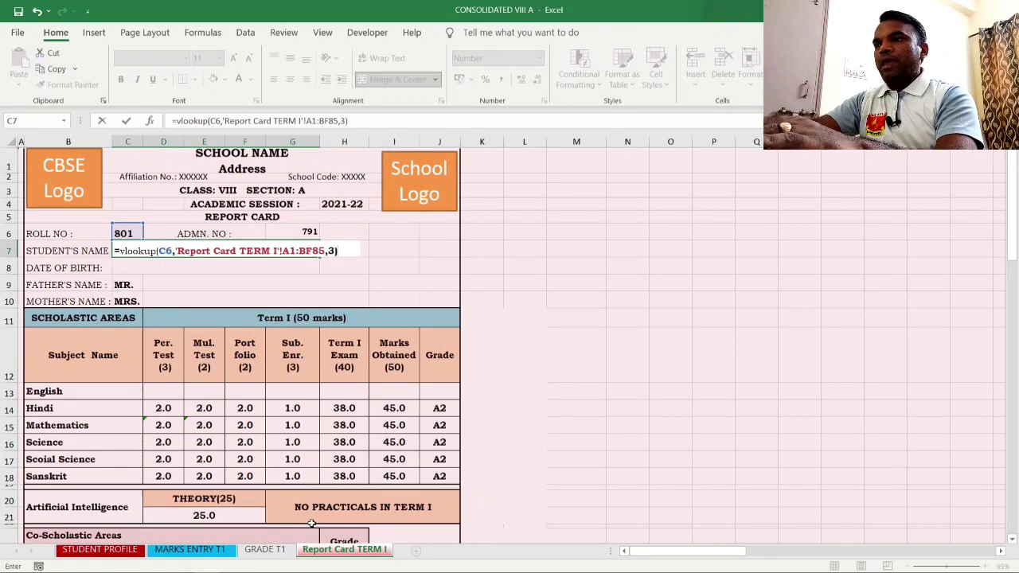
key(Return)
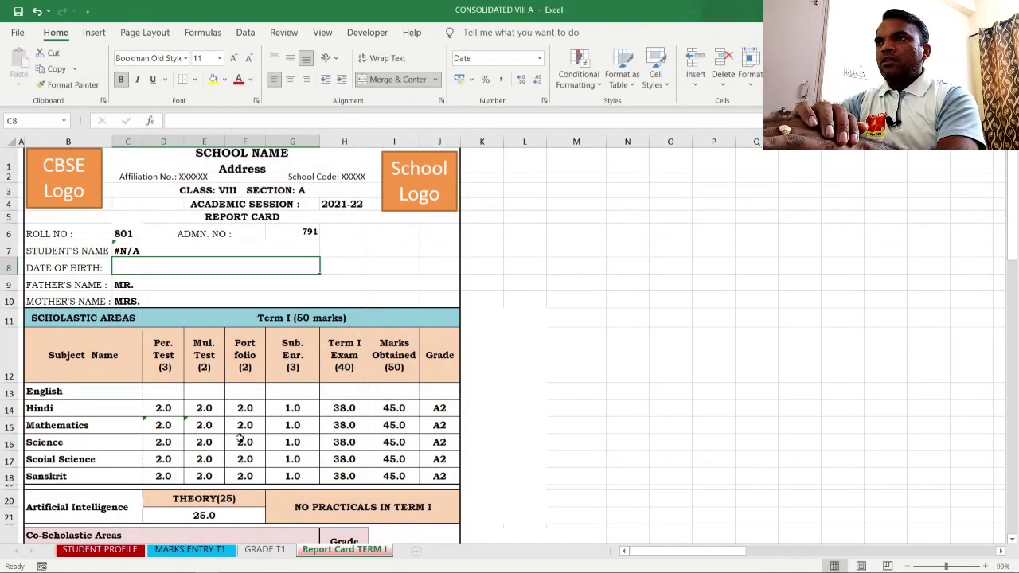
- Try making the lookup value in C7's formula absolute as $C$6, and compare the formula with the ADMN. NO one in G6
click(133, 250)
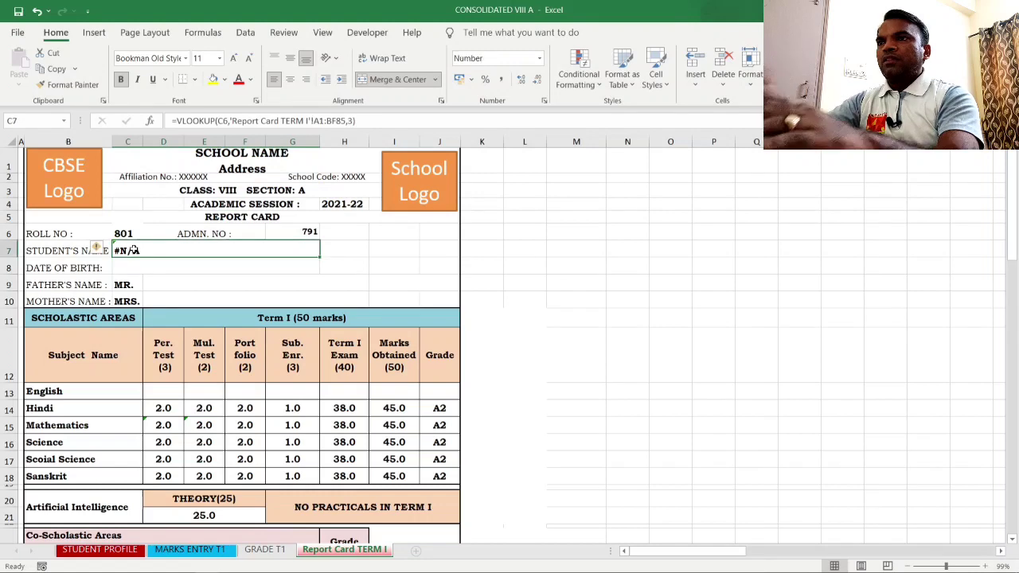
click(223, 120)
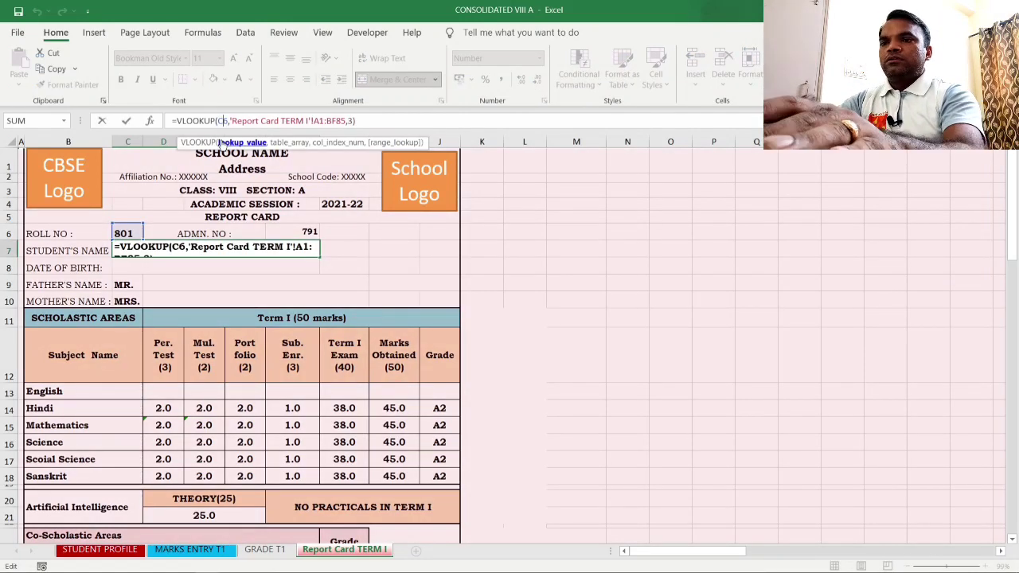
text($C)
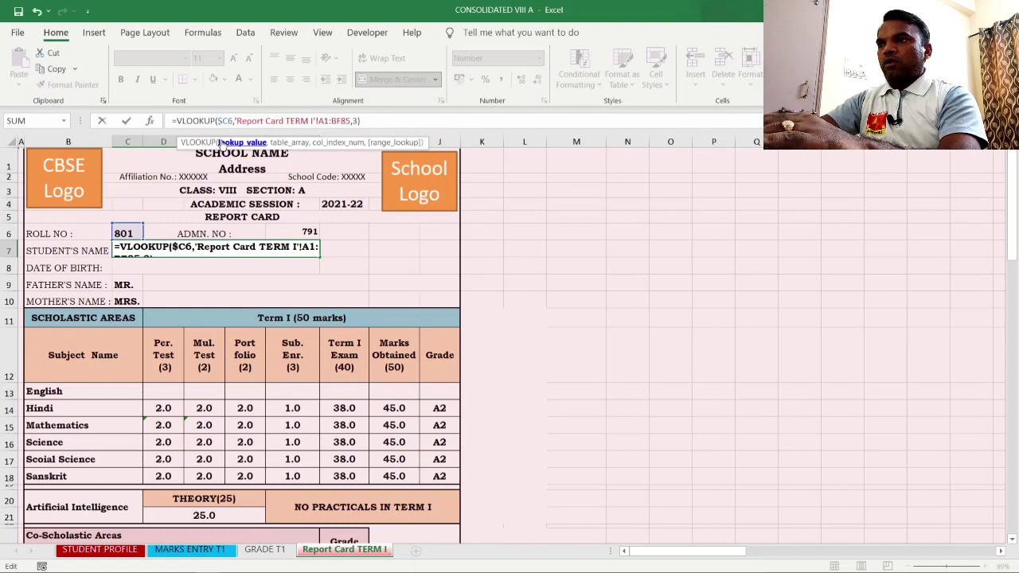
text($)
key(Return)
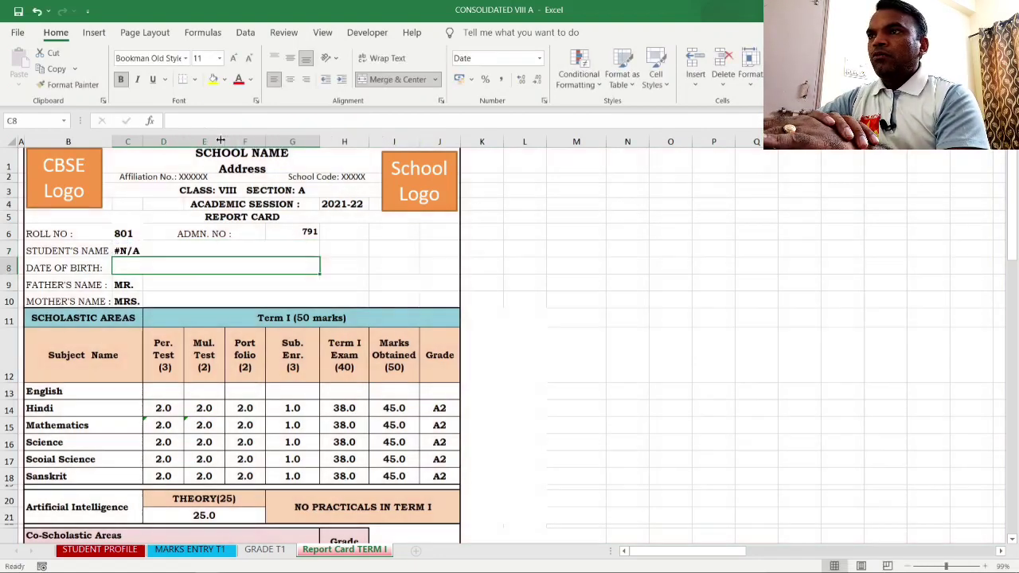
click(130, 248)
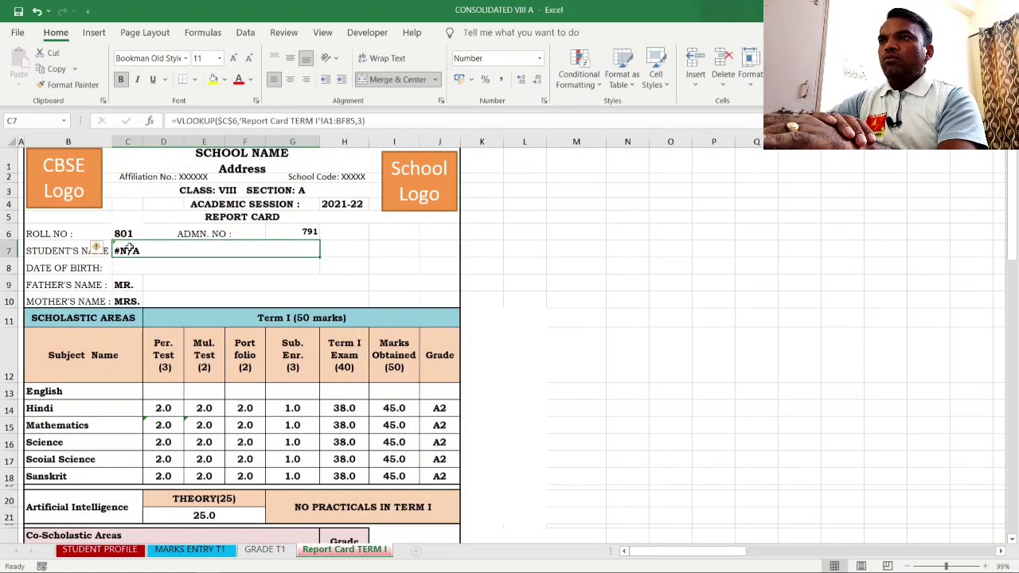
click(303, 233)
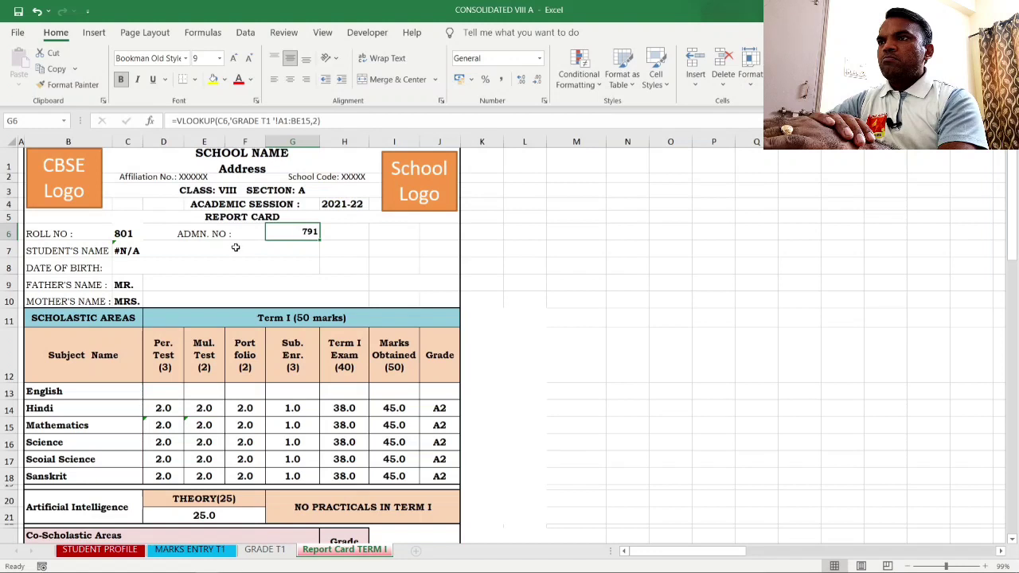
- Restart the STUDENT'S NAME VLOOKUP in C7 with roll number cell C6 as the lookup value
click(129, 250)
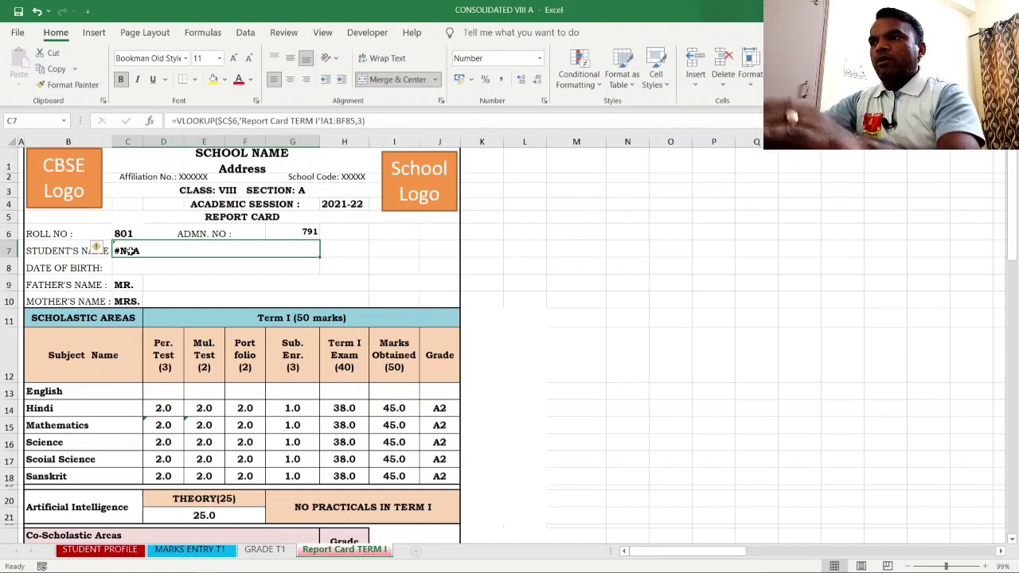
text(=vlooku)
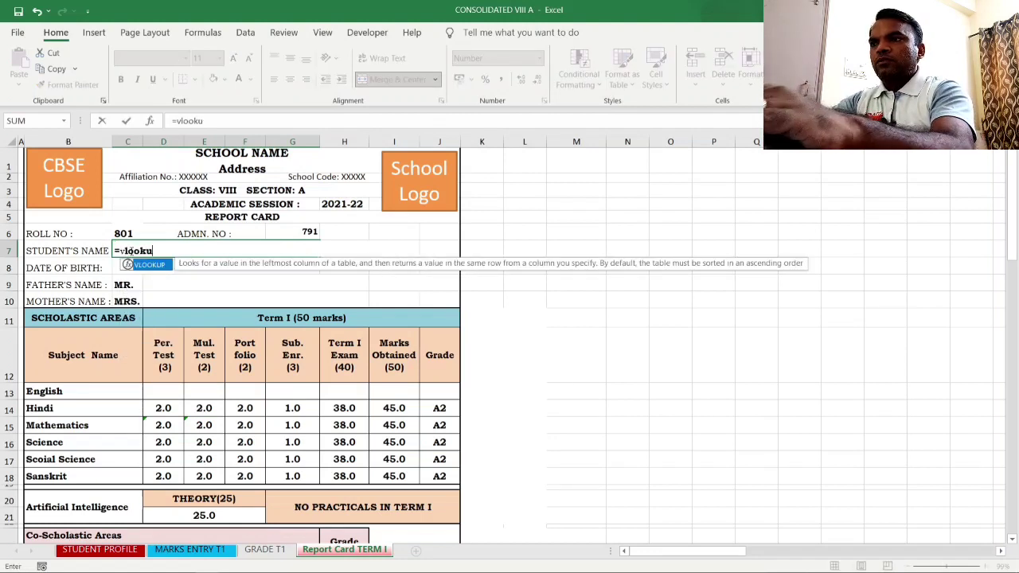
text(p()
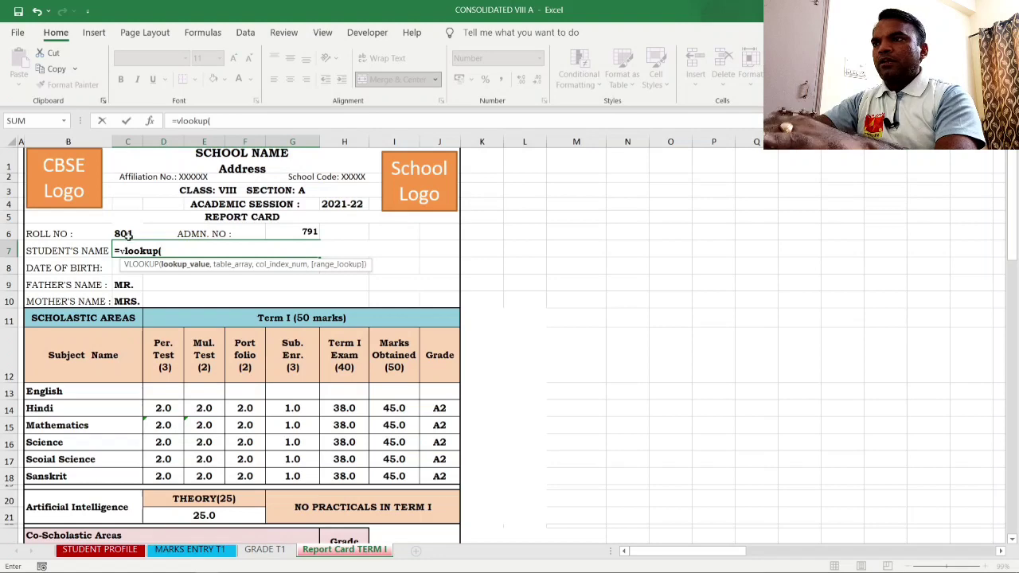
click(121, 233)
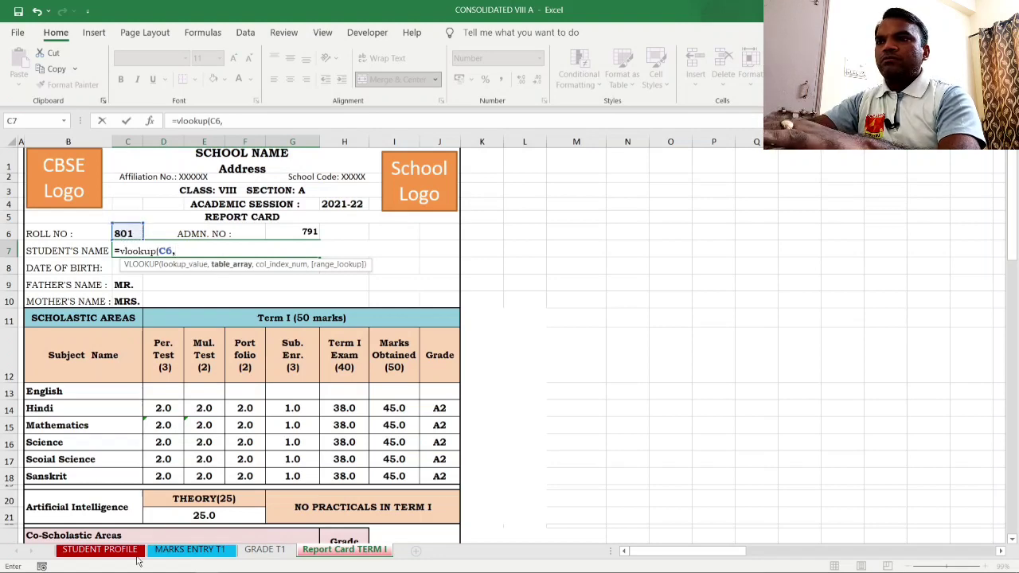
- Complete the STUDENT'S NAME VLOOKUP with A1:BE15 on the GRADE T1 sheet as table array and column index 3
click(269, 557)
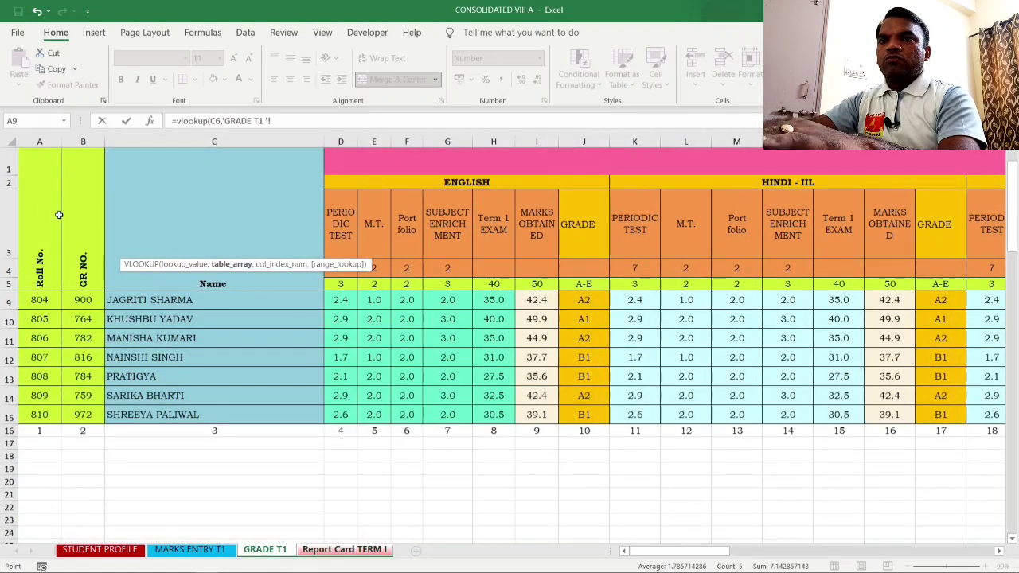
drag(59, 216, 683, 450)
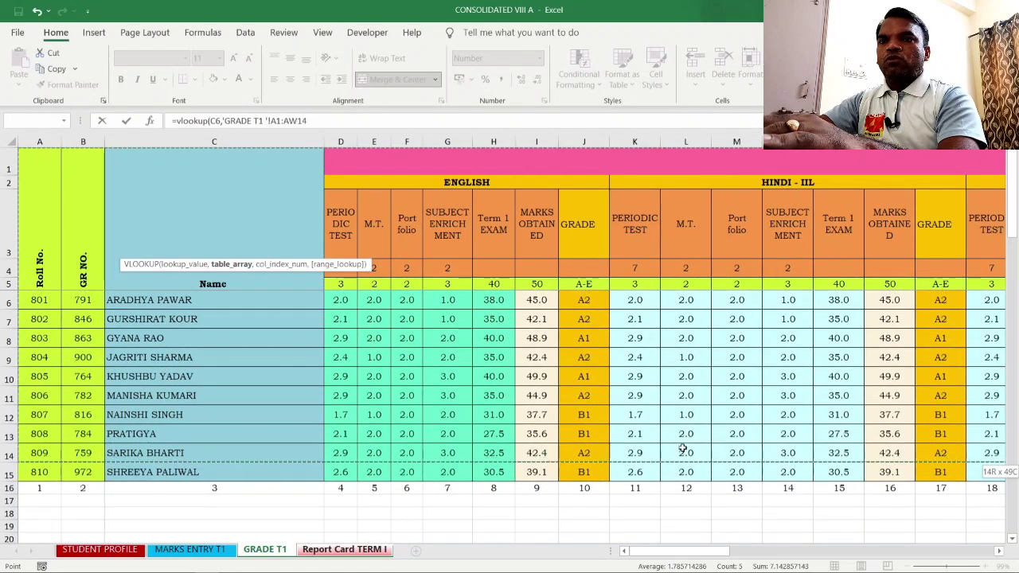
drag(808, 459, 809, 472)
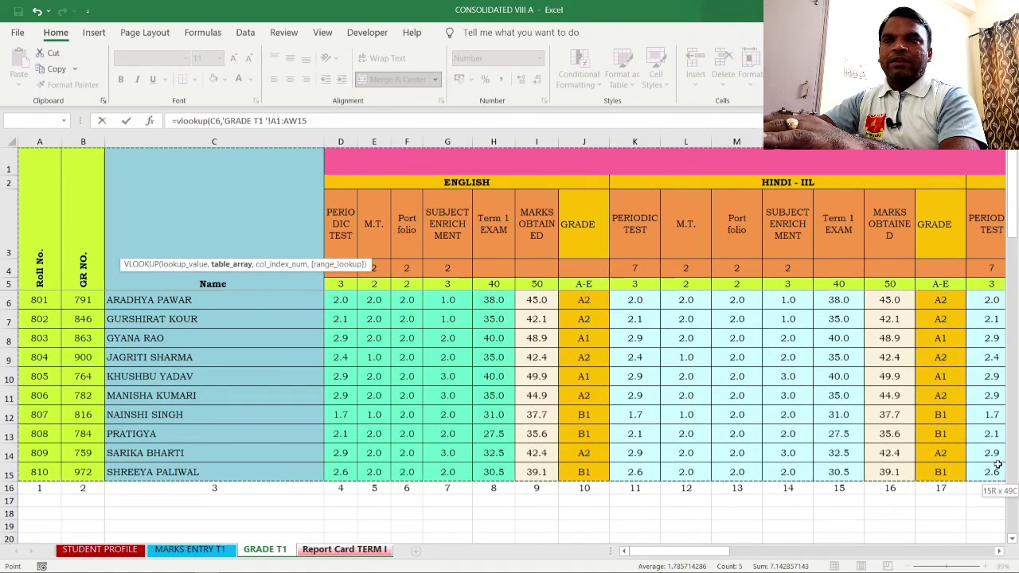
click(1001, 551)
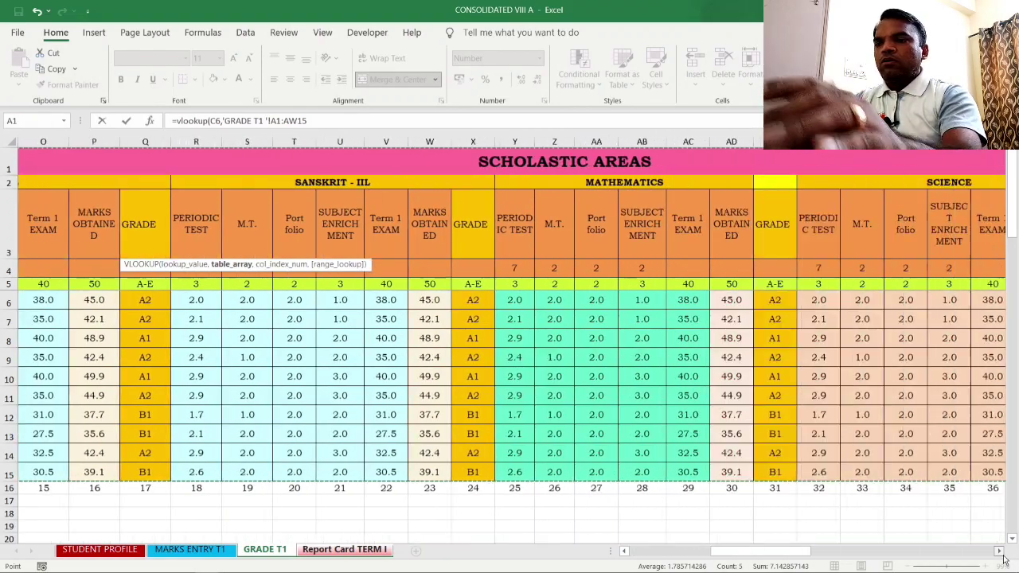
drag(1003, 557, 1005, 561)
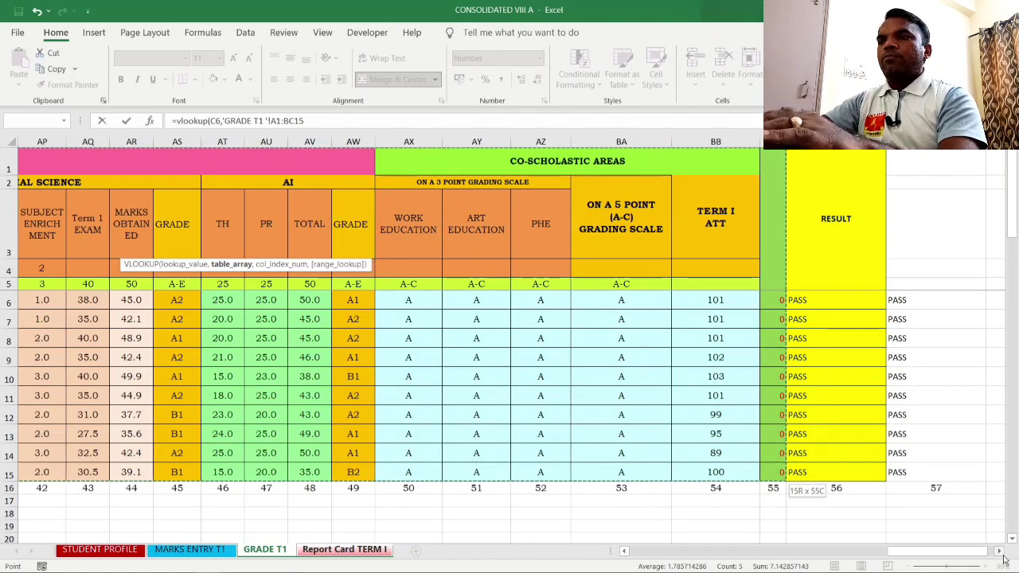
drag(1005, 561, 1008, 561)
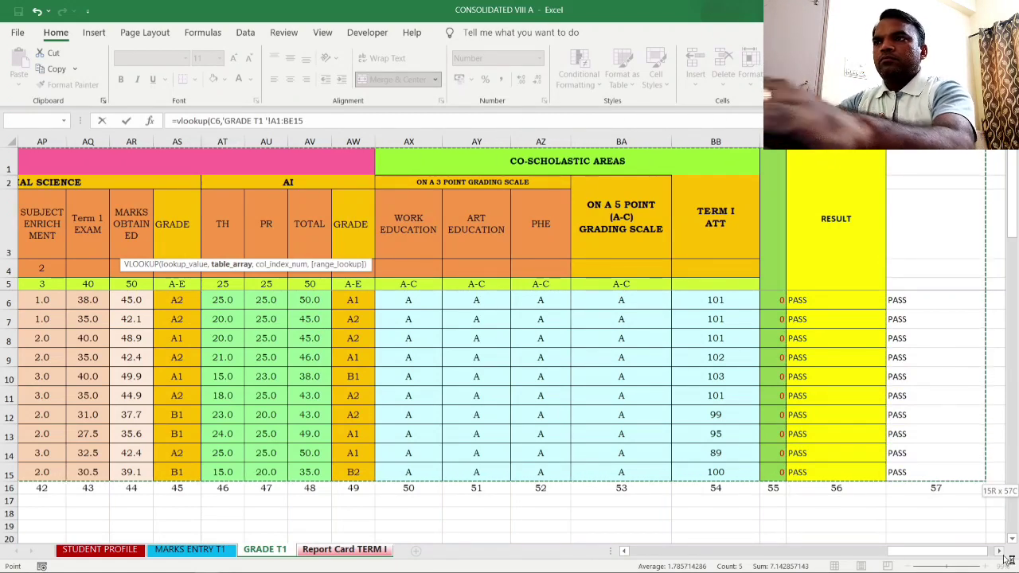
text(,3)
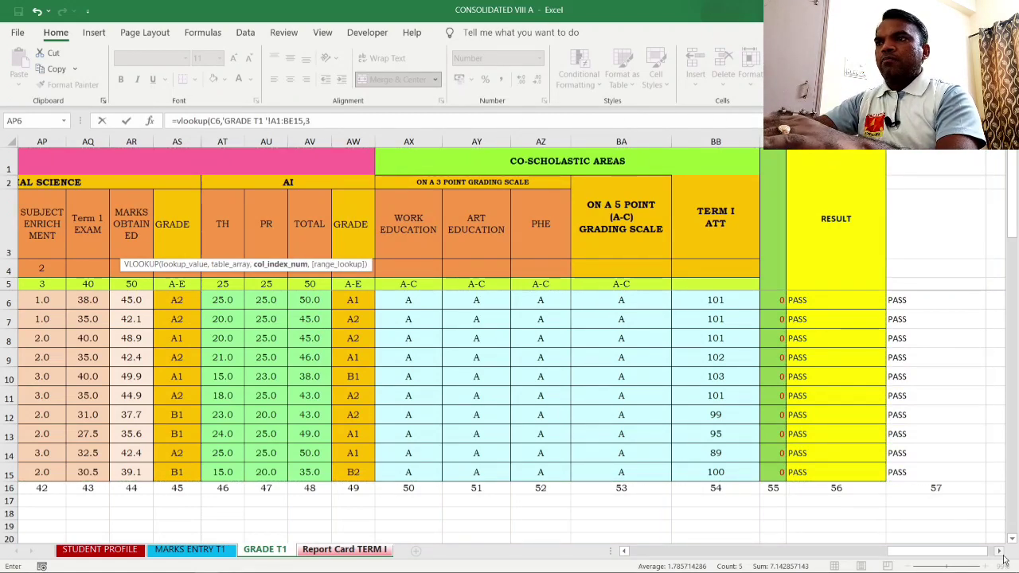
key(Return)
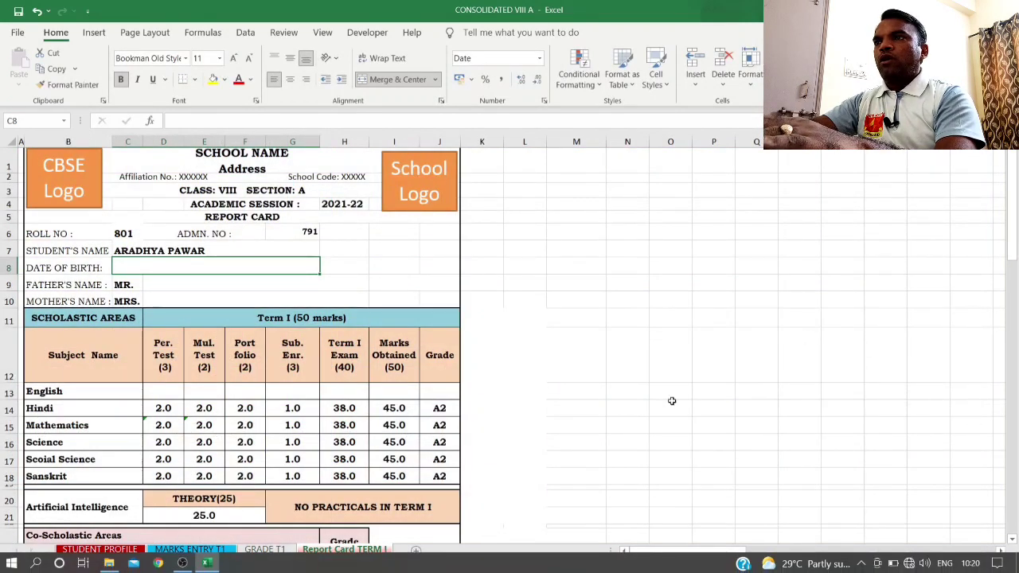
- Make the lookup value in C7's STUDENT'S NAME formula absolute as $C$6
click(160, 252)
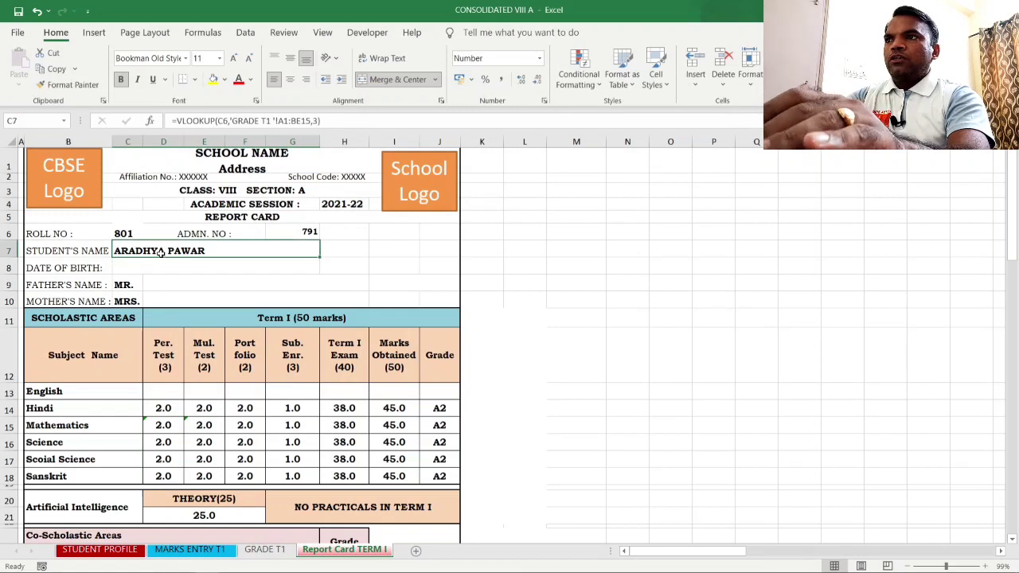
click(217, 120)
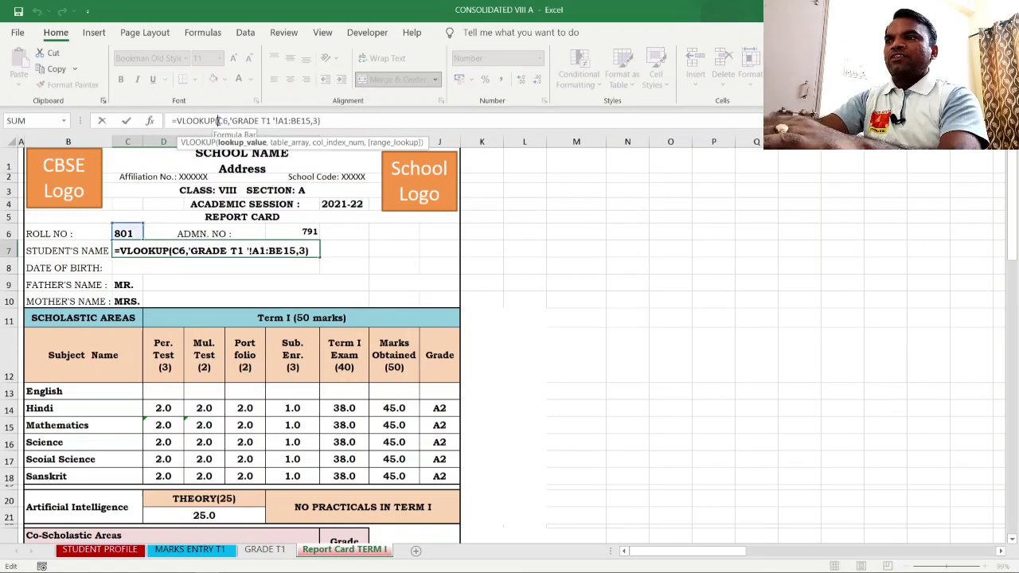
text($C$)
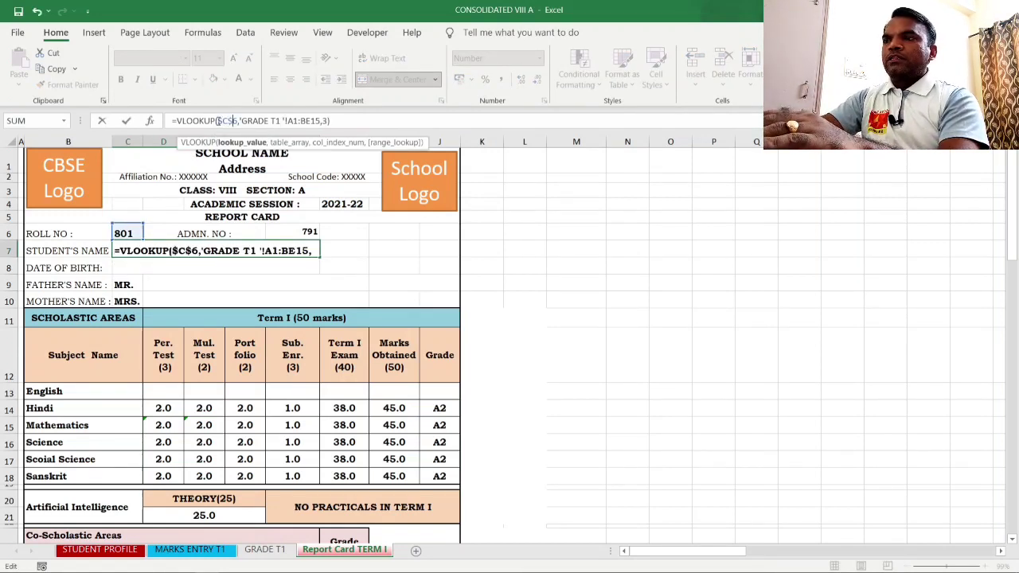
key(Return)
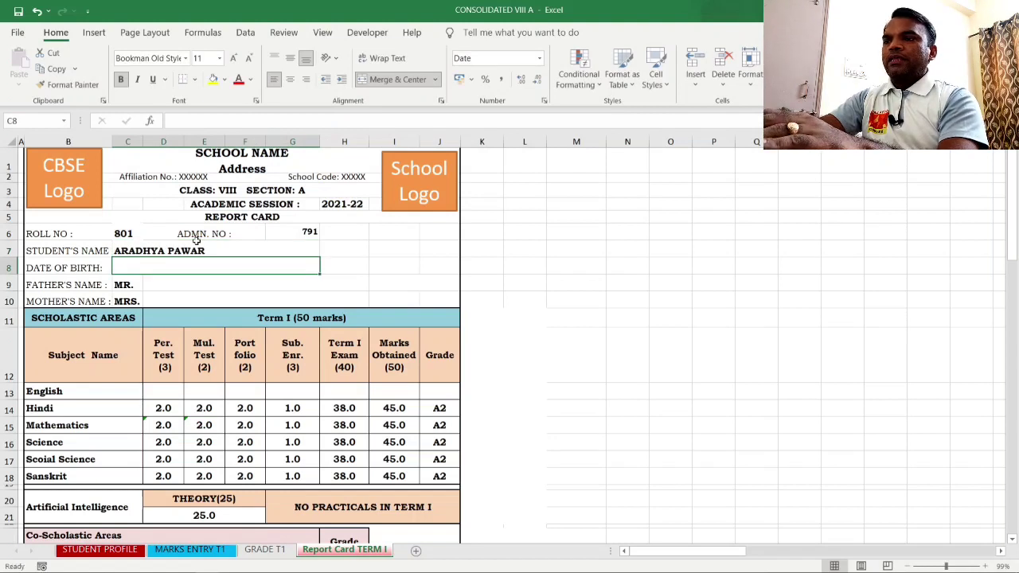
- Copy the STUDENT'S NAME formula from C7 into the DATE OF BIRTH cell C8
click(182, 252)
key(ctrl+c)
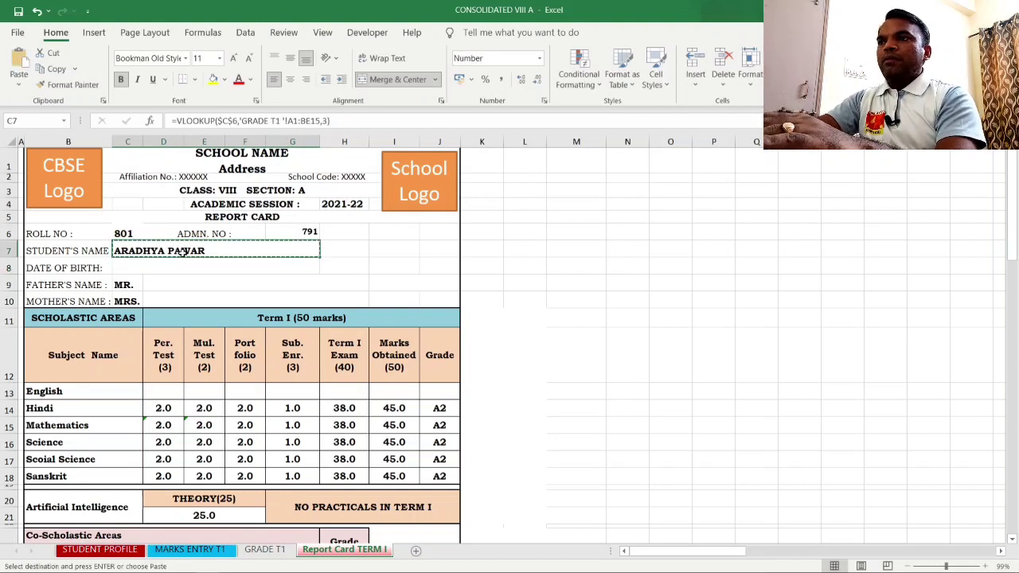
click(151, 269)
key(ctrl+v)
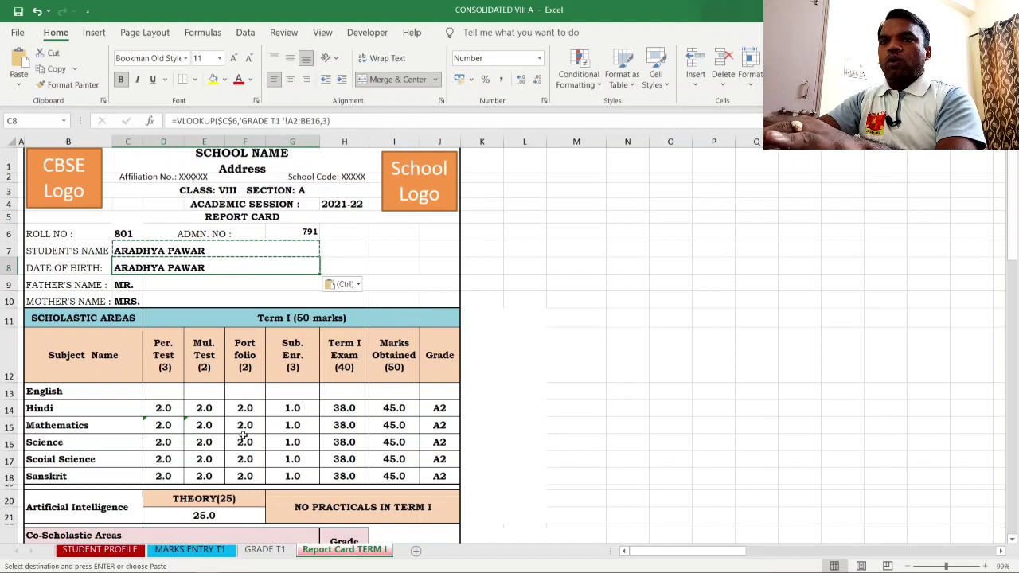
- Check GRADE T1 and STUDENT PROFILE for the date of birth column, and remove the table array and column index from C8's formula
click(265, 550)
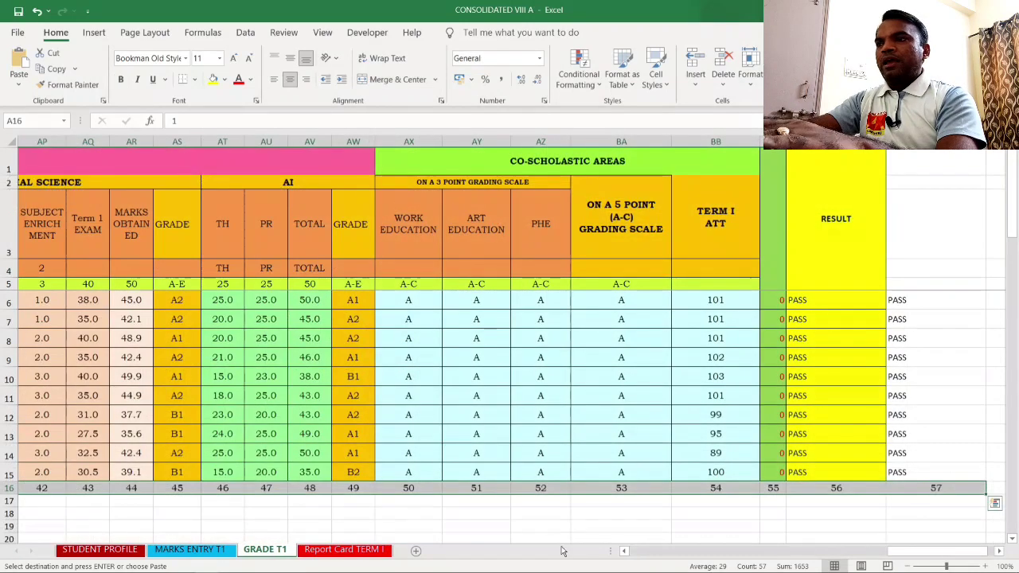
drag(913, 555, 645, 555)
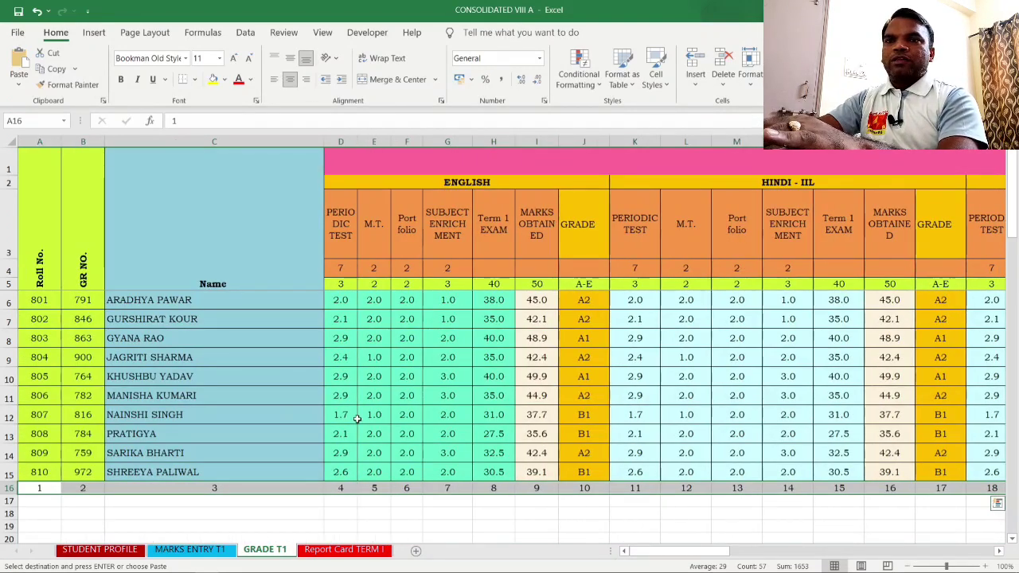
click(120, 553)
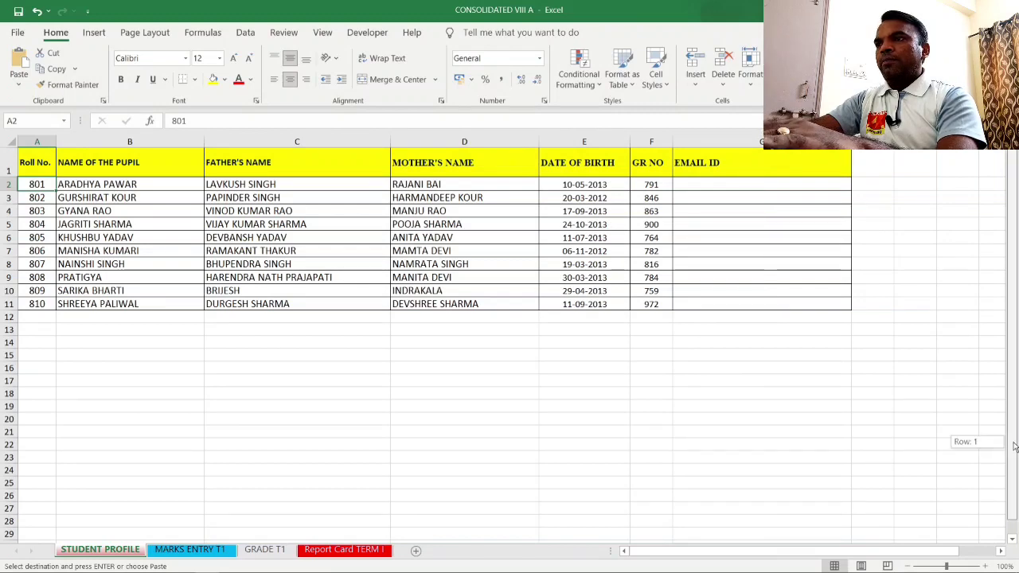
click(335, 554)
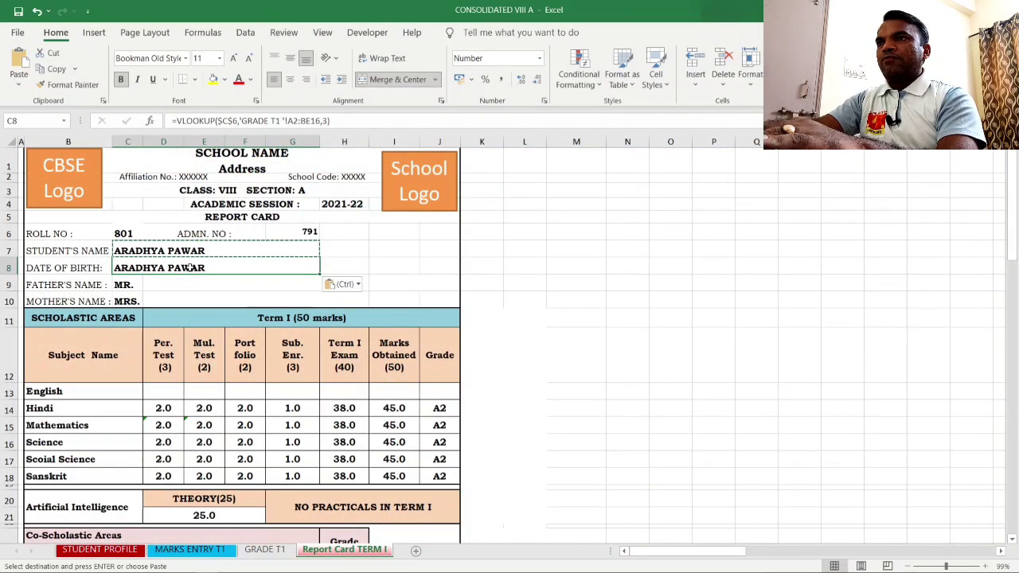
click(242, 121)
drag(241, 121, 317, 121)
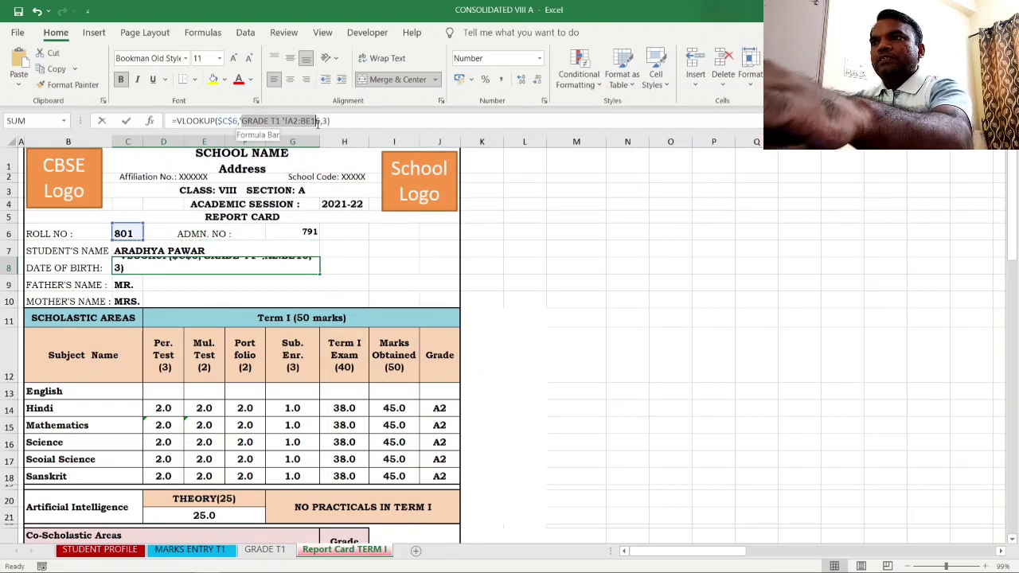
text(')
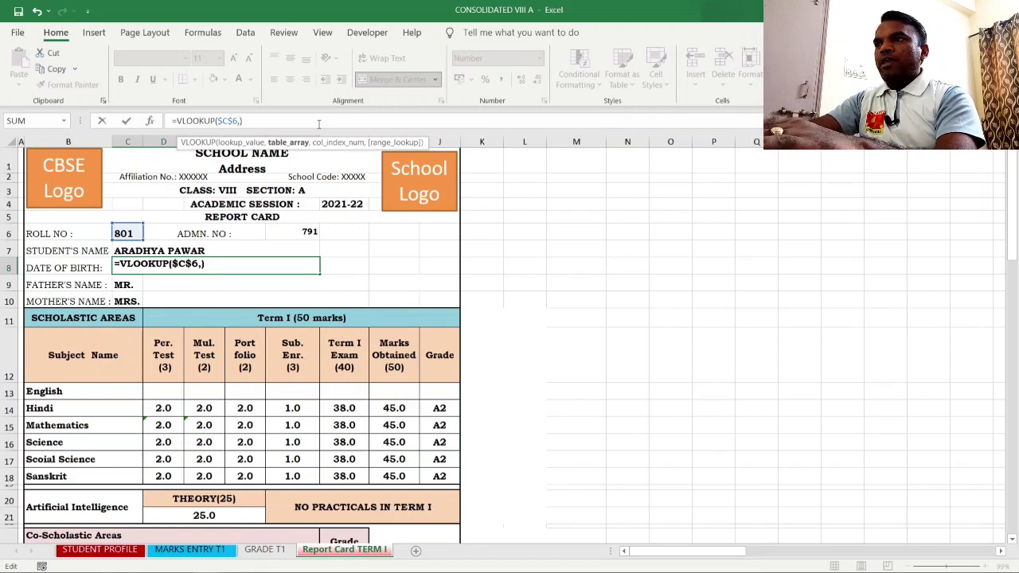
- Complete the DATE OF BIRTH VLOOKUP with A1:G11 on the STUDENT PROFILE sheet as table array and column index 5
click(119, 551)
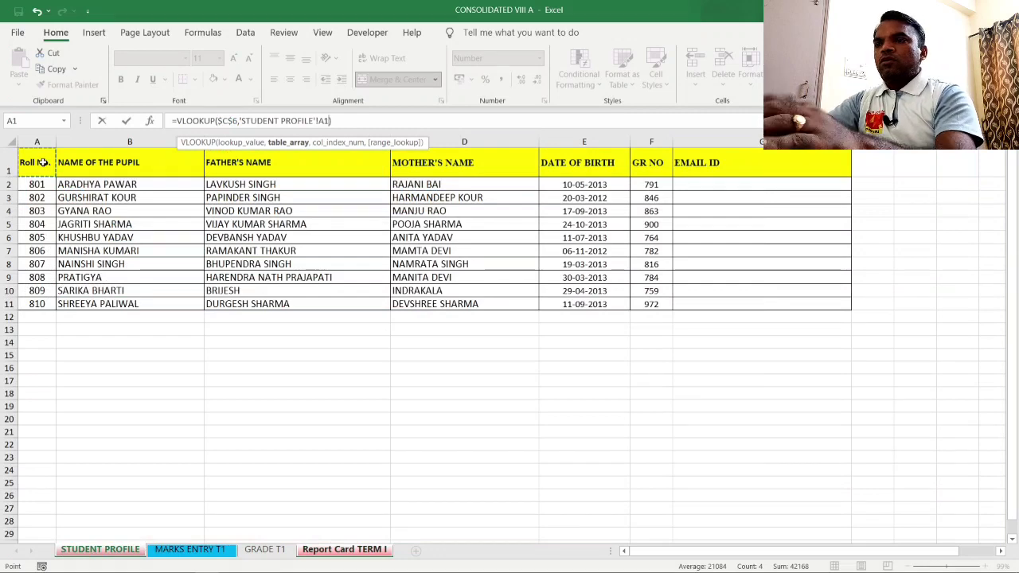
drag(42, 163, 738, 303)
text(,5)
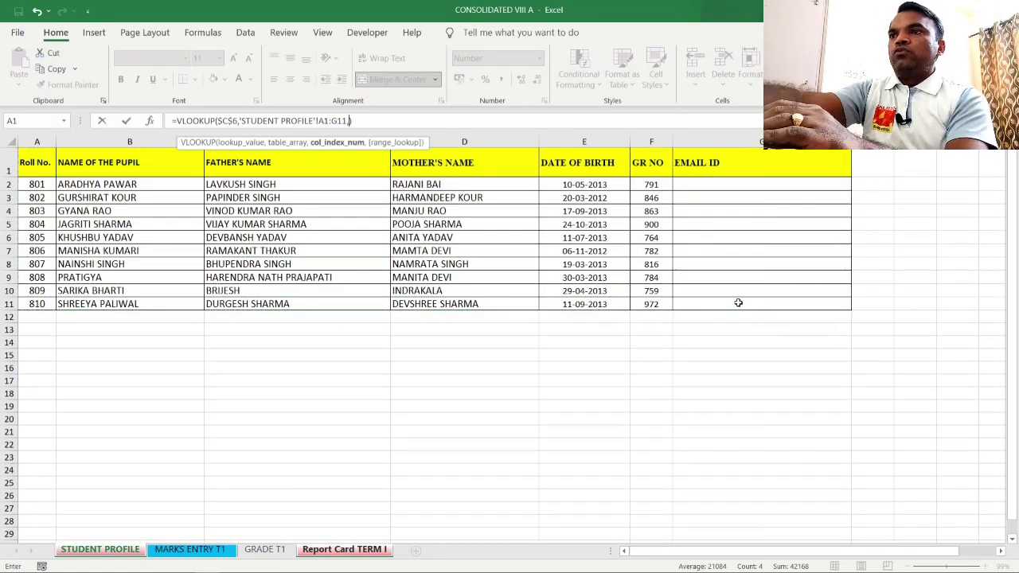
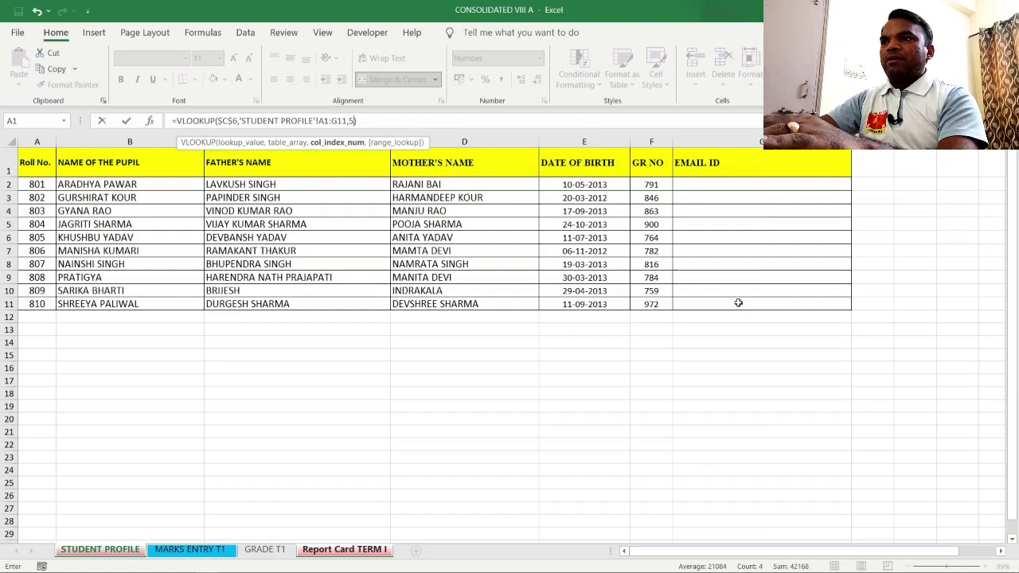
key(Return)
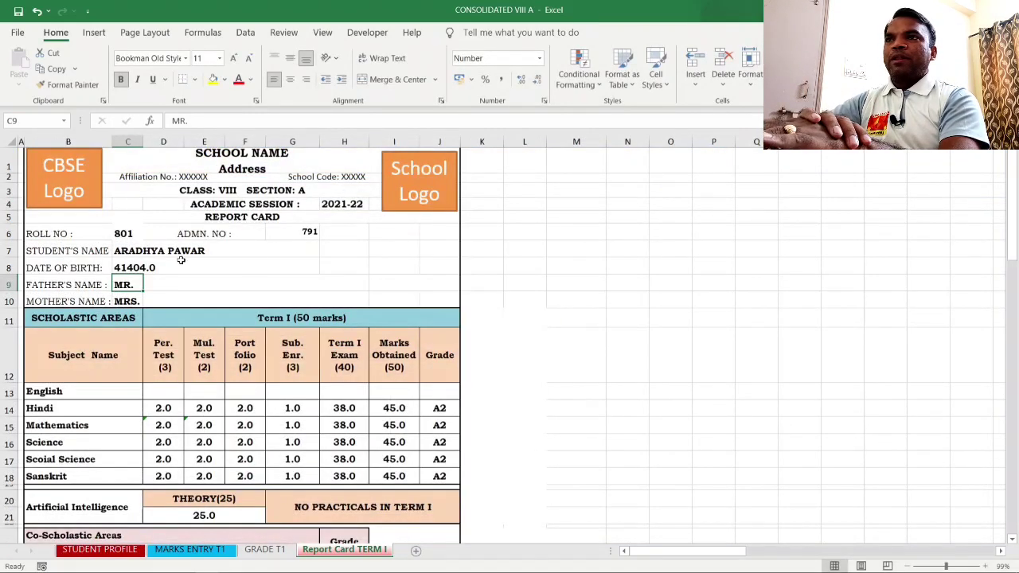
- Format the DATE OF BIRTH cell C8 as a Date with a four-digit year
click(130, 269)
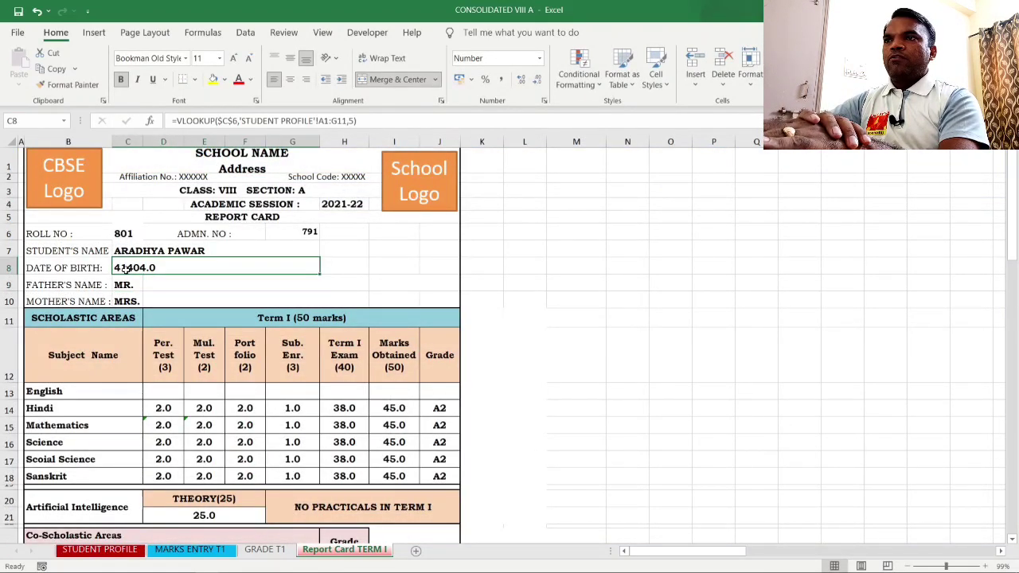
click(540, 58)
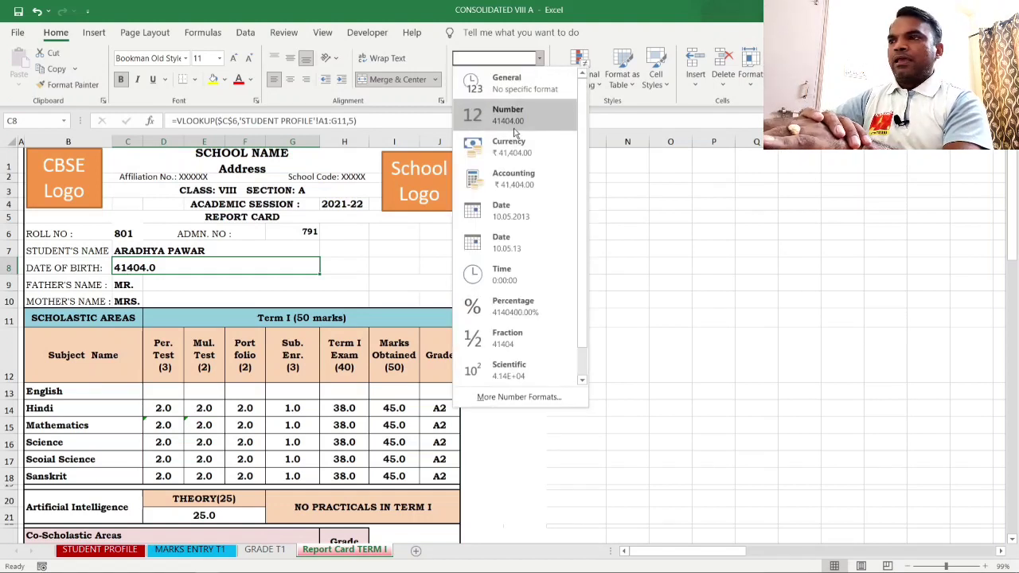
click(511, 219)
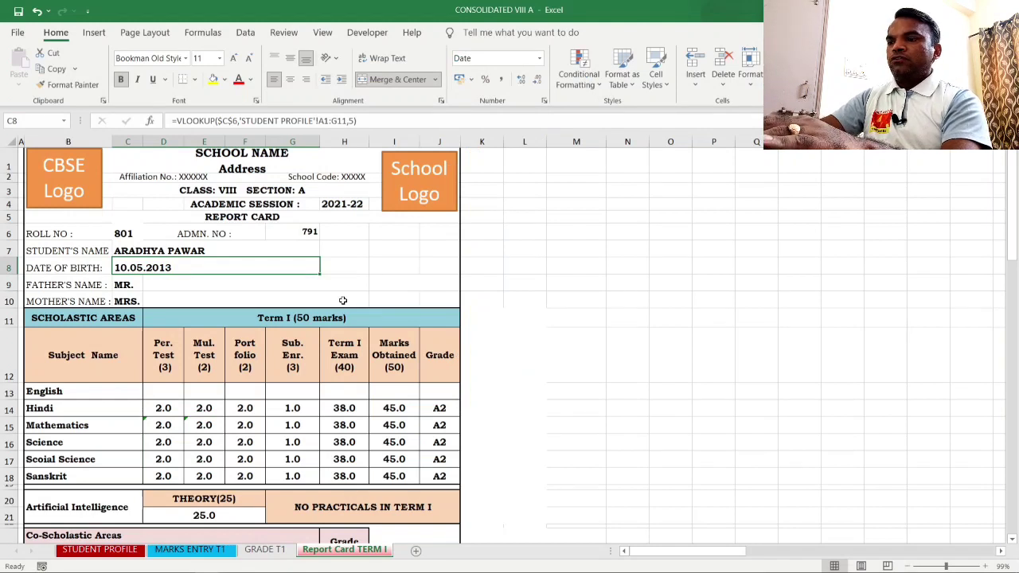
- Copy the DATE OF BIRTH formula from C8 into the FATHER'S NAME cell D9
click(219, 287)
click(205, 252)
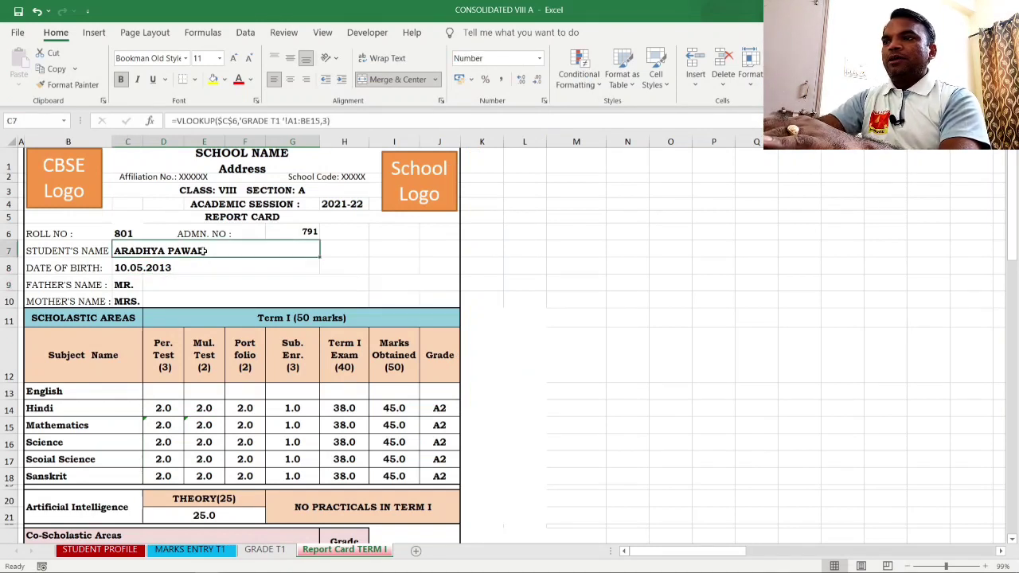
key(ctrl+c)
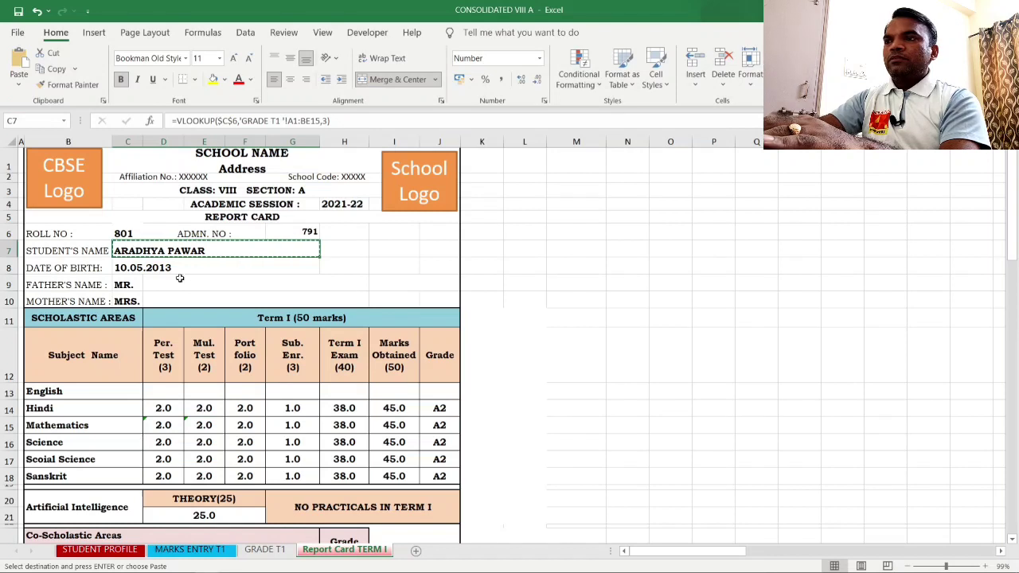
click(157, 268)
key(ctrl+c)
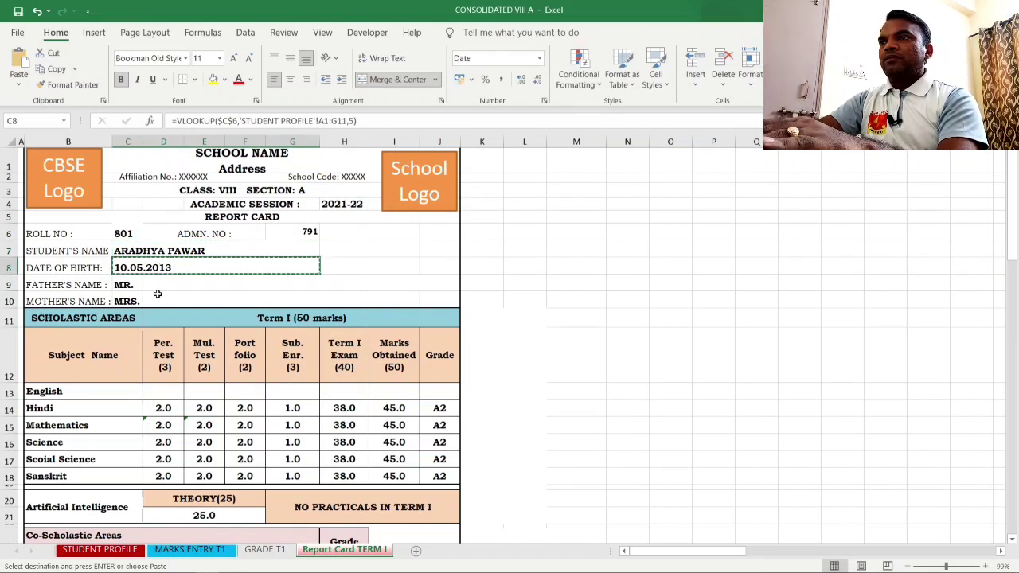
click(157, 290)
key(ctrl+v)
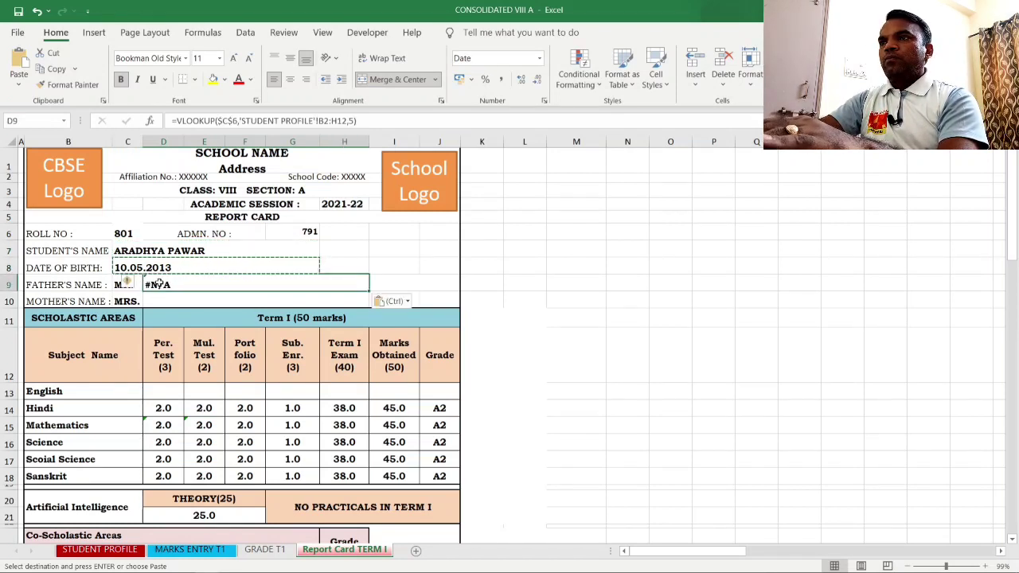
- Try to retrieve the father's name in D9 by setting its VLOOKUP column index to 3
click(161, 266)
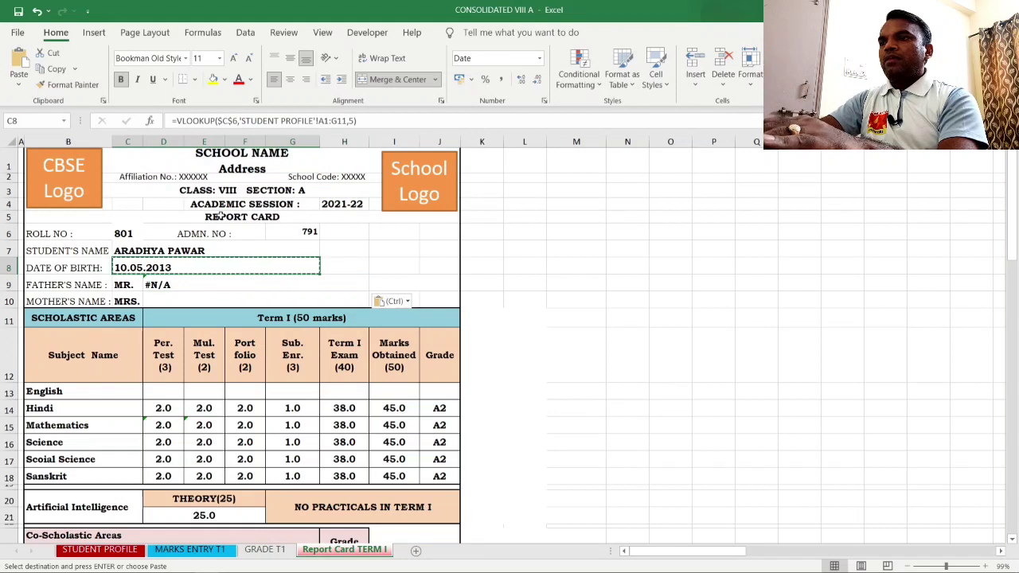
click(195, 285)
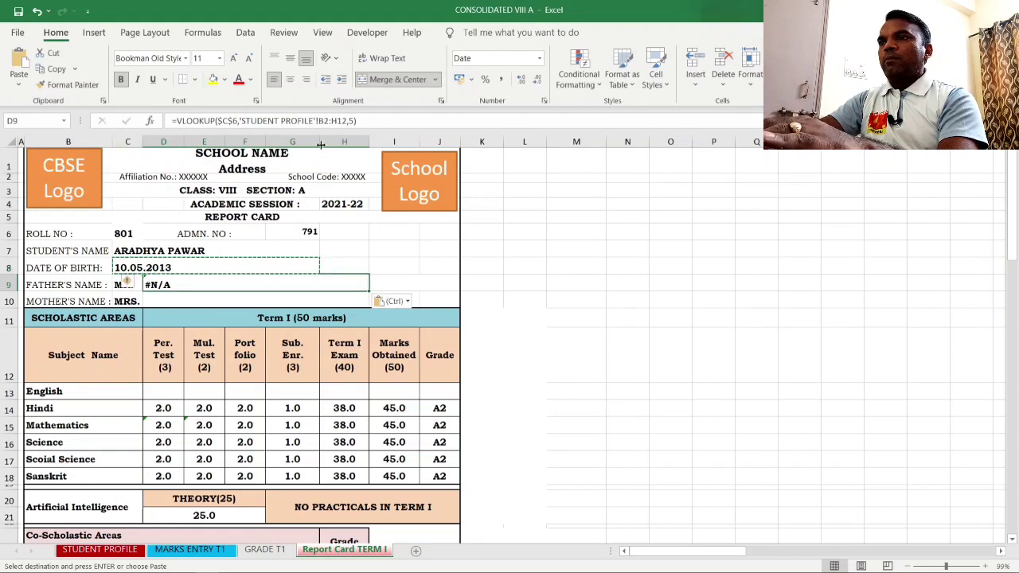
click(356, 121)
click(356, 120)
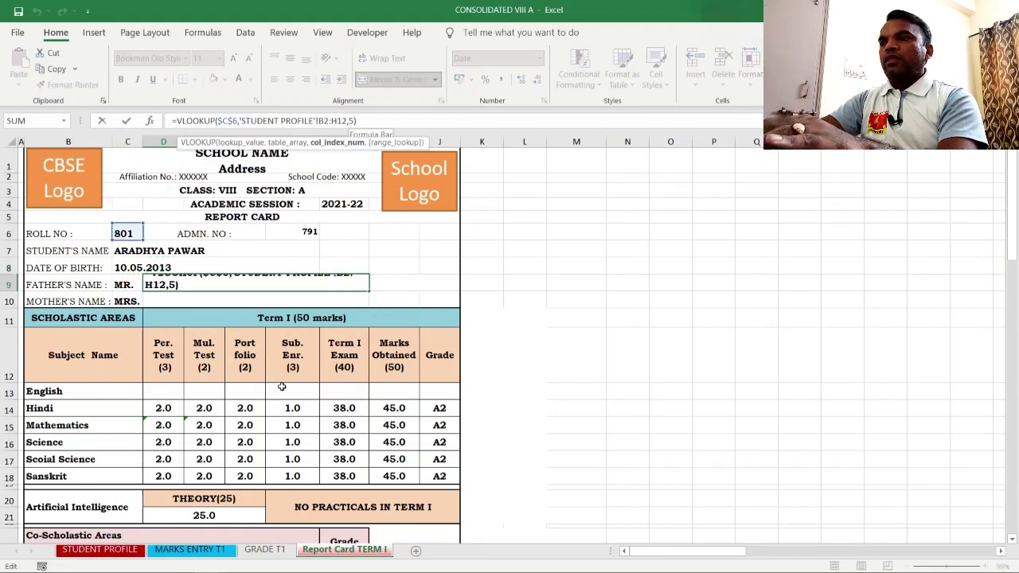
click(120, 550)
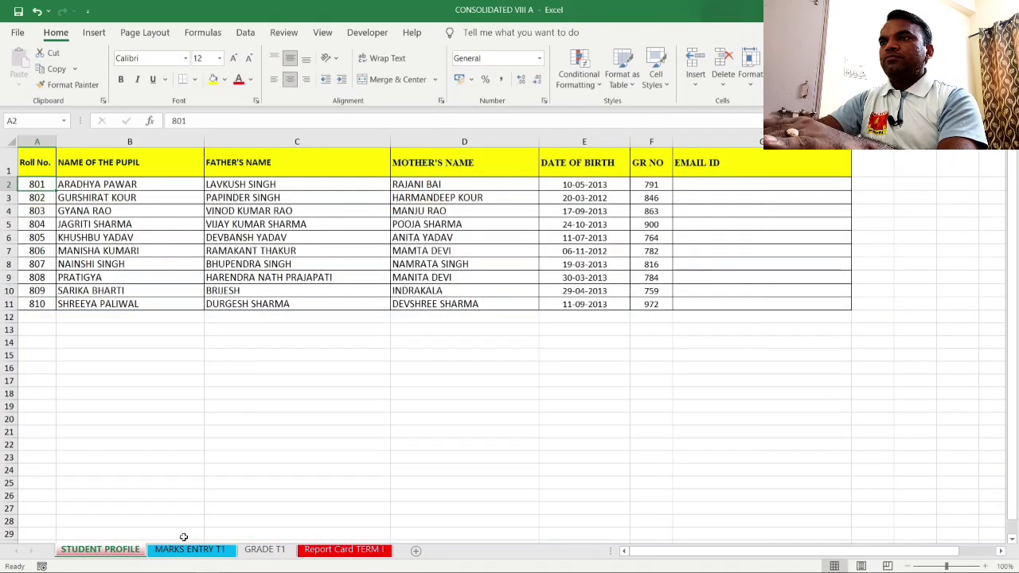
click(301, 550)
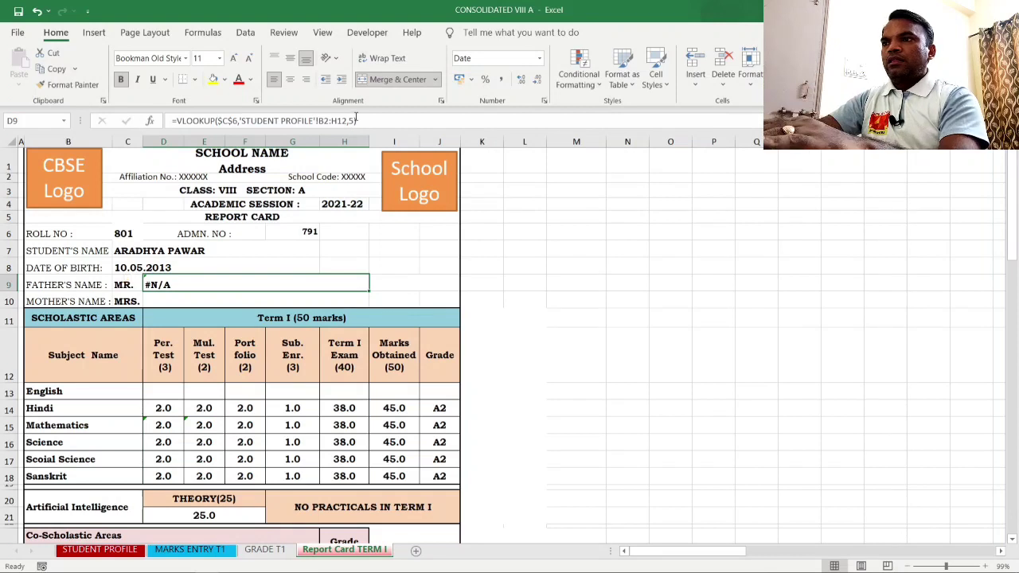
click(356, 120)
key(Left)
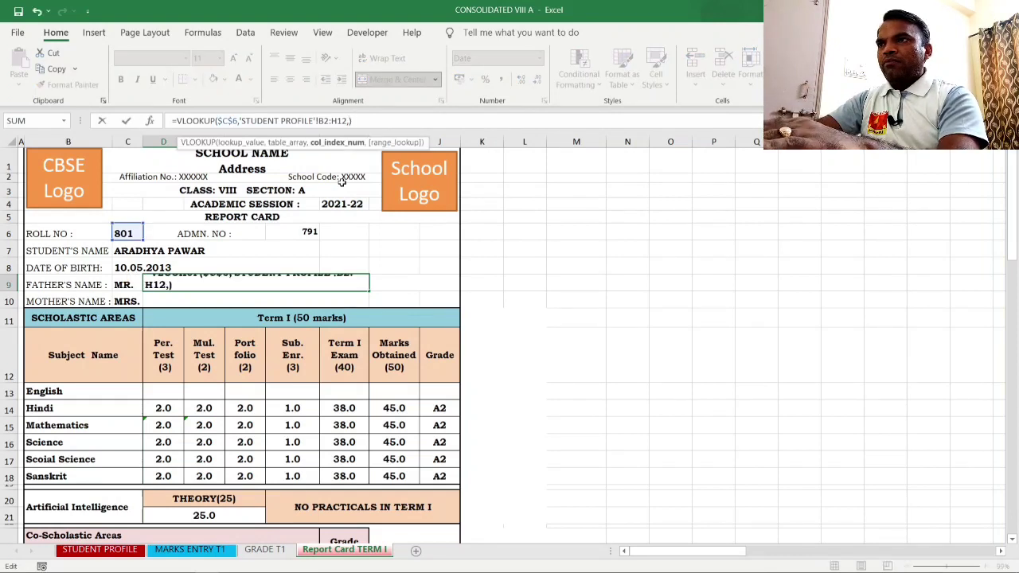
key(Return)
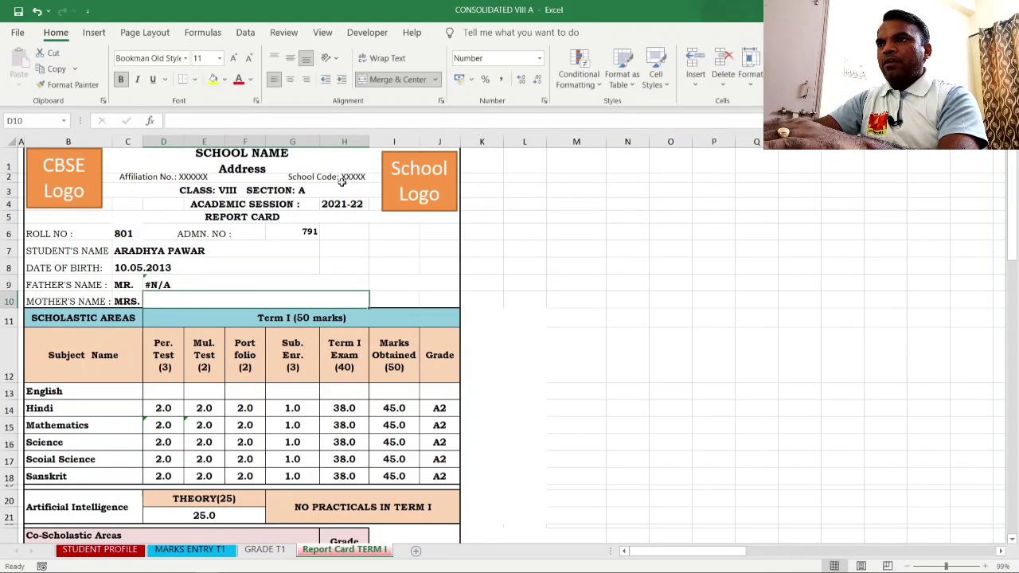
click(254, 282)
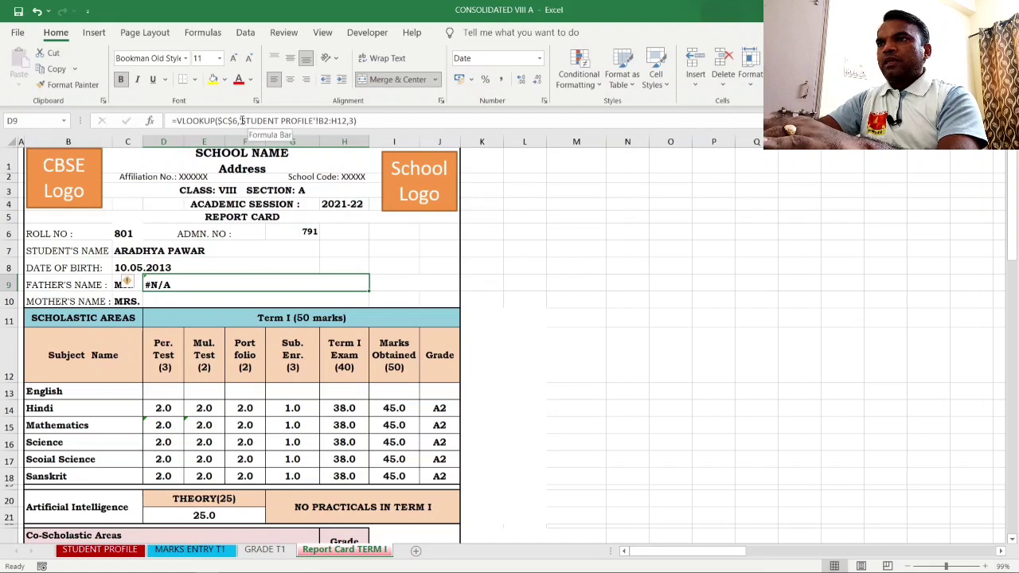
- Make the table array in the DATE OF BIRTH formula in C8 absolute as $A$1:$G$11 on STUDENT PROFILE
click(148, 262)
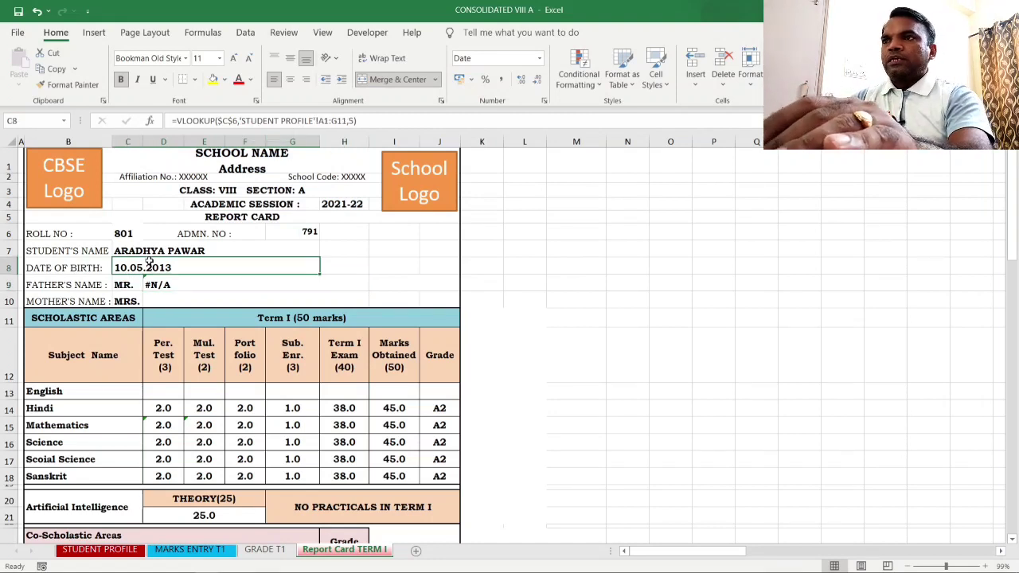
click(320, 121)
text($0)
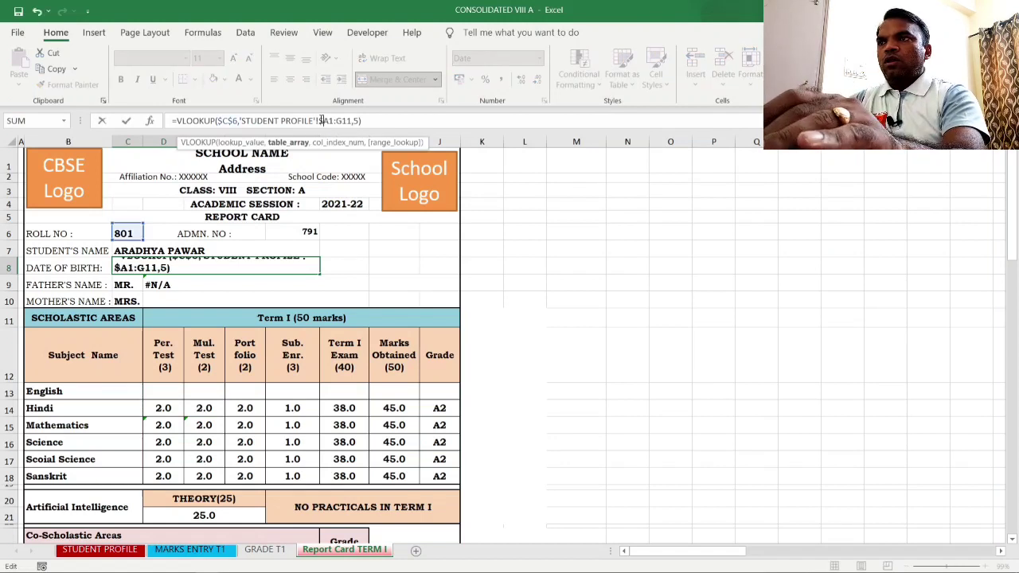
key(BackSpace)
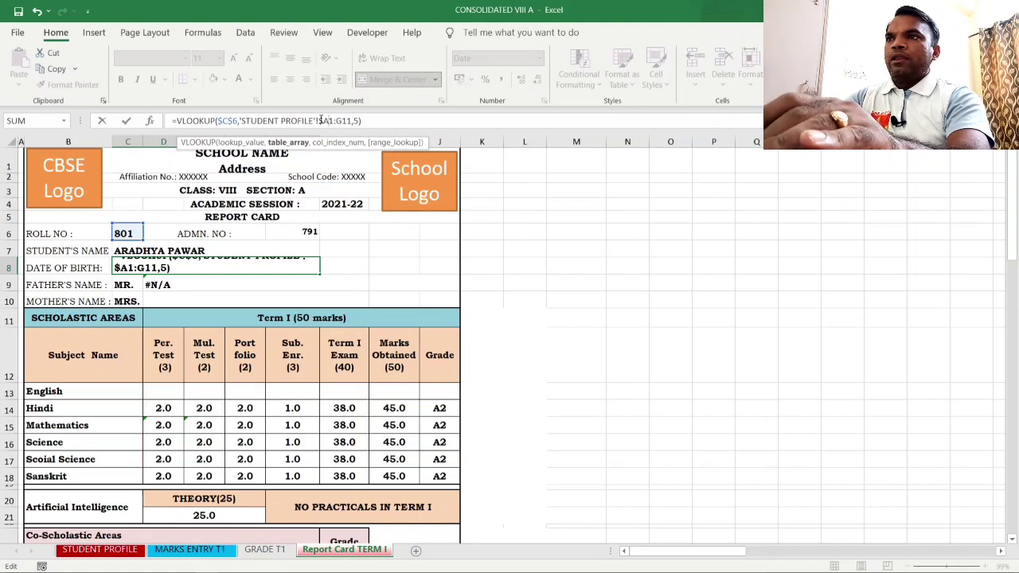
text($A)
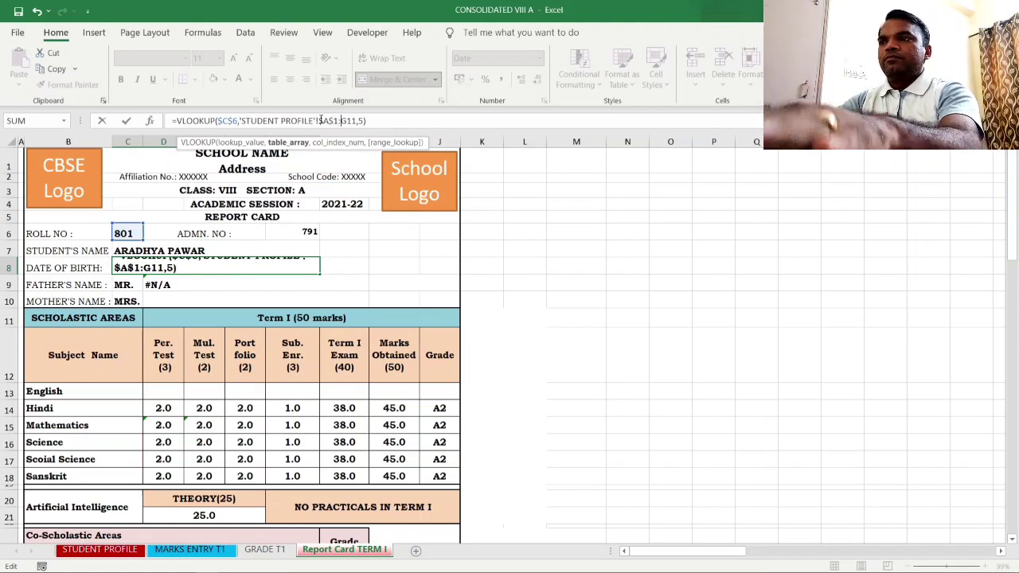
text($1:)
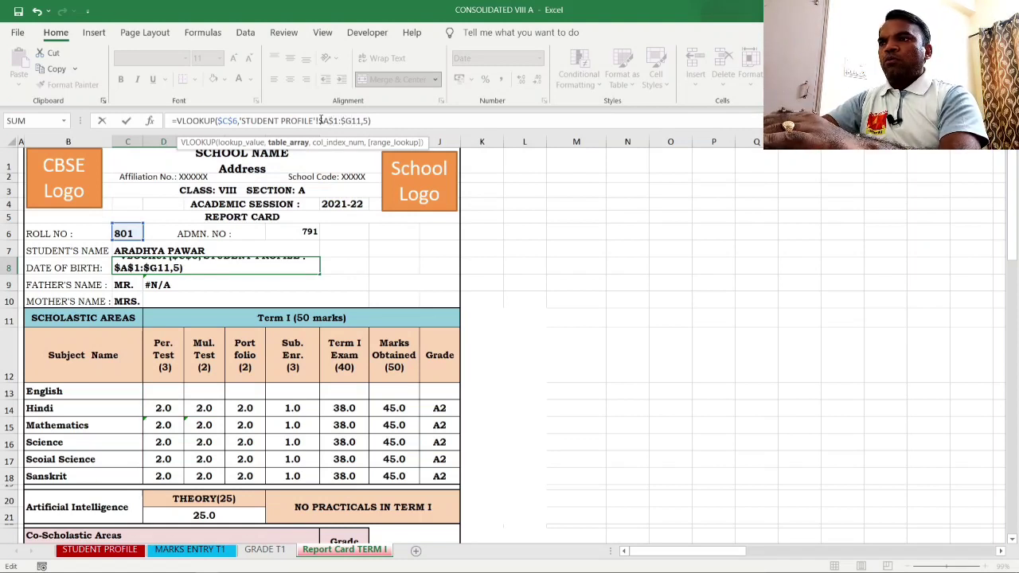
text($)
key(Return)
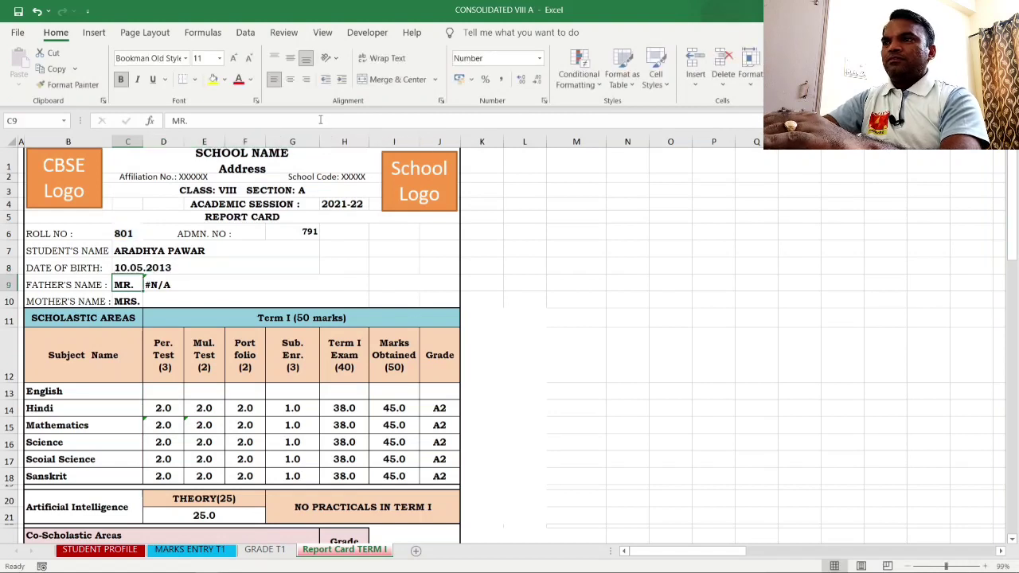
- Copy the DATE OF BIRTH formula from C8 into the FATHER'S NAME cell D9 and set its column index to 3
click(225, 285)
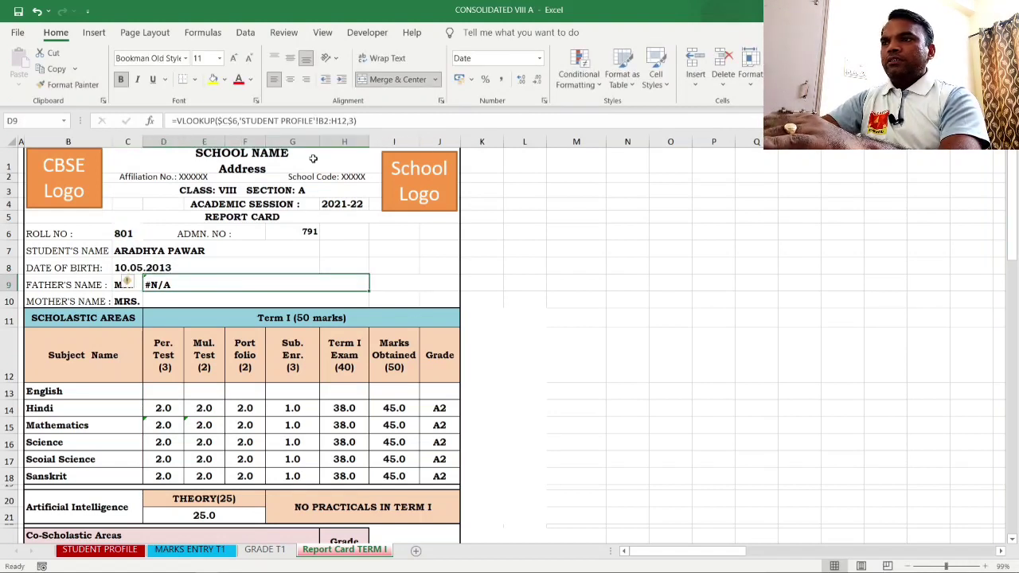
click(194, 268)
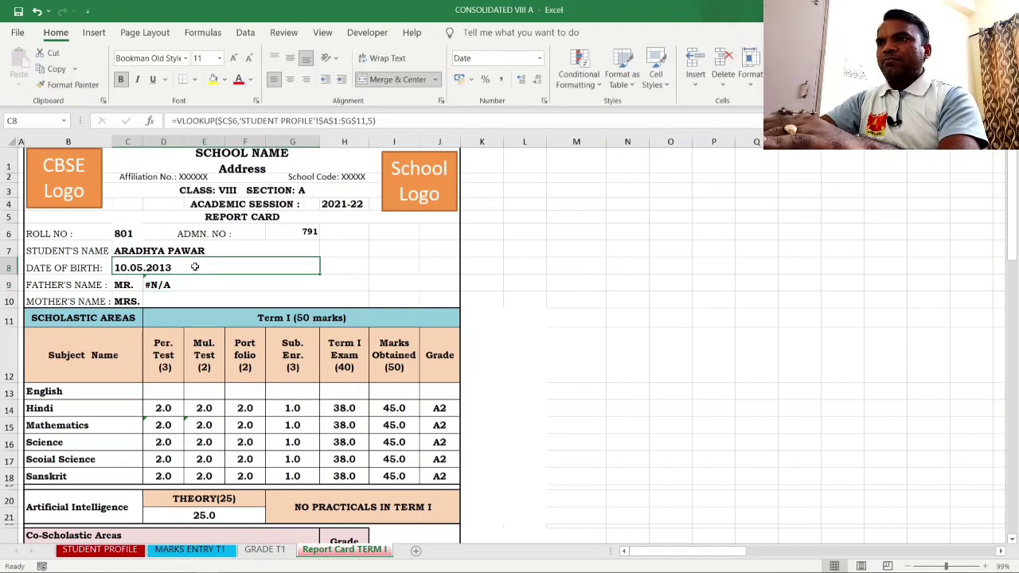
key(ctrl+c)
click(192, 287)
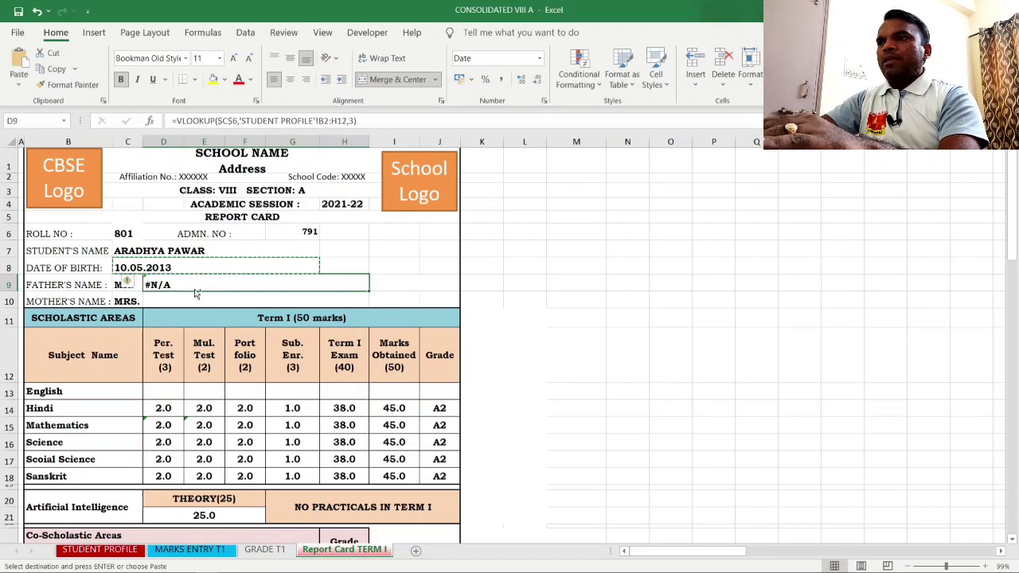
key(ctrl+v)
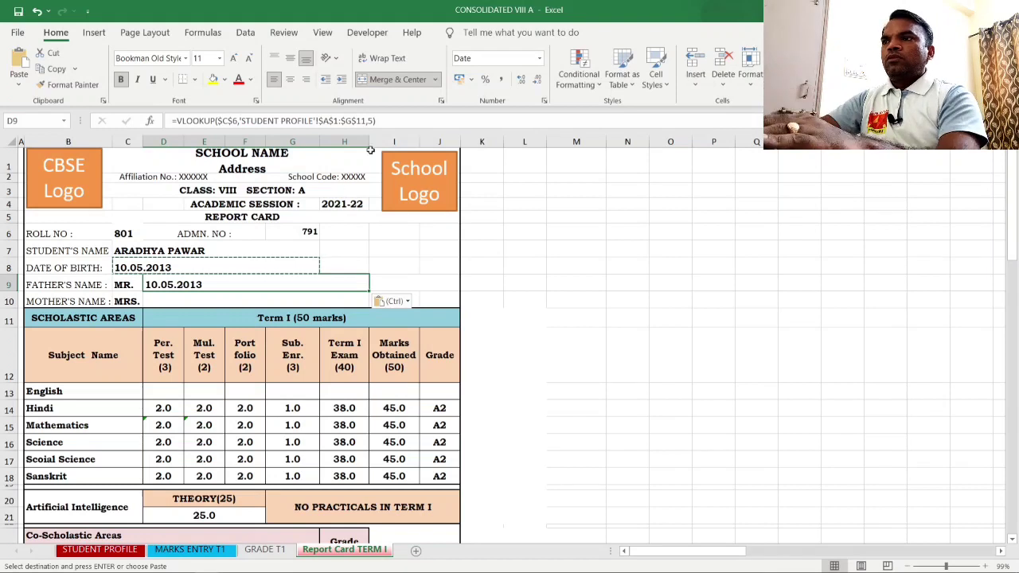
click(370, 121)
key(BackSpace)
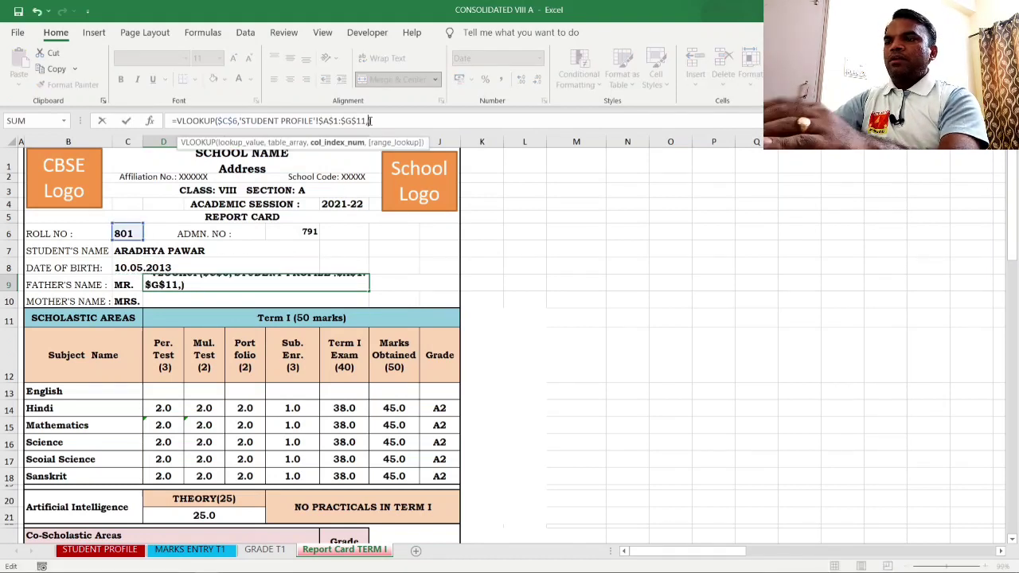
text(3)
key(Return)
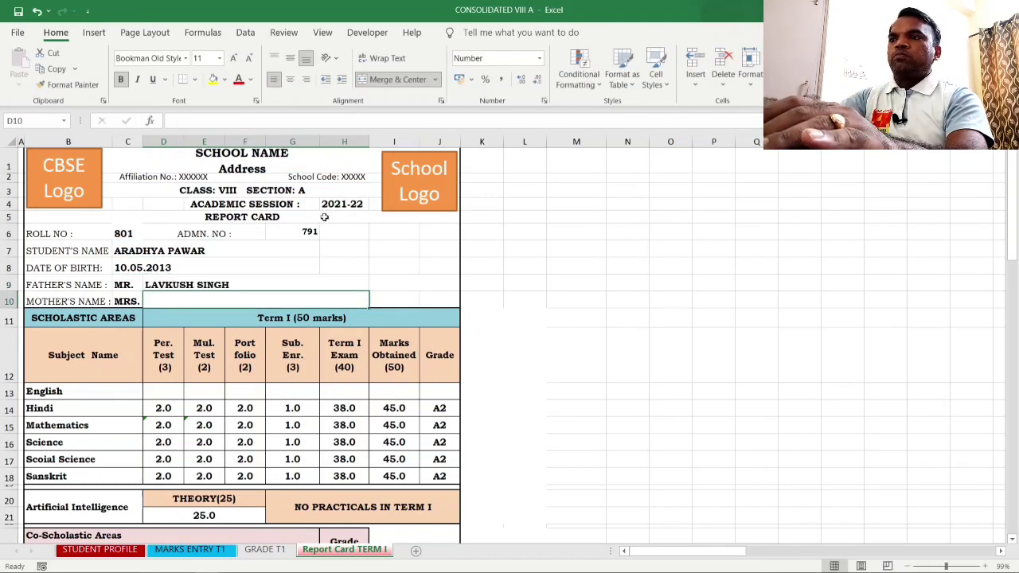
- Copy the FATHER'S NAME formula from D9 into the MOTHER'S NAME cell D10 and set its column index to 4
click(262, 288)
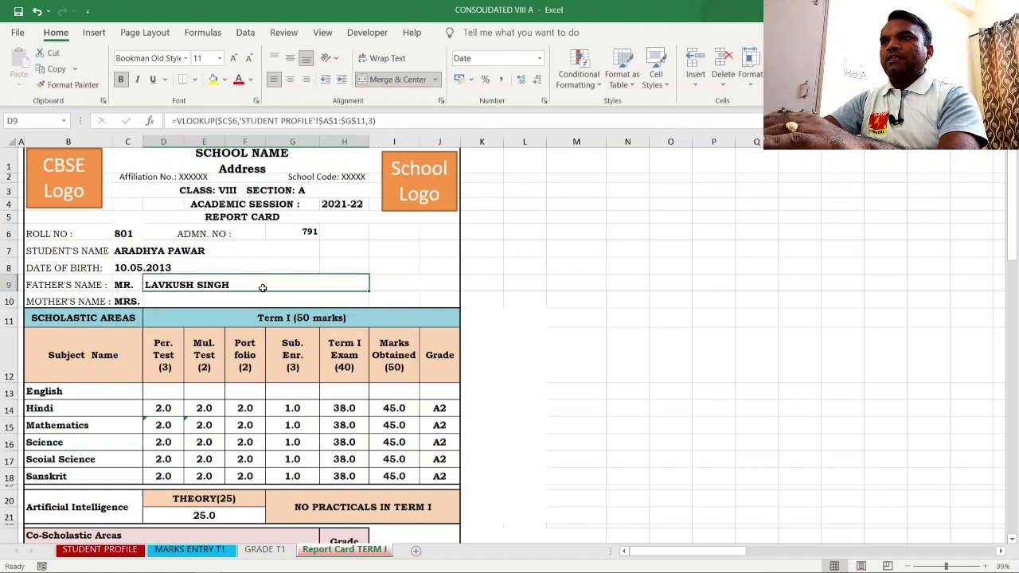
key(ctrl+c)
key(Down)
key(ctrl+v)
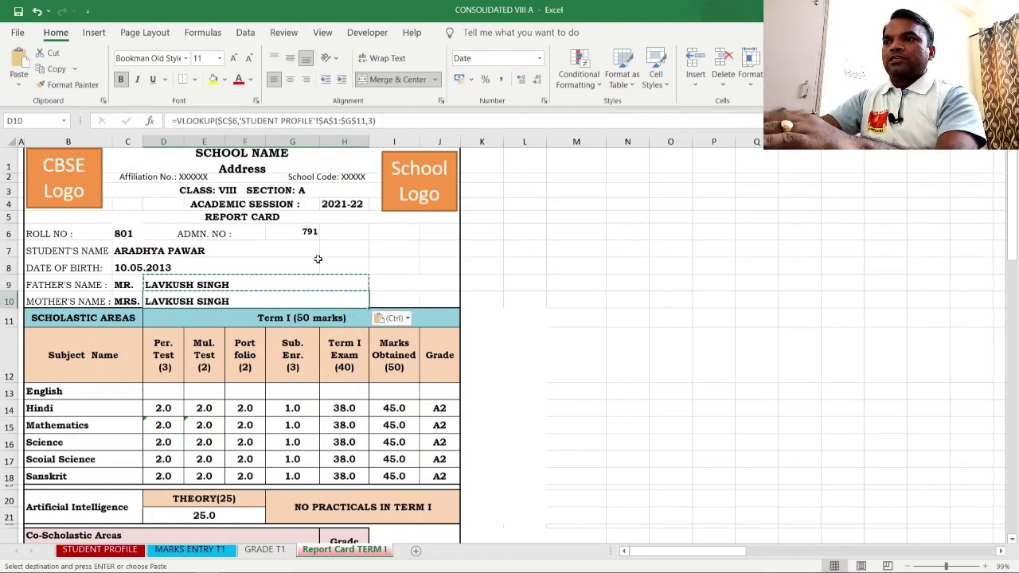
click(375, 120)
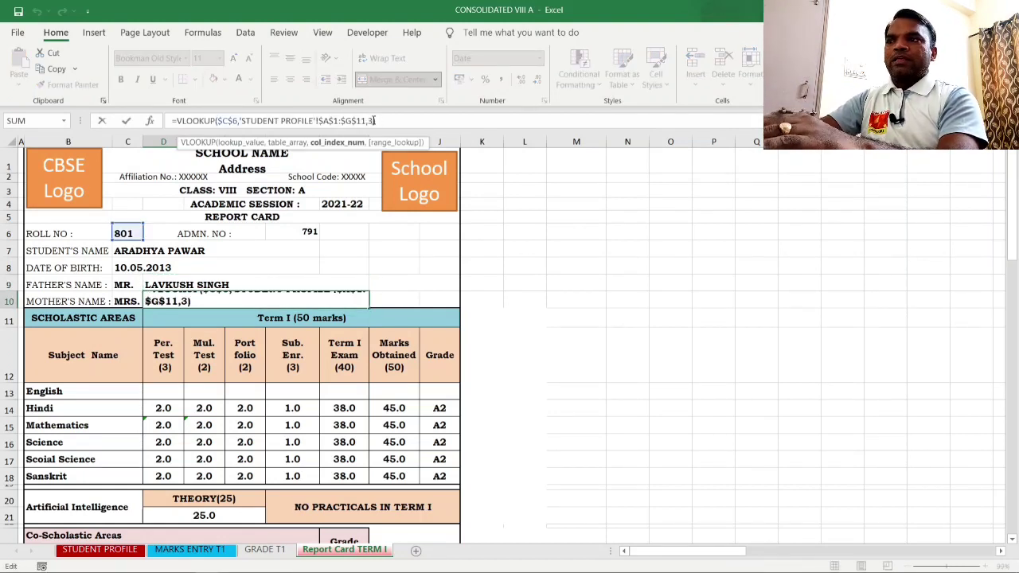
key(Return)
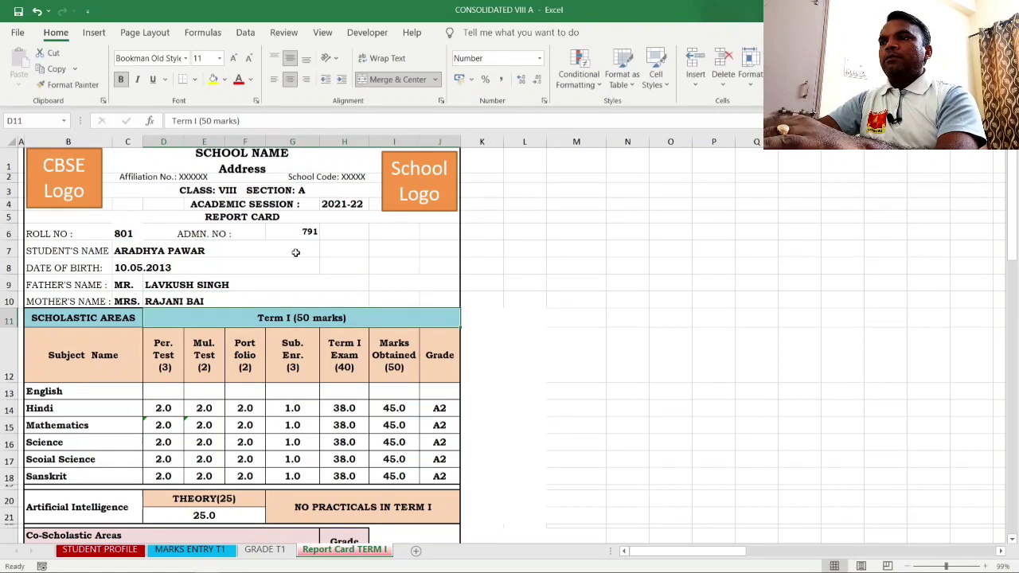
click(199, 299)
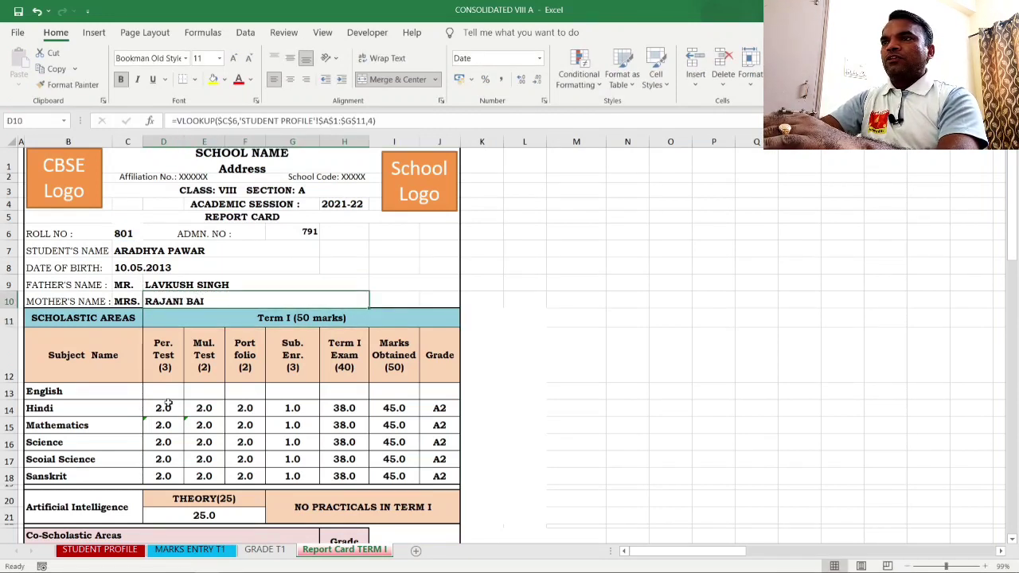
- Make the GRADE T1 table array in the STUDENT'S NAME formula in C7 absolute as $A$1:$BE$15
click(192, 250)
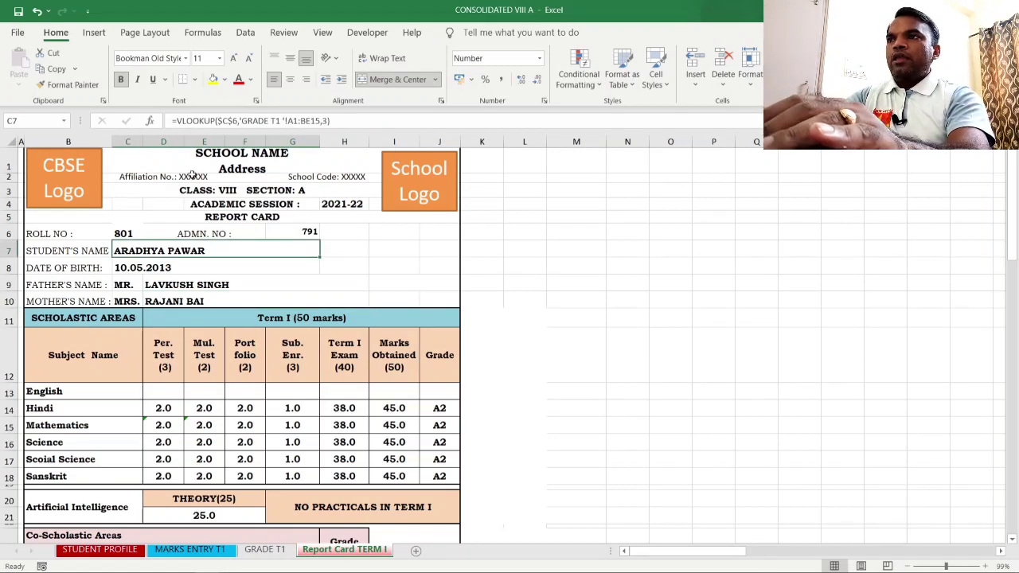
click(289, 121)
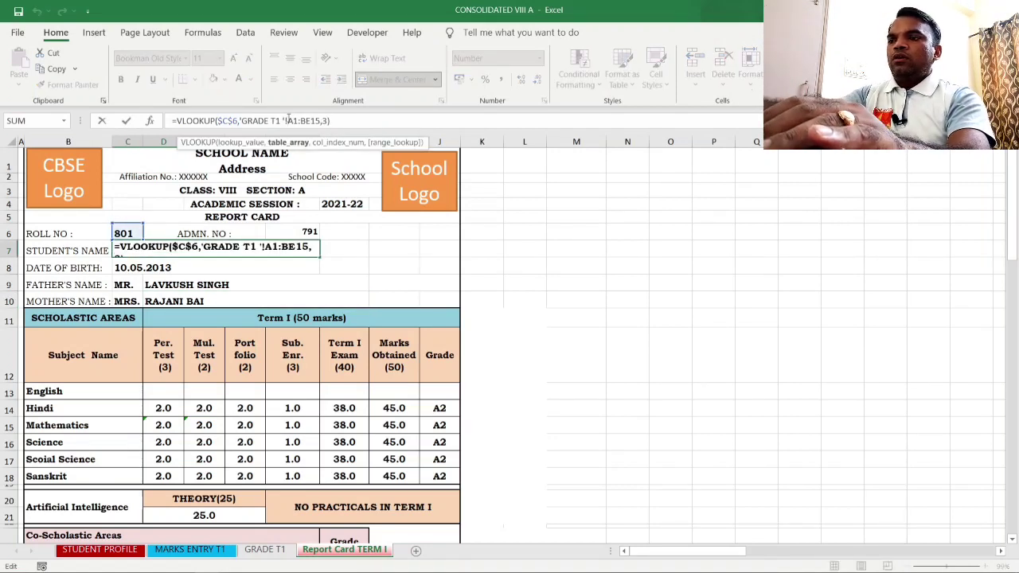
text($)
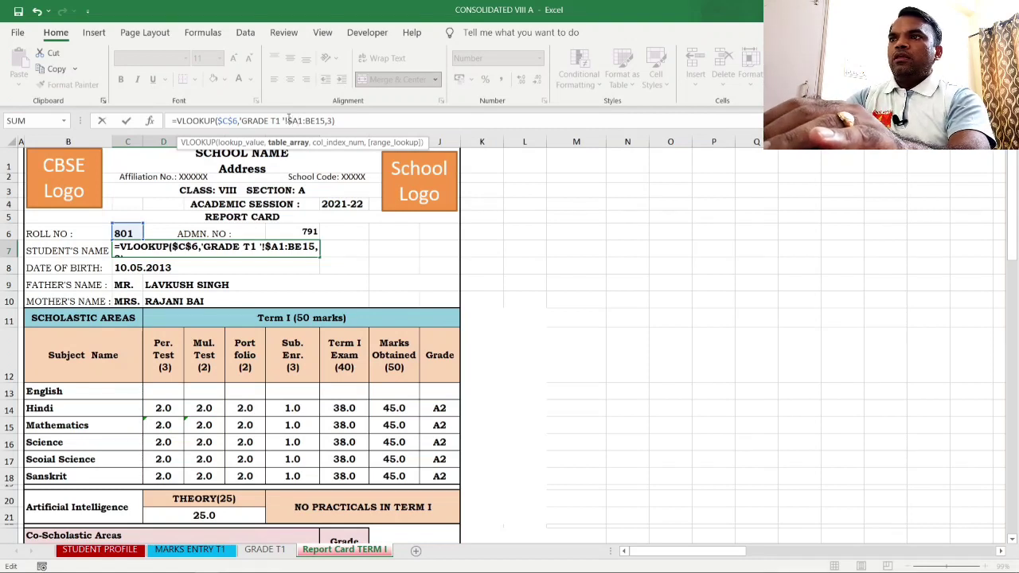
key(Right)
text($)
key(Right)
key(Right)
text($C)
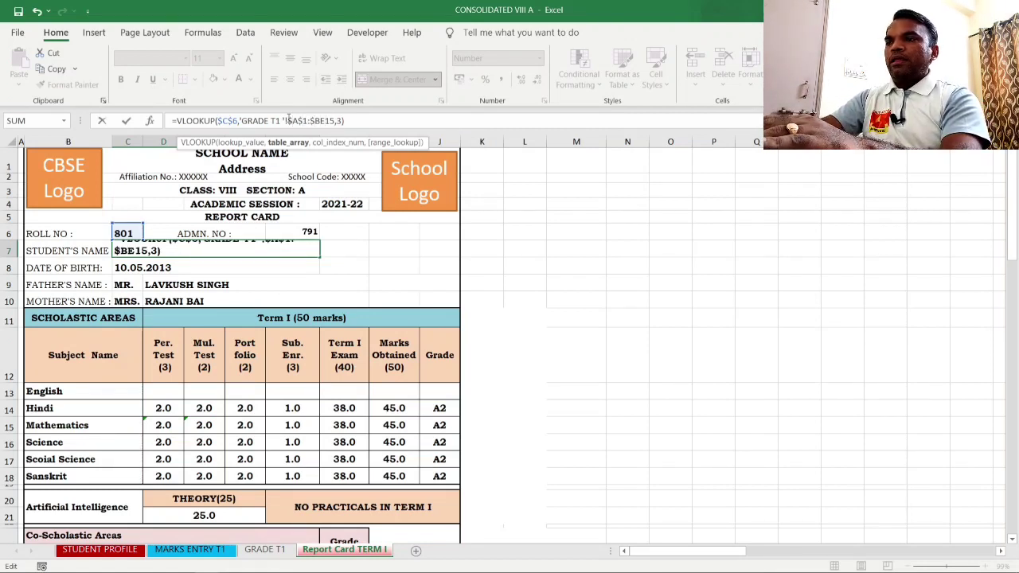
text($)
key(Return)
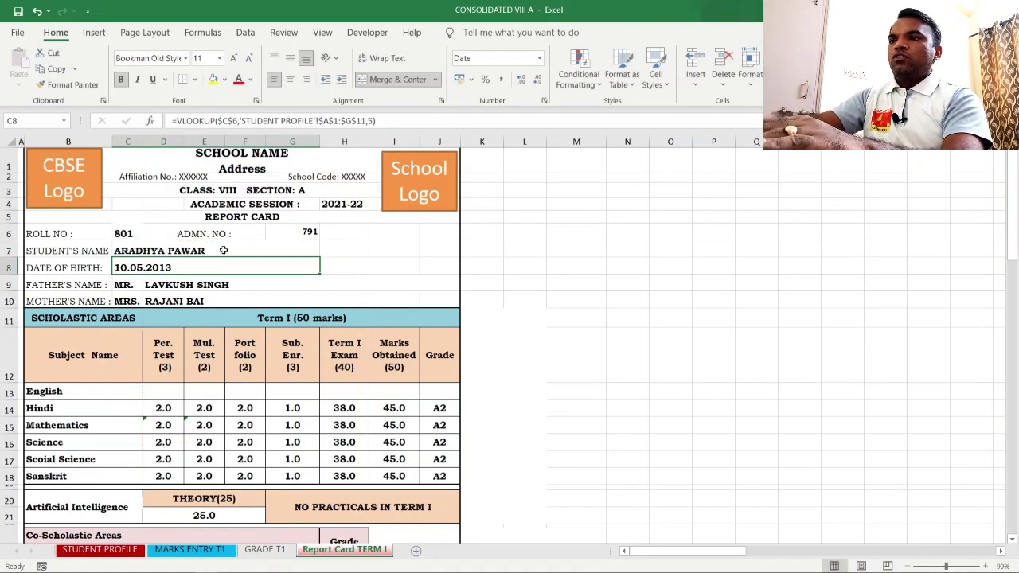
double_click(225, 251)
key(Escape)
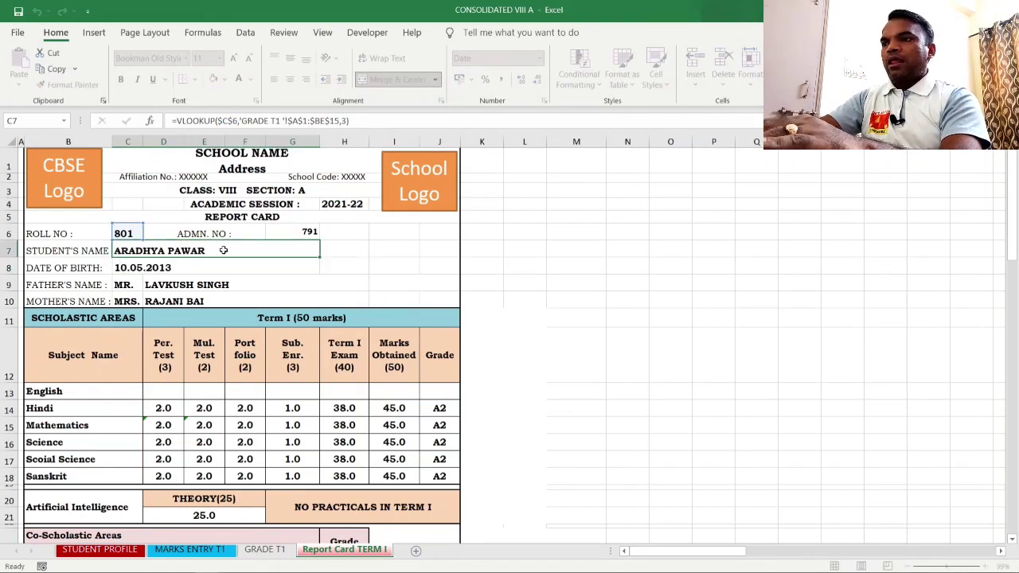
- Copy the STUDENT'S NAME formula from C7 into the English Per. Test cell D13
double_click(163, 391)
click(165, 410)
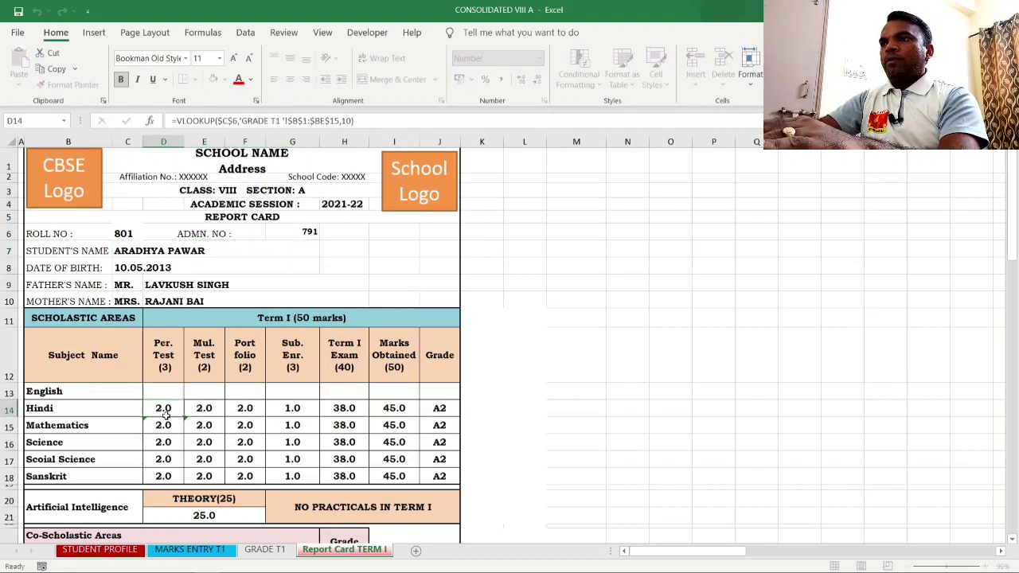
click(166, 390)
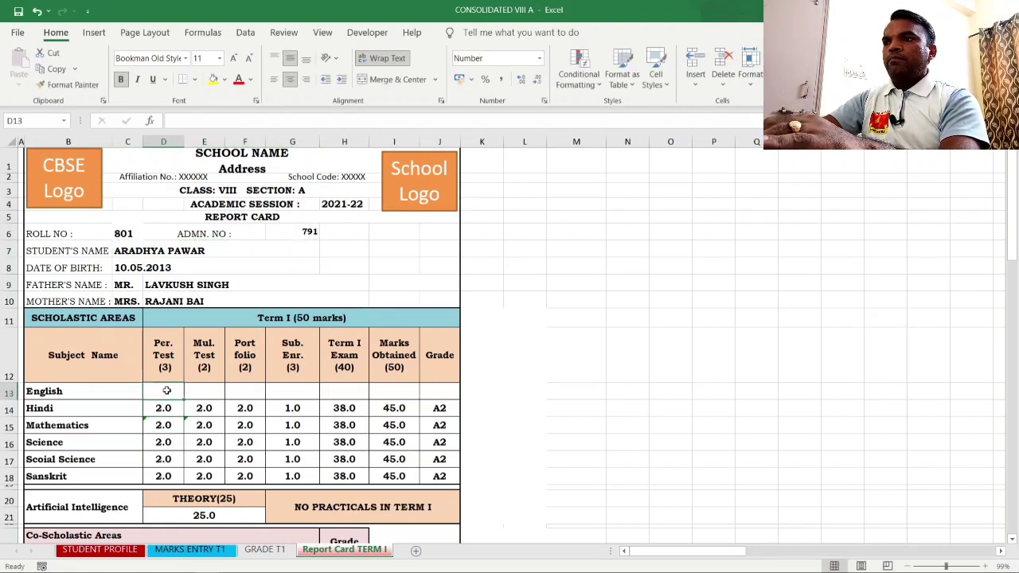
click(190, 254)
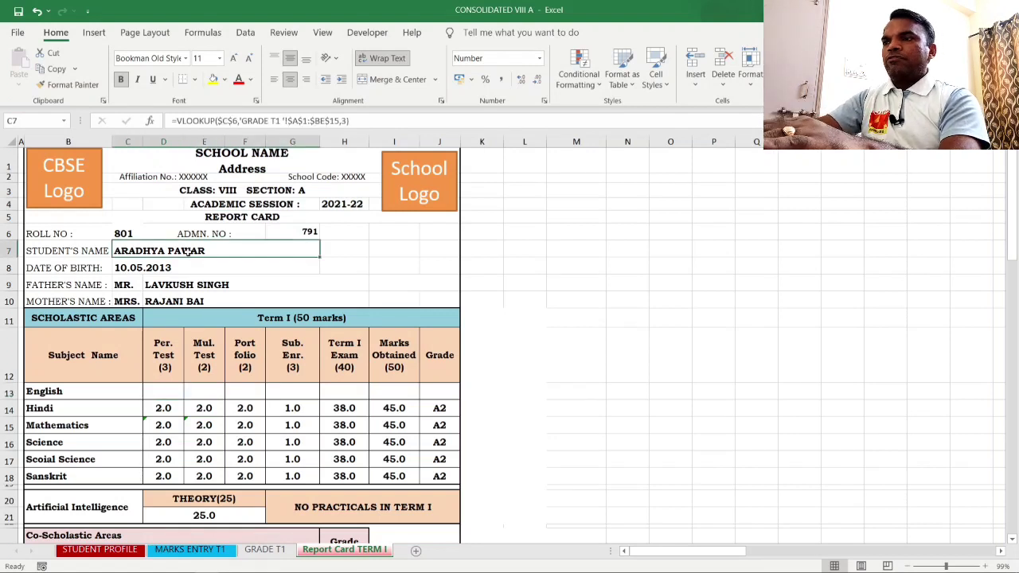
key(ctrl+c)
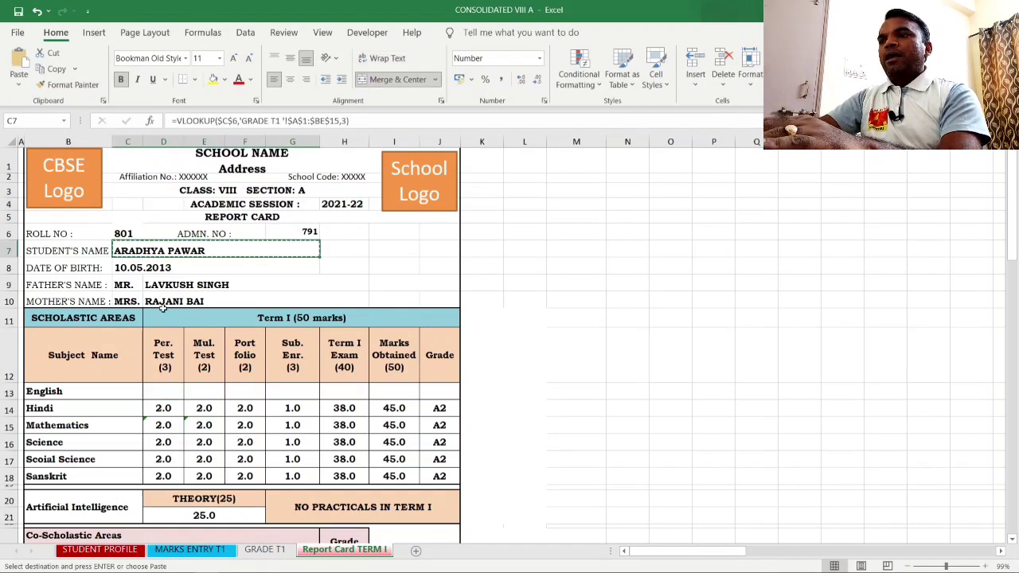
click(166, 392)
key(ctrl+v)
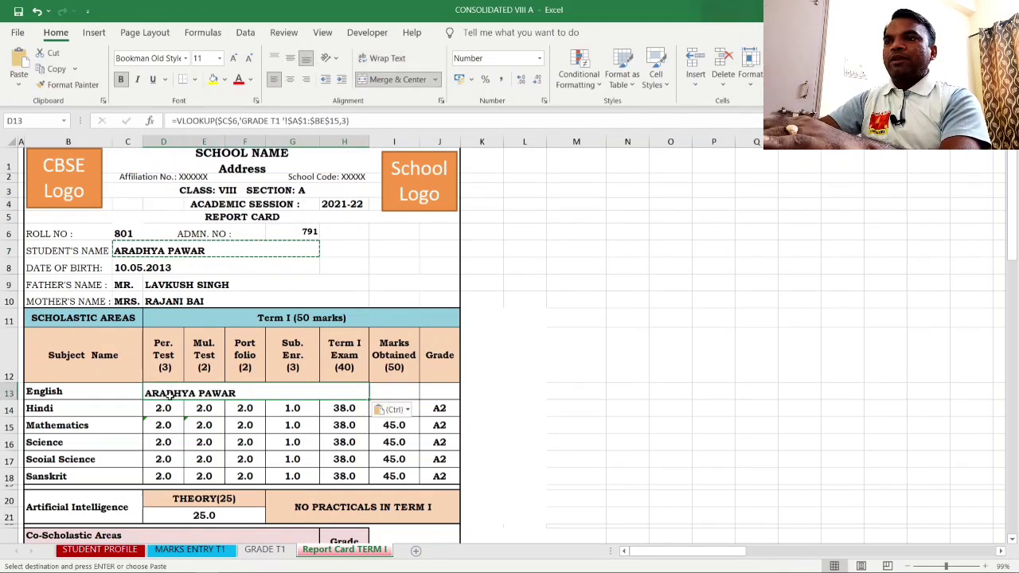
- Check the column numbering on GRADE T1 and set the column index of the English Per. Test formula in D13 to 4
click(265, 550)
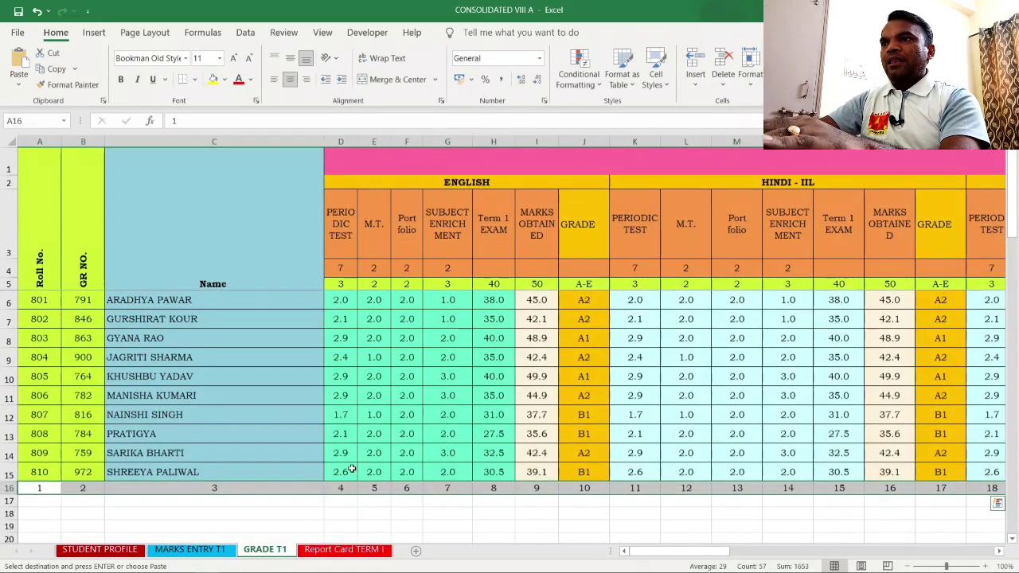
click(345, 551)
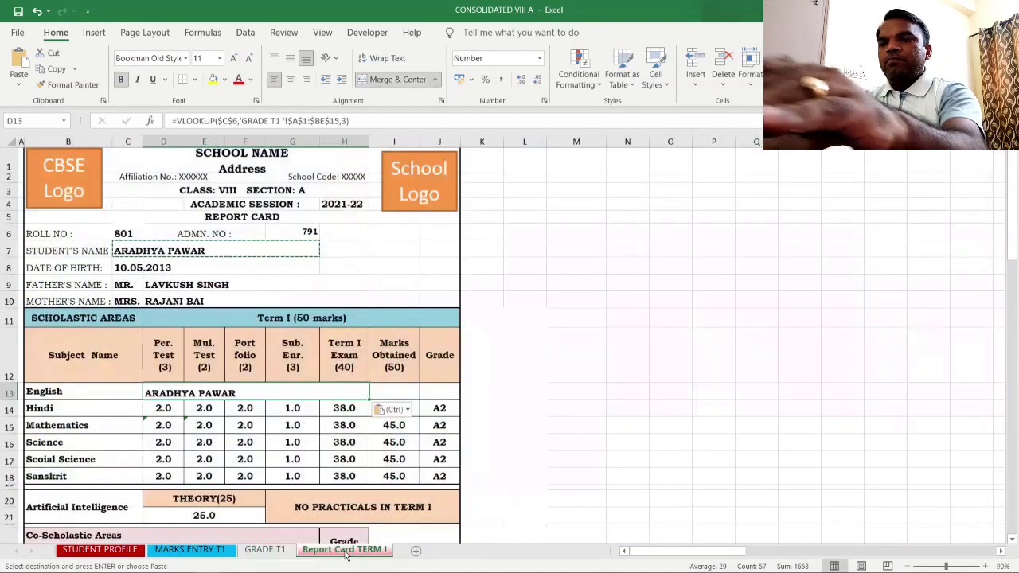
click(343, 120)
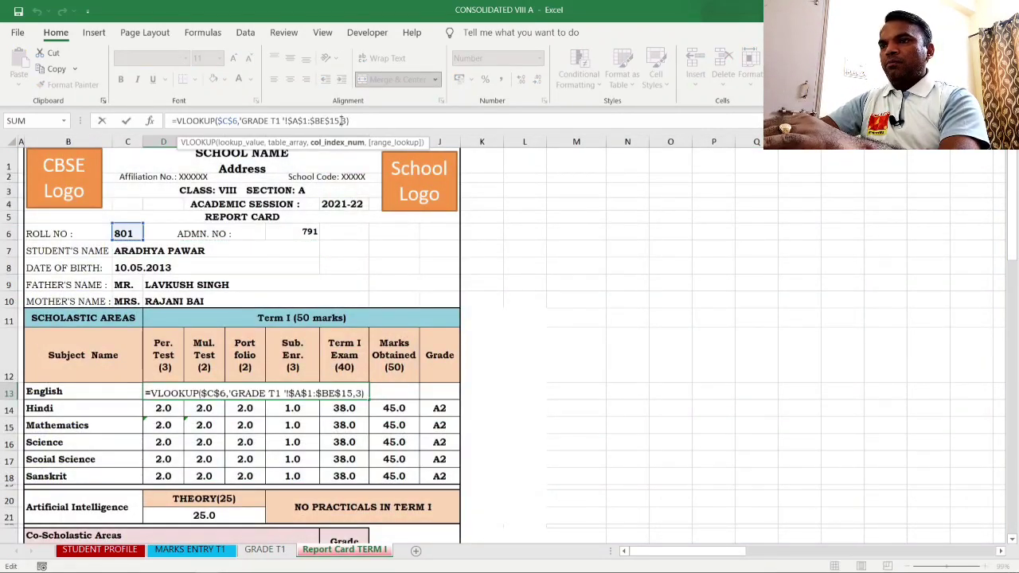
key(Return)
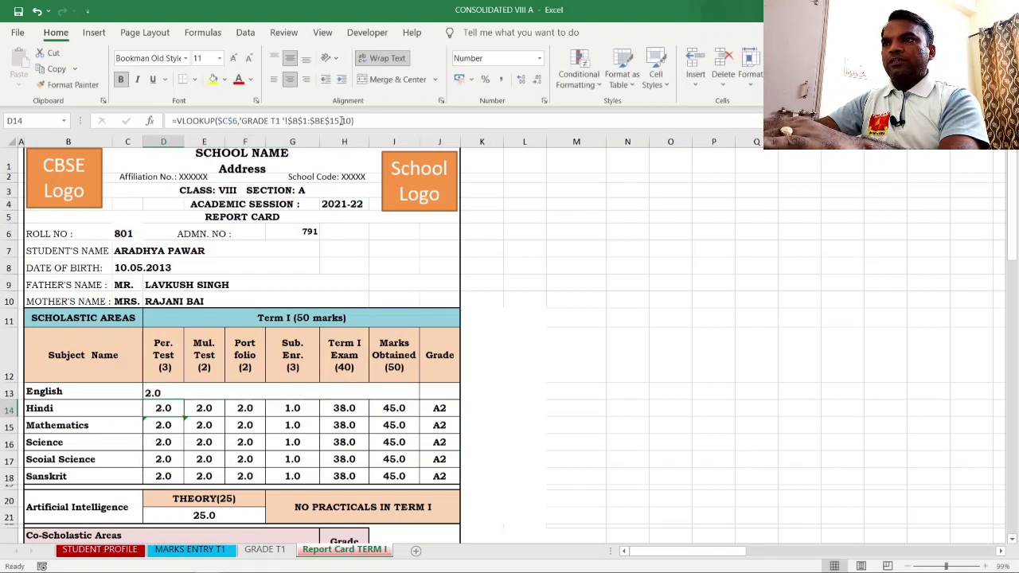
- Unmerge D13:H13 and copy the formatting of the Mathematics Per. Test cell D15 onto the English row D13:J13
click(171, 388)
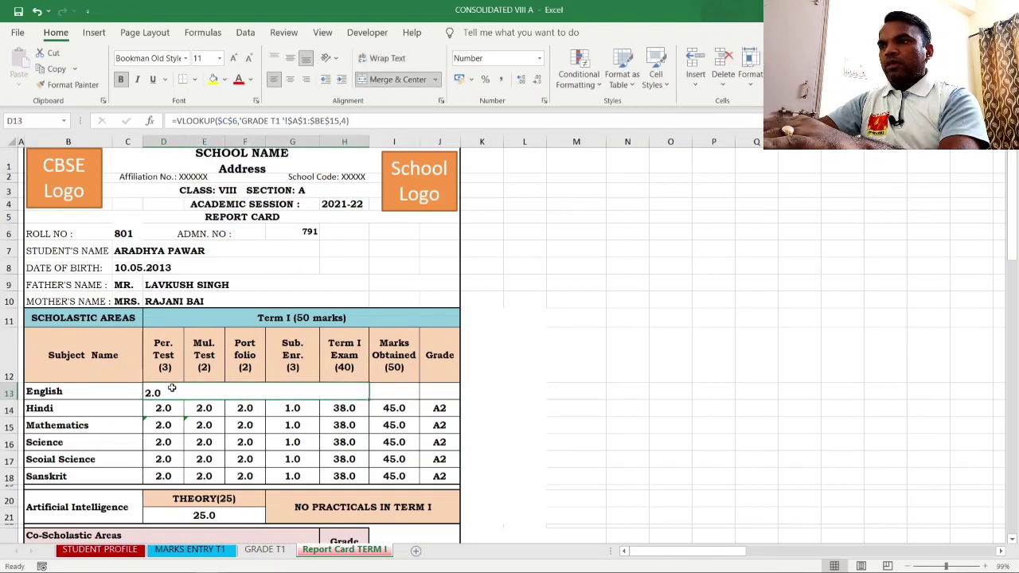
click(396, 80)
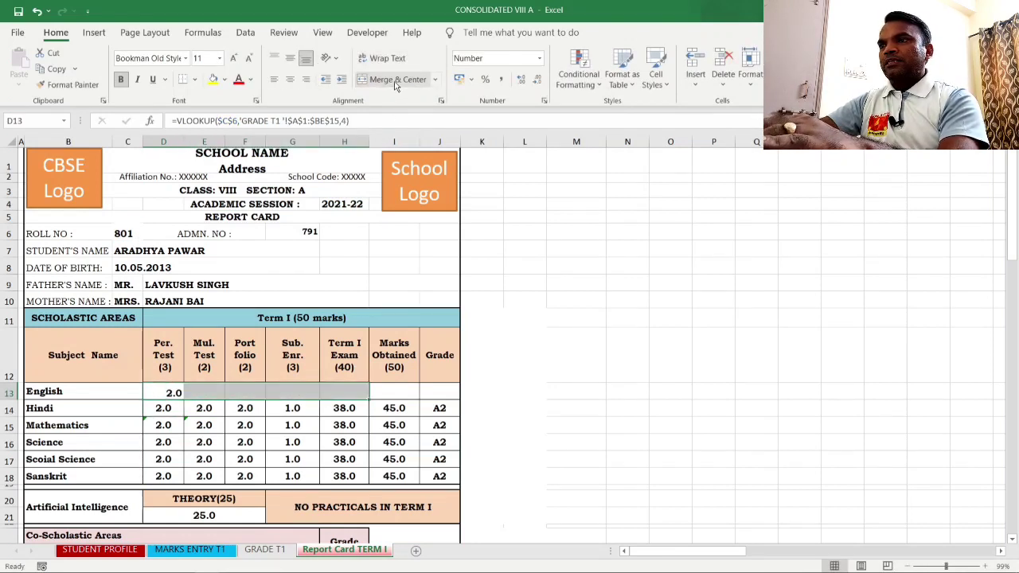
click(185, 426)
drag(163, 407, 76, 117)
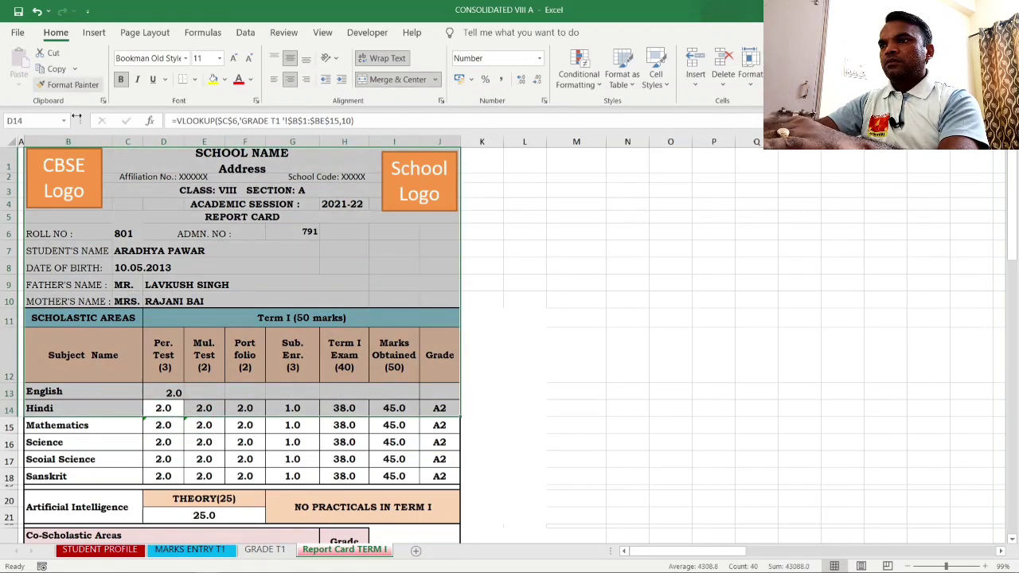
click(175, 430)
click(72, 84)
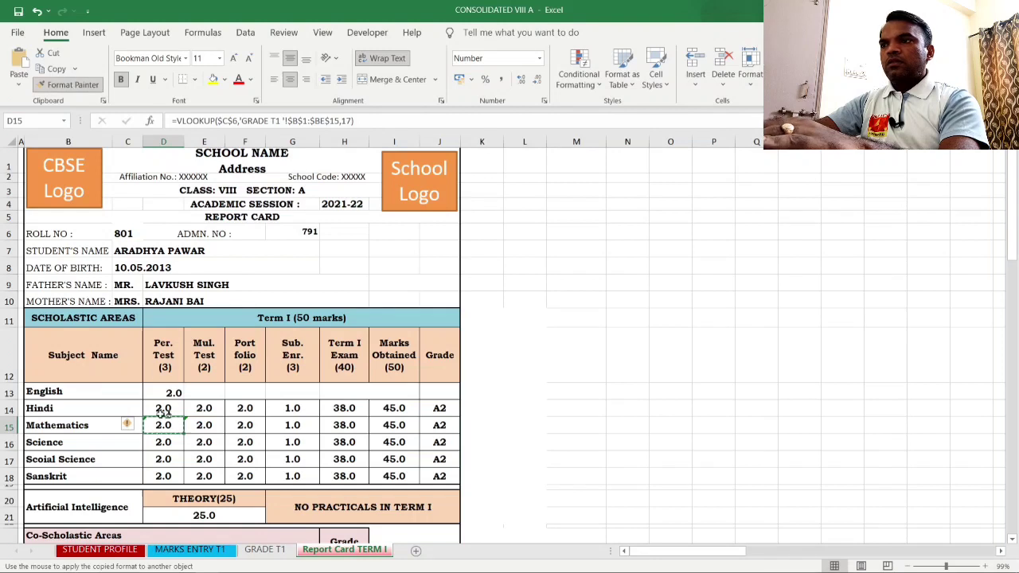
drag(163, 390, 423, 391)
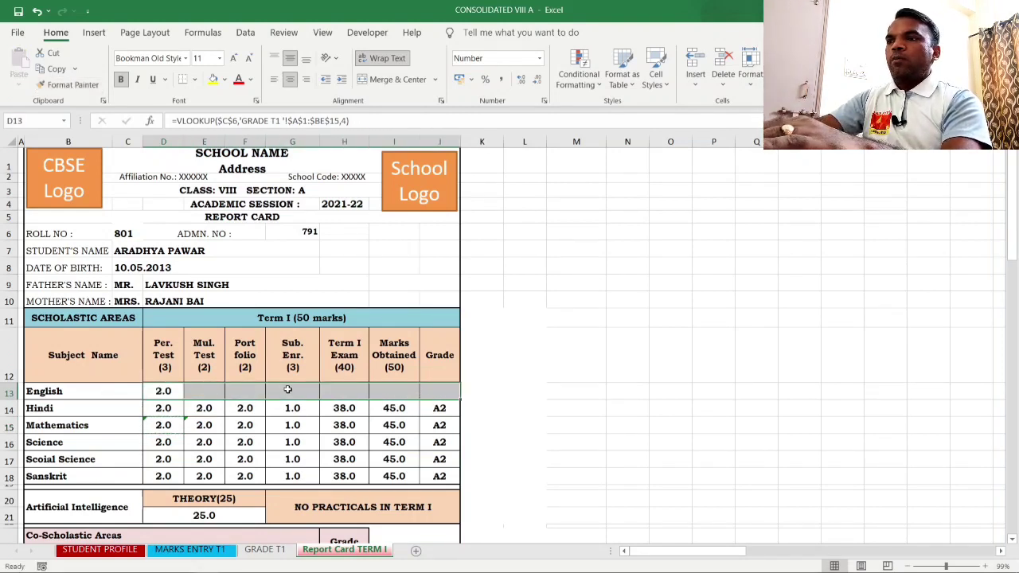
- Copy the Per. Test formula from D13 into the English Mul. Test cell E13 and set its column index to 5
click(287, 389)
click(161, 396)
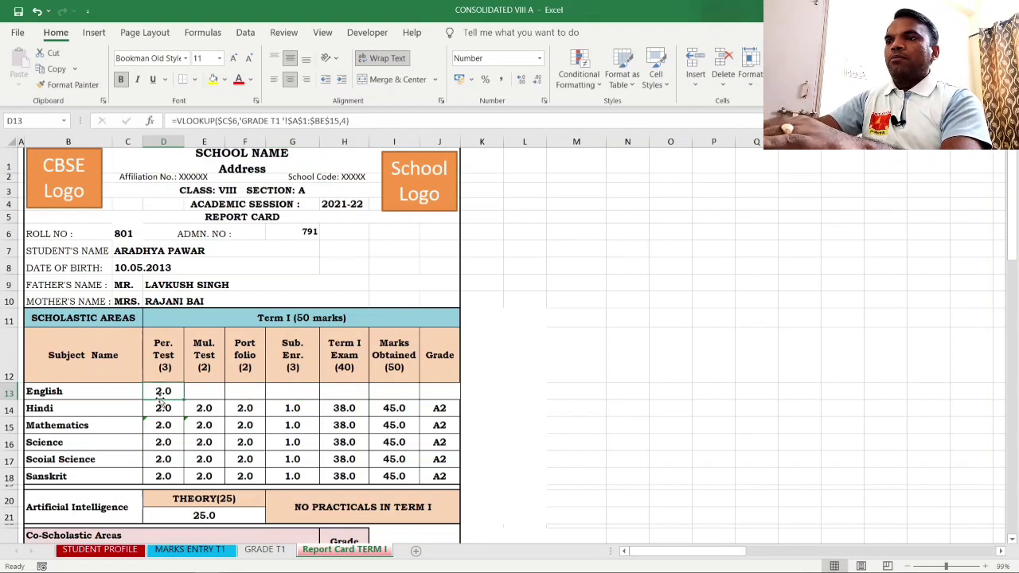
key(ctrl+c)
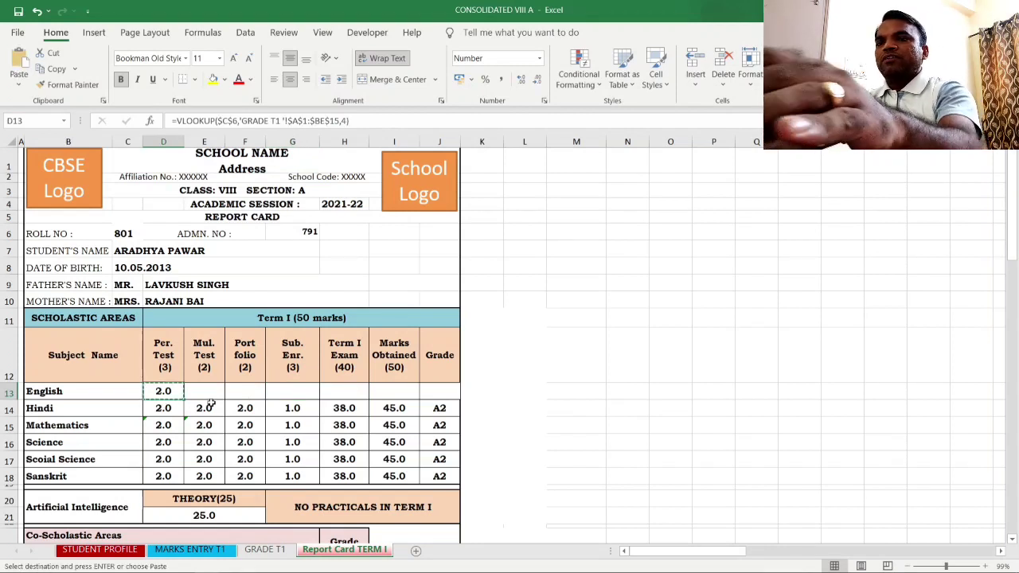
click(210, 396)
key(ctrl+v)
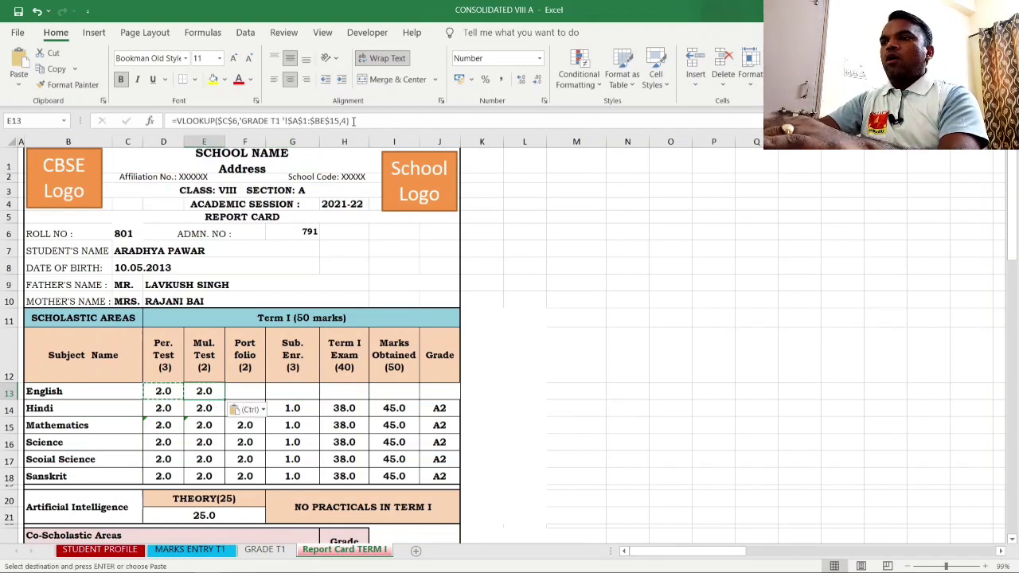
click(347, 120)
key(BackSpace)
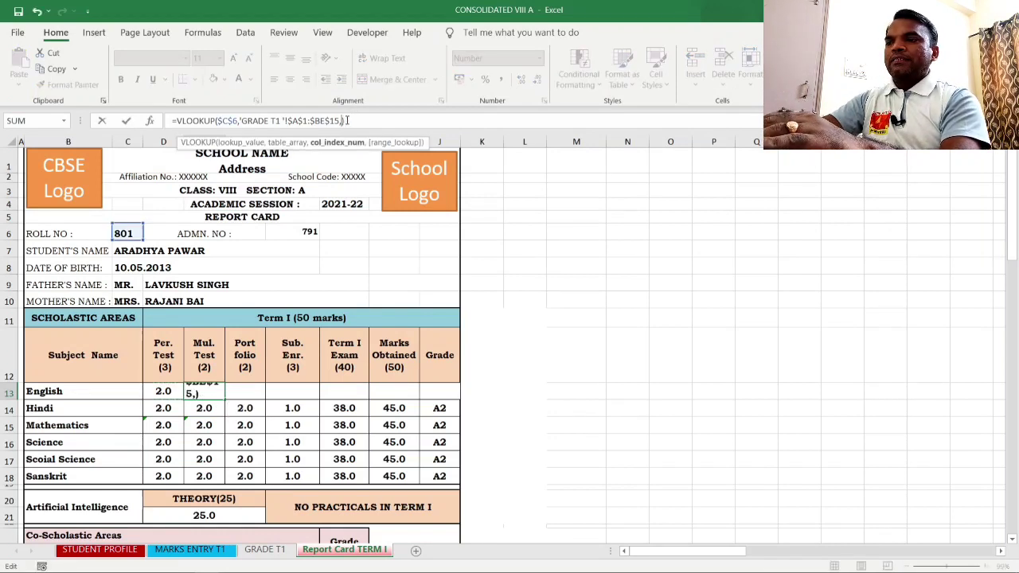
text(5)
key(Return)
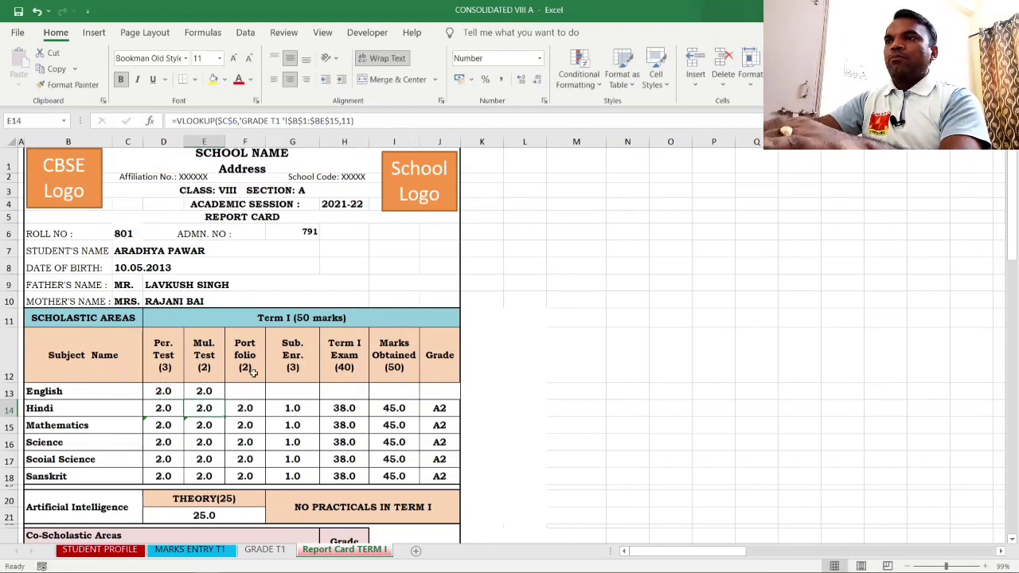
- Copy the Mul. Test formula from E13 into the English Portfolio cell F13 and set its column index to 6
click(207, 391)
key(ctrl+c)
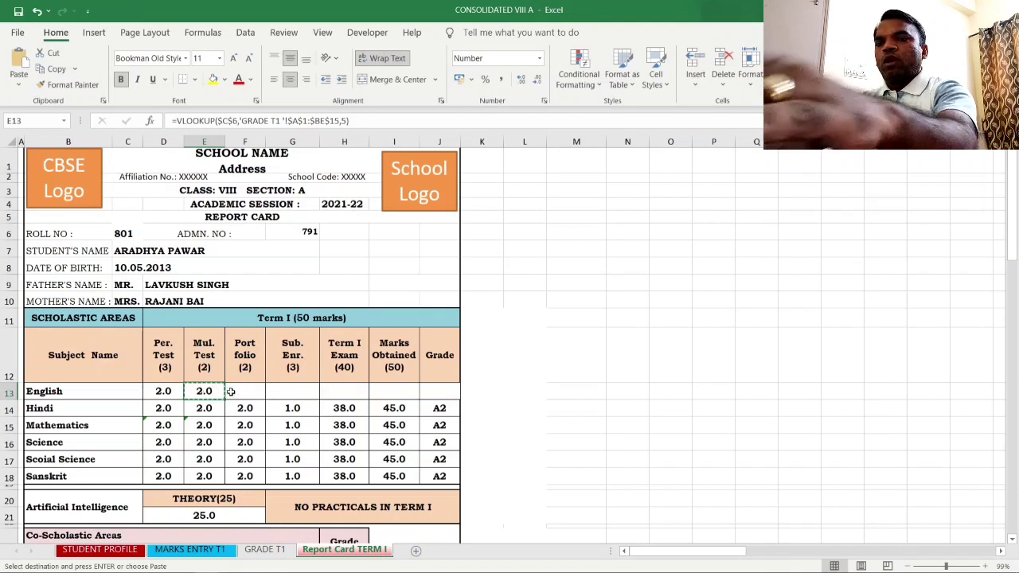
click(244, 391)
key(ctrl+v)
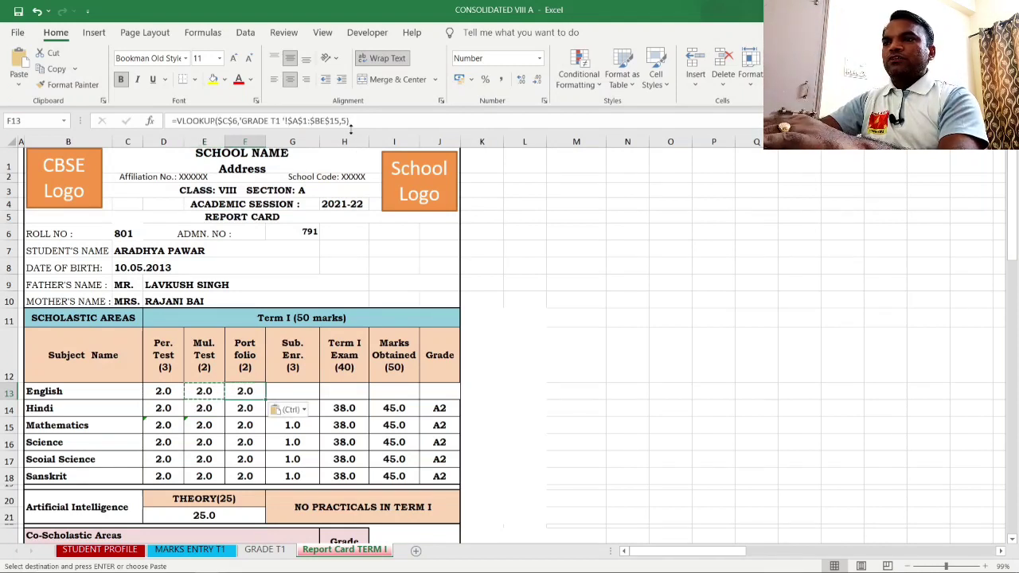
click(347, 121)
key(BackSpace)
text(6)
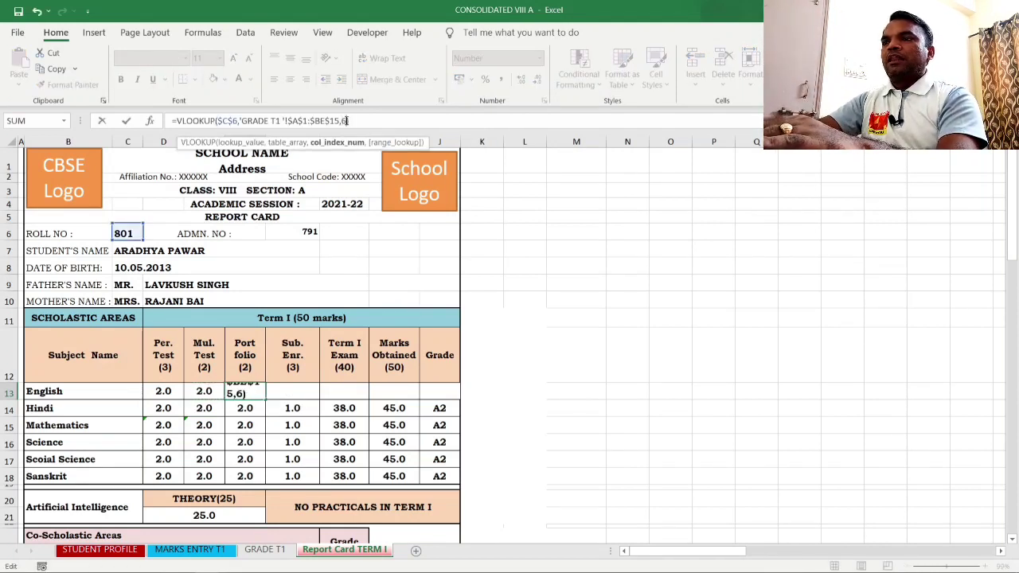
key(Return)
- Copy the Portfolio formula from F13 into the English Sub. Enr. cell G13 and set its column index to 7
click(305, 395)
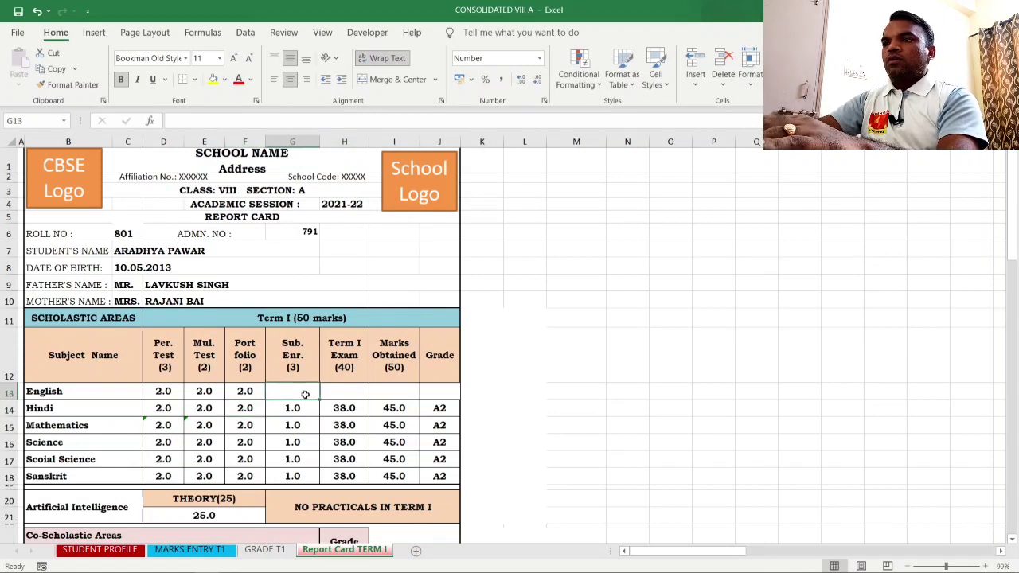
click(248, 392)
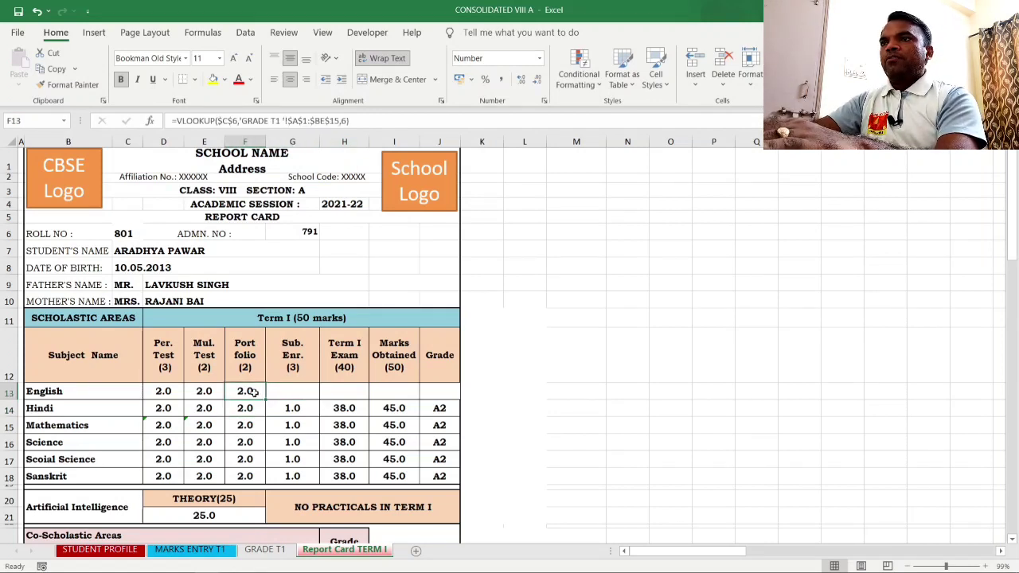
key(ctrl+c)
click(292, 391)
key(ctrl+v)
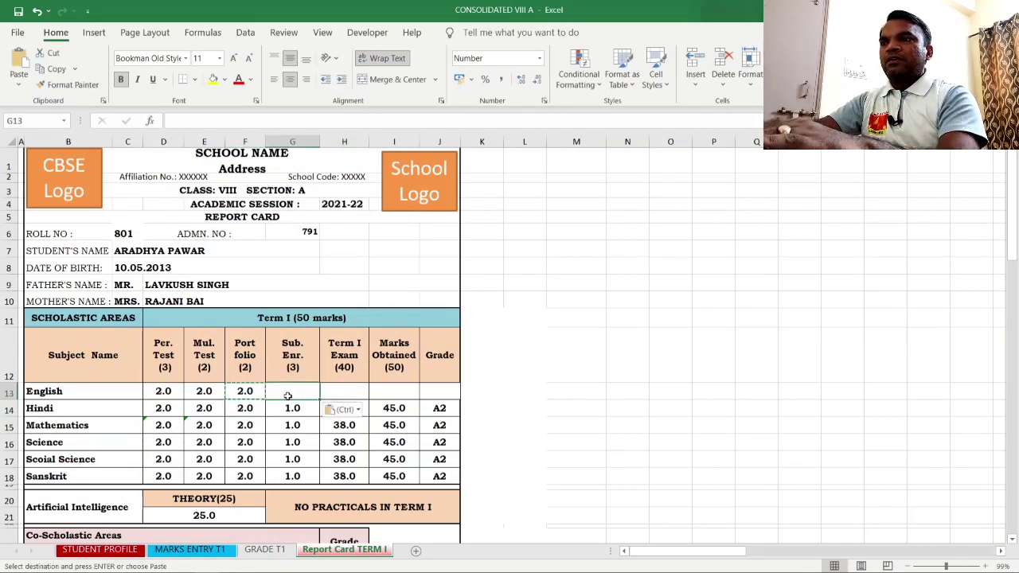
click(345, 123)
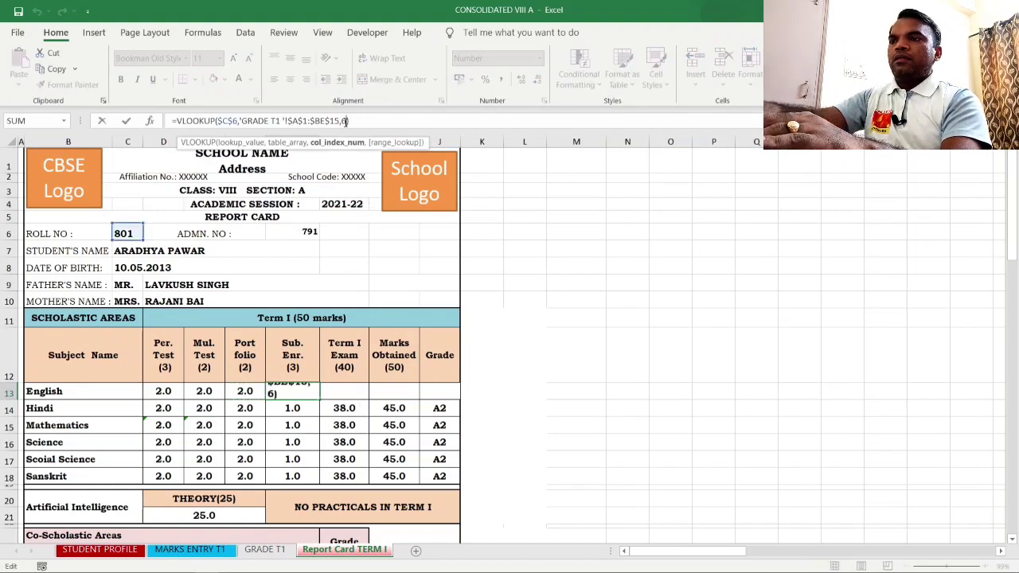
key(BackSpace)
text(7)
key(Return)
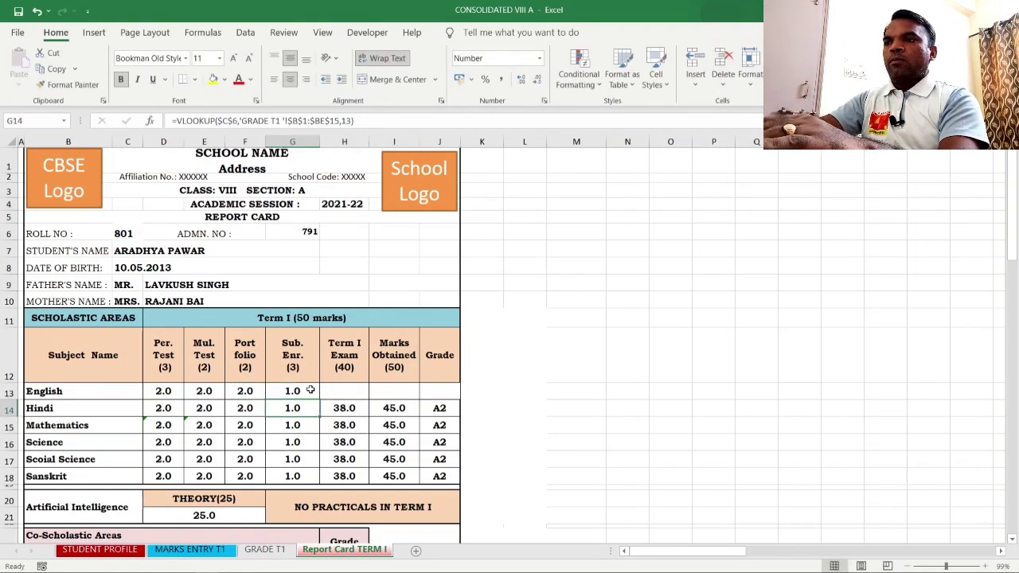
- Copy the Sub. Enr. formula from G13 into the English Term I Exam cell H13 and set its column index to 8
click(337, 395)
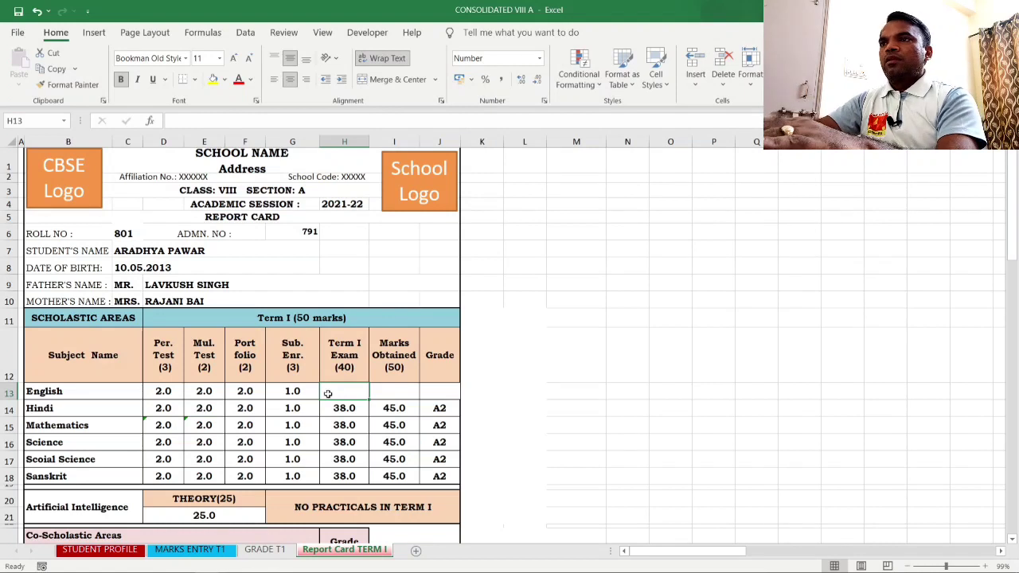
click(293, 392)
key(ctrl+c)
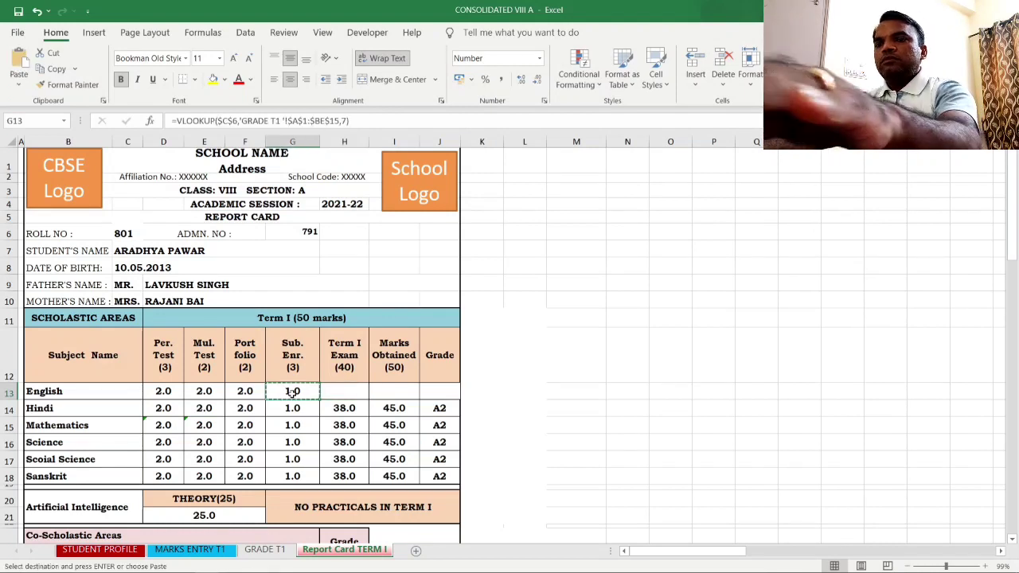
click(342, 391)
key(ctrl+v)
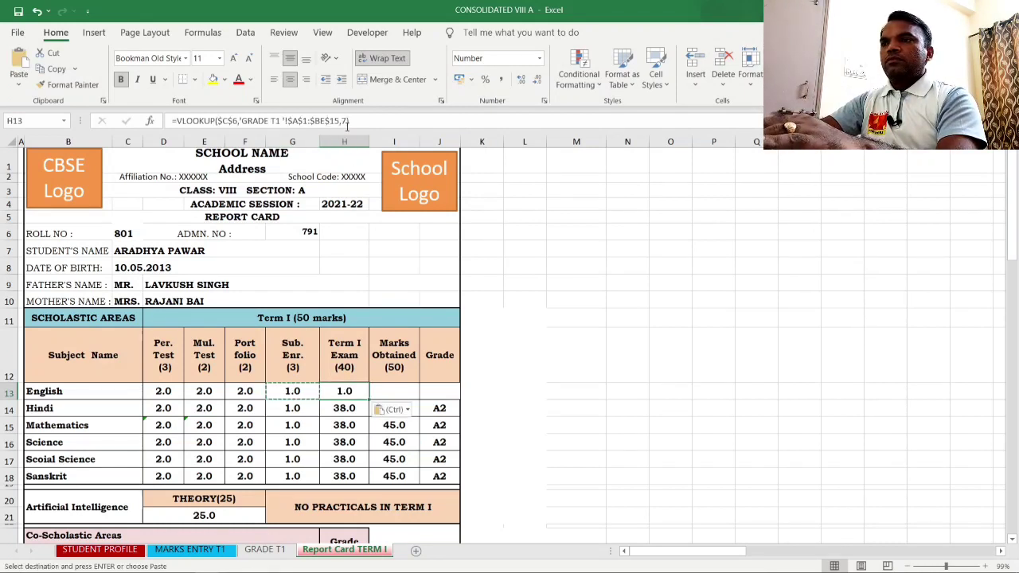
click(348, 121)
key(BackSpace)
text(14)
key(Return)
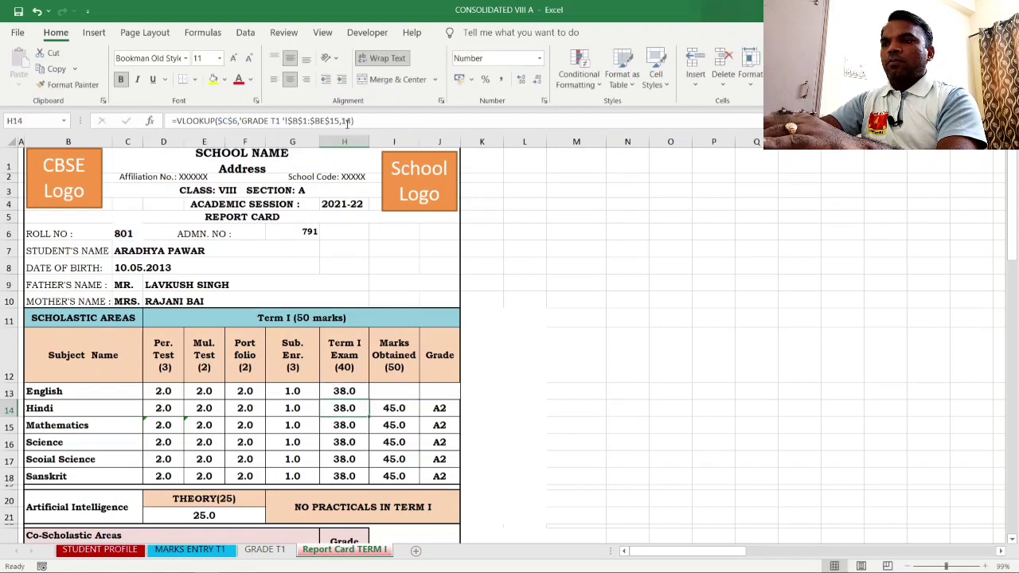
- Copy the Term I Exam formula from H13 into the English Marks Obtained cell I13 and set its column index to 9
click(351, 391)
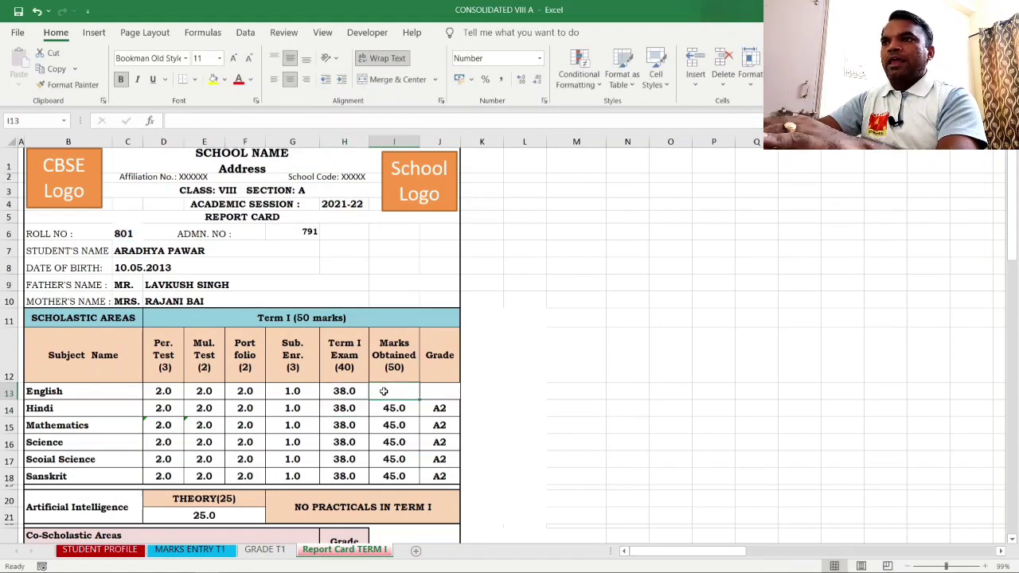
key(ctrl+c)
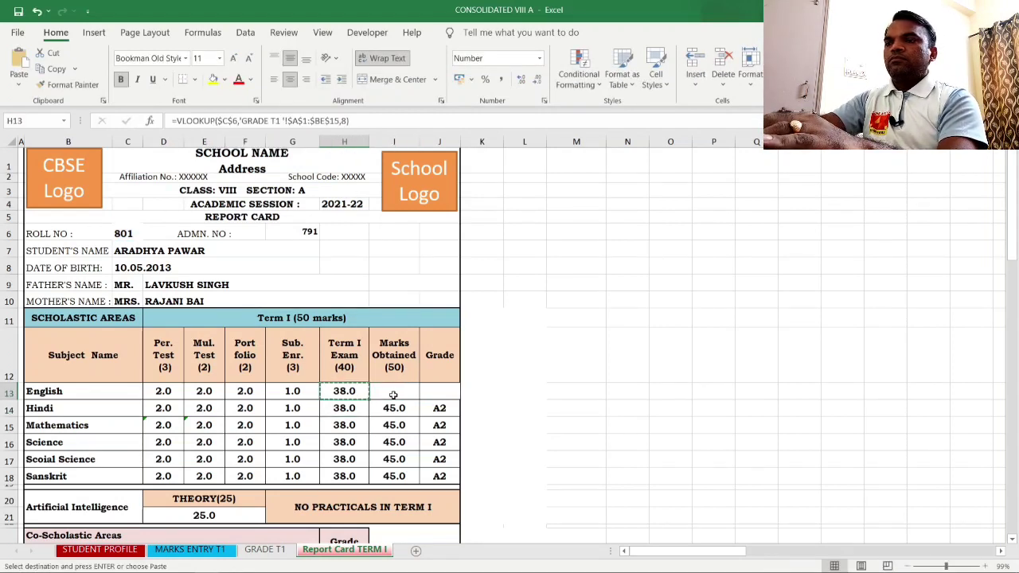
click(397, 394)
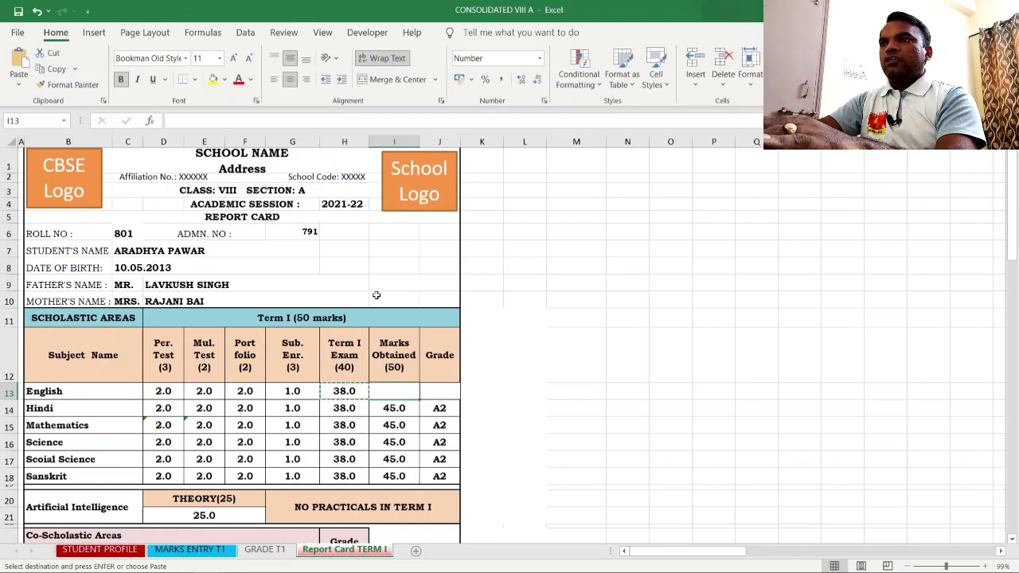
key(ctrl+v)
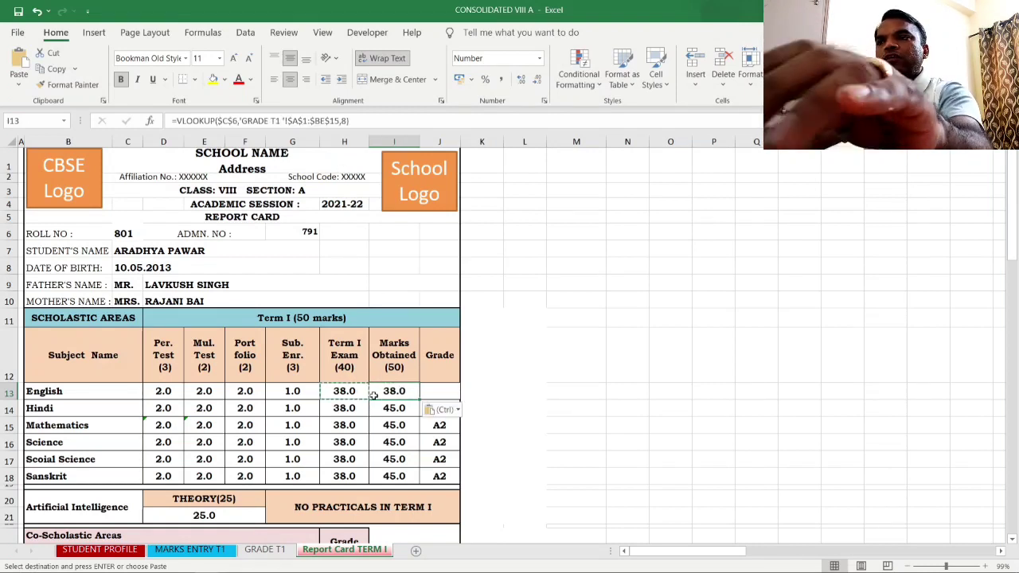
click(351, 120)
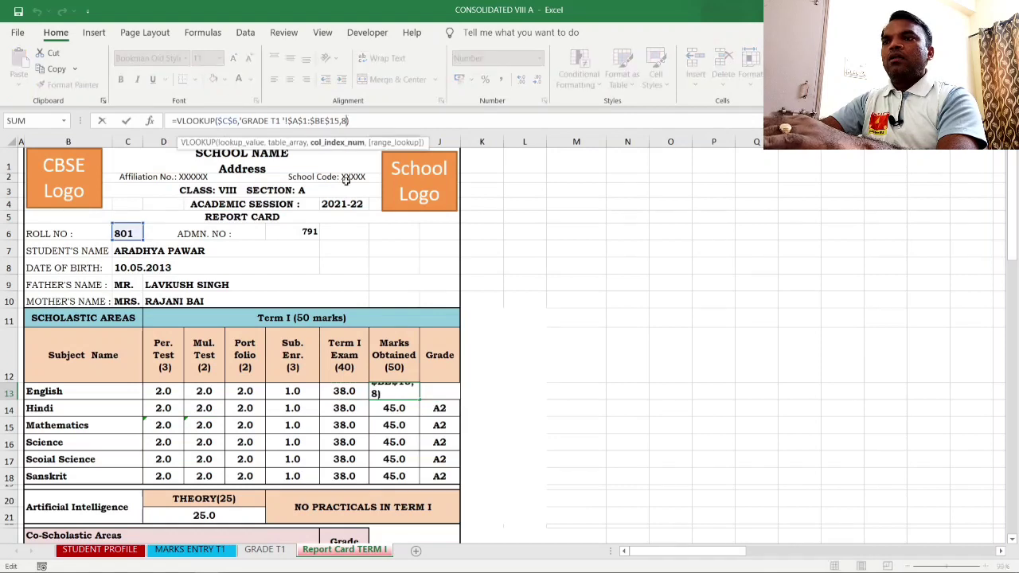
key(BackSpace)
text(9)
key(Return)
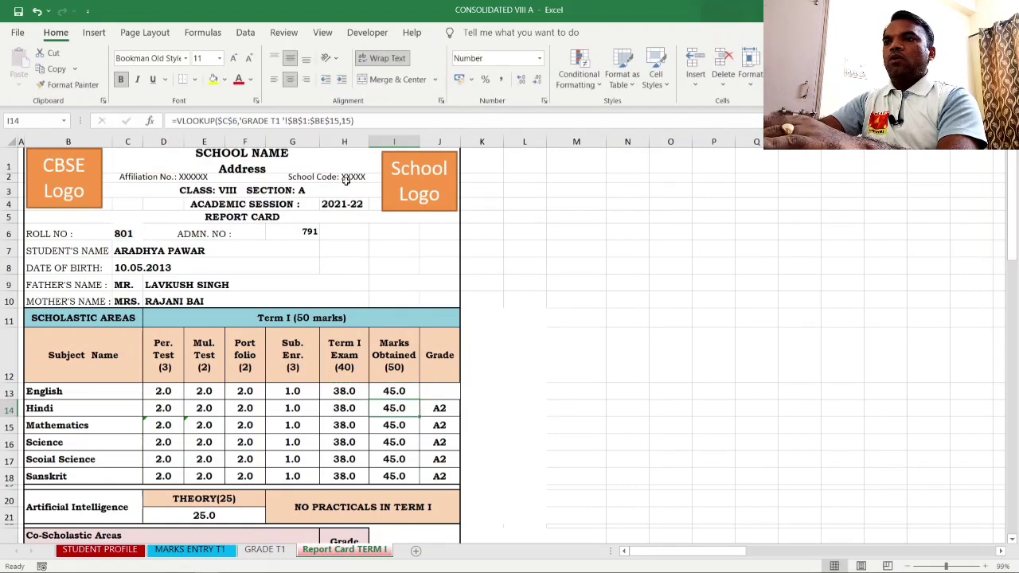
- Copy the Marks Obtained formula from I13 into the English Grade cell J13 and set its column index to 10
click(402, 392)
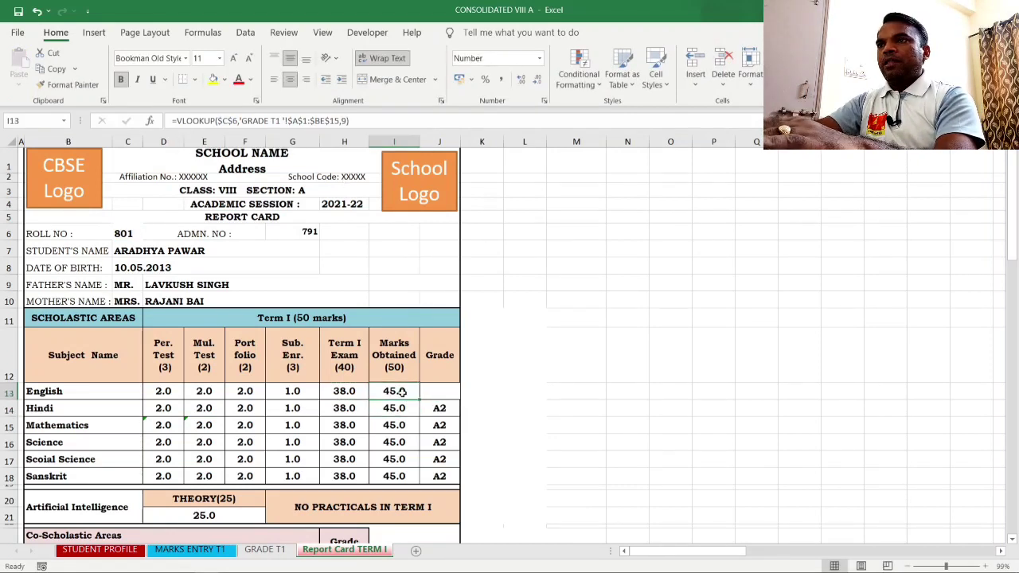
key(ctrl+c)
click(434, 391)
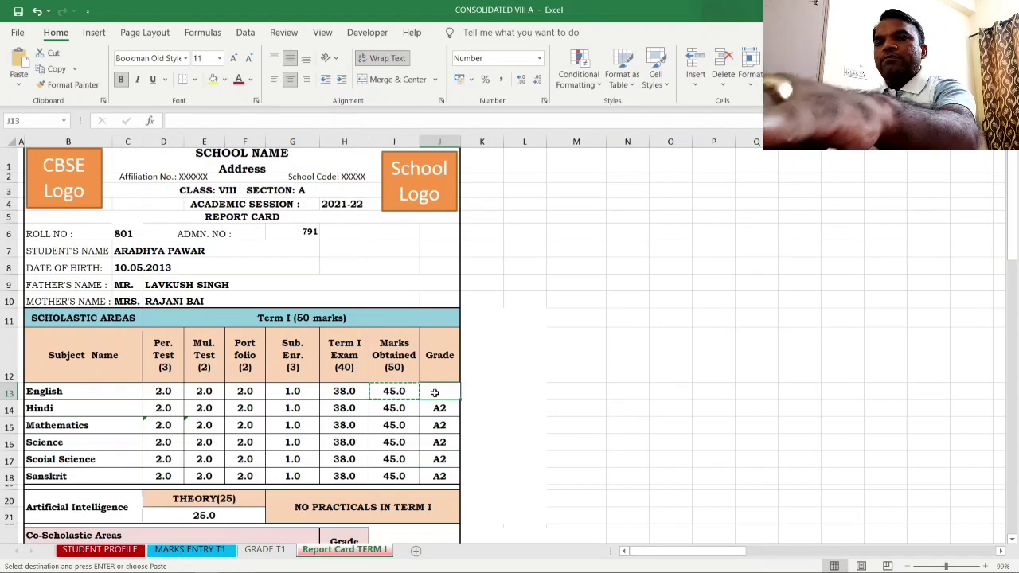
key(ctrl+v)
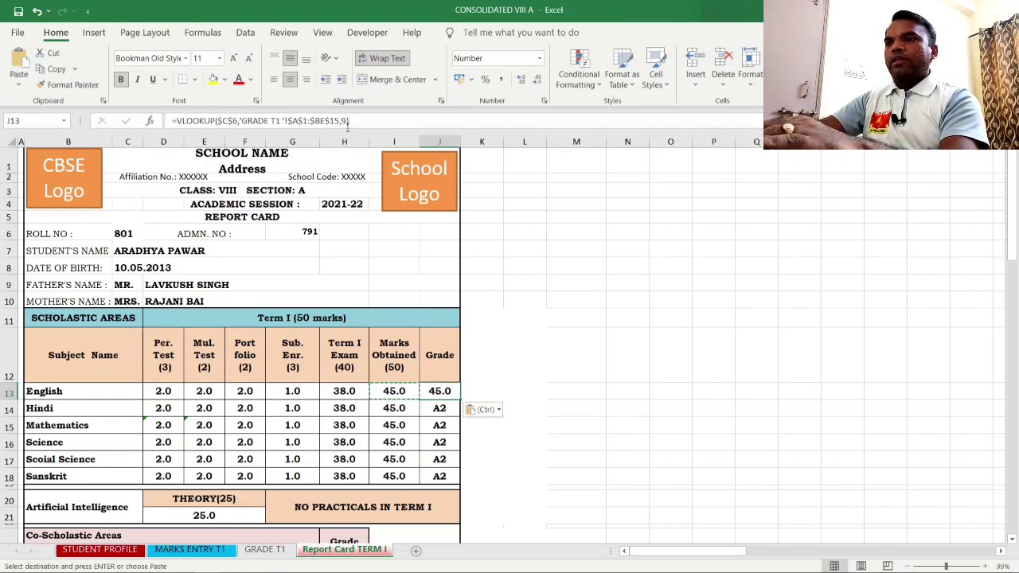
click(348, 121)
key(BackSpace)
text(16)
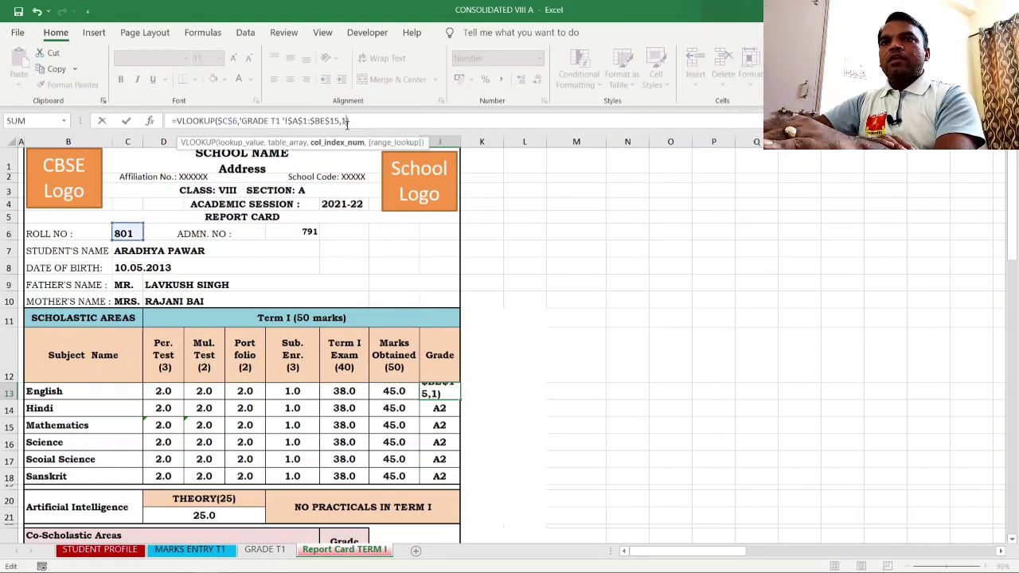
key(Return)
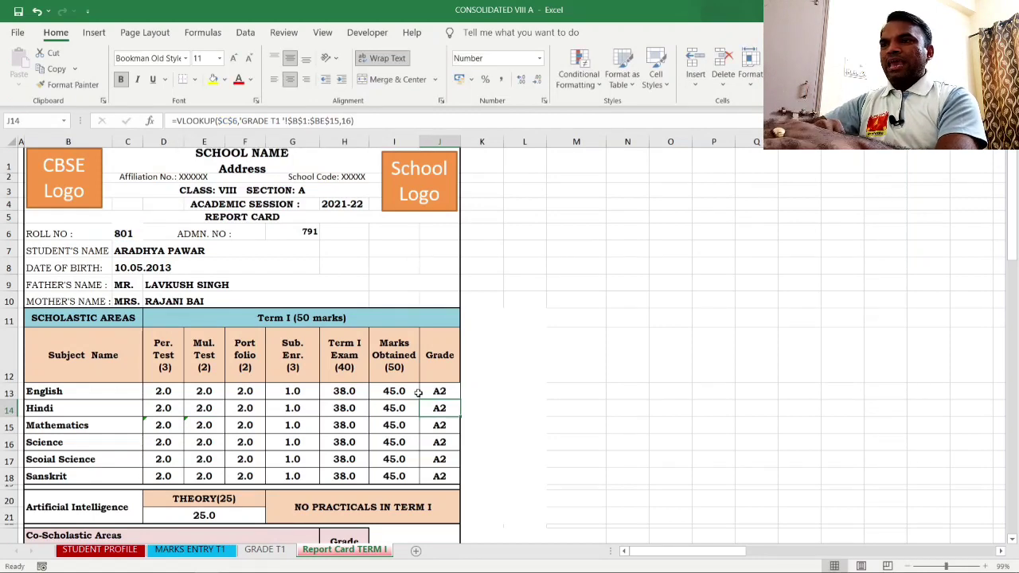
- Check the RESULT column's number on GRADE T1 and correct the VLOOKUP column index in the report card's RESULT cell C30 to return that column
drag(1012, 231, 1012, 272)
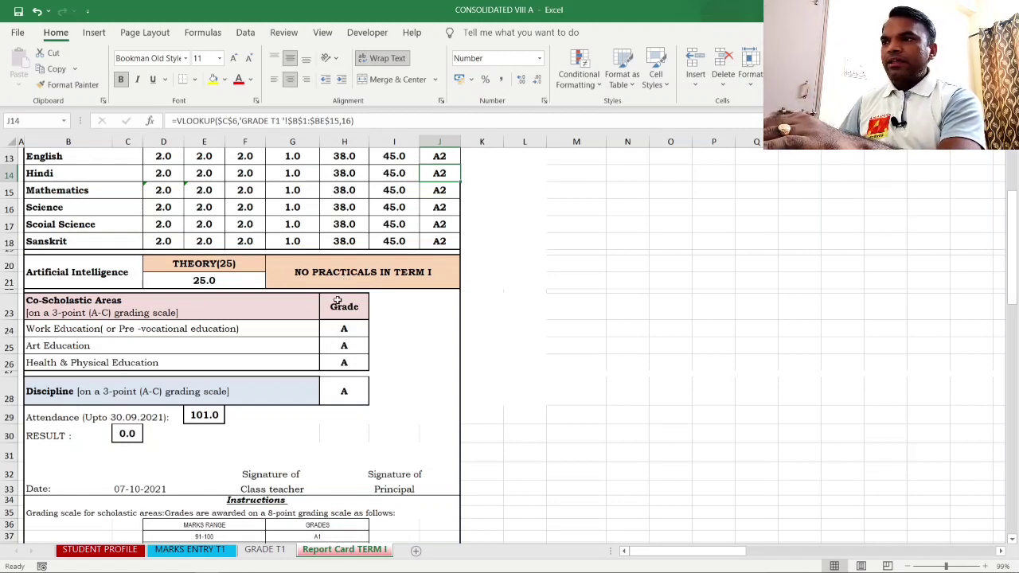
drag(351, 323, 349, 362)
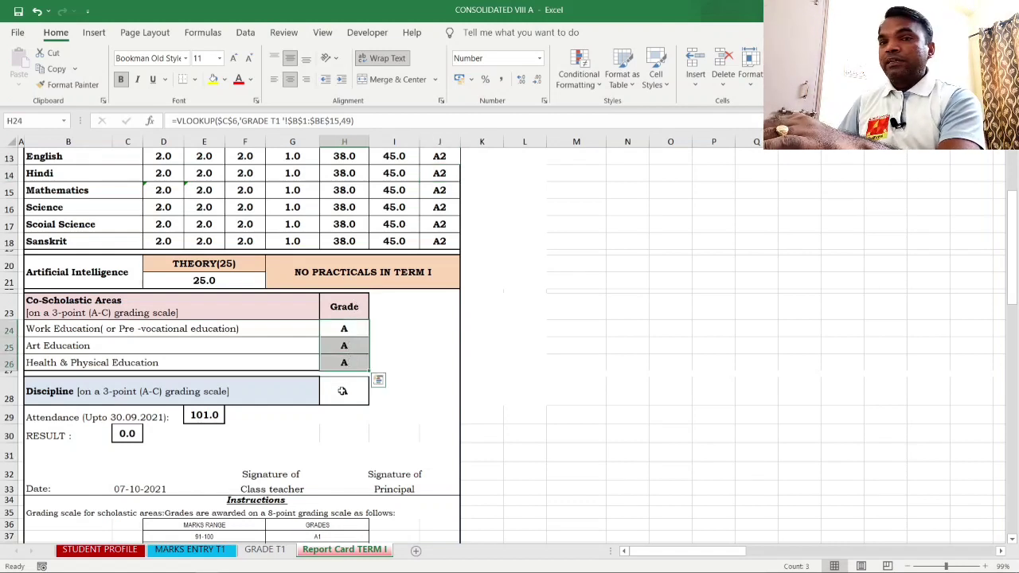
click(342, 395)
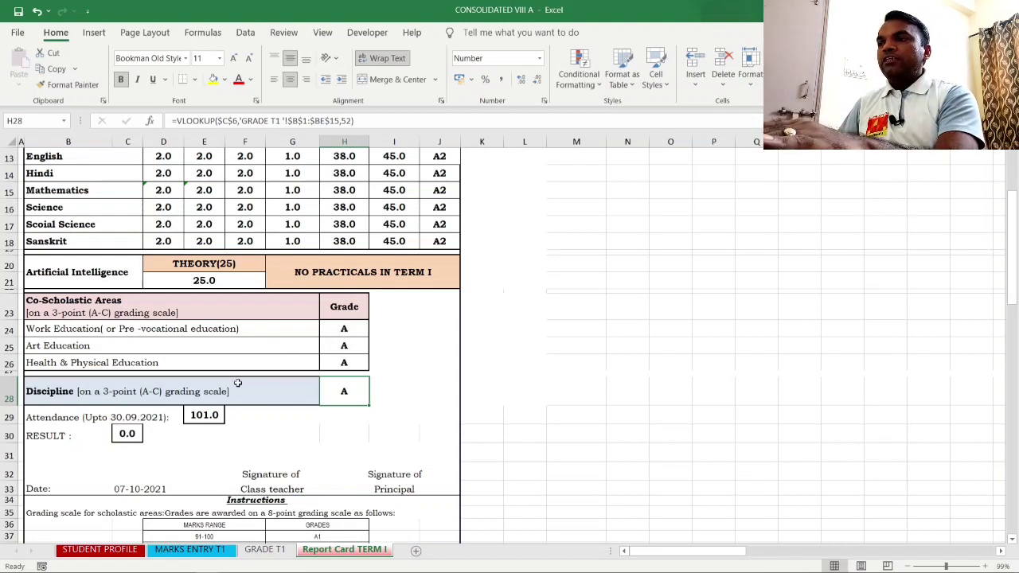
click(205, 412)
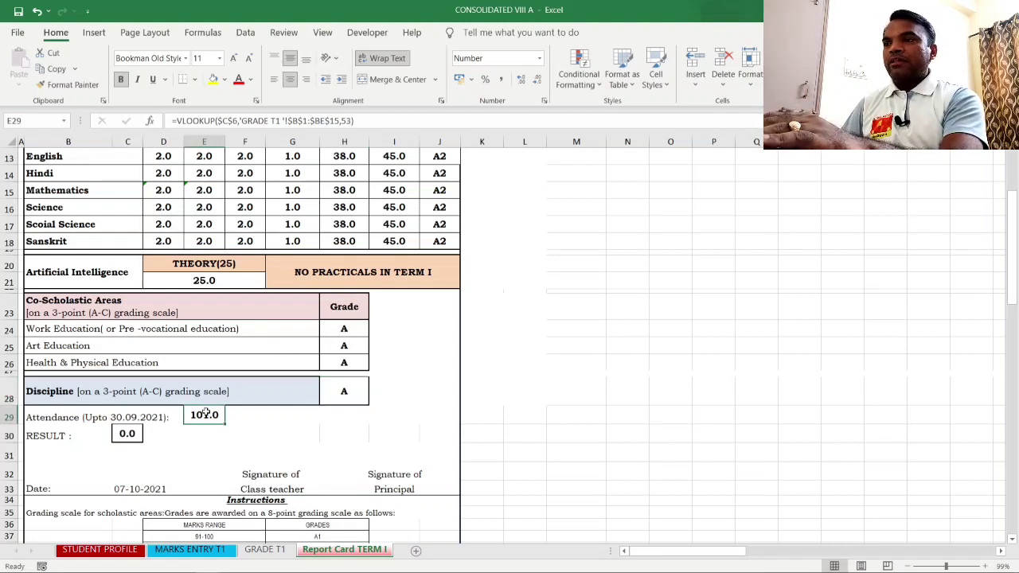
click(138, 434)
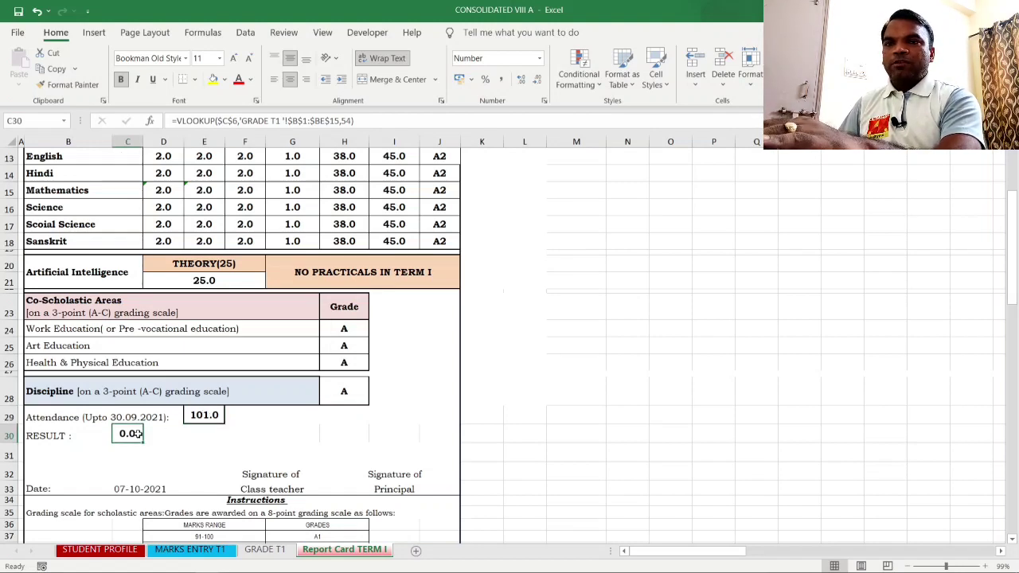
click(266, 550)
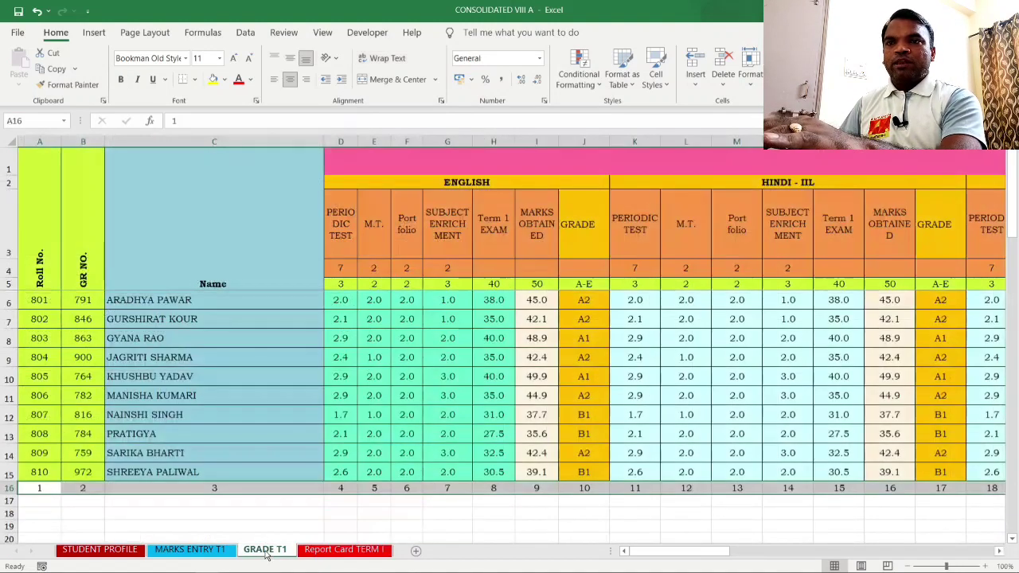
drag(690, 554, 948, 549)
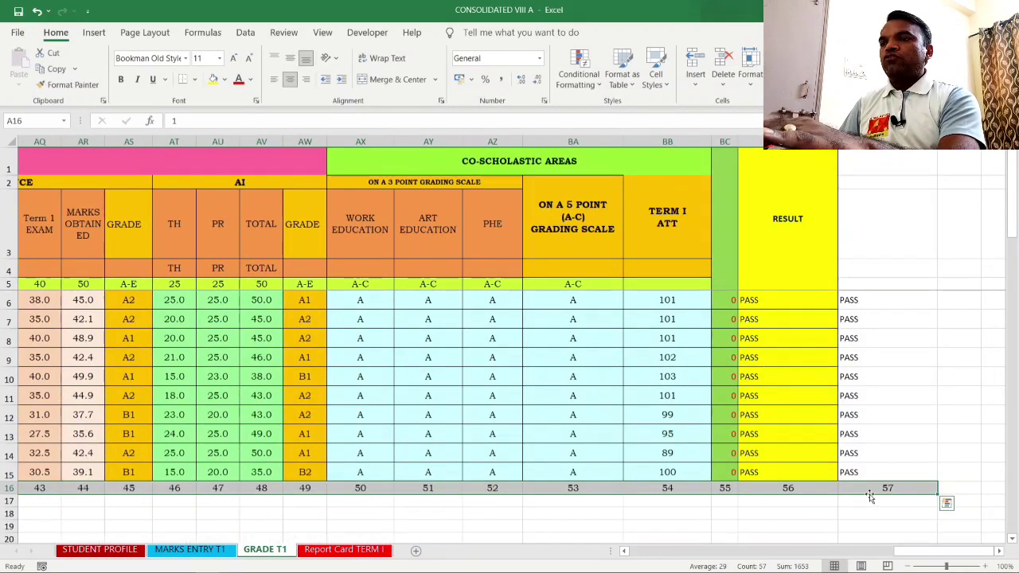
click(808, 488)
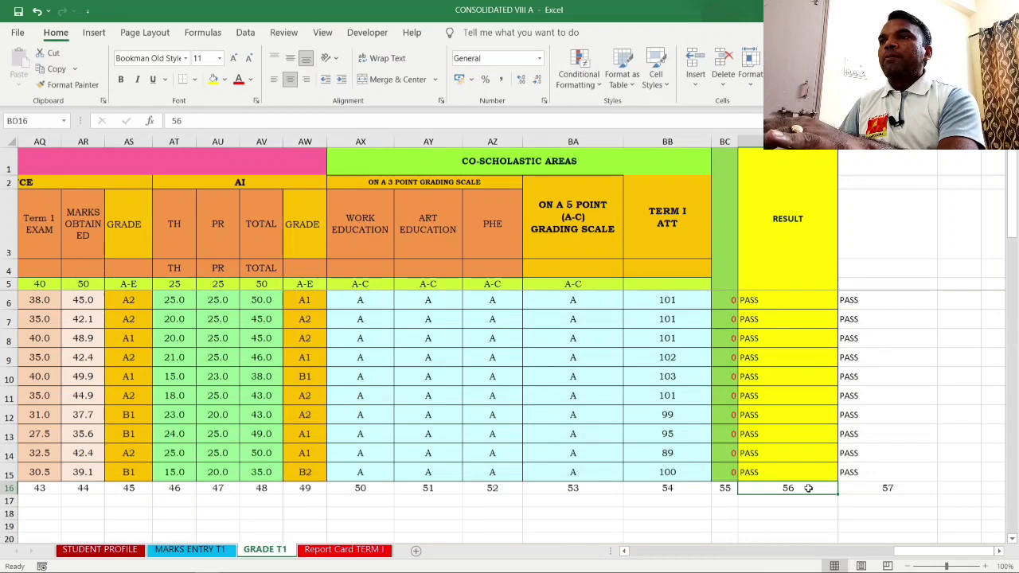
click(373, 549)
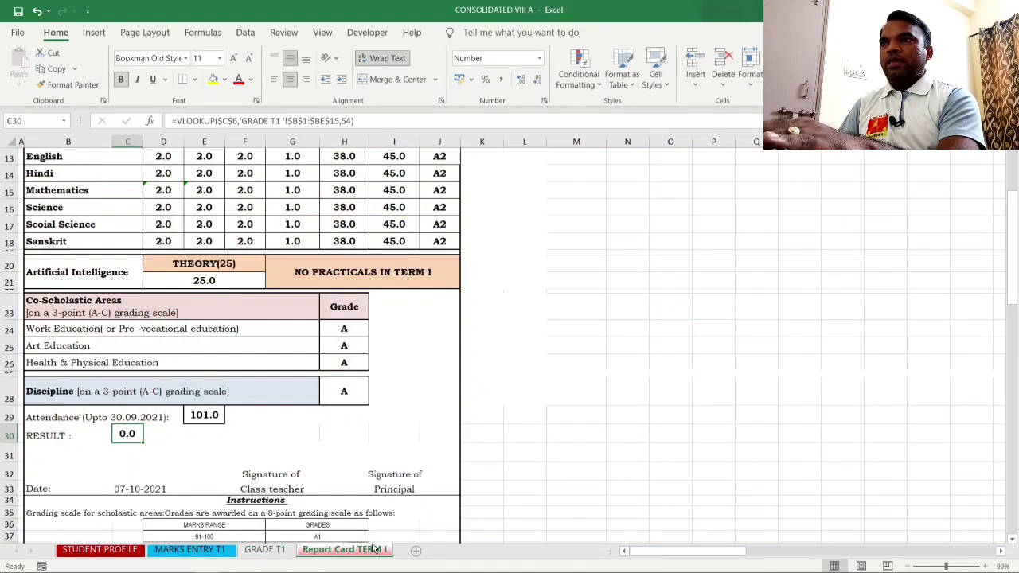
click(347, 120)
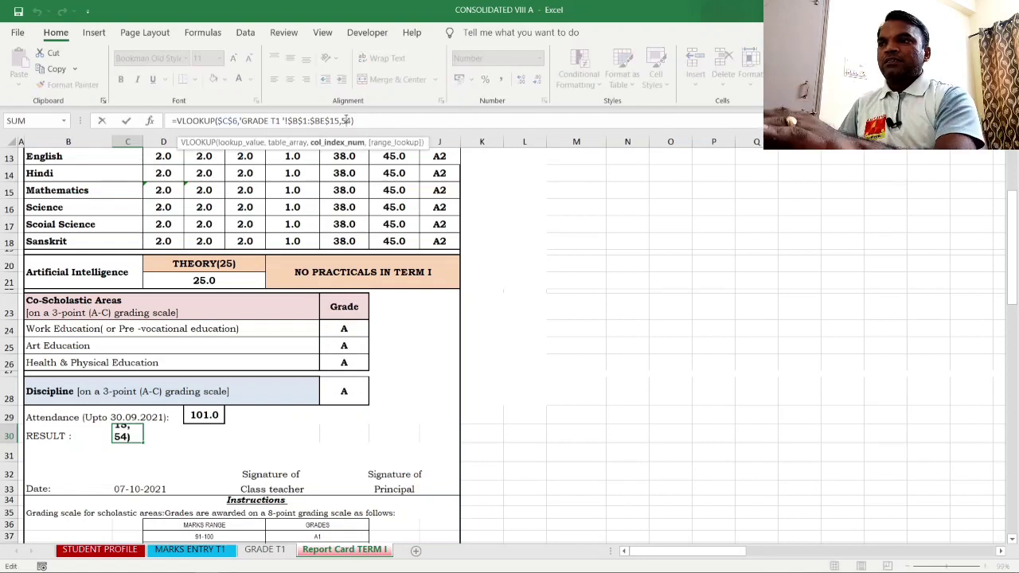
key(Delete)
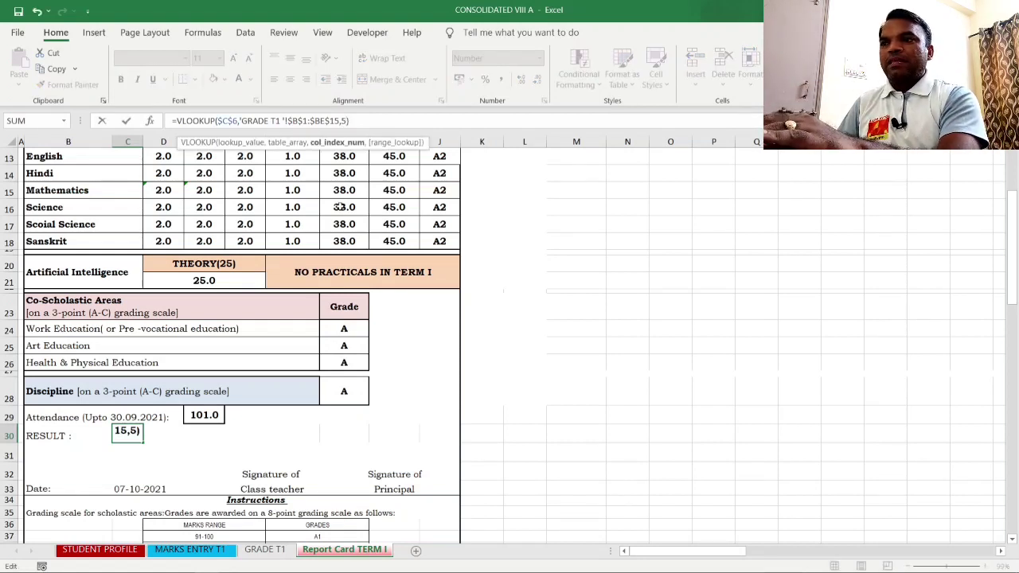
key(Return)
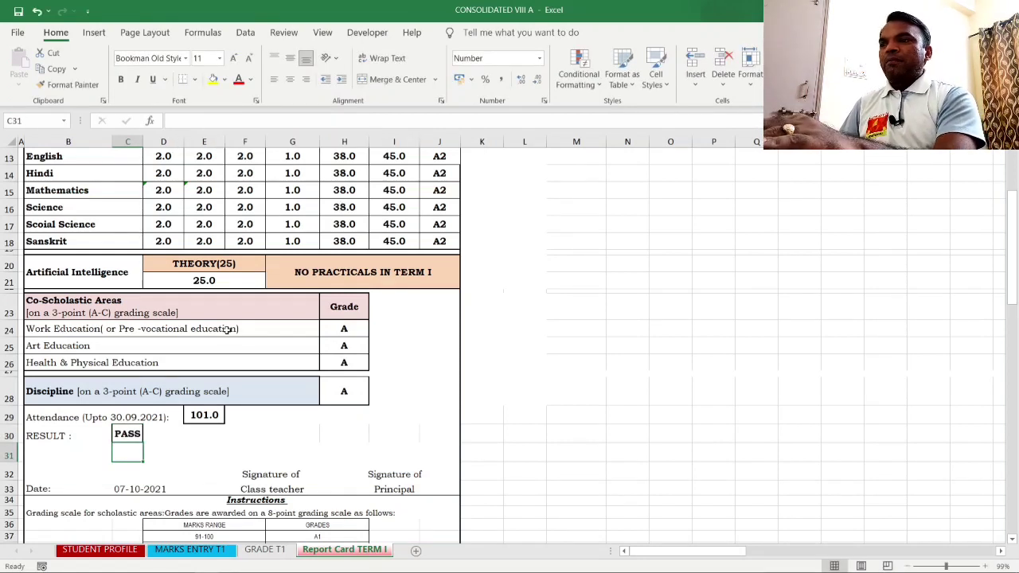
- Enter roll number 805 in the report card's ROLL NO cell C6 to load that student's details and marks
click(189, 456)
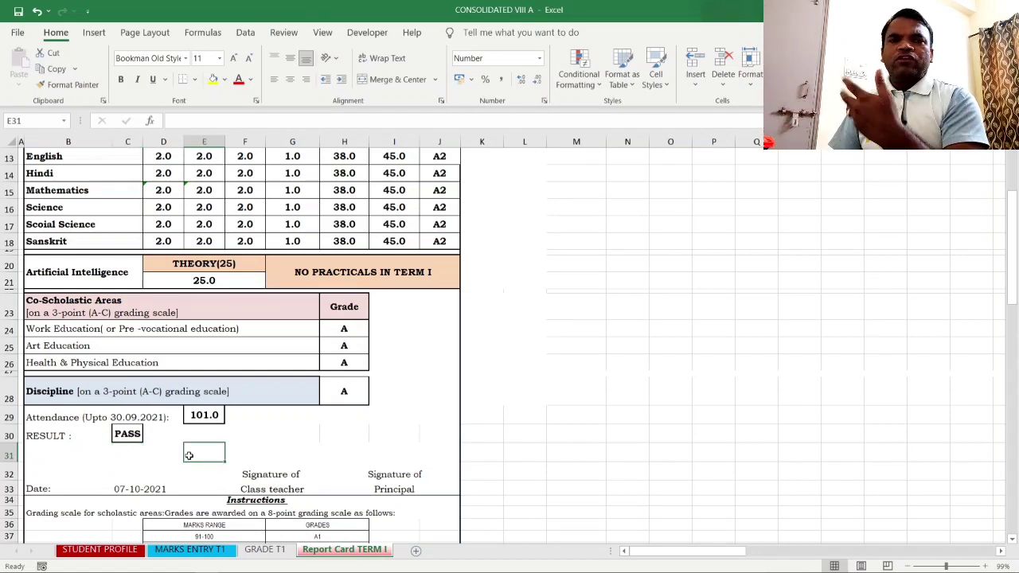
click(138, 490)
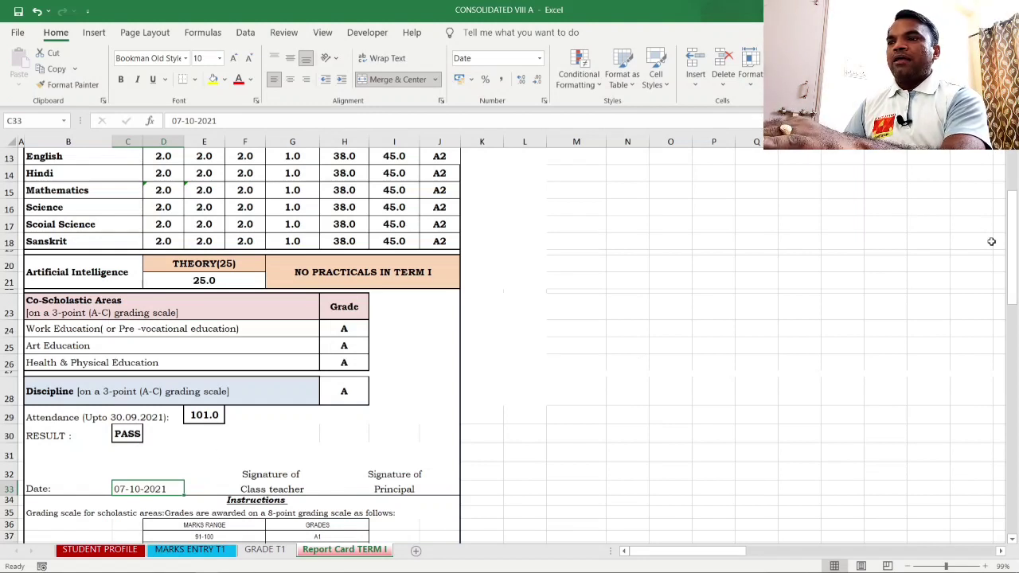
drag(1011, 257, 1009, 295)
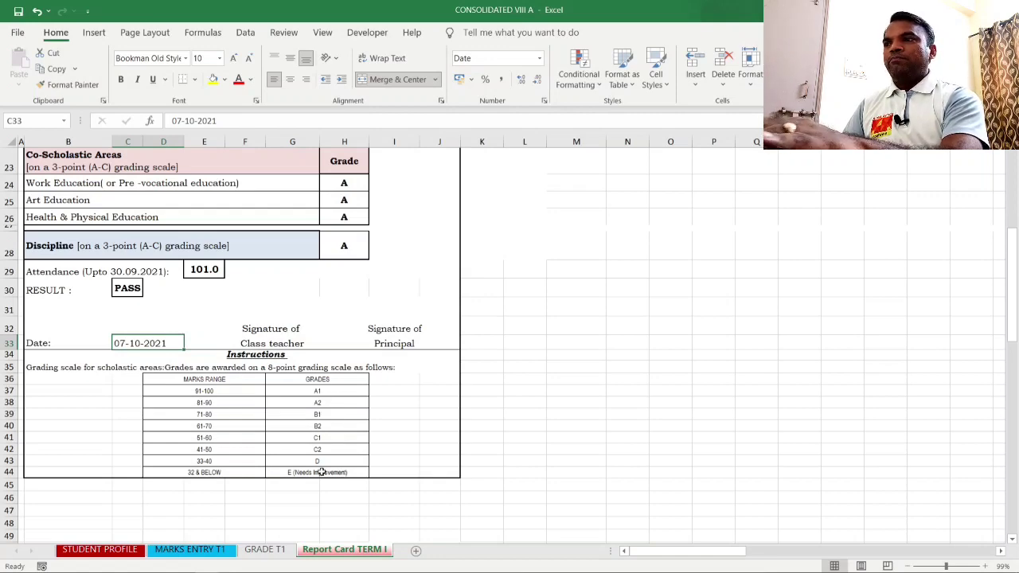
scroll(1011, 239, up, 8)
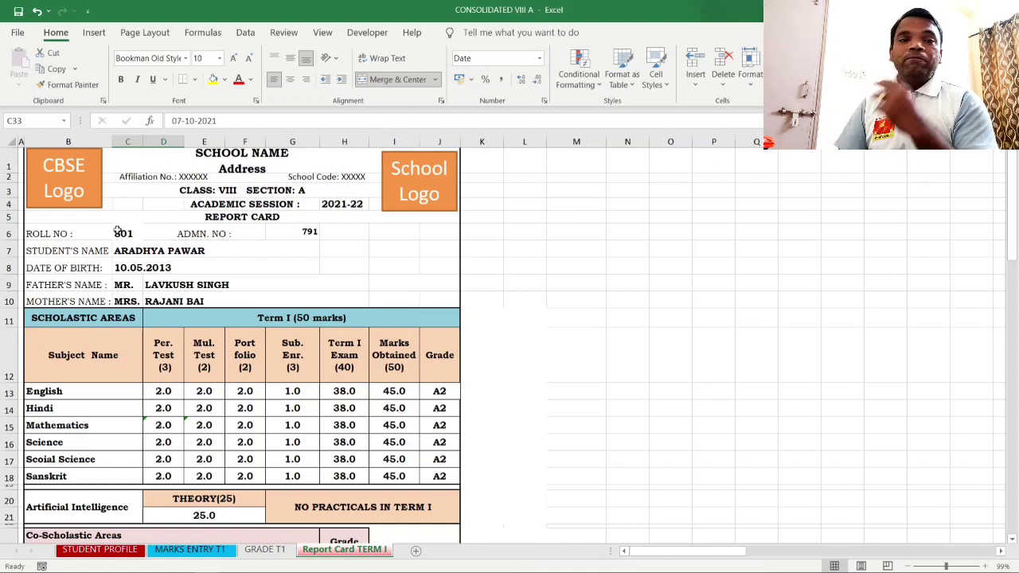
click(124, 233)
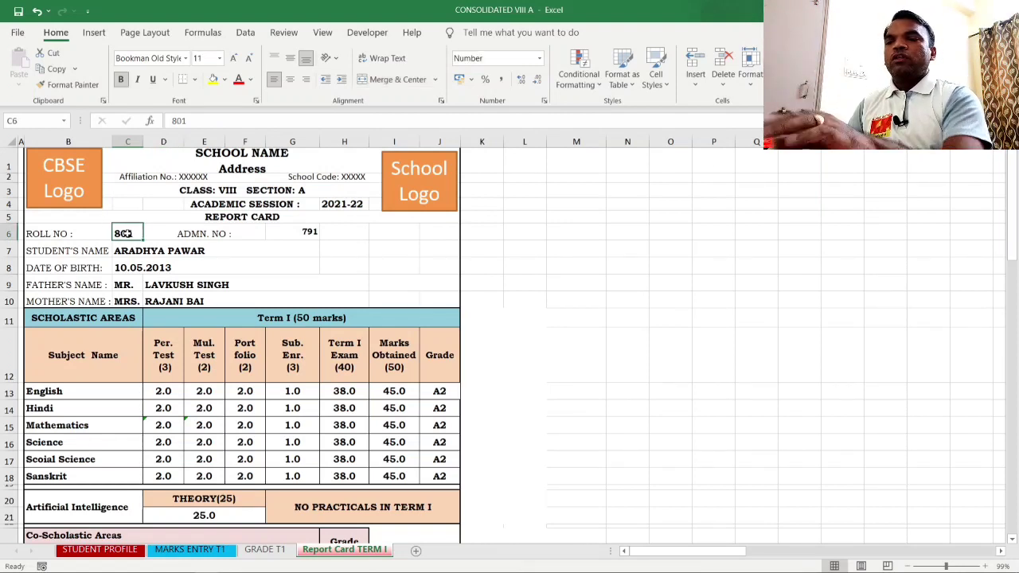
text(8)
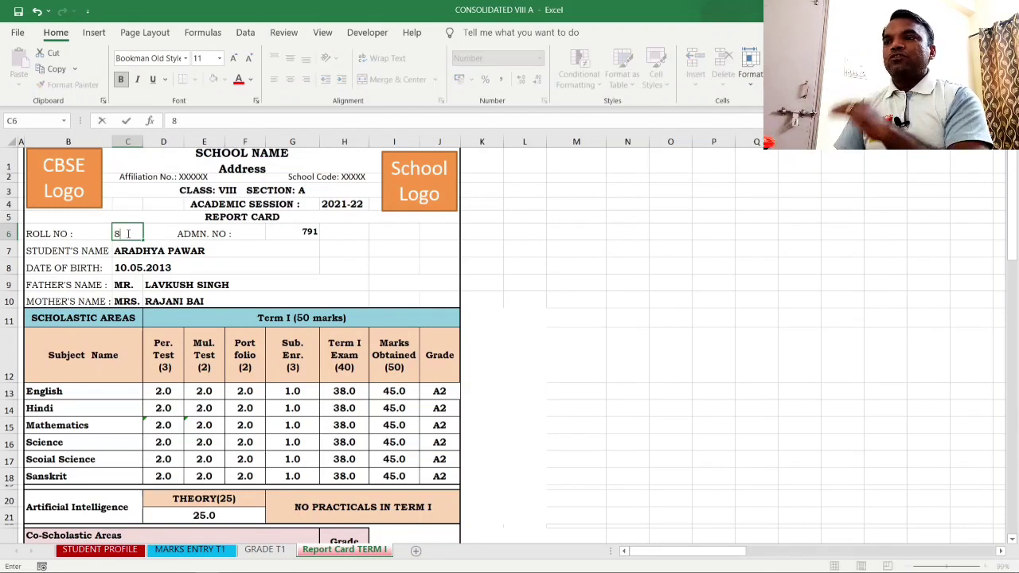
text(05)
key(Return)
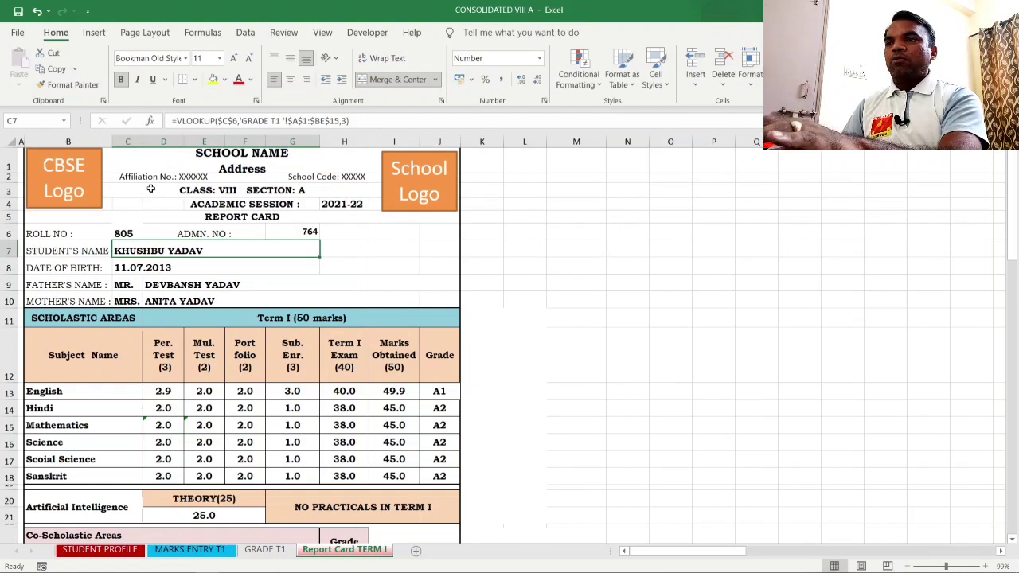
- Apply thick outside borders to the scholastic marks table from the Subject Name header through the Sanskrit row, B12:J18
drag(87, 355, 440, 478)
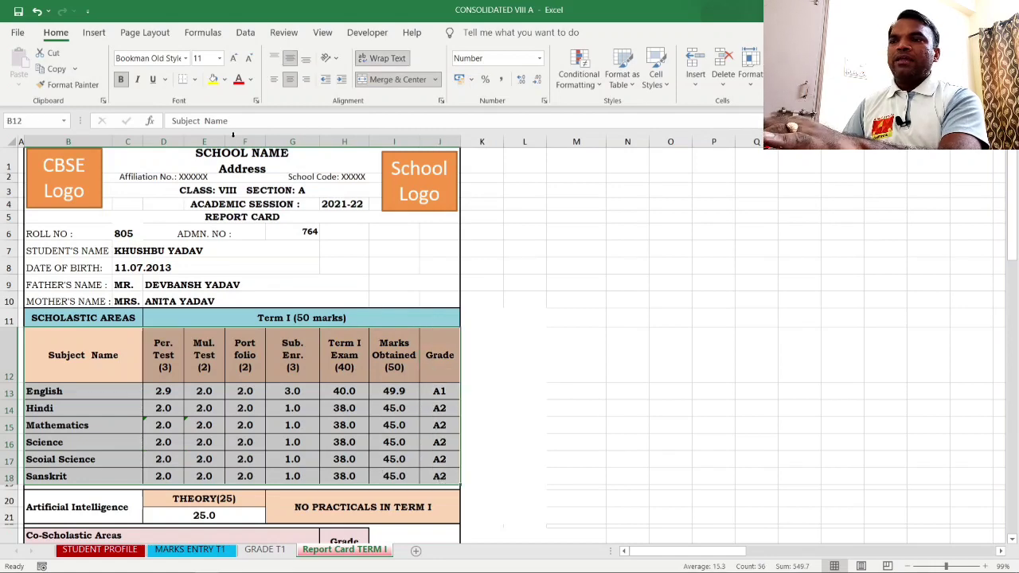
click(194, 79)
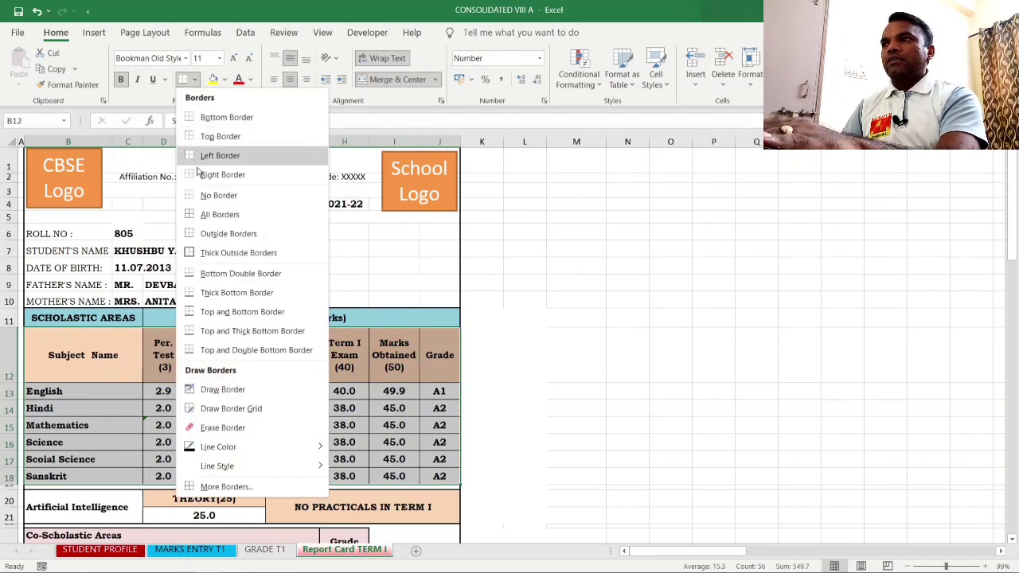
click(205, 253)
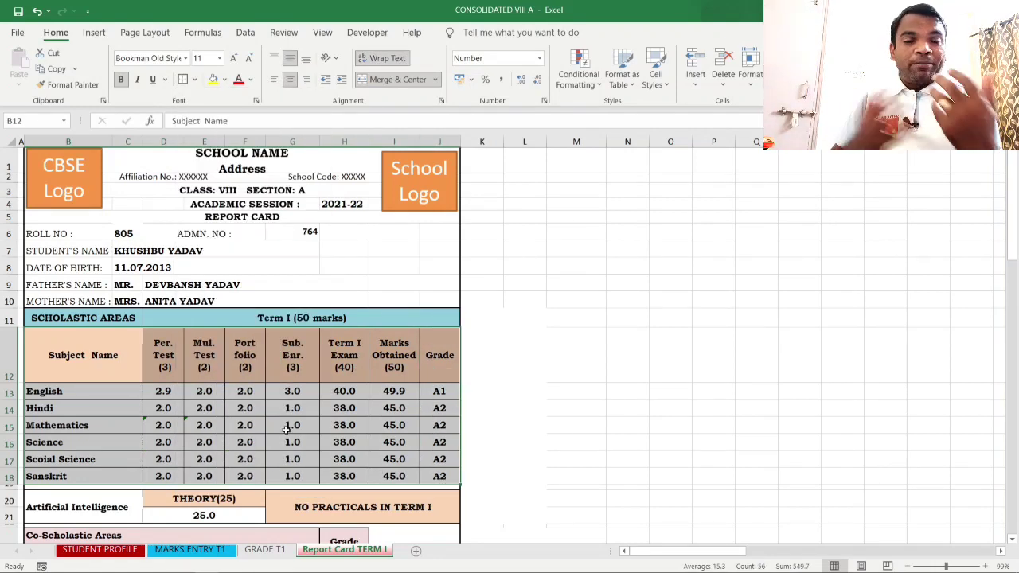
click(283, 428)
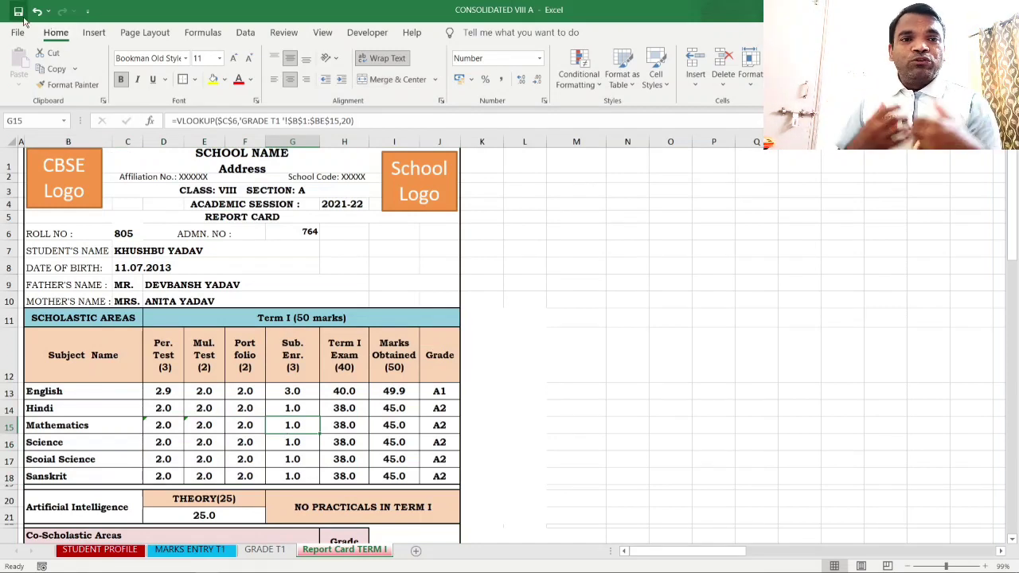